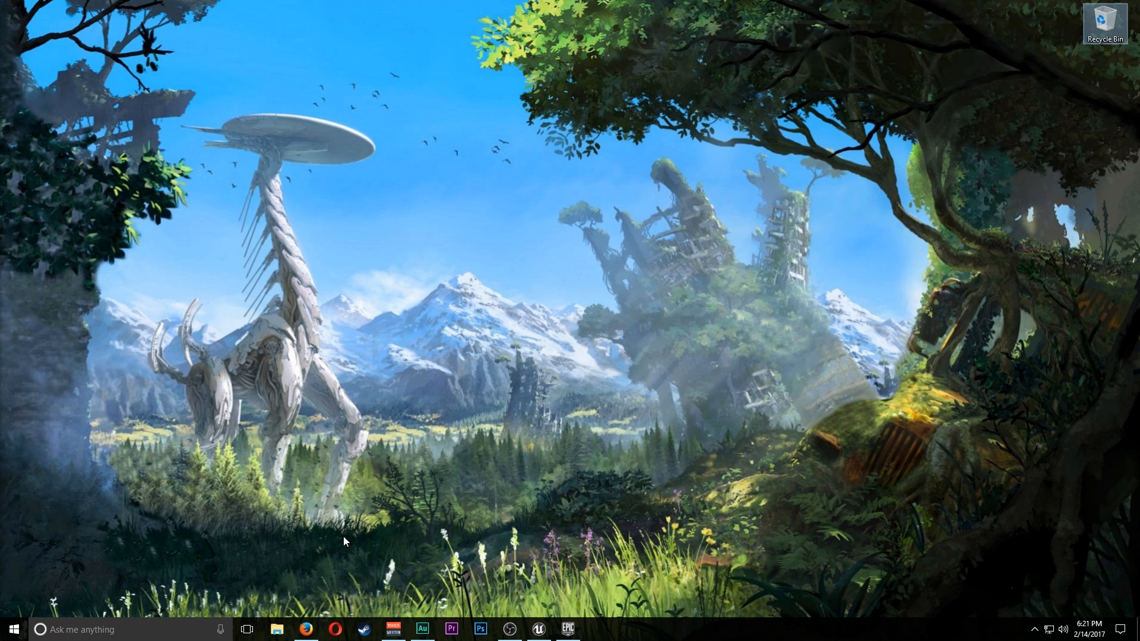
# Open Firefox, view the Epic account registration page through the Unreal Engine site's Get Unreal link, and close the browser
pyautogui.click(307, 629)
pyautogui.hotkey('ctrl', 'l')
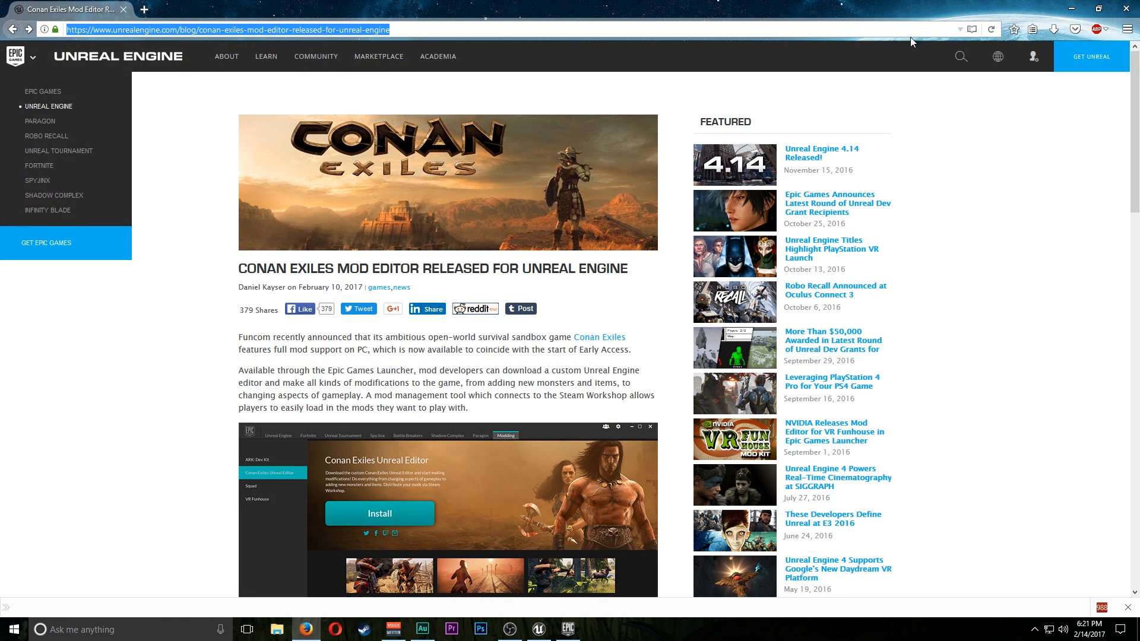
pyautogui.click(1096, 69)
pyautogui.click(1096, 70)
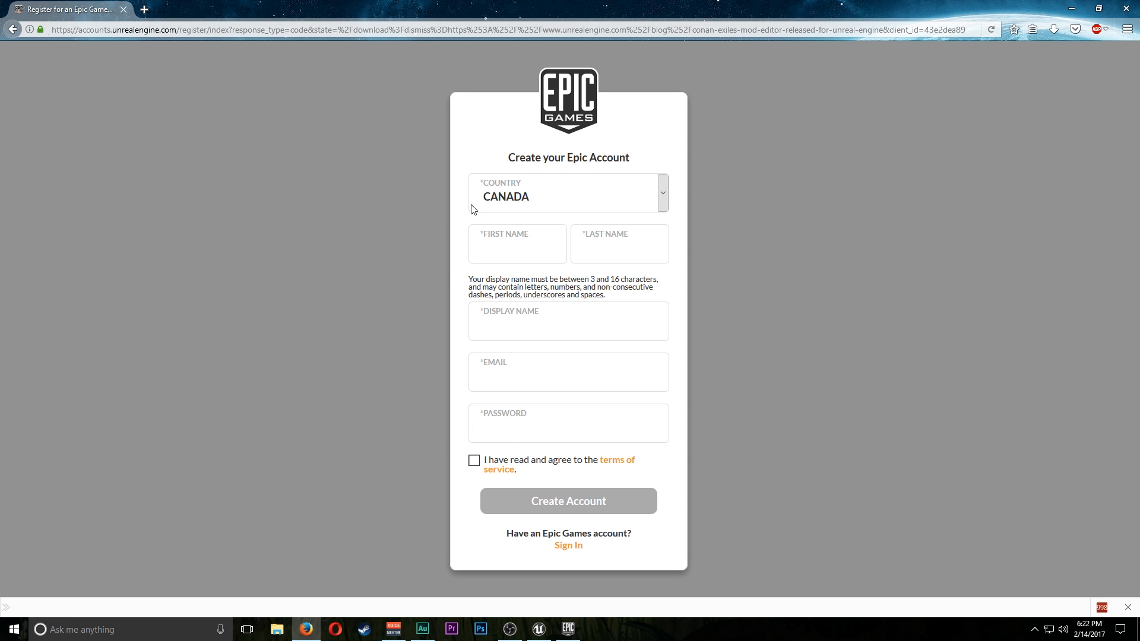
pyautogui.click(540, 182)
pyautogui.click(868, 202)
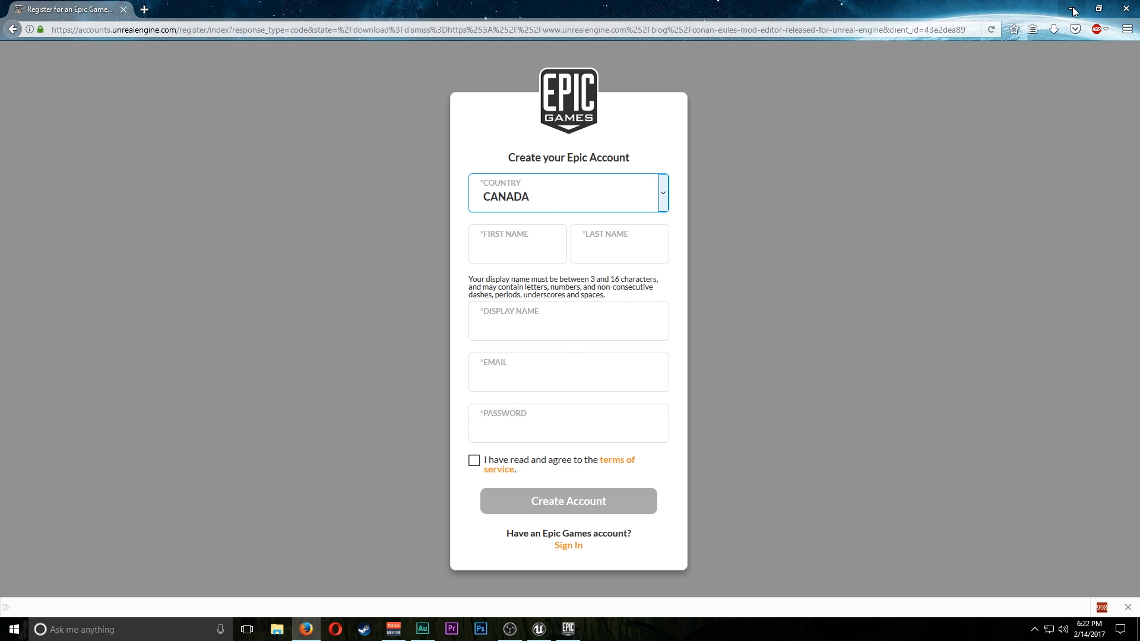
pyautogui.click(1116, 10)
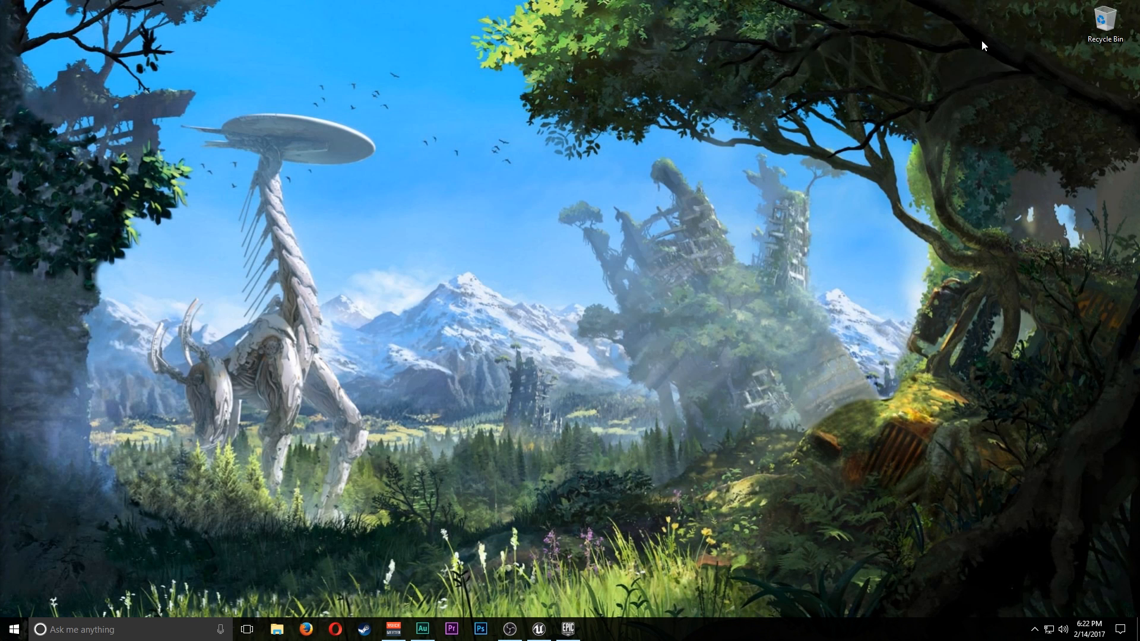
# Switch to the Epic Games Launcher, view the Unreal Engine page and the Conan Exiles Dev Kit modding page, and close the launcher
pyautogui.click(567, 629)
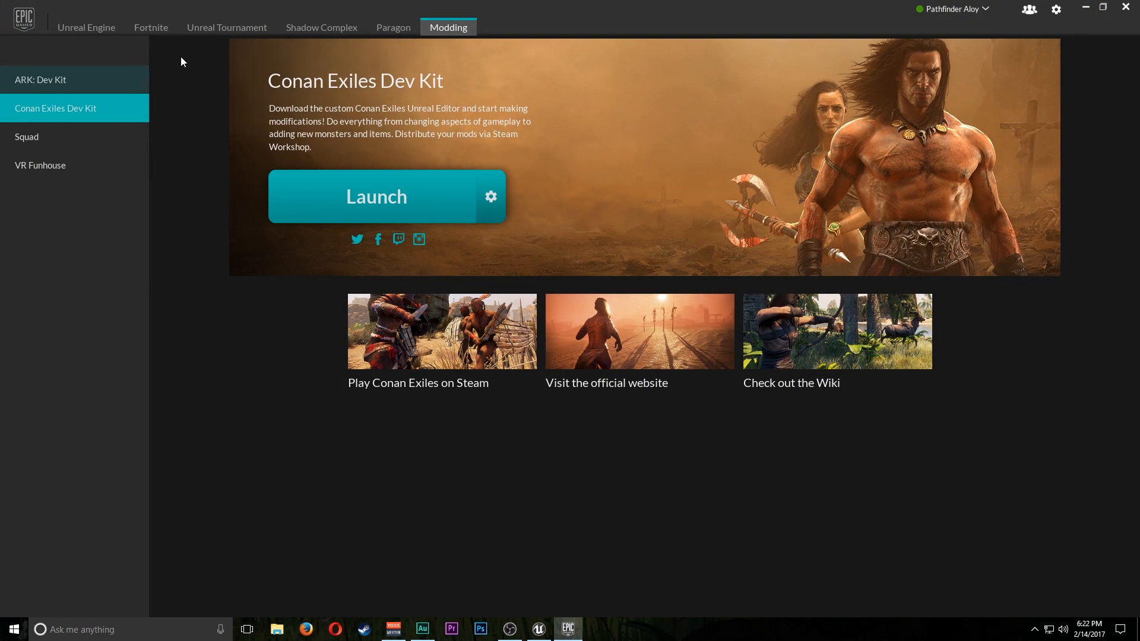
pyautogui.click(87, 34)
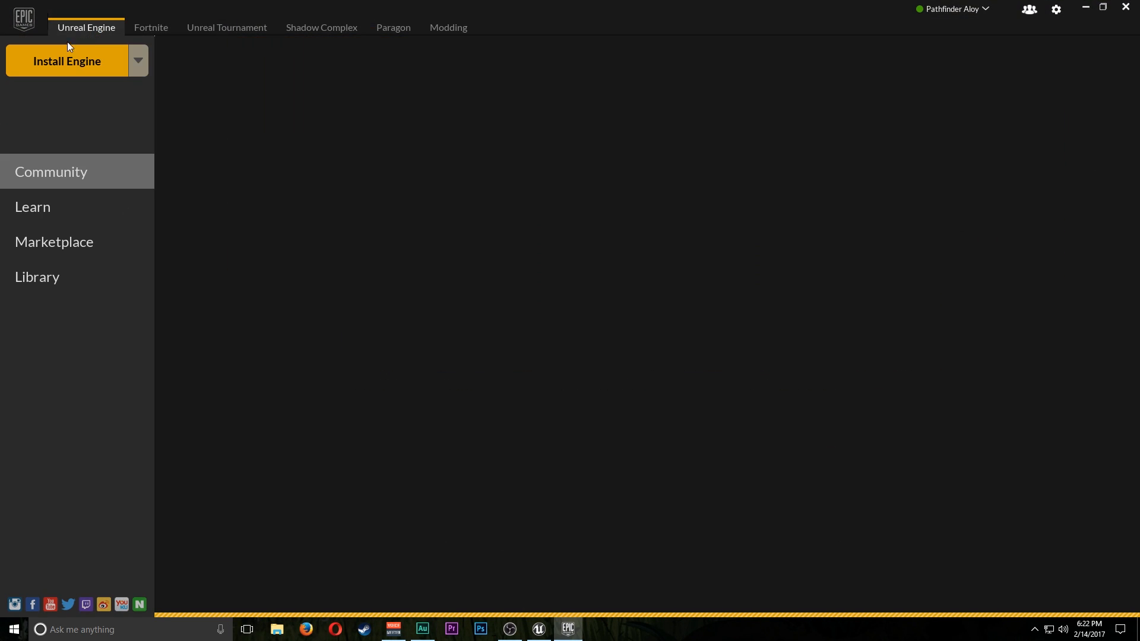
pyautogui.click(972, 11)
pyautogui.click(970, 13)
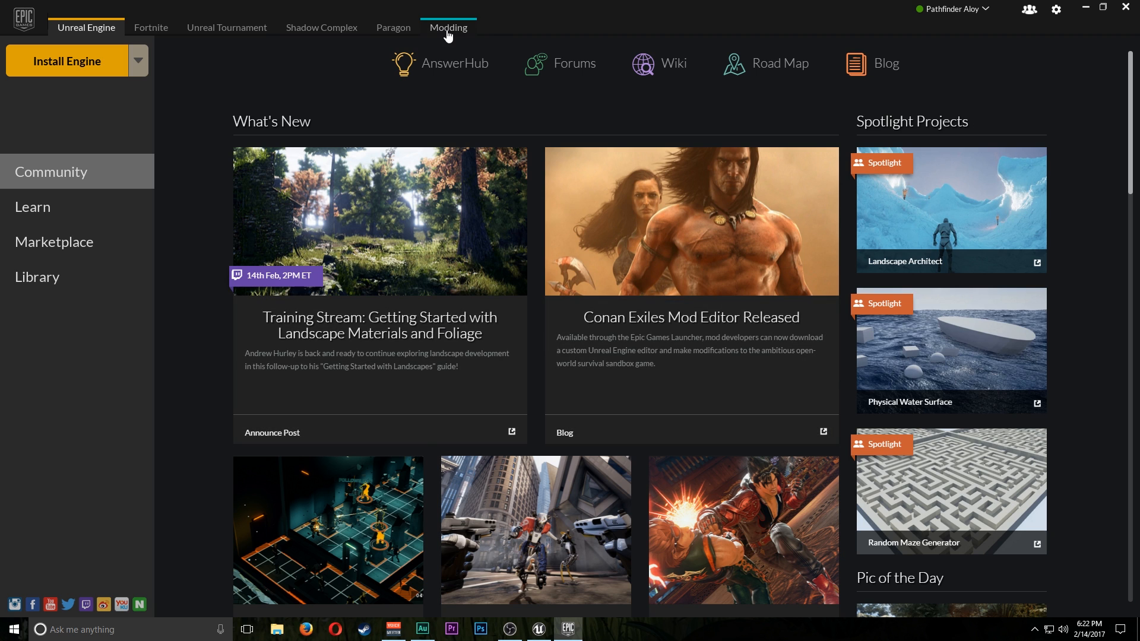
pyautogui.click(448, 29)
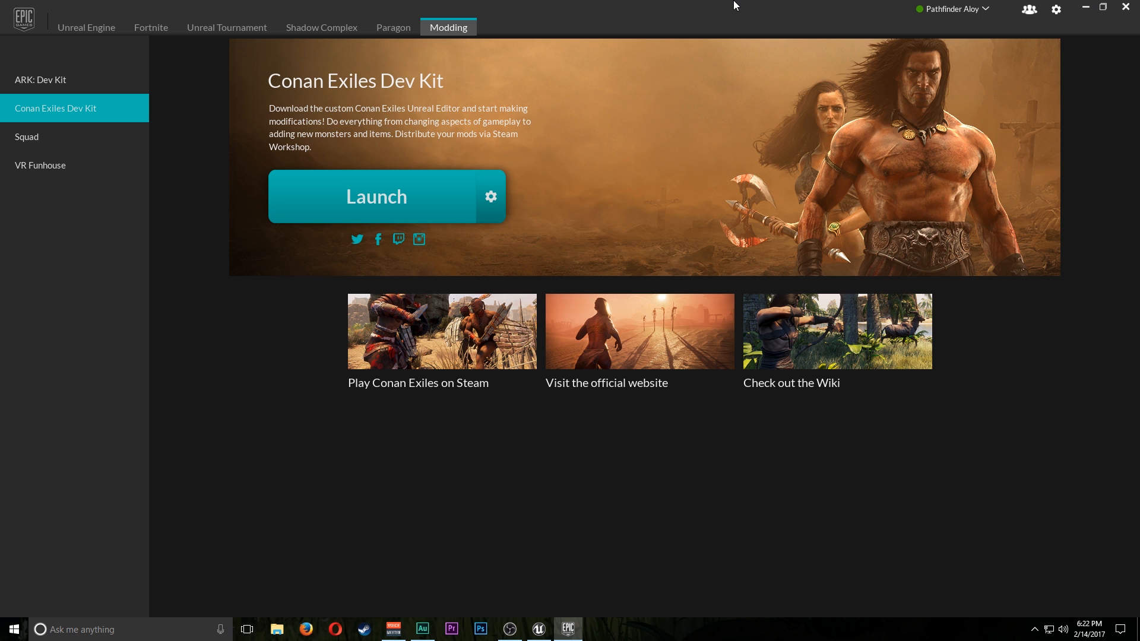
pyautogui.moveTo(726, 19); pyautogui.dragTo(601, 0)
pyautogui.moveTo(581, 35); pyautogui.dragTo(618, 0)
pyautogui.click(1126, 7)
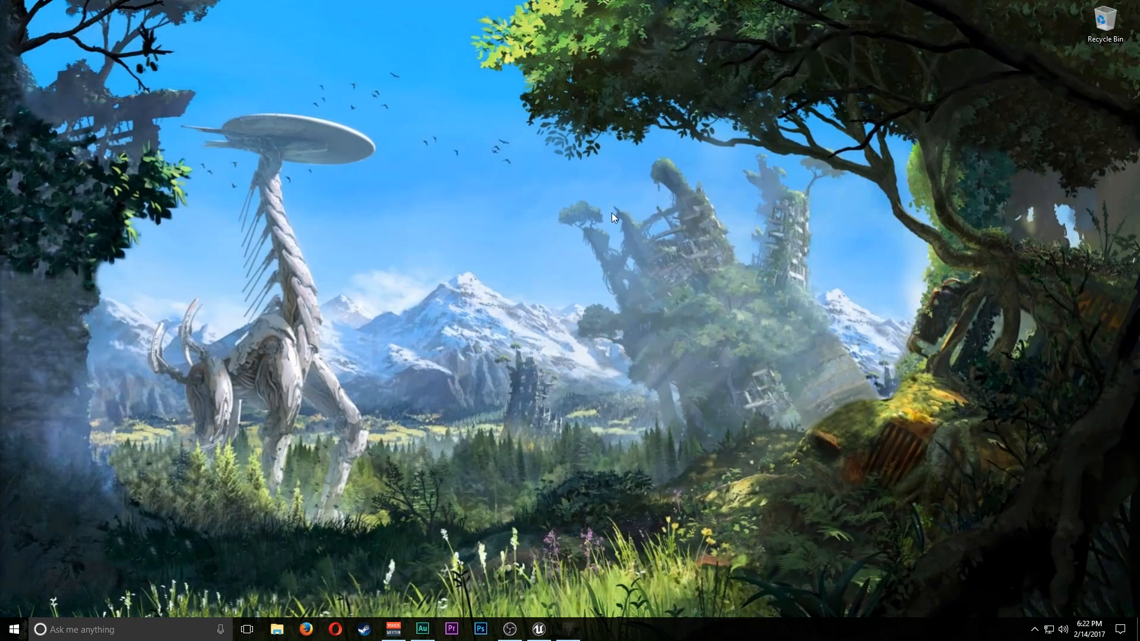
# Switch to the ConanSandbox Unreal editor and create a new mod with the folder name Test_123, cancelling the save of modified content
pyautogui.click(538, 629)
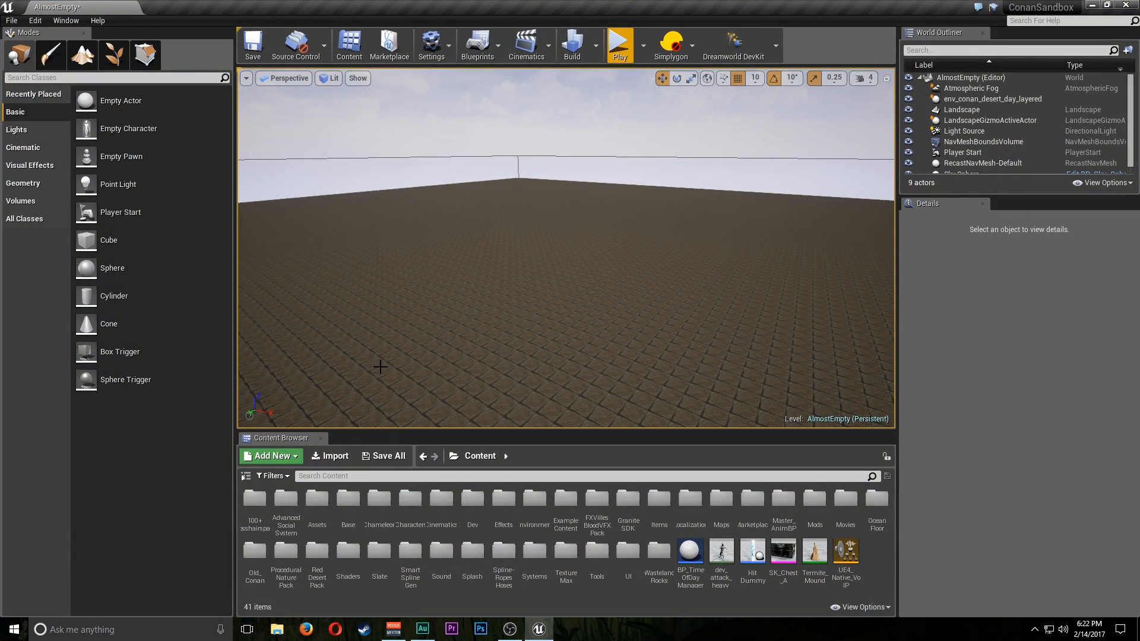
pyautogui.click(777, 53)
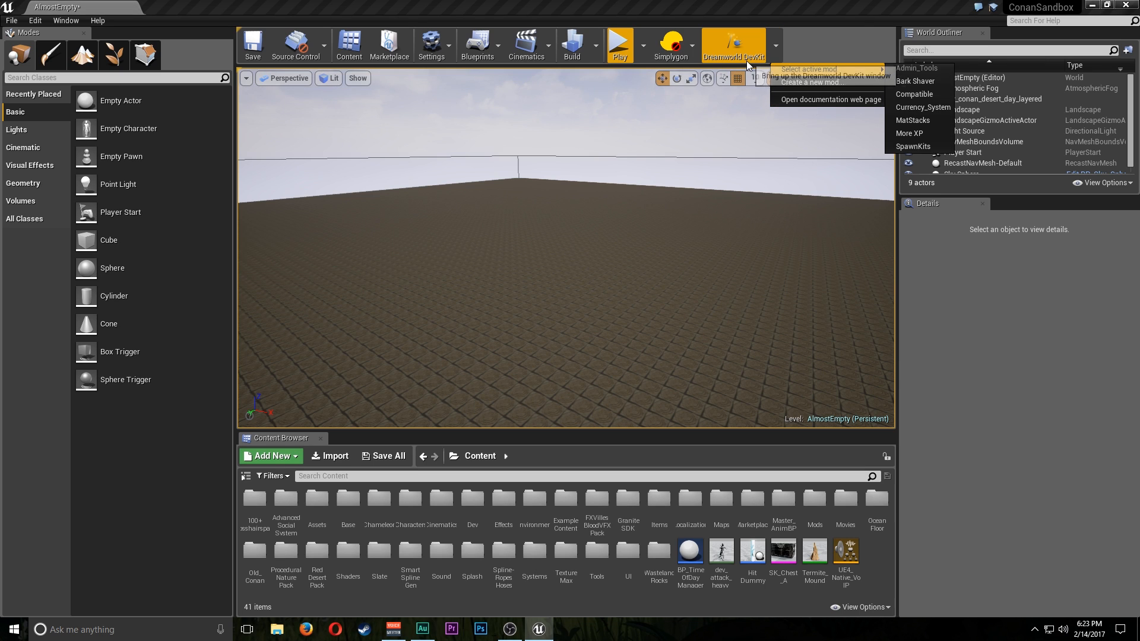
pyautogui.click(779, 52)
pyautogui.click(779, 51)
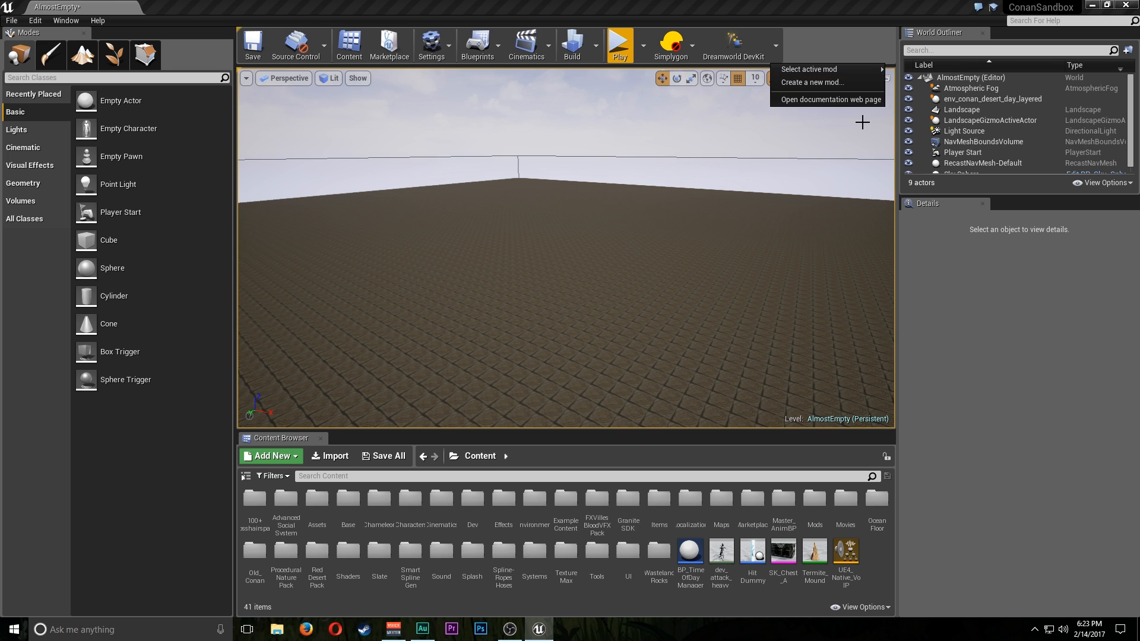
pyautogui.click(801, 85)
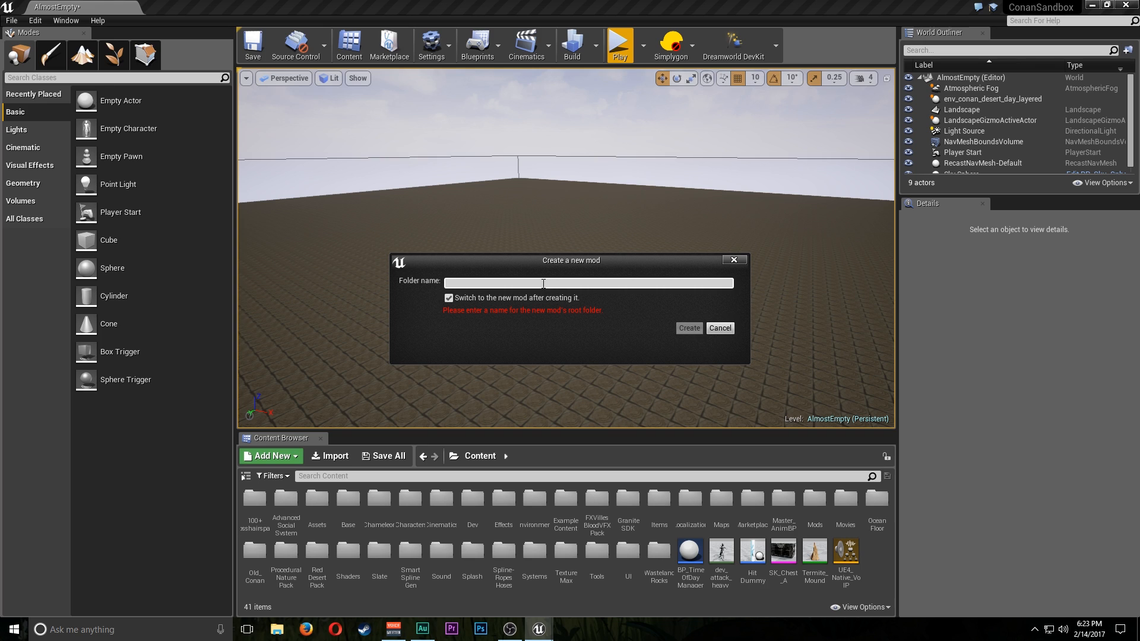
pyautogui.write('Test')
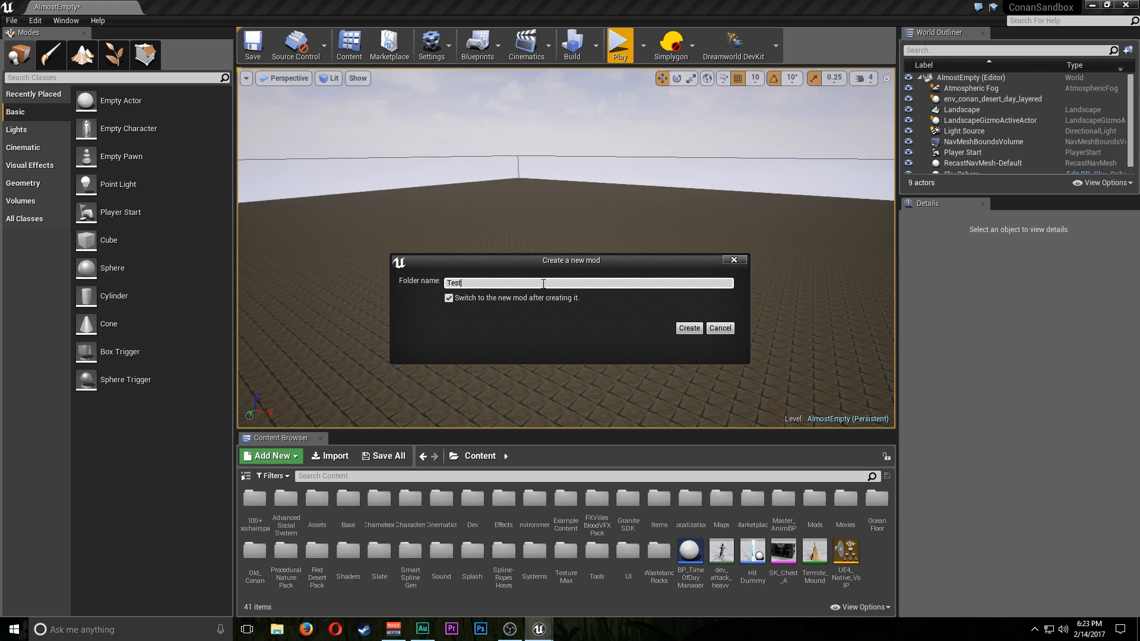
pyautogui.press('BackSpace')
pyautogui.click(735, 261)
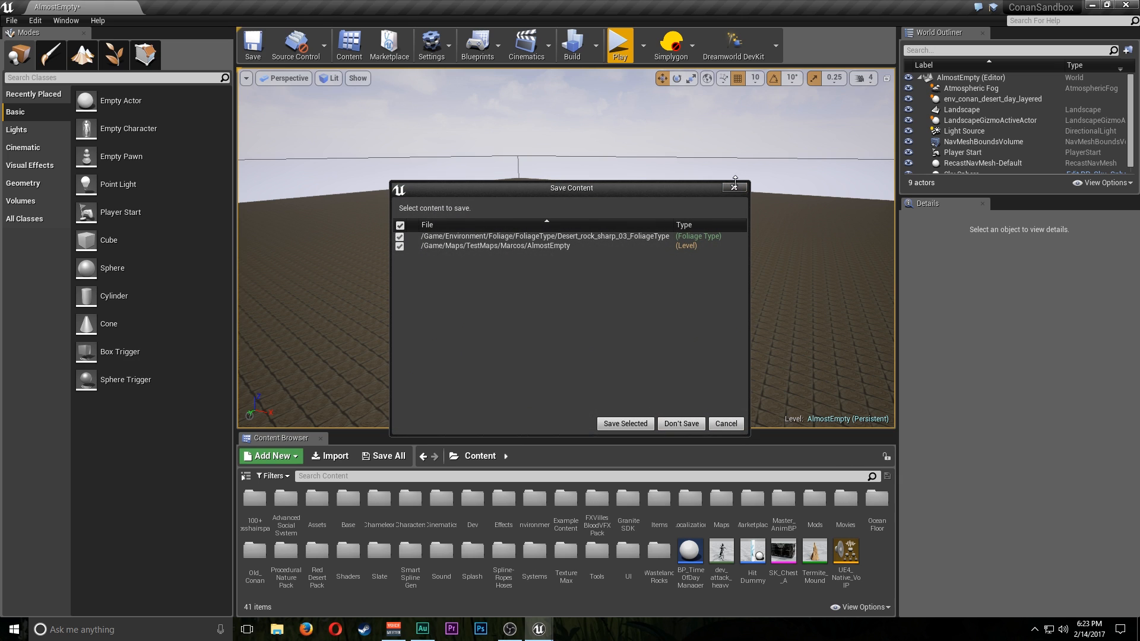
pyautogui.click(725, 426)
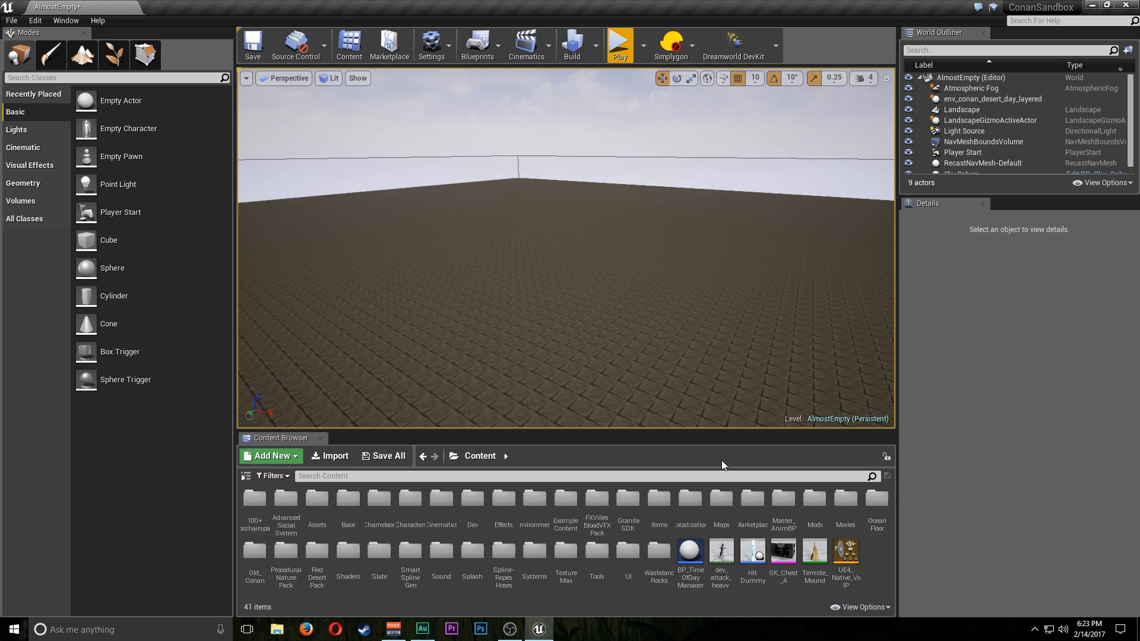
# Review the mods that can be selected as the active mod in the Dreamworld DevKit
pyautogui.click(775, 45)
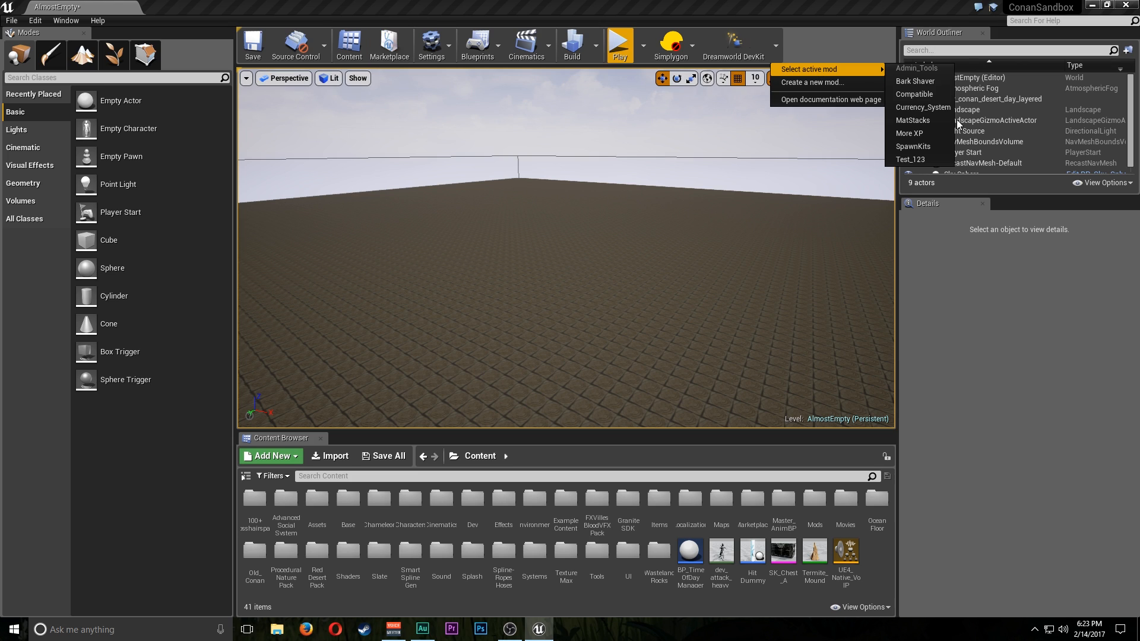
pyautogui.click(777, 47)
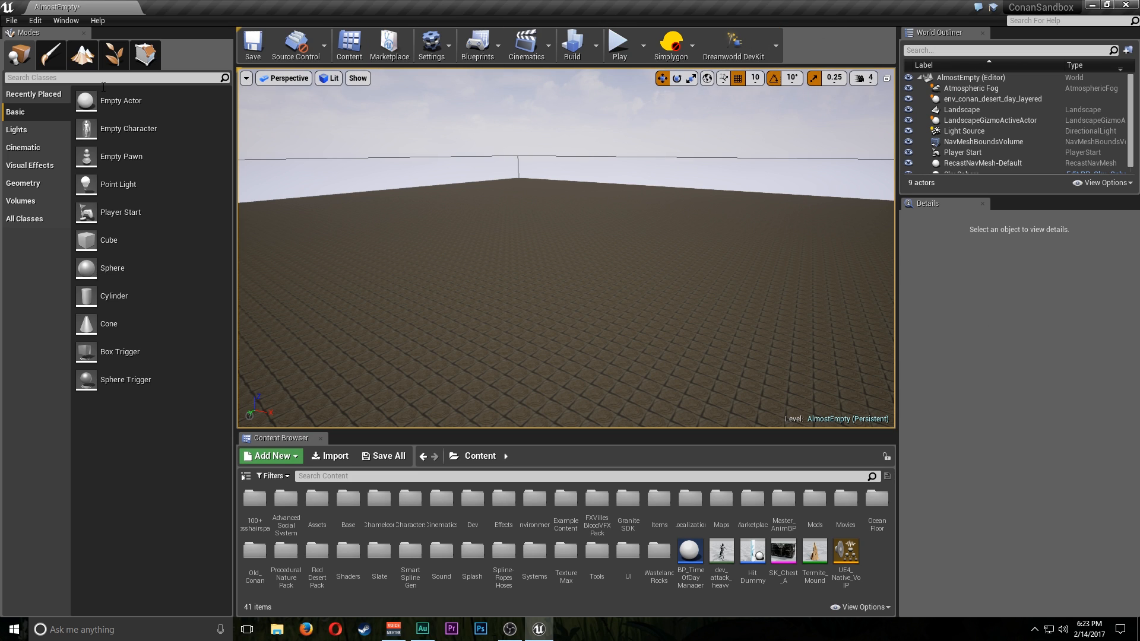
pyautogui.click(776, 49)
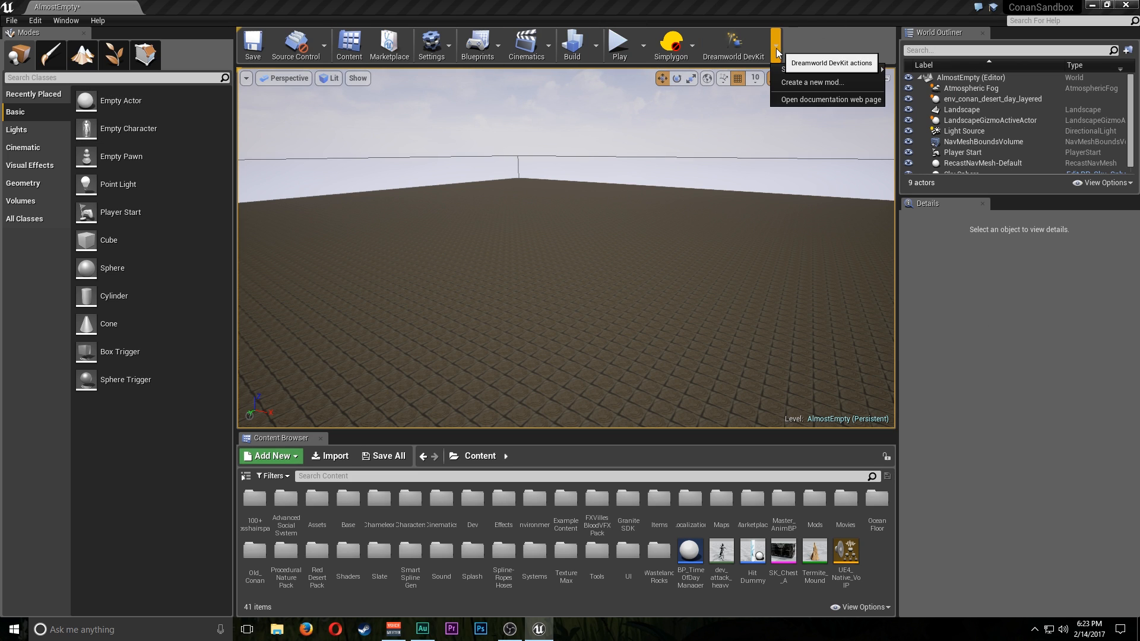
pyautogui.moveTo(800, 70)
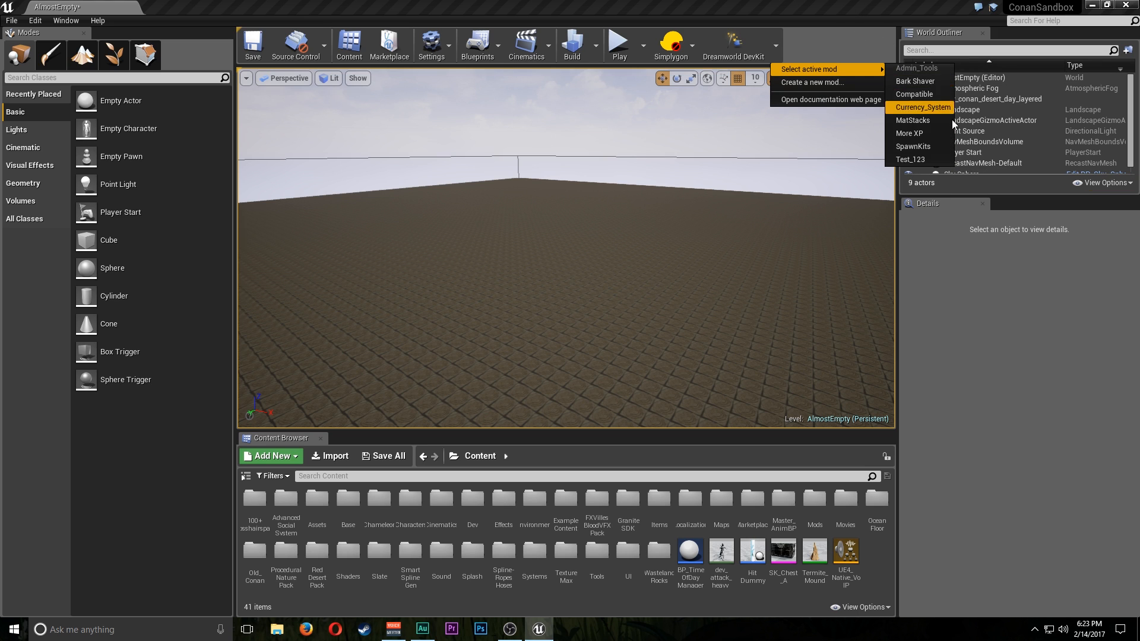
pyautogui.click(778, 52)
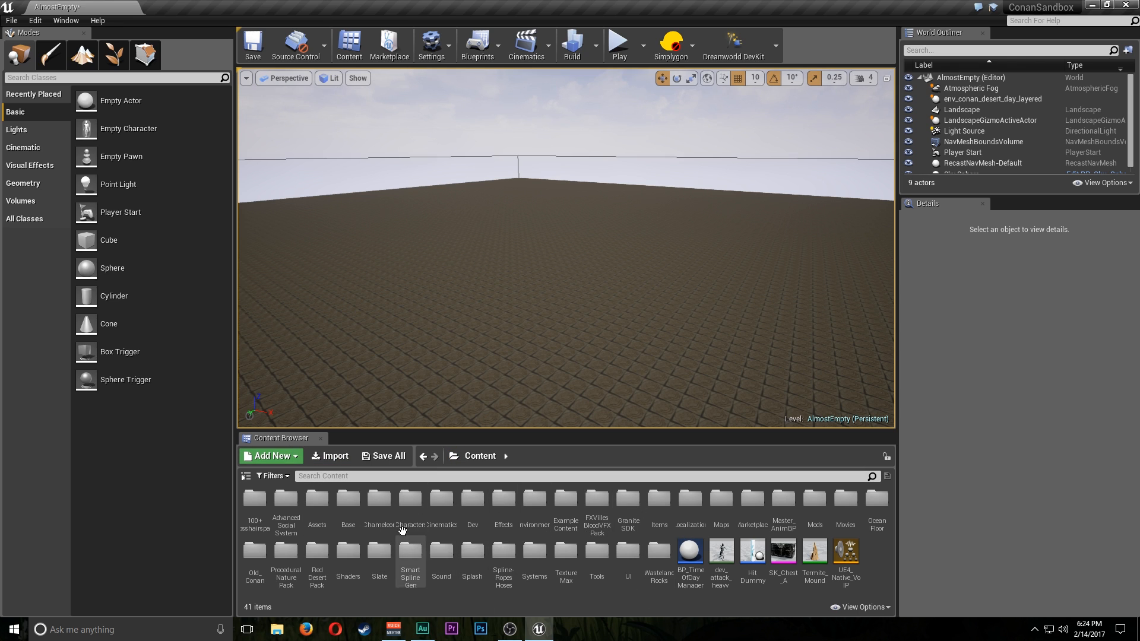
# Dock the Content Browser below the Modes panel, enlarge it slightly and show its folder tree
pyautogui.moveTo(275, 440); pyautogui.dragTo(89, 547)
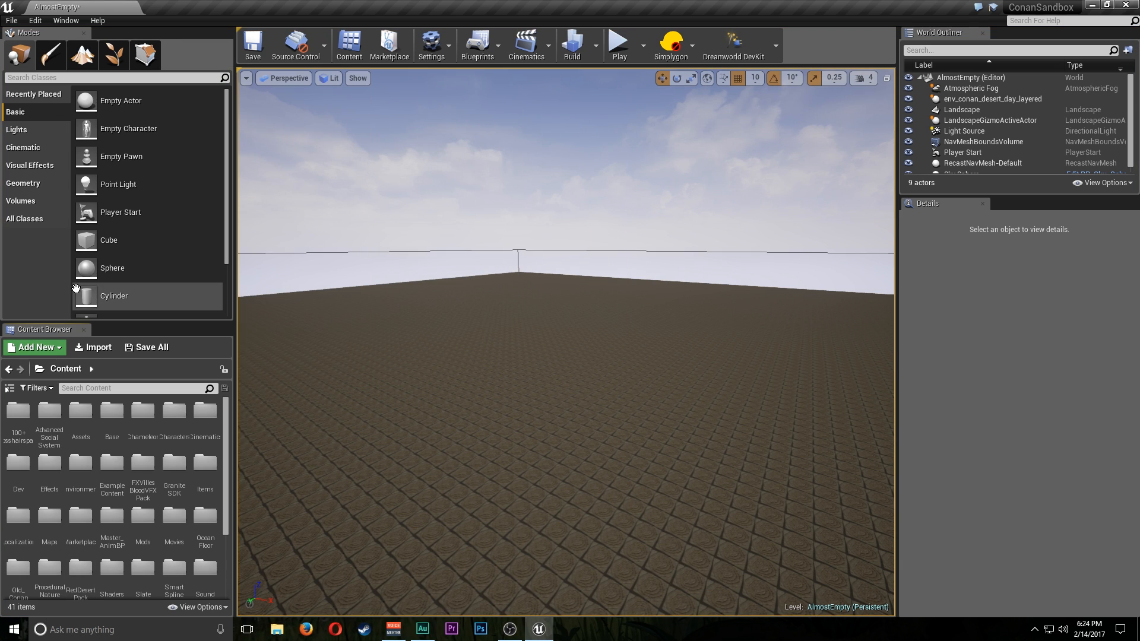
pyautogui.moveTo(89, 323); pyautogui.dragTo(89, 316)
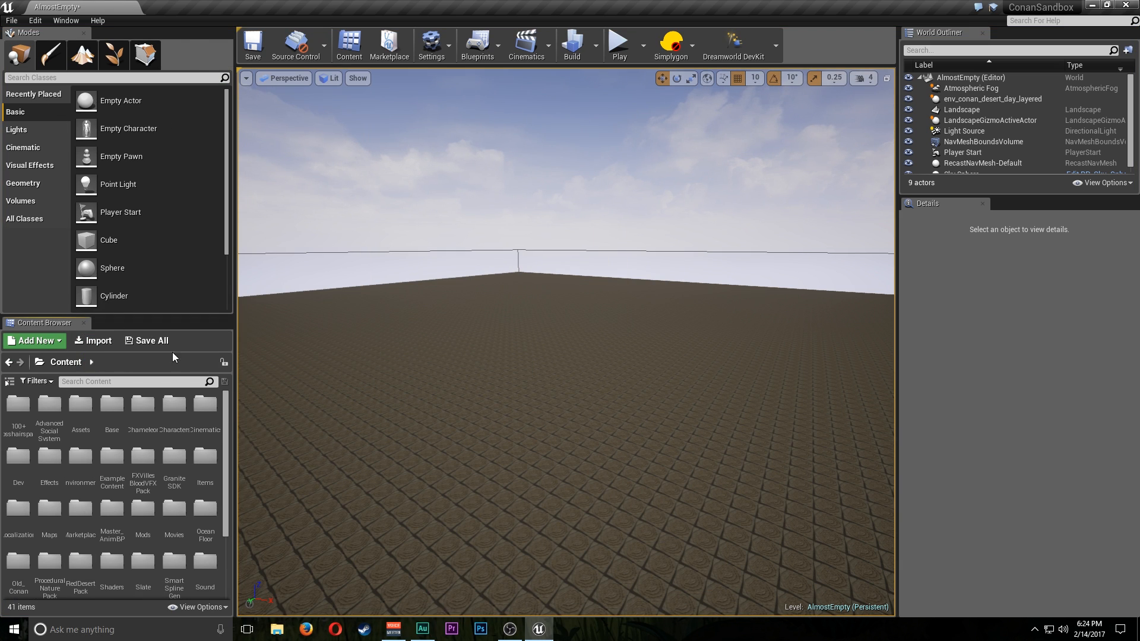
pyautogui.click(9, 383)
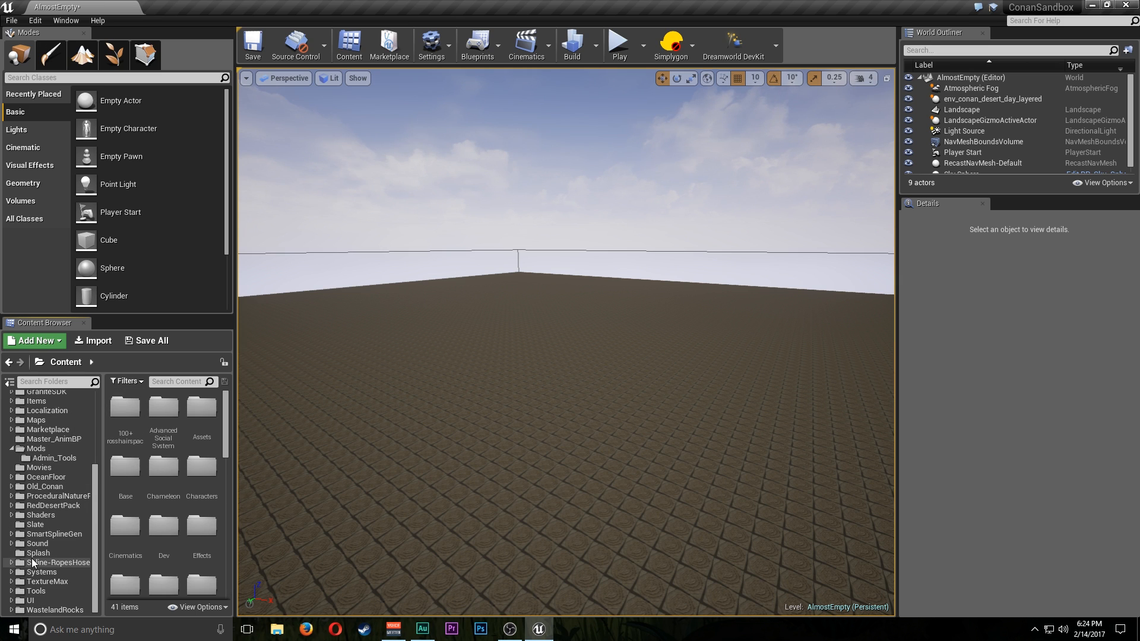
# Browse the project's content folders, including ExampleContent, Mods/Admin_Tools and UI
pyautogui.scroll(-1, 49, 467)
pyautogui.scroll(-7, 48, 467)
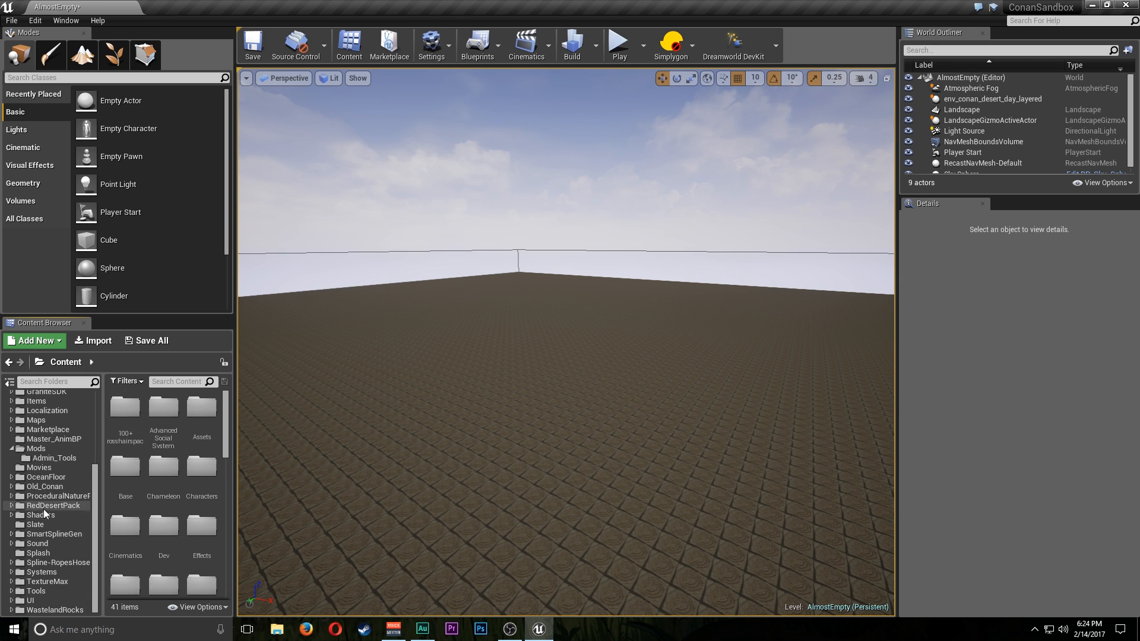
pyautogui.scroll(8, 42, 505)
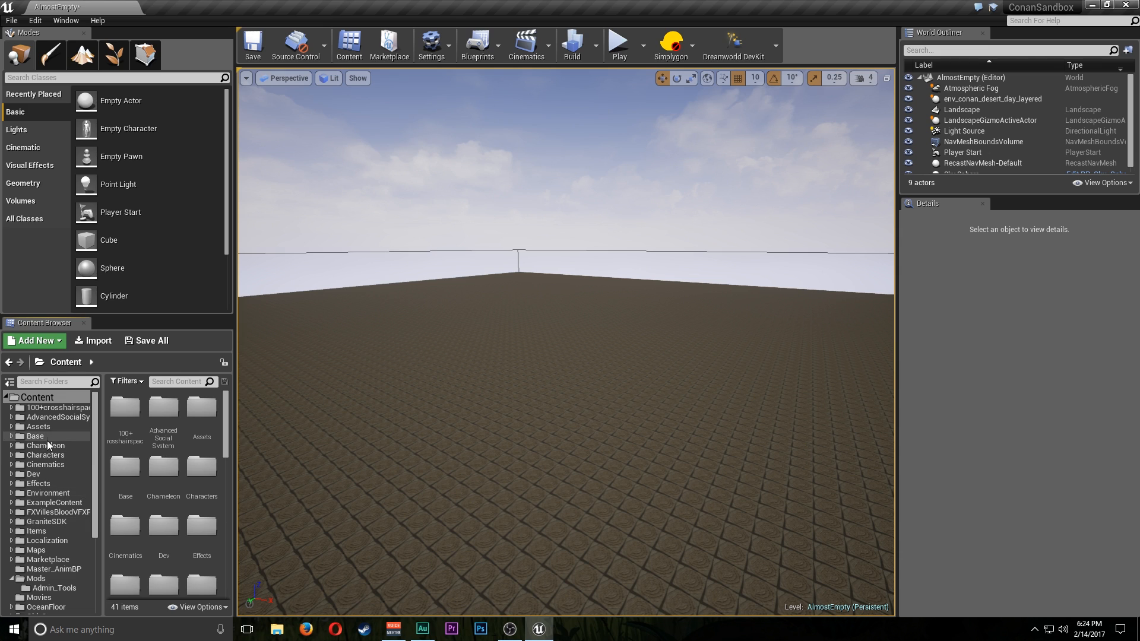
pyautogui.click(48, 436)
pyautogui.click(48, 454)
pyautogui.click(50, 502)
pyautogui.scroll(-8, 56, 579)
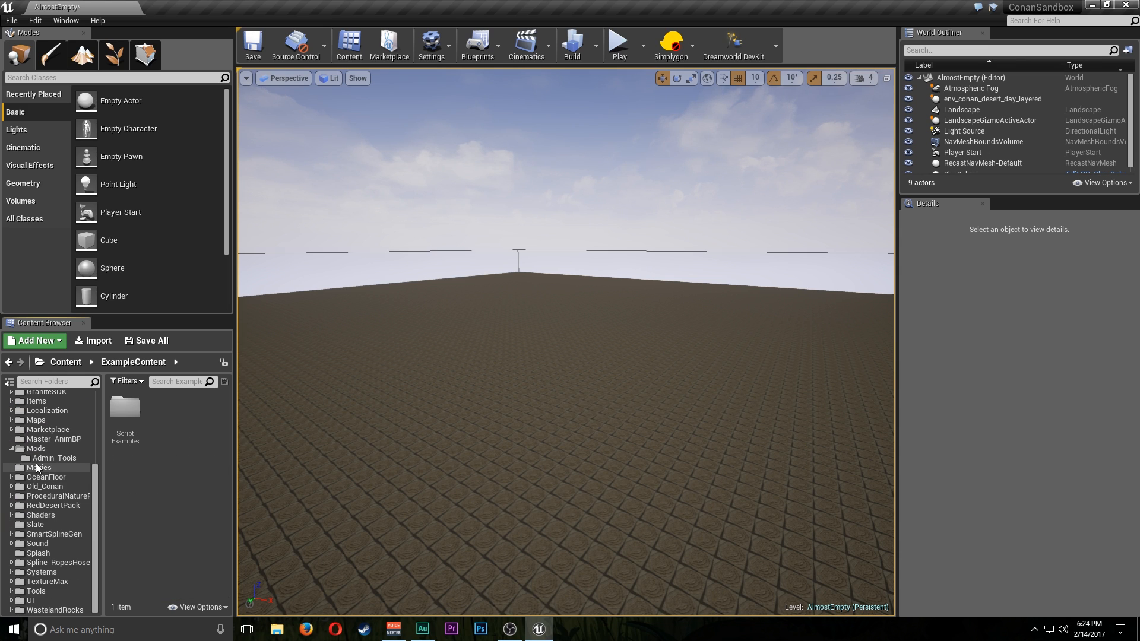
pyautogui.click(36, 461)
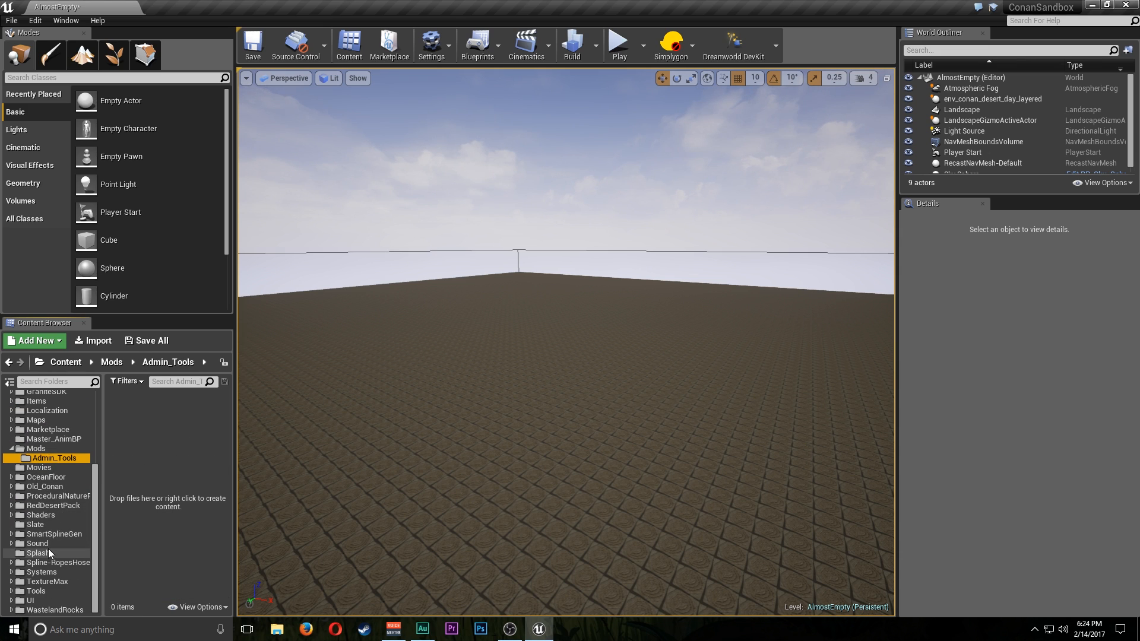
pyautogui.click(49, 592)
pyautogui.click(47, 601)
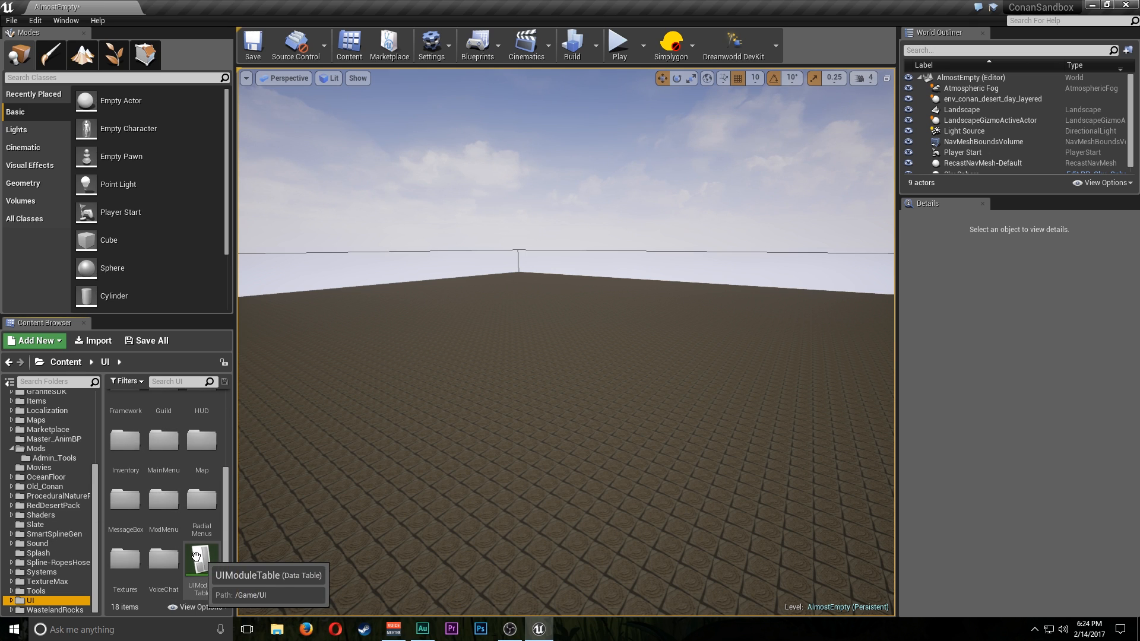
# Look through further content folders such as Movies and Marketplace, return to Mods/Admin_Tools, and toggle the folder tree off and on
pyautogui.scroll(3, 154, 528)
pyautogui.scroll(6, 80, 522)
pyautogui.scroll(1, 79, 518)
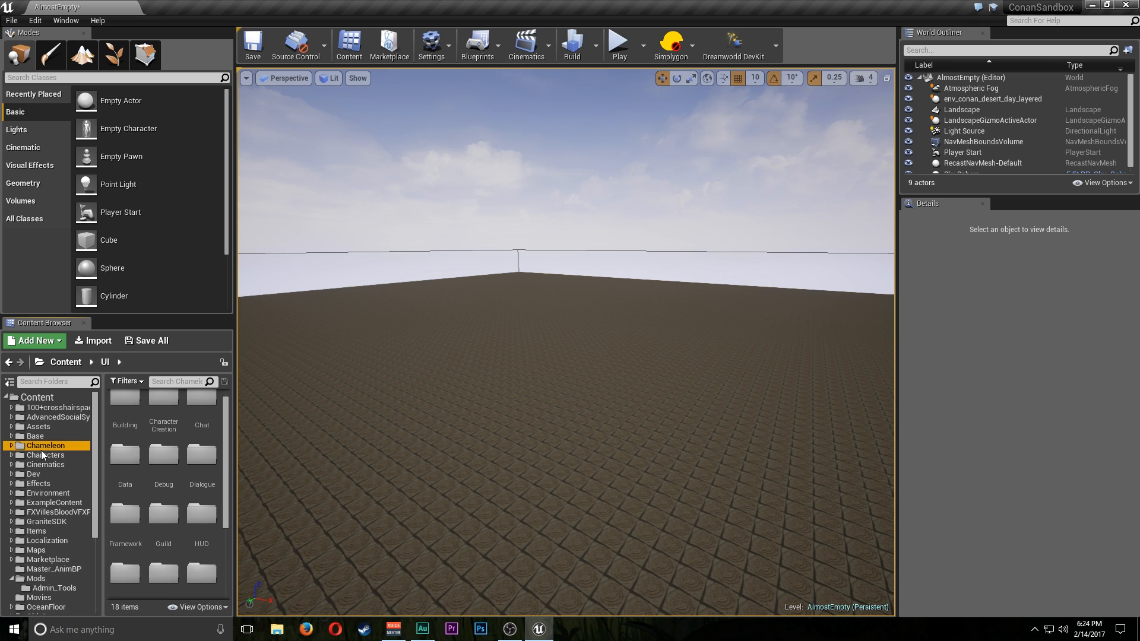
pyautogui.click(37, 436)
pyautogui.click(38, 484)
pyautogui.click(47, 541)
pyautogui.click(39, 597)
pyautogui.scroll(-7, 42, 522)
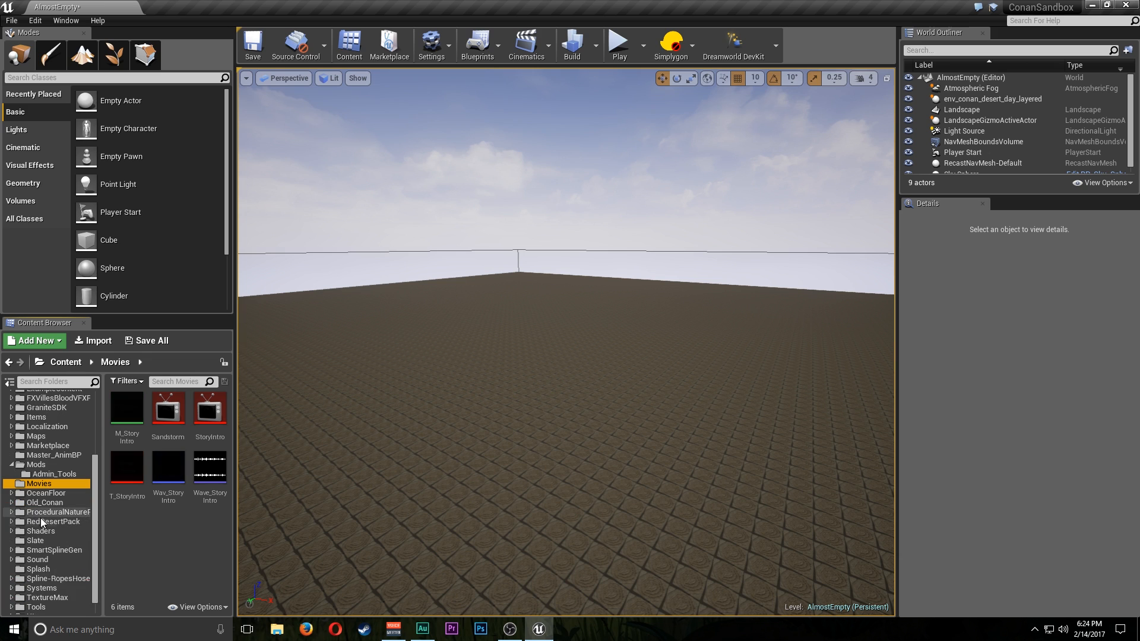
pyautogui.click(49, 543)
pyautogui.click(51, 534)
pyautogui.click(51, 506)
pyautogui.click(42, 448)
pyautogui.click(47, 429)
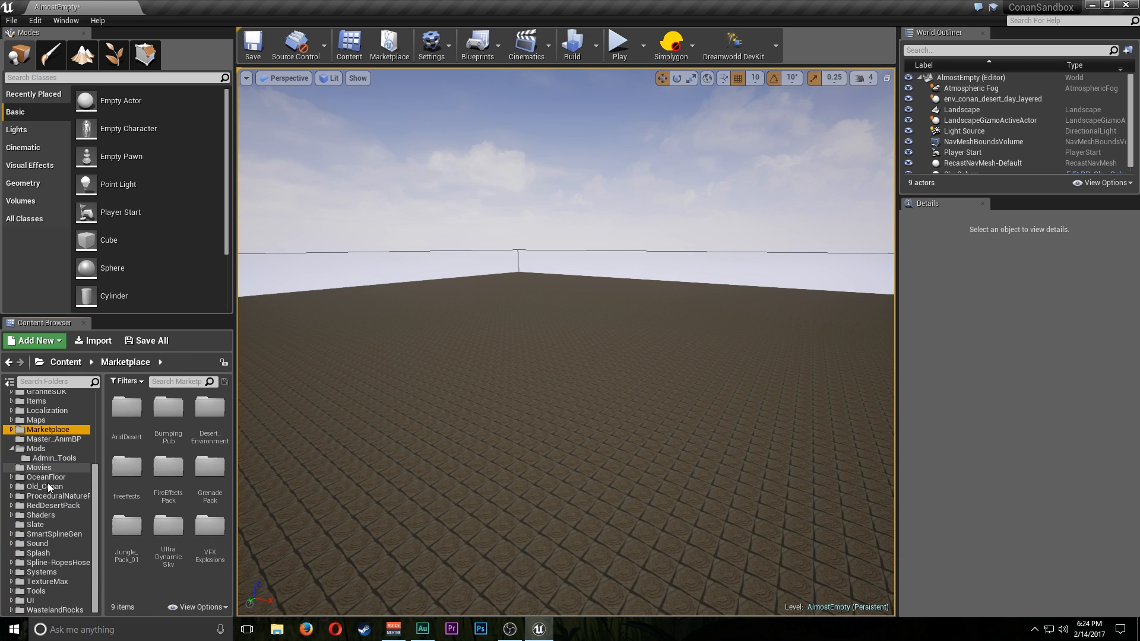
pyautogui.scroll(6, 48, 483)
pyautogui.click(45, 454)
pyautogui.click(49, 492)
pyautogui.click(53, 588)
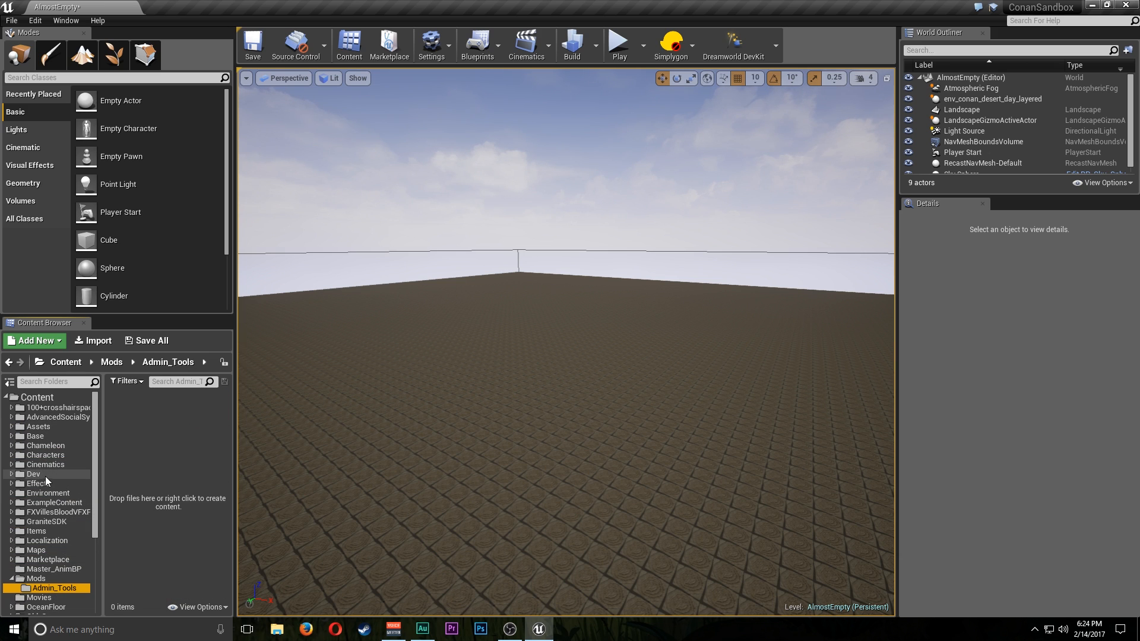
pyautogui.click(10, 381)
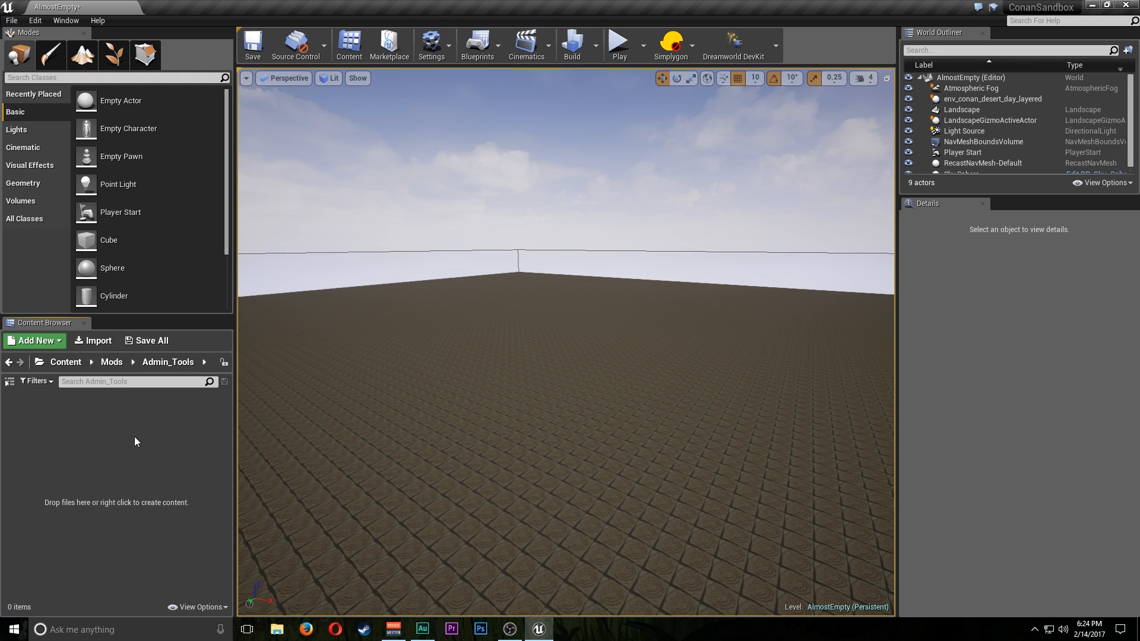
pyautogui.click(10, 382)
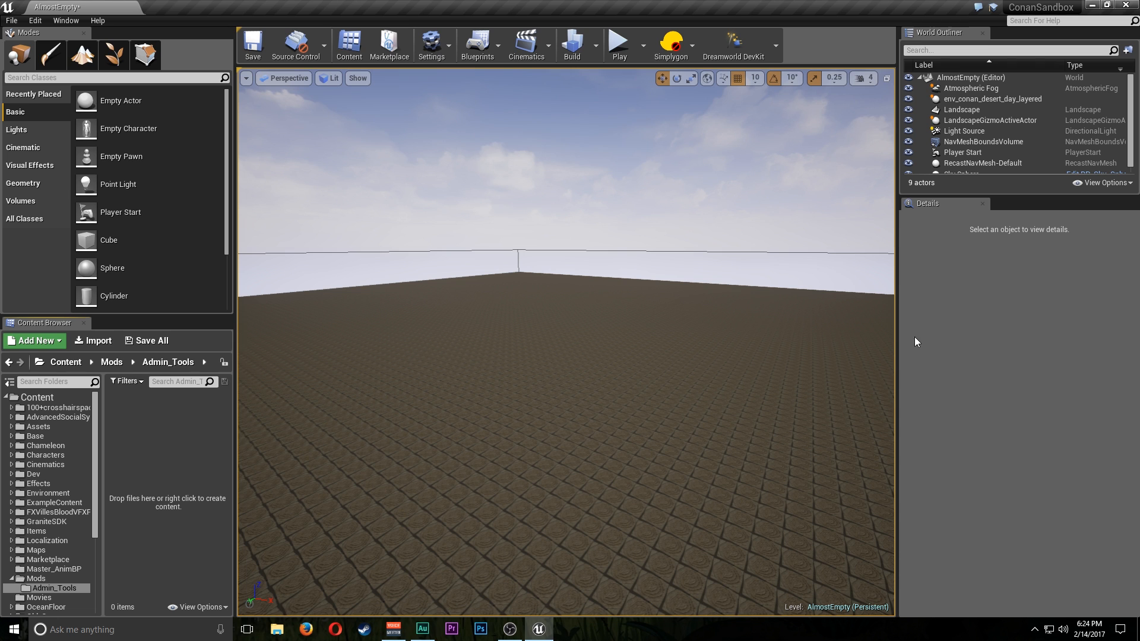
# Show the World Settings panel alongside the Details panel
pyautogui.moveTo(746, 355); pyautogui.dragTo(733, 339, button='right')
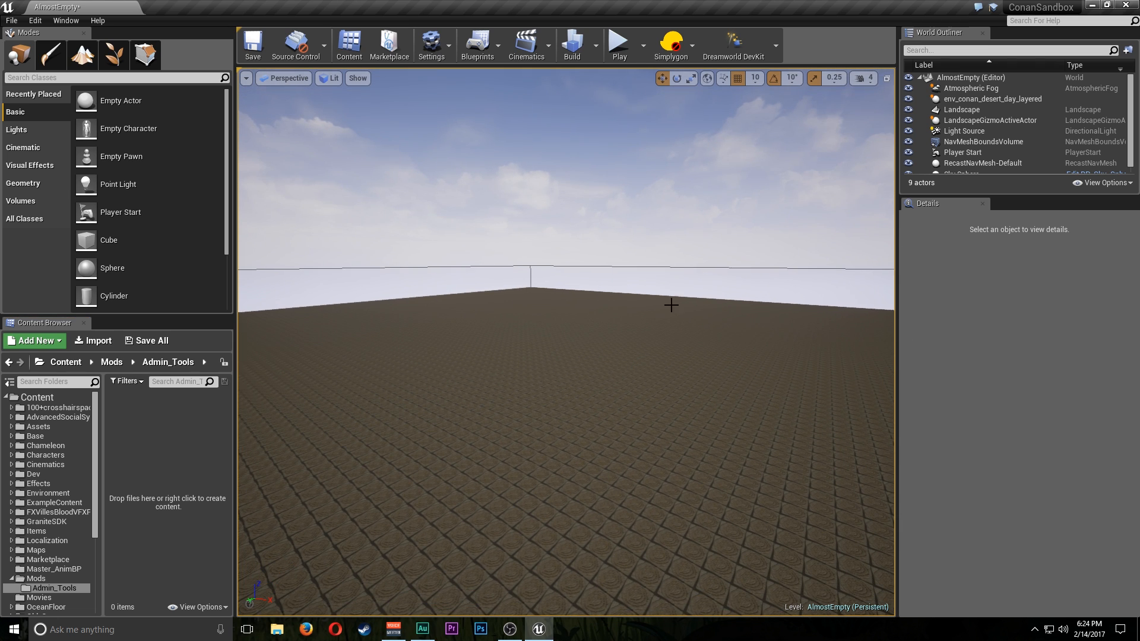
pyautogui.moveTo(583, 341); pyautogui.dragTo(562, 356, button='right')
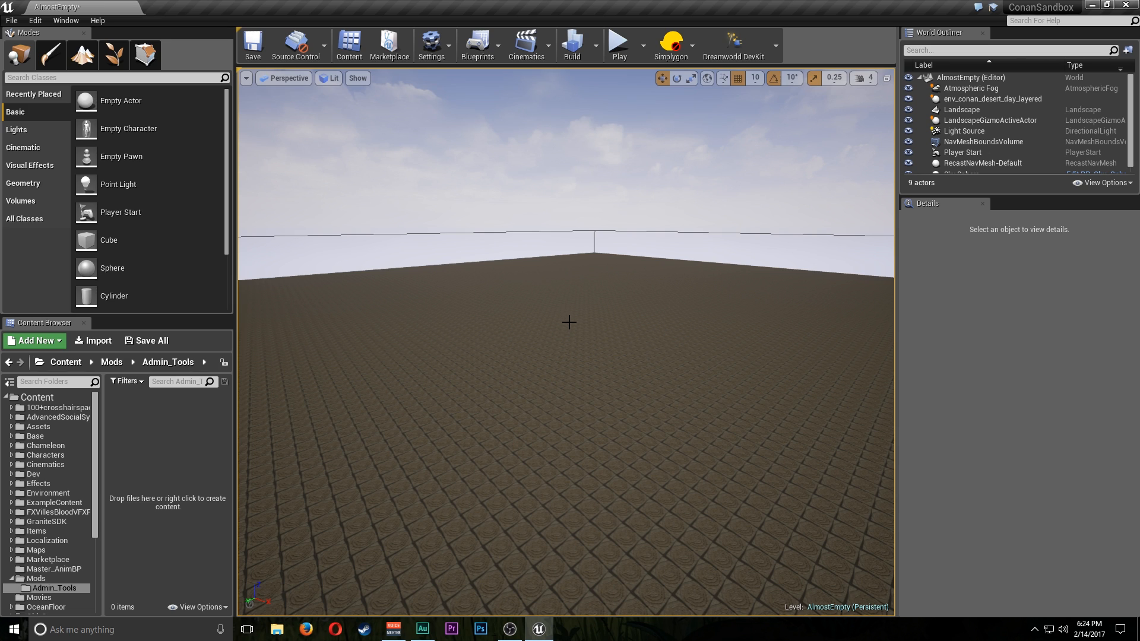
pyautogui.click(66, 20)
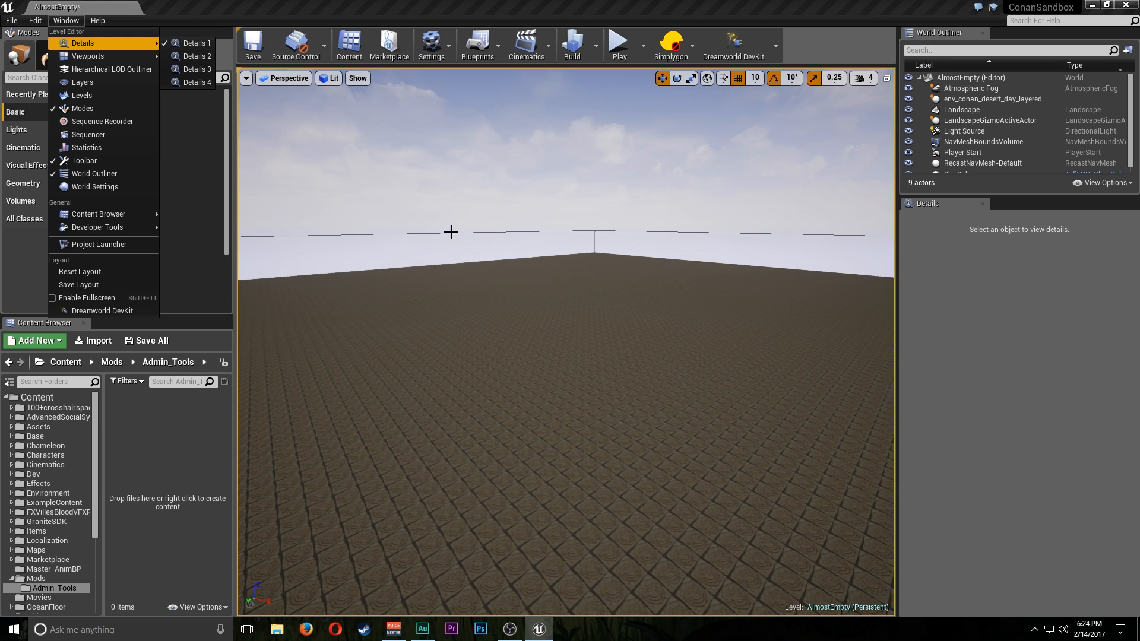
pyautogui.click(141, 188)
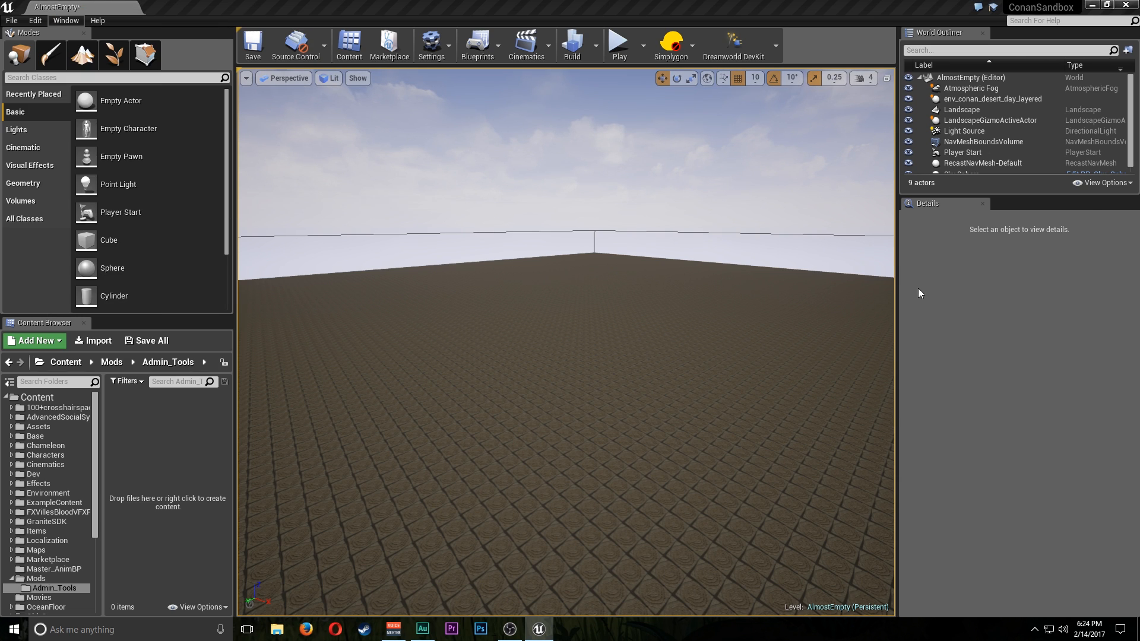
# Examine the World Settings categories, including Land Claim, Game Mode, Environment, AI, World and Physics
pyautogui.scroll(-10, 996, 339)
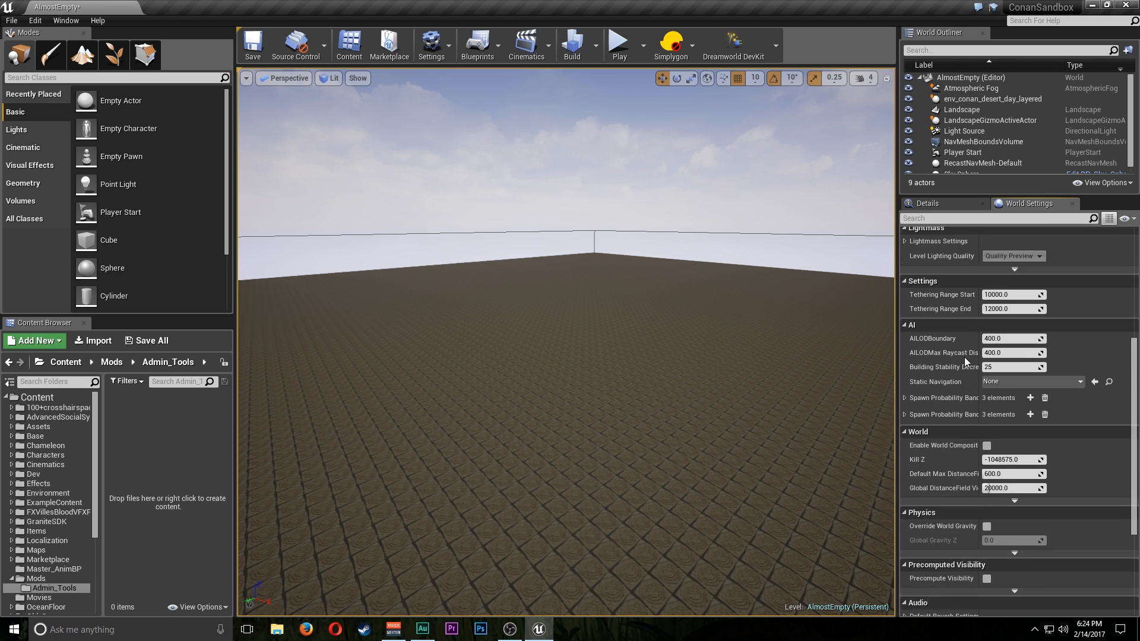
pyautogui.scroll(8, 968, 354)
pyautogui.scroll(-4, 1008, 327)
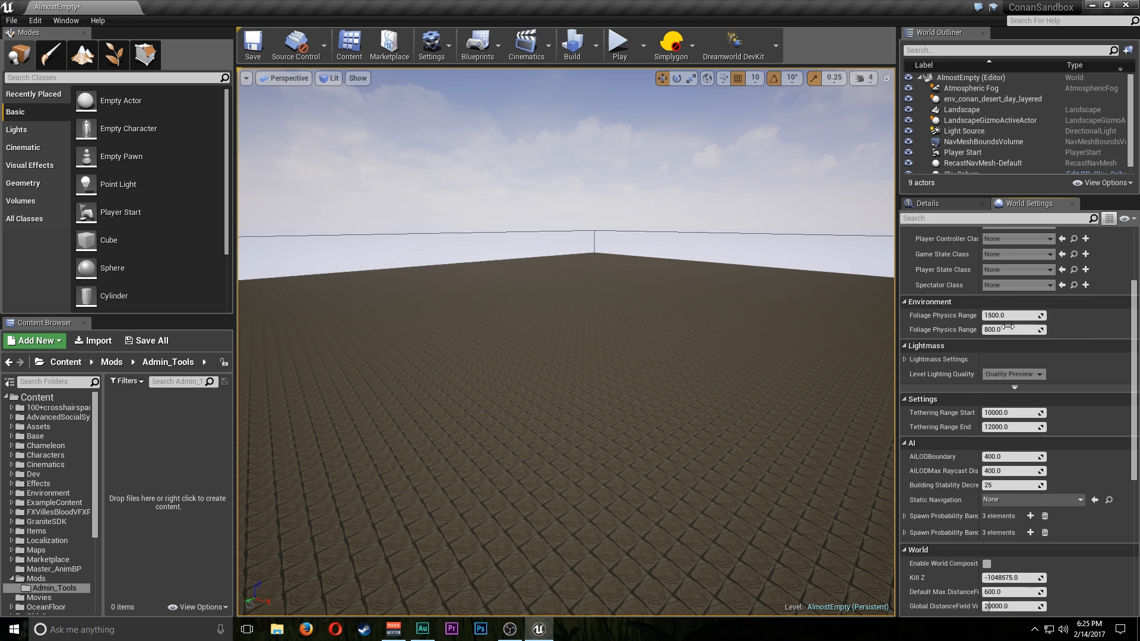
pyautogui.scroll(-10, 975, 315)
pyautogui.scroll(12, 961, 339)
pyautogui.moveTo(831, 380); pyautogui.dragTo(743, 309, button='right')
pyautogui.scroll(-5, 741, 333)
pyautogui.scroll(7, 740, 345)
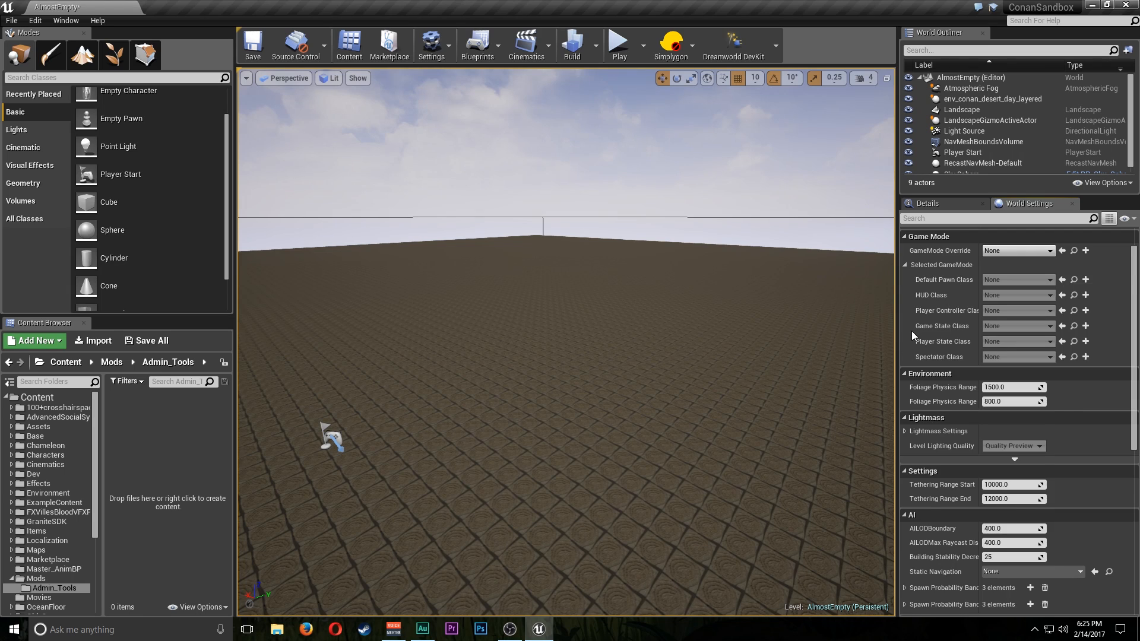
pyautogui.scroll(1, 911, 331)
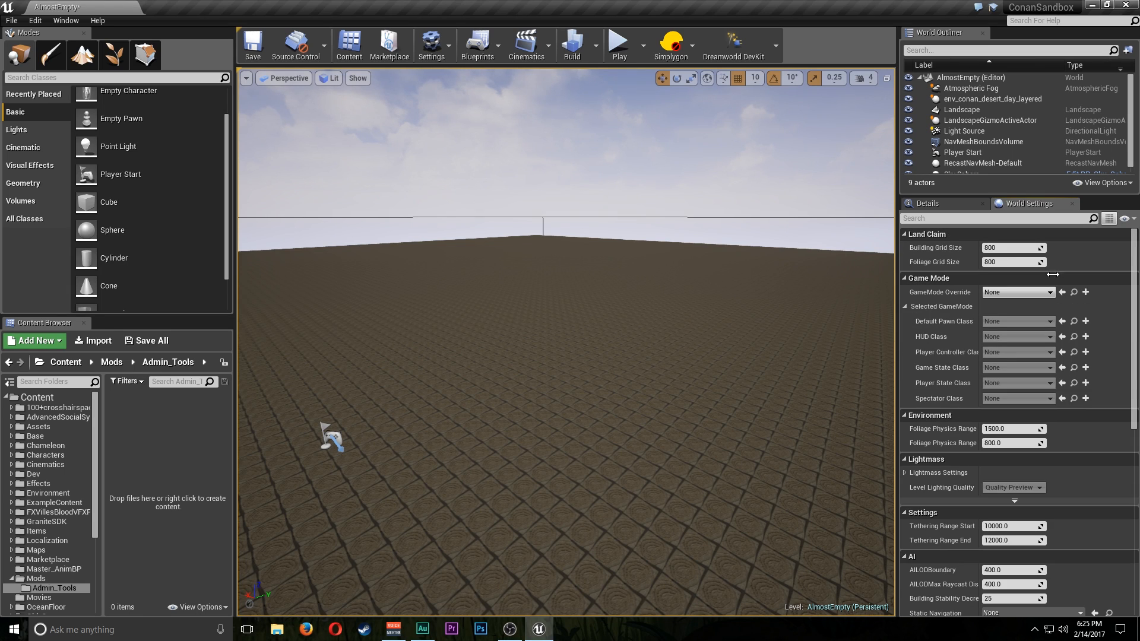
pyautogui.scroll(-8, 945, 352)
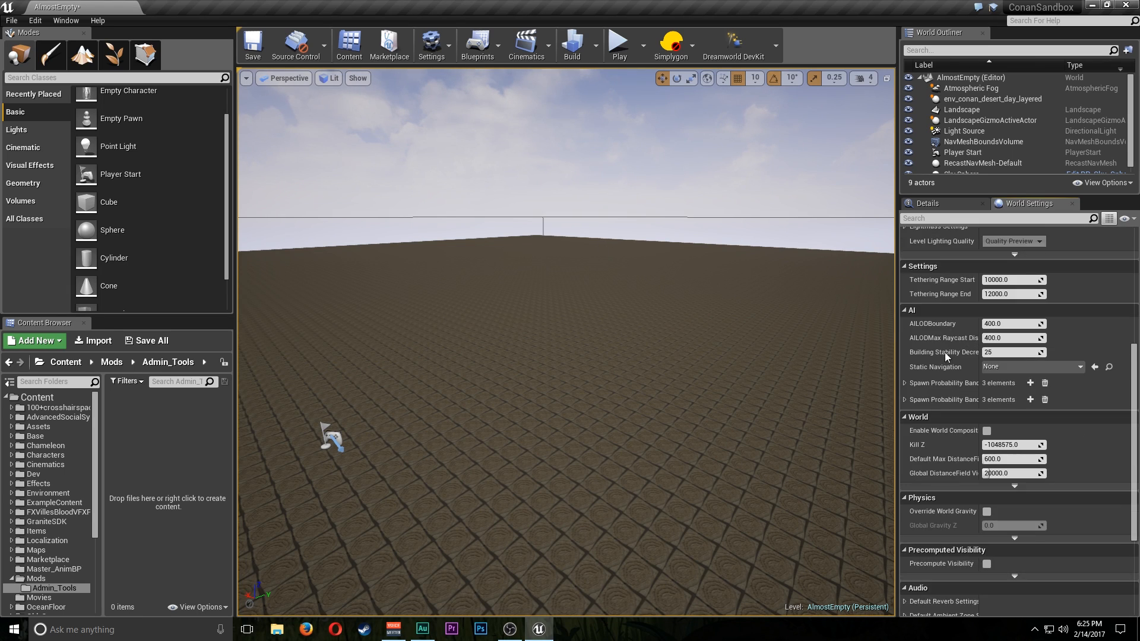
pyautogui.scroll(8, 927, 363)
pyautogui.scroll(-5, 805, 339)
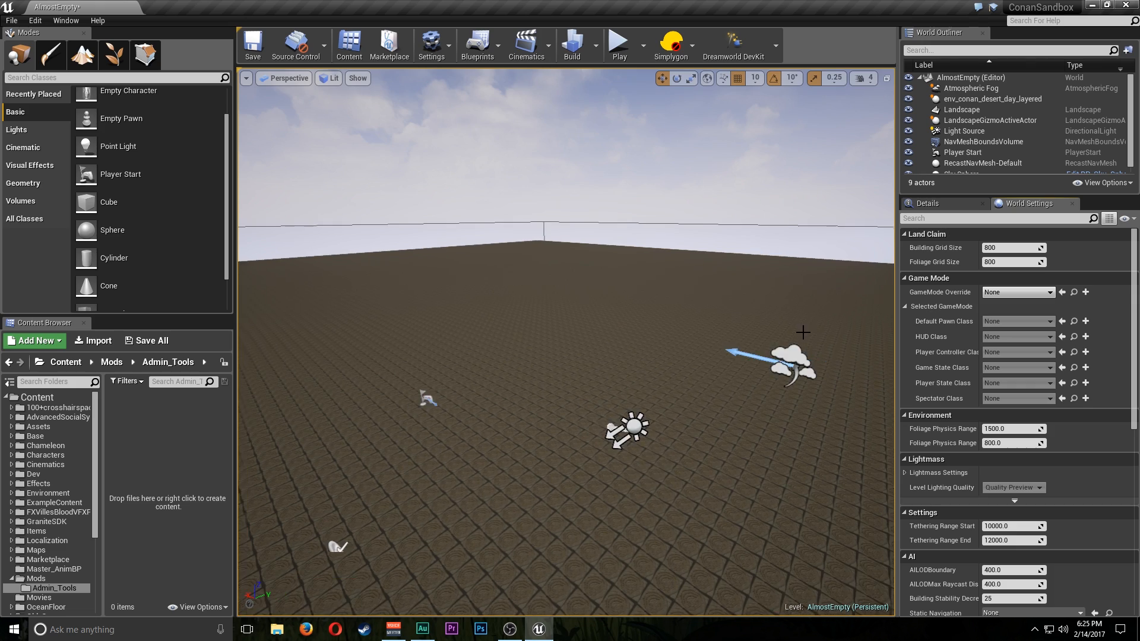
# Focus the viewport on the Sky Sphere and Player Start actors, and select the Landscape
pyautogui.moveTo(802, 334); pyautogui.dragTo(662, 366, button='right')
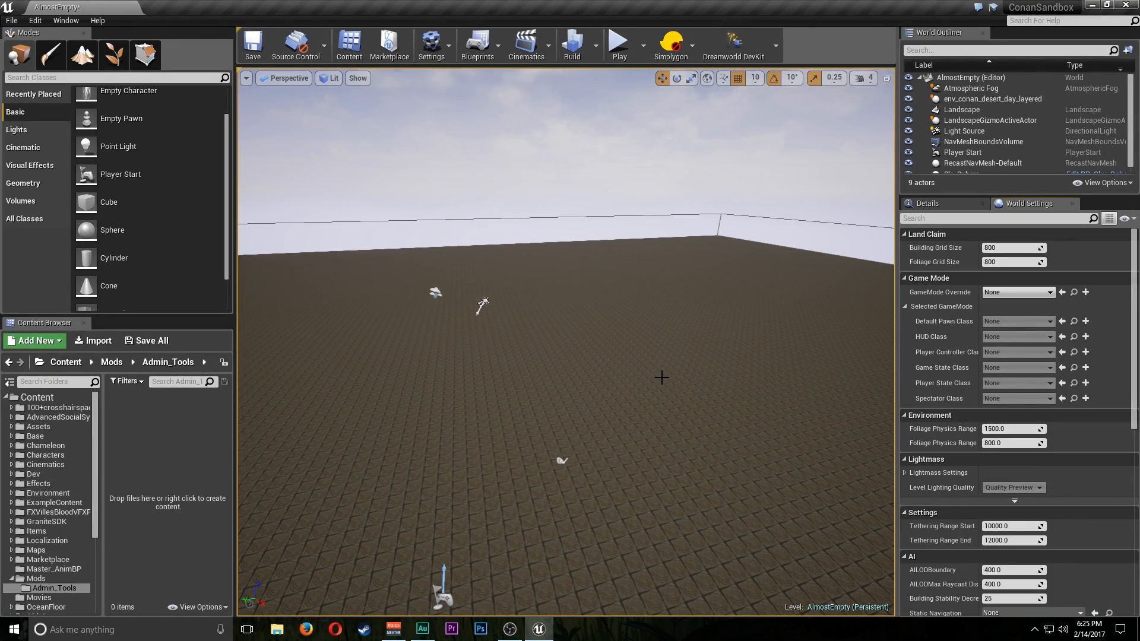
pyautogui.moveTo(662, 378); pyautogui.dragTo(636, 384, button='right')
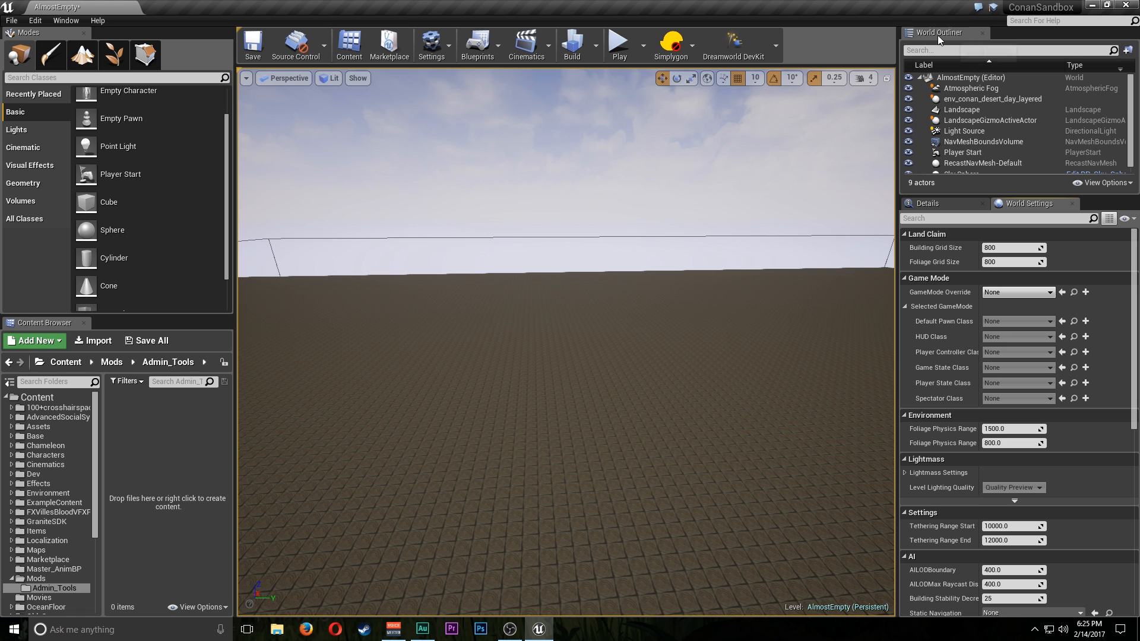
pyautogui.scroll(-1, 1078, 132)
pyautogui.moveTo(762, 192); pyautogui.dragTo(763, 252, button='right')
pyautogui.click(957, 170)
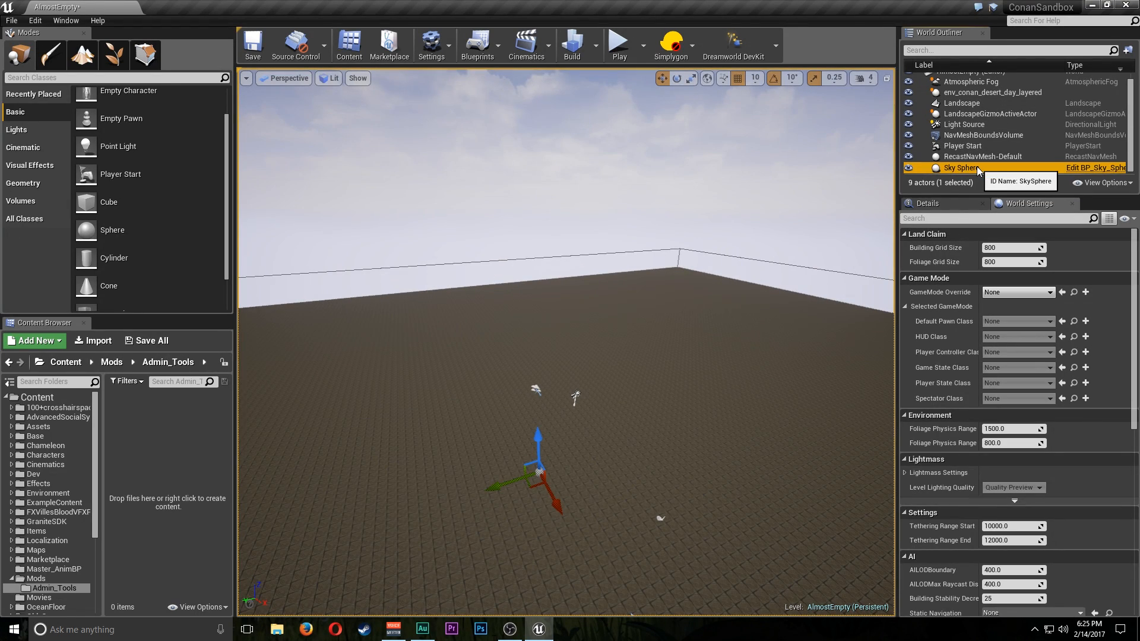
pyautogui.doubleClick(977, 166)
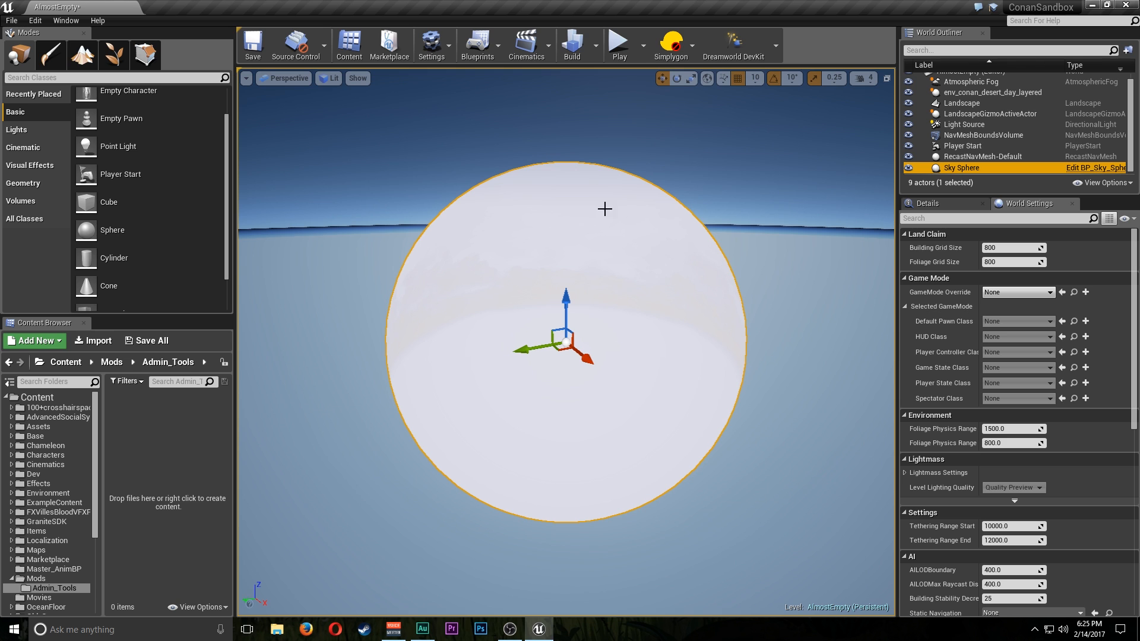
pyautogui.doubleClick(970, 146)
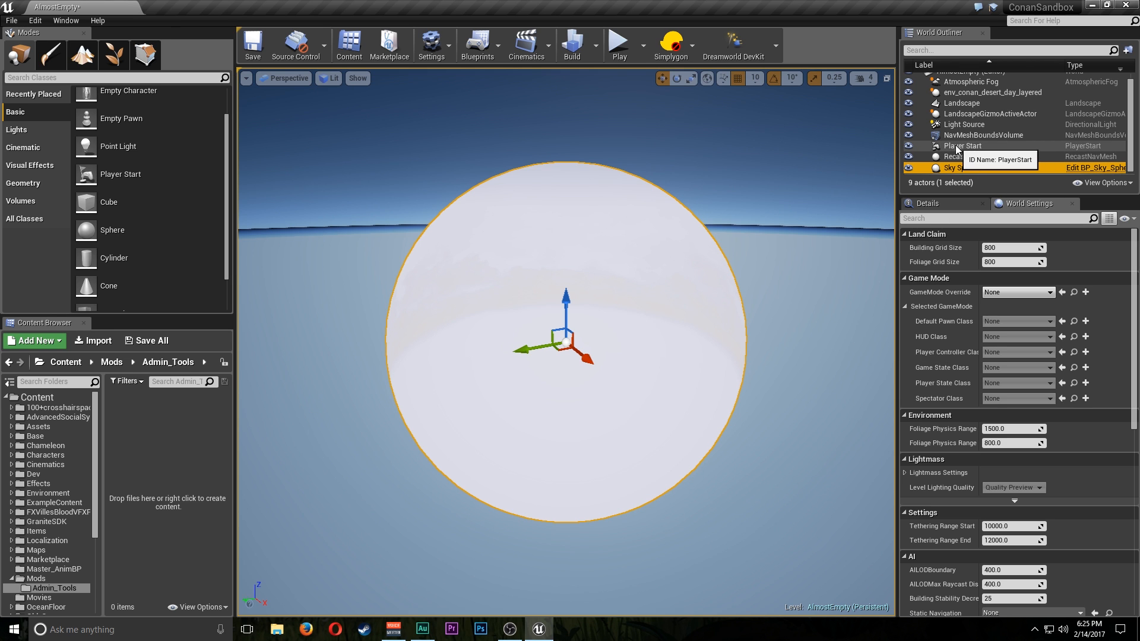
pyautogui.moveTo(696, 347); pyautogui.dragTo(698, 348, button='right')
pyautogui.click(547, 311)
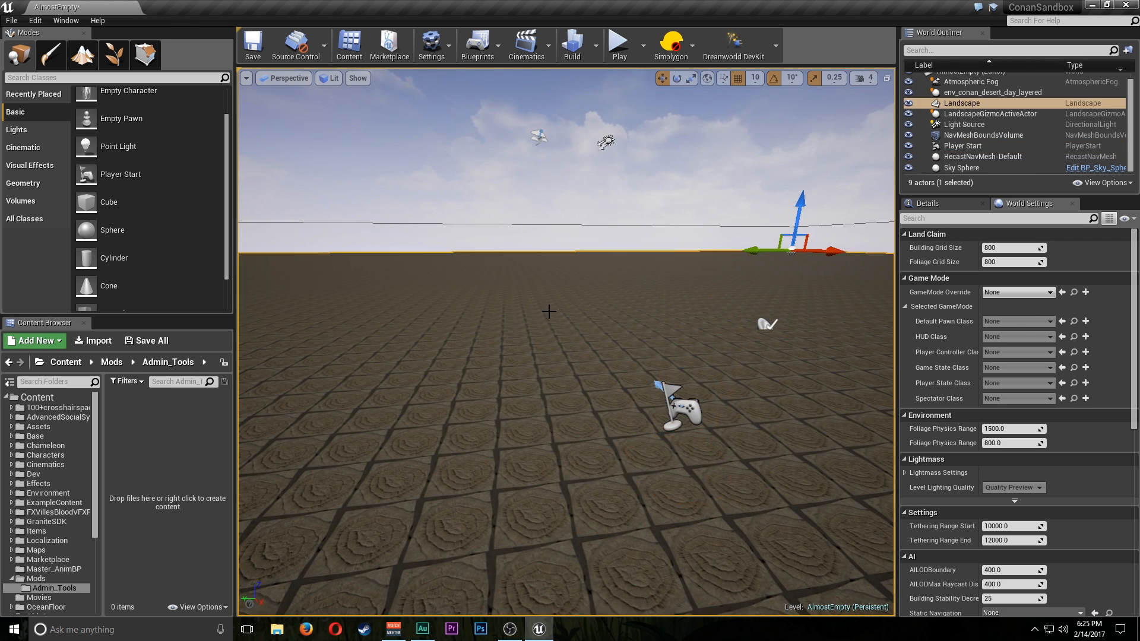
pyautogui.moveTo(547, 311); pyautogui.dragTo(530, 343, button='right')
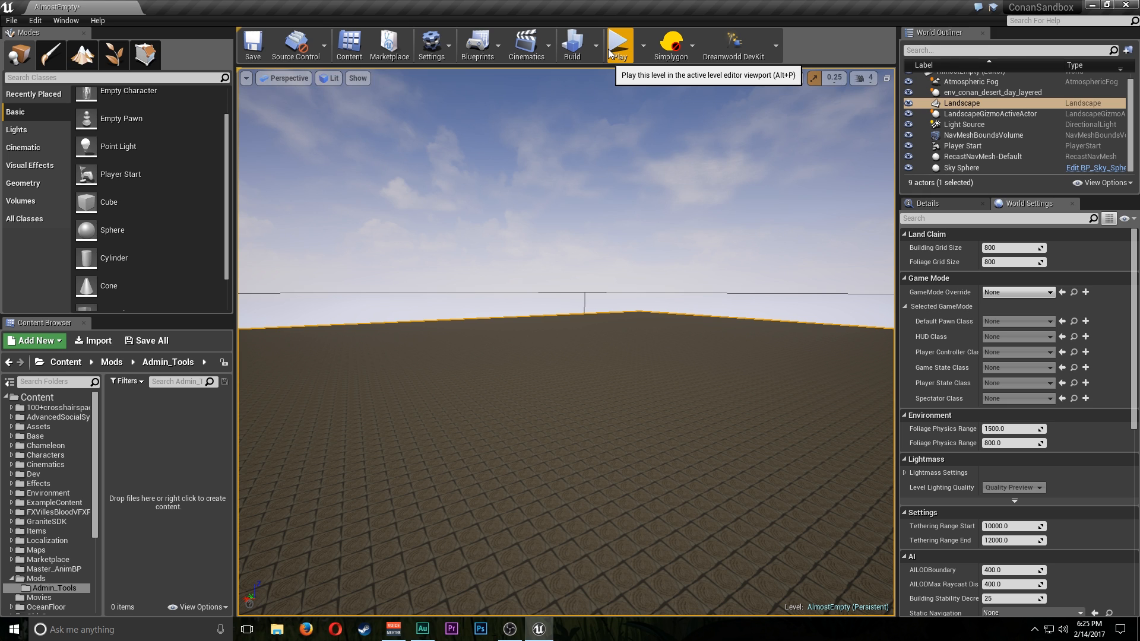
# Play the level in the viewport, completing character creation and skipping the intro
pyautogui.moveTo(614, 90)
pyautogui.mouseDown(button='right')
pyautogui.moveTo(615, 126)
pyautogui.moveTo(615, 113)
pyautogui.mouseUp(button='right')
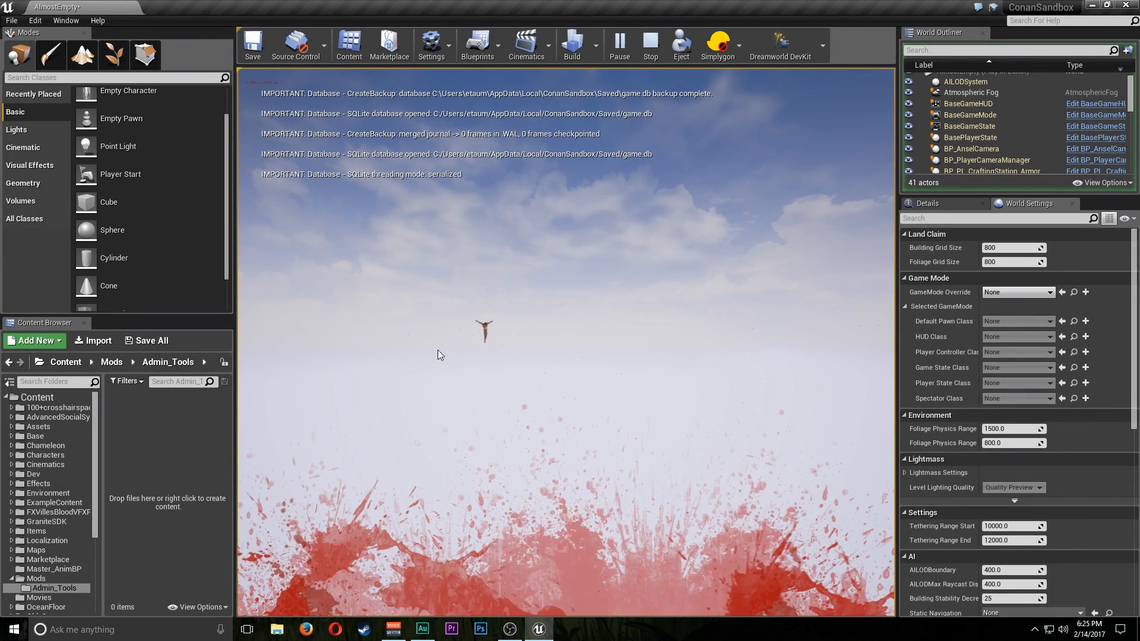
pyautogui.click(703, 495)
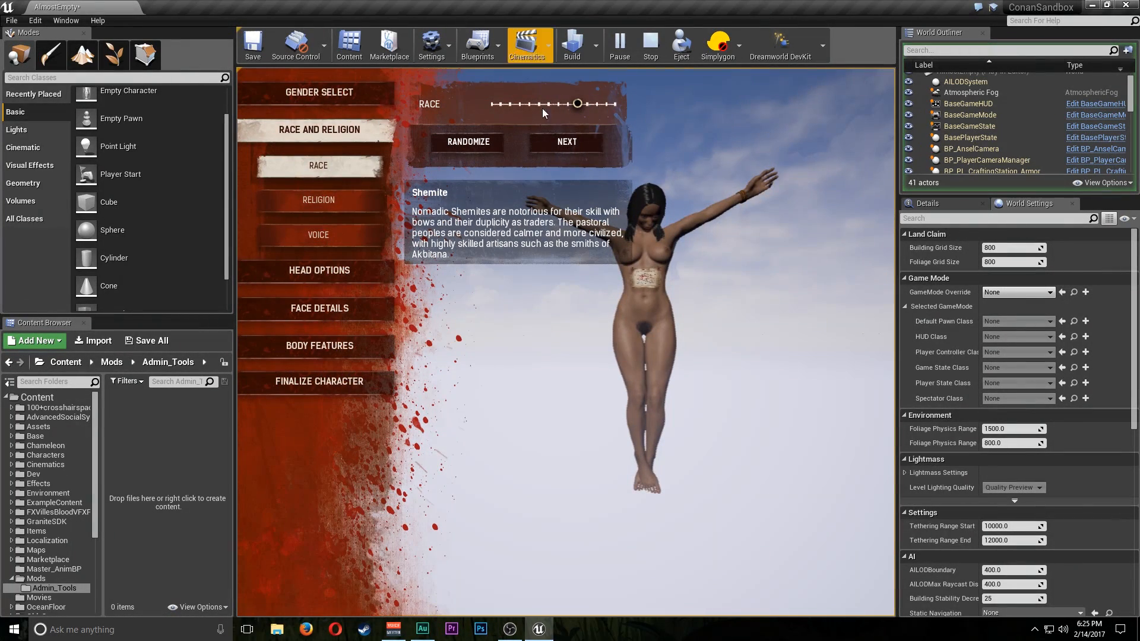
pyautogui.click(330, 392)
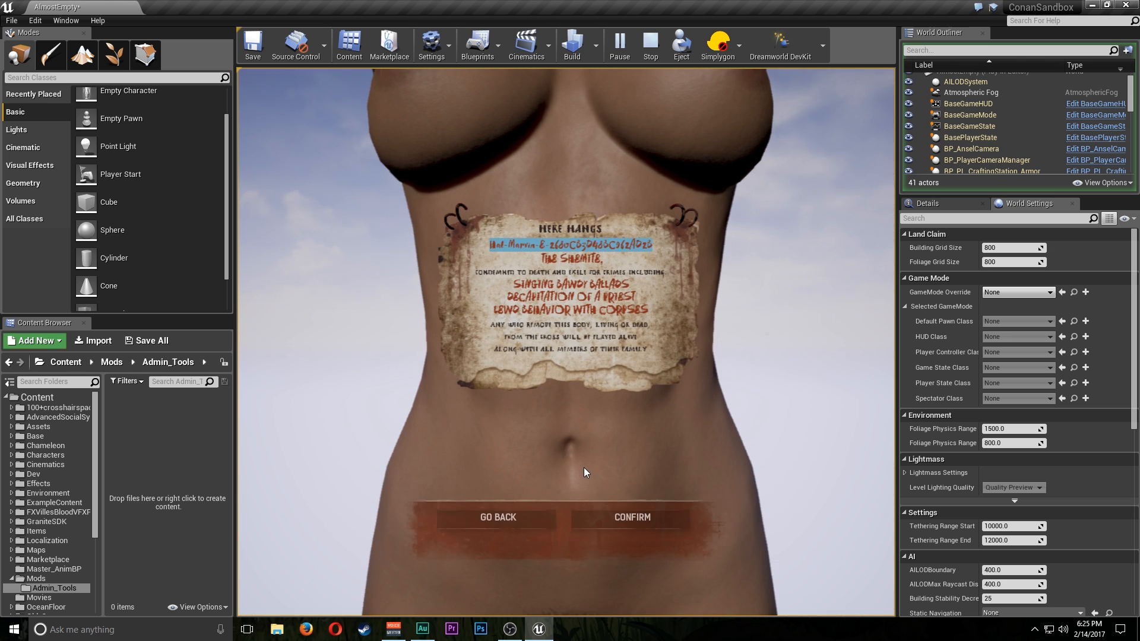
pyautogui.click(640, 510)
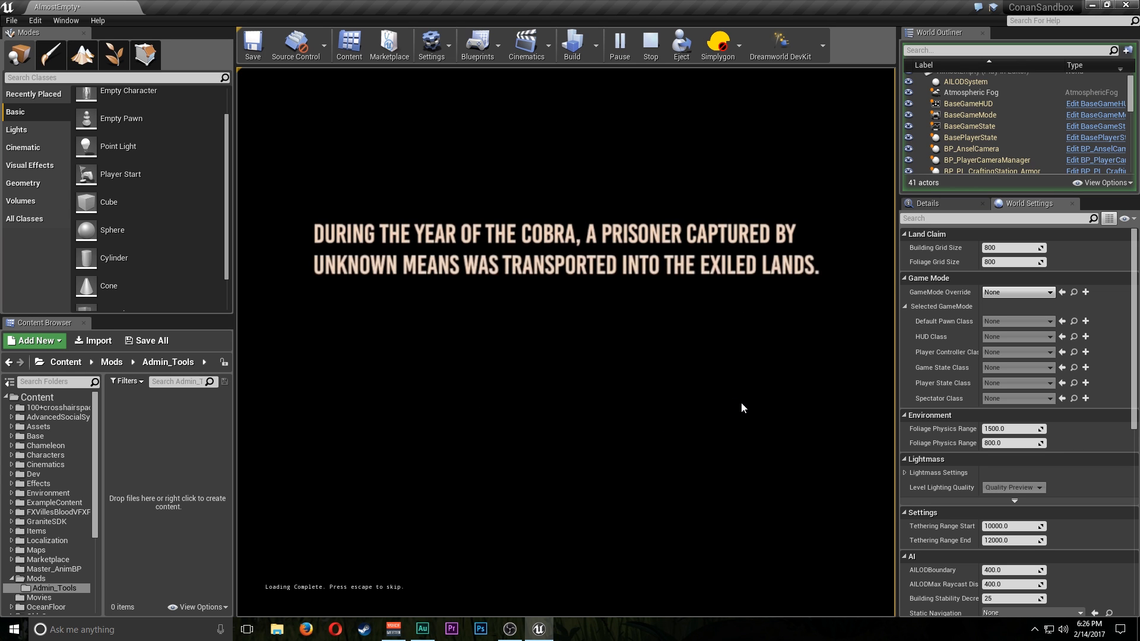
pyautogui.press('Escape')
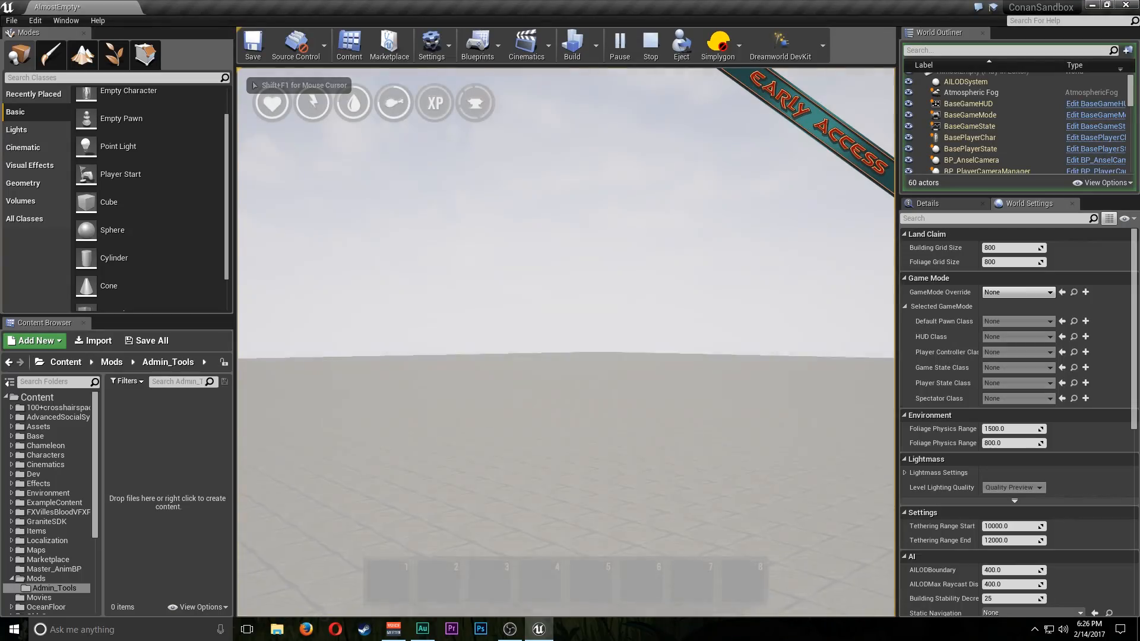
# Run the character around the crafting benches and open ground, restarting the play session along the way
pyautogui.press('w')
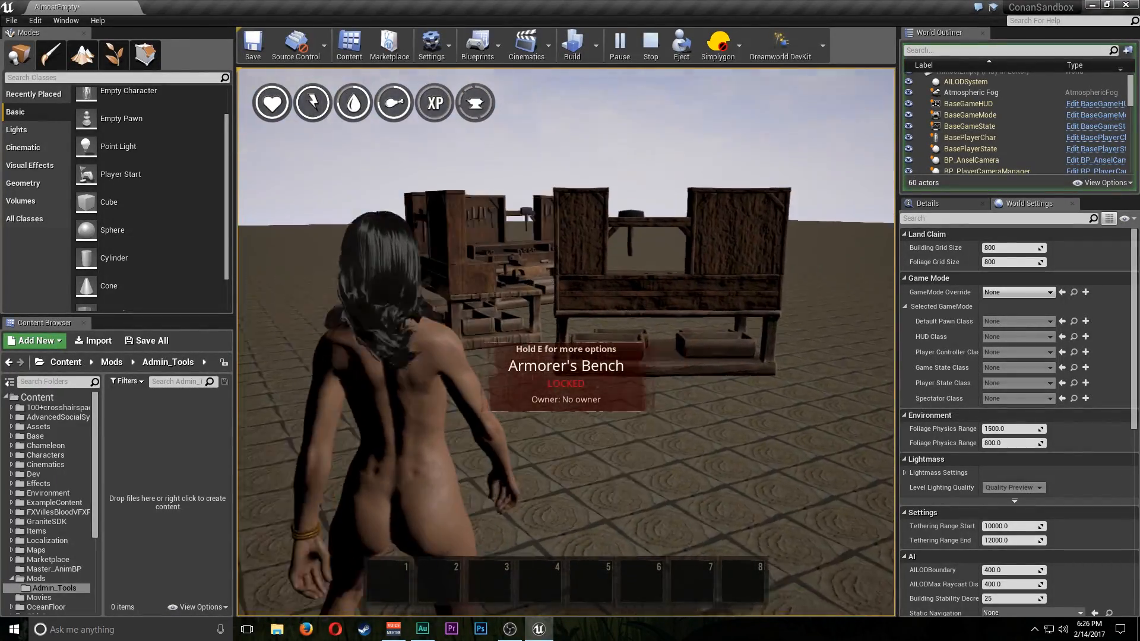
pyautogui.press('w')
pyautogui.press('w')
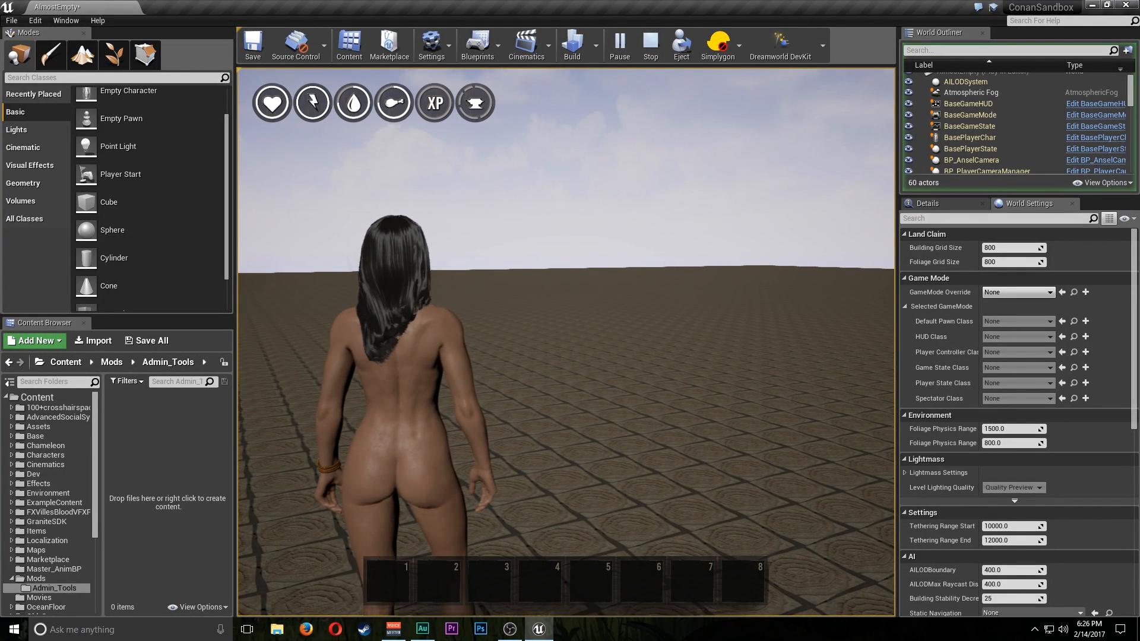
pyautogui.press('Escape')
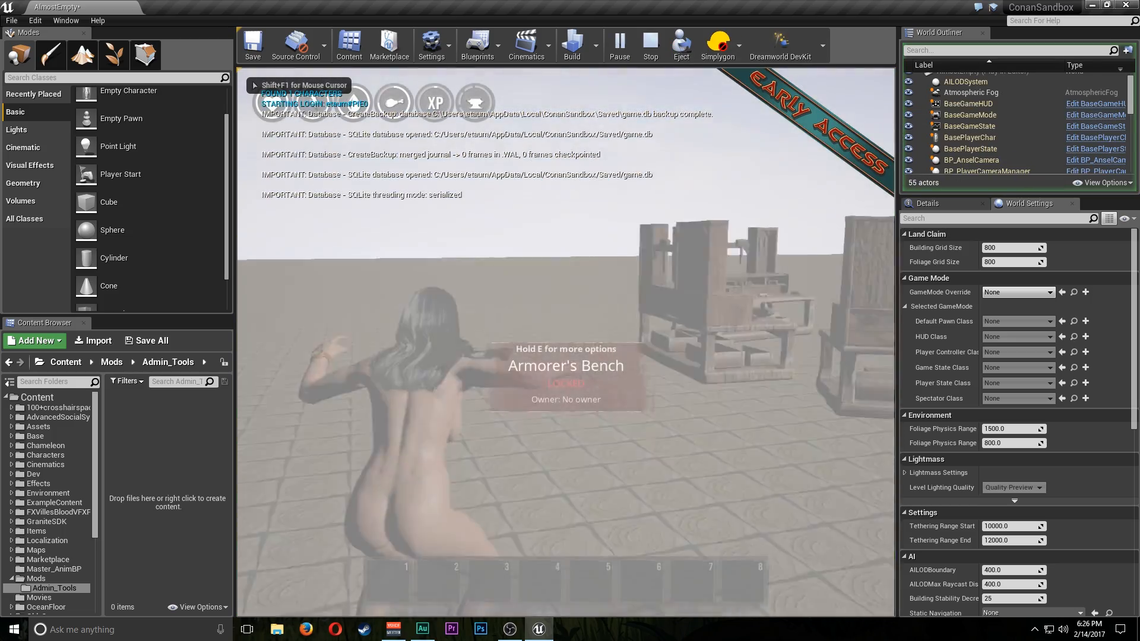
pyautogui.press('w')
pyautogui.press('space')
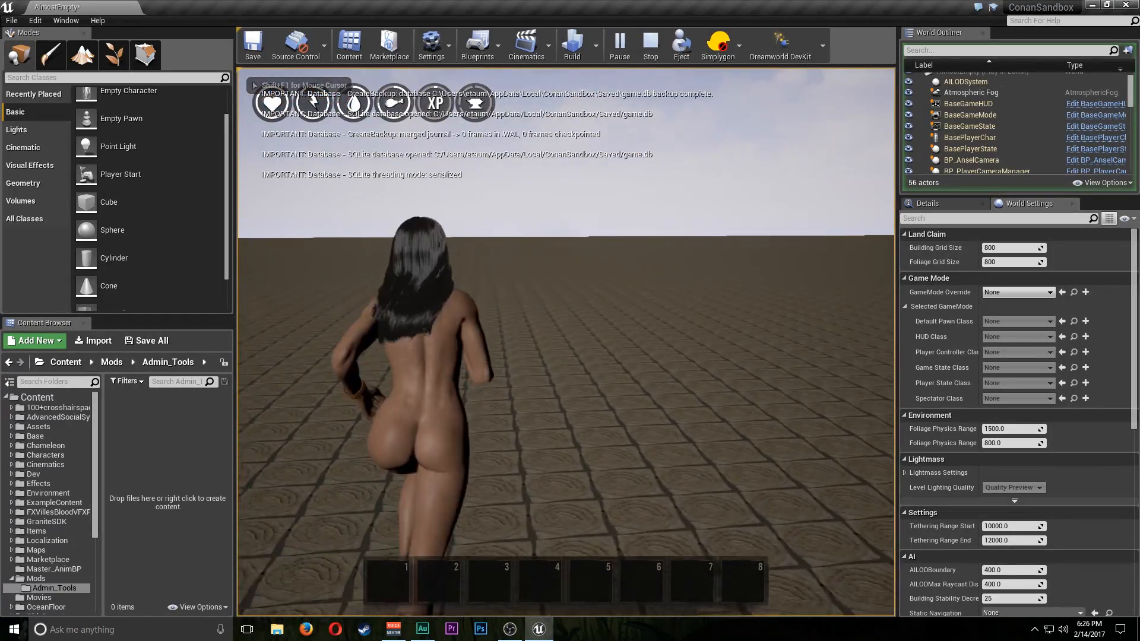
pyautogui.press('w')
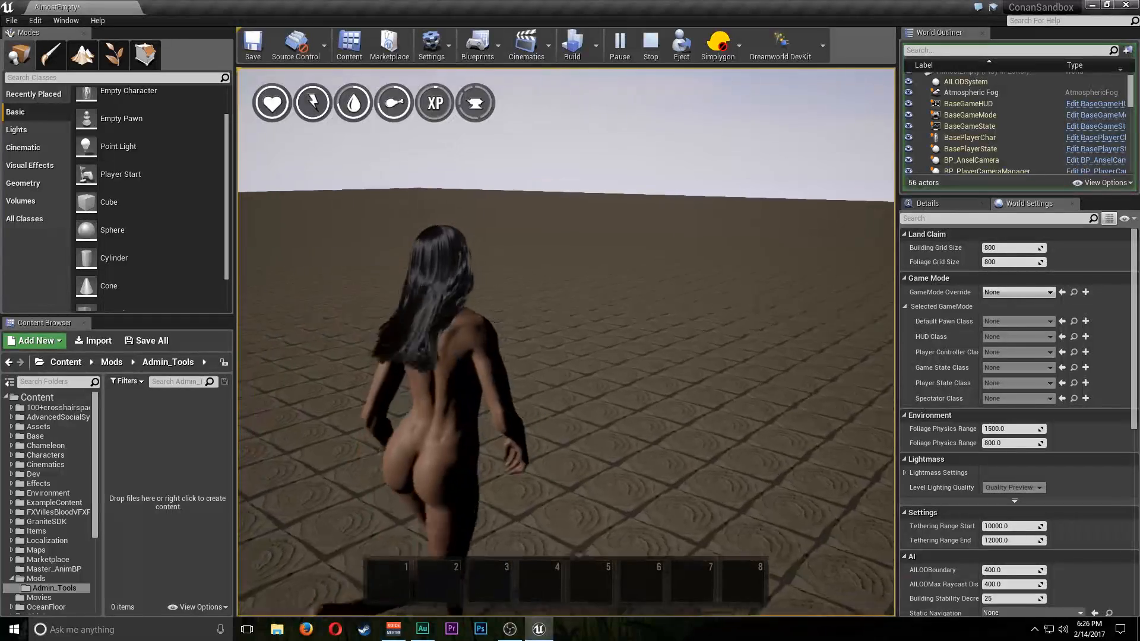
# Review the game's Server Settings, from Progression down to Harvesting, Crafting and Chat, and close the settings
pyautogui.press('Escape')
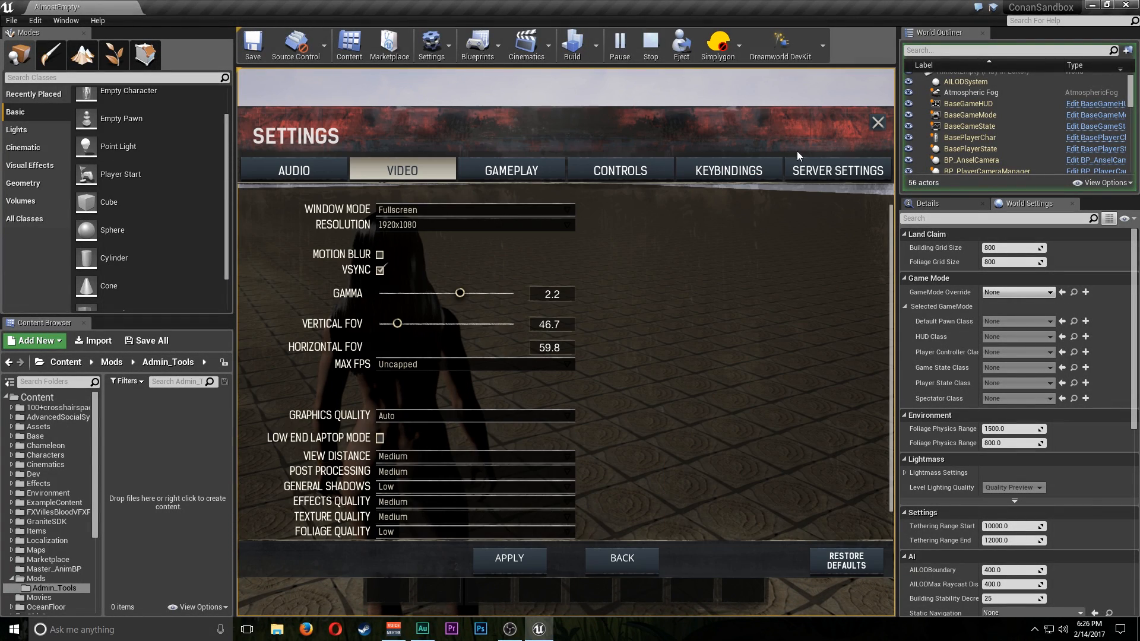
pyautogui.click(806, 170)
pyautogui.scroll(-5, 506, 395)
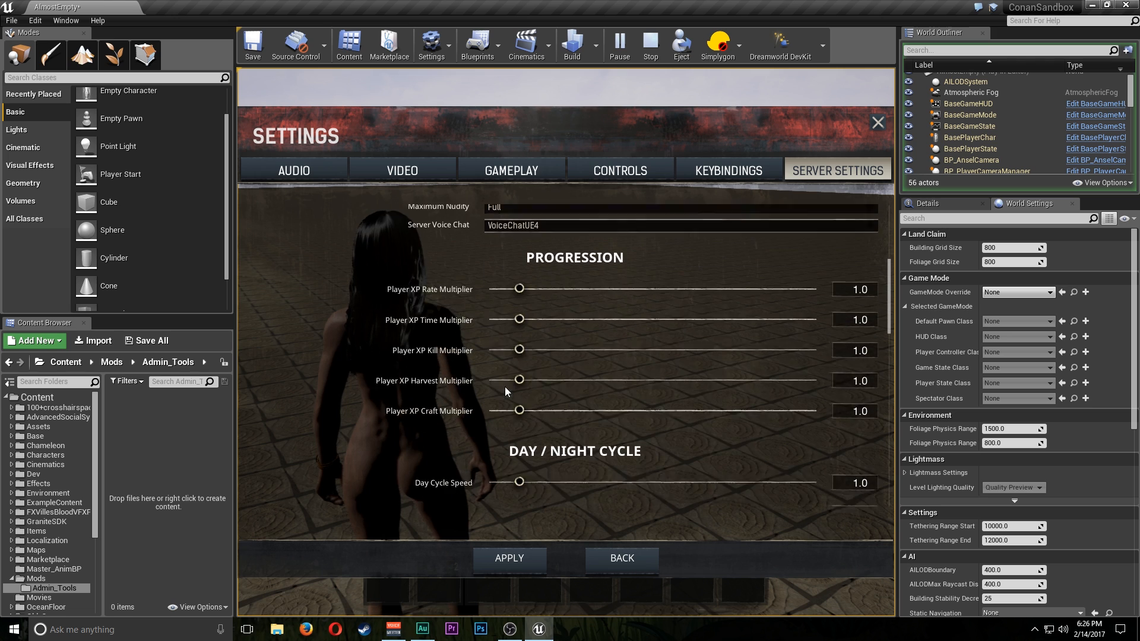
pyautogui.scroll(-10, 505, 387)
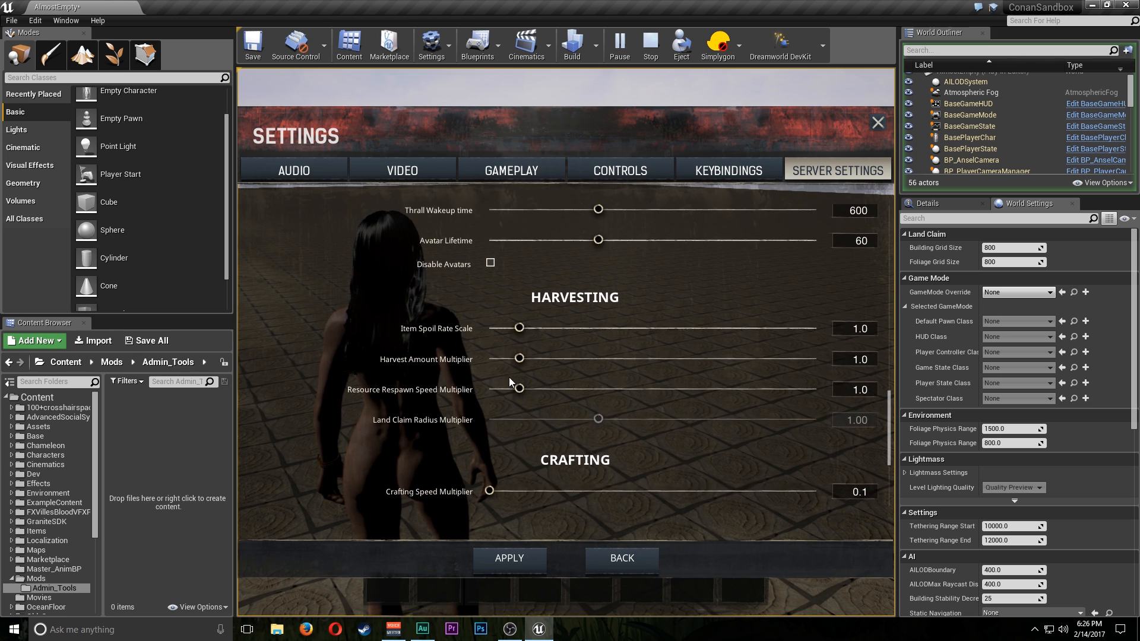
pyautogui.scroll(-4, 505, 383)
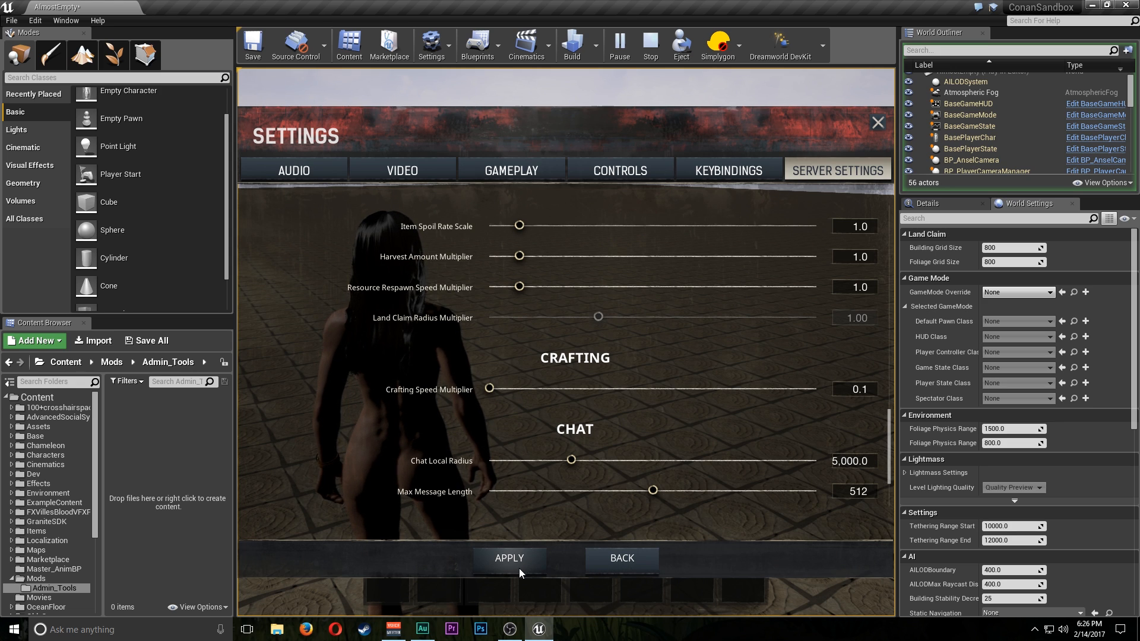
pyautogui.click(878, 125)
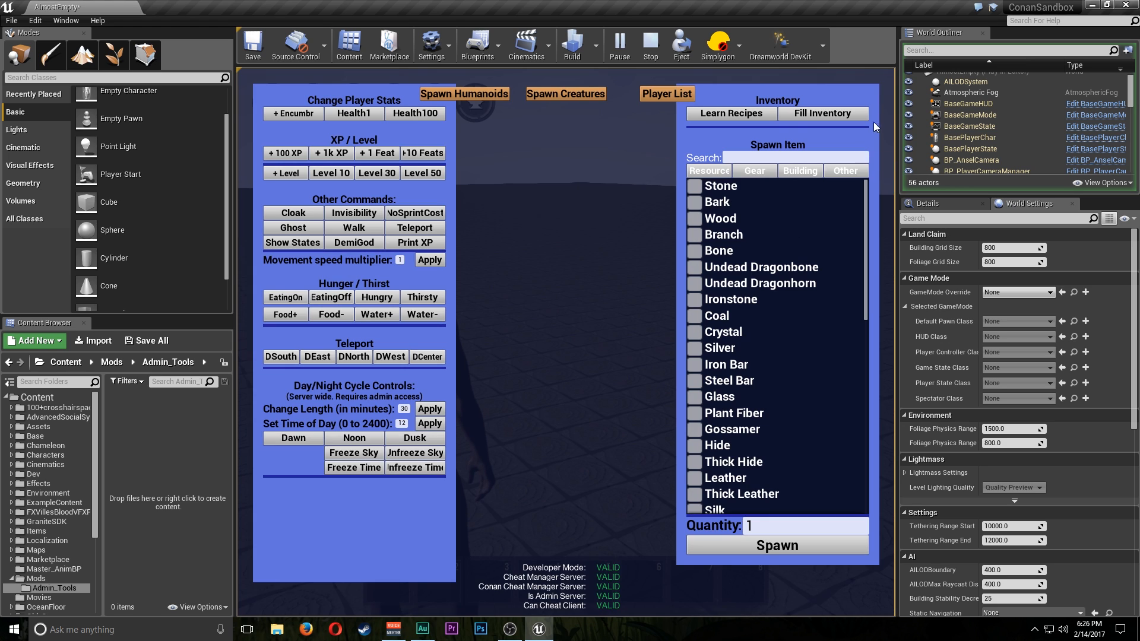
# Restart the play session, open the in-game admin panel and look through its list of spawnable resources
pyautogui.click(648, 45)
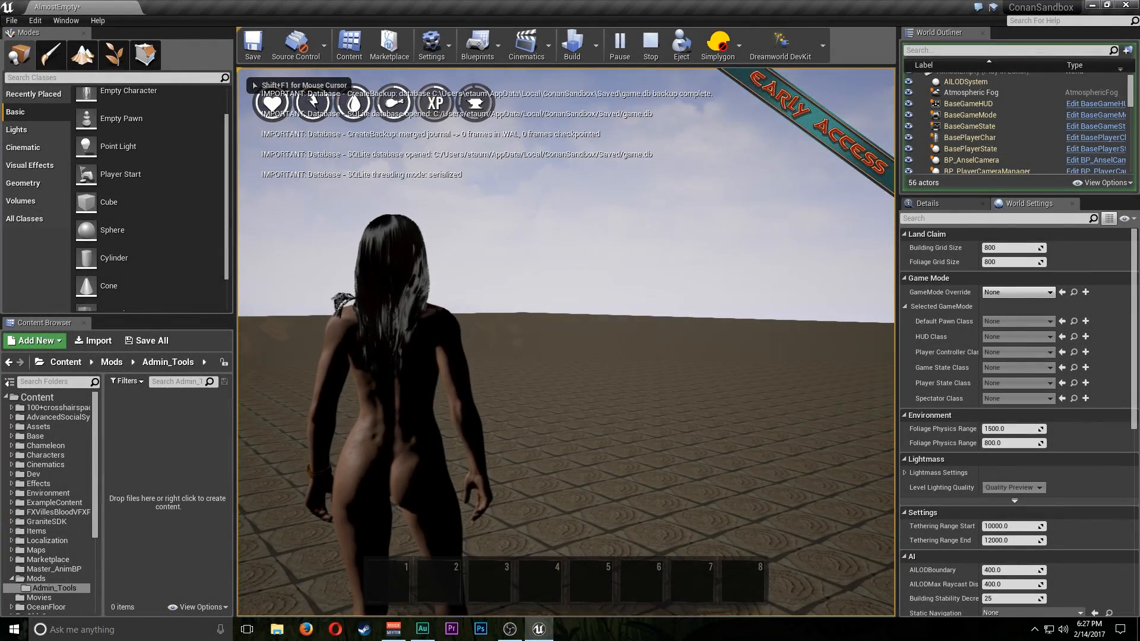
pyautogui.hotkey('ctrl', 'shift', 'c')
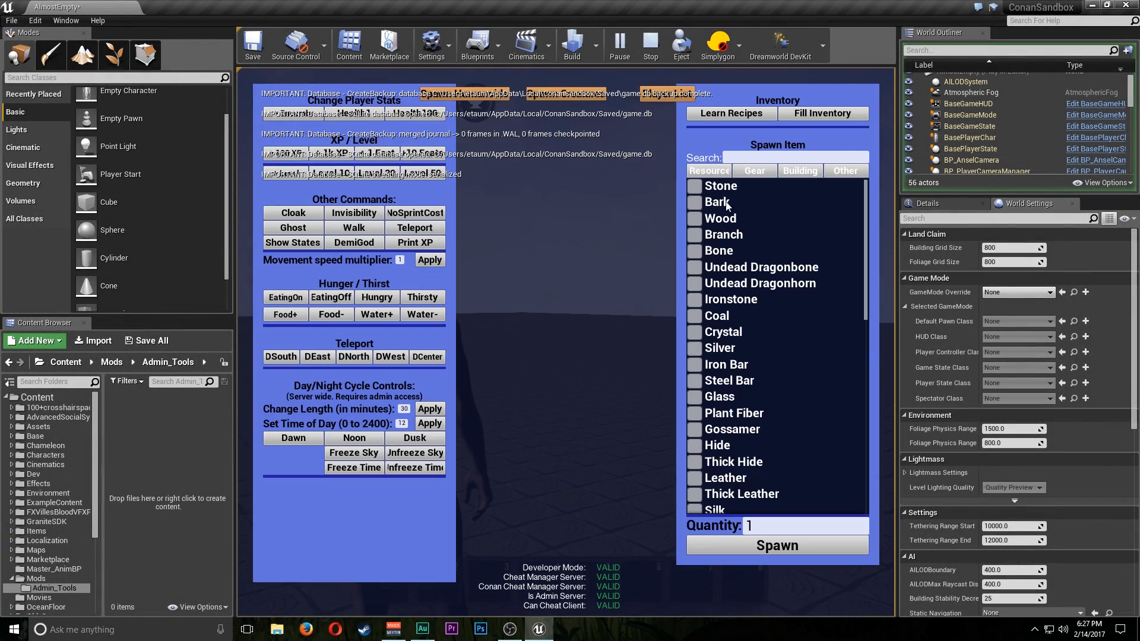
pyautogui.scroll(-19, 753, 327)
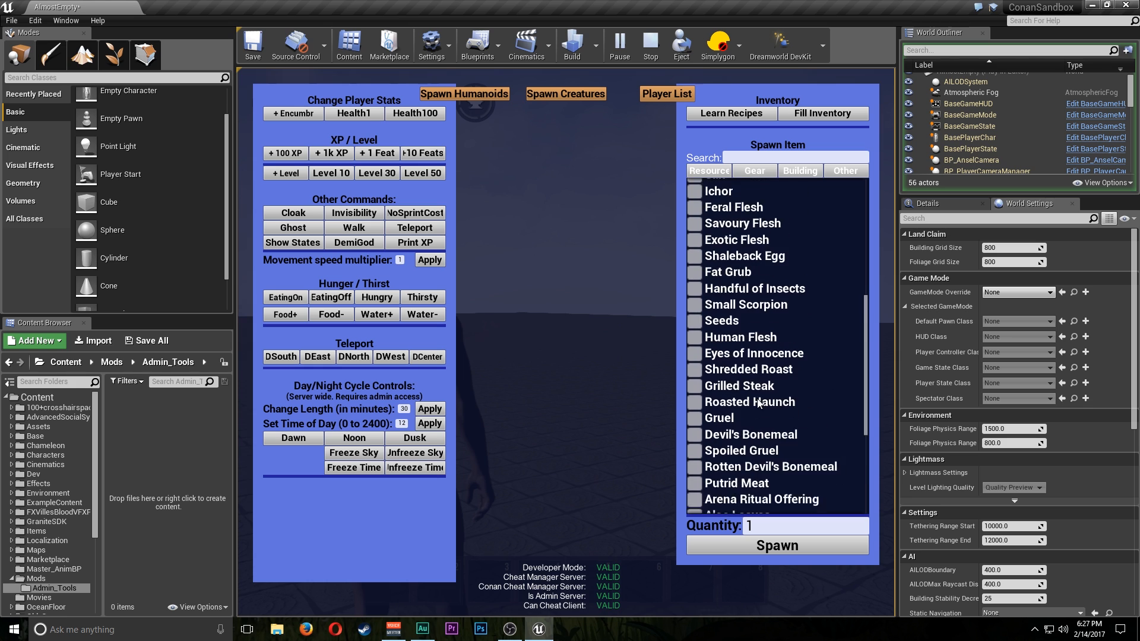
# Look through the admin panel's spawnable items in the Resource, Gear, Building and Other categories
pyautogui.scroll(10, 758, 404)
pyautogui.scroll(-10, 743, 297)
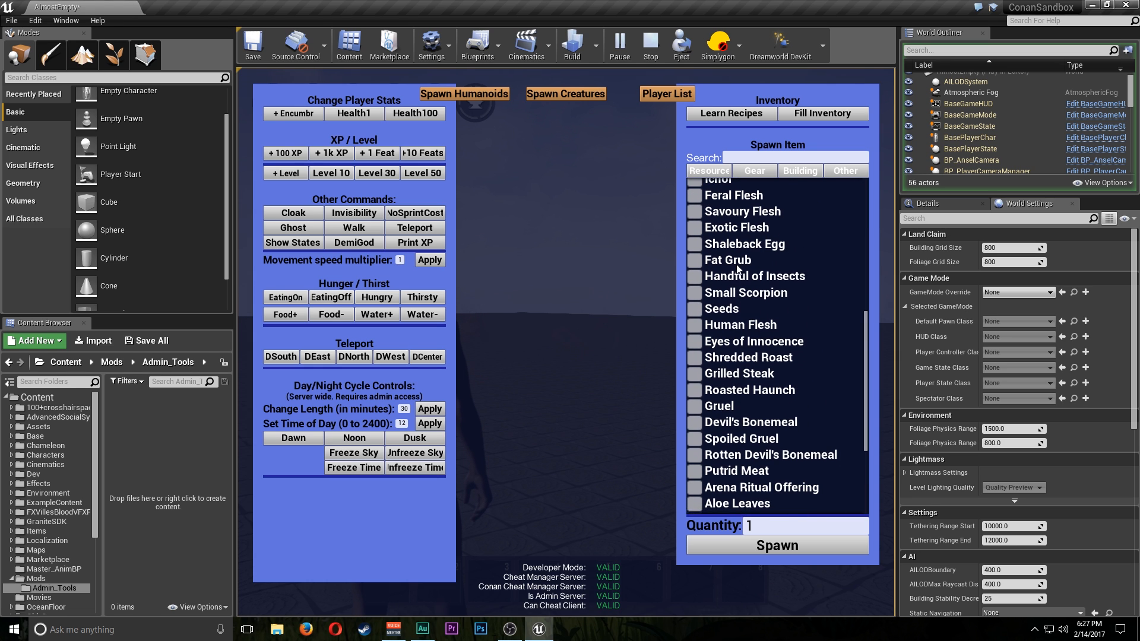
pyautogui.click(793, 171)
pyautogui.click(724, 171)
pyautogui.click(747, 171)
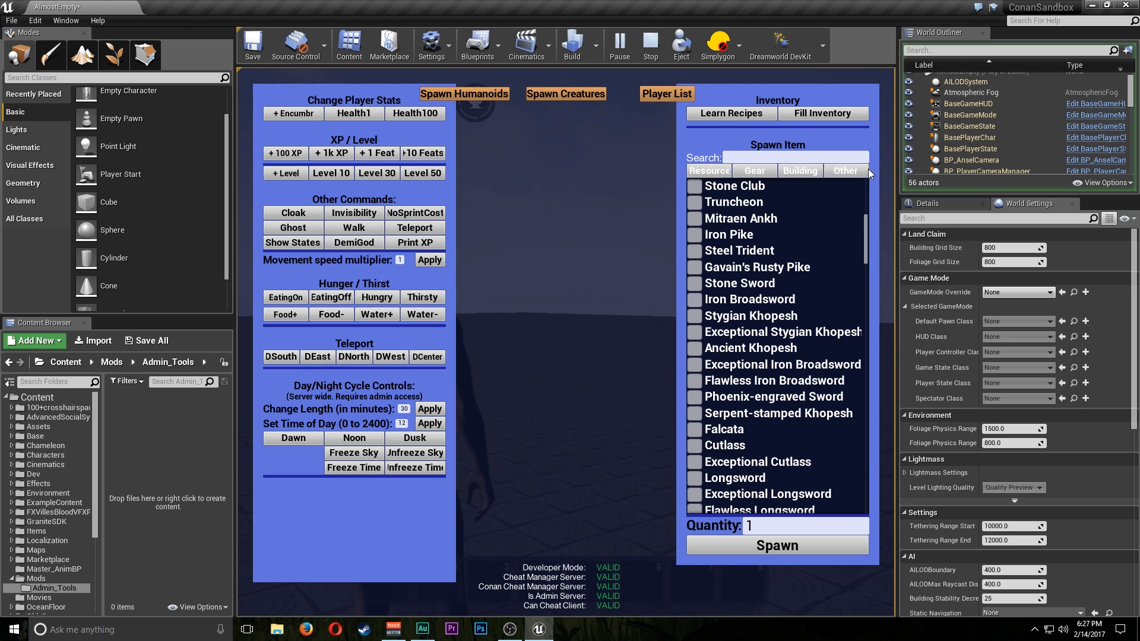
pyautogui.click(837, 170)
pyautogui.click(716, 171)
# Close the admin panel, run the character forward briefly and end the play session
pyautogui.press('Insert')
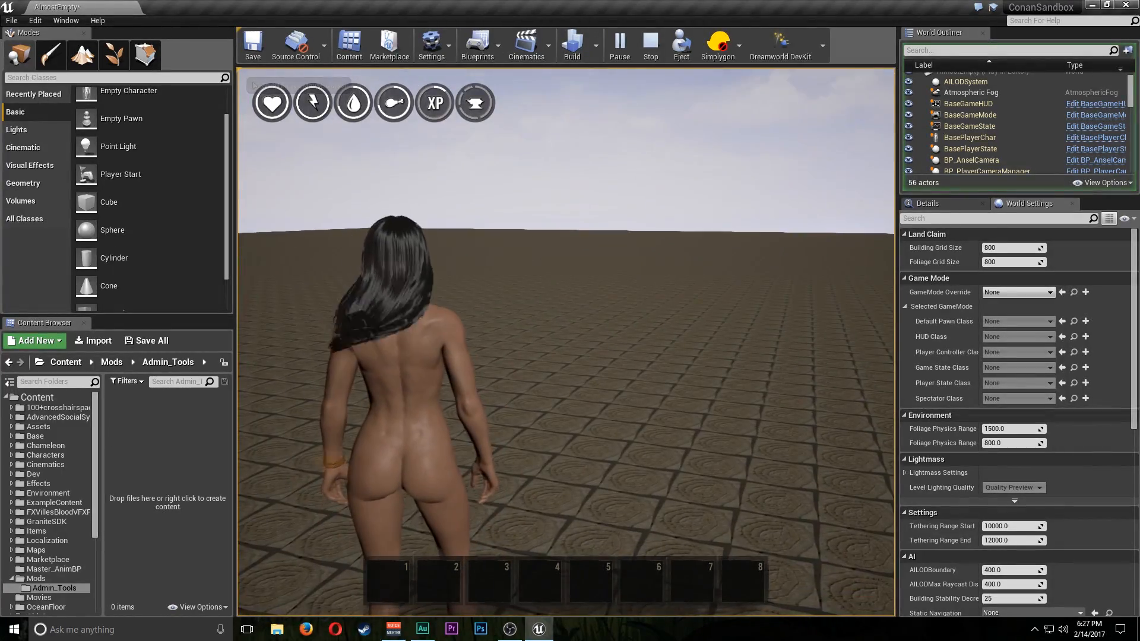
pyautogui.press('w')
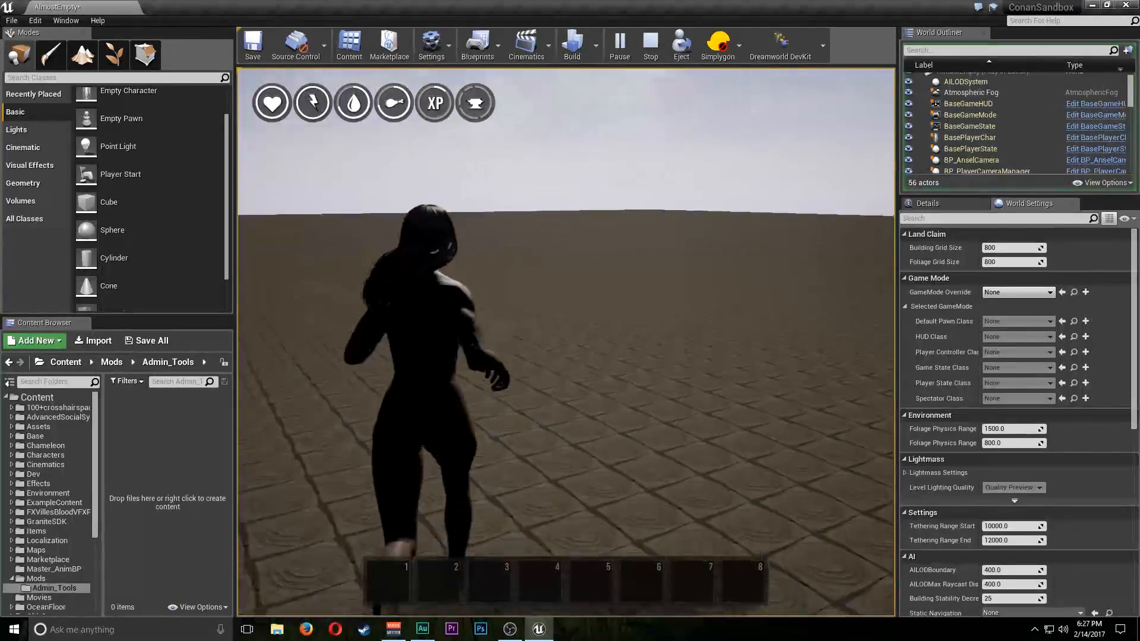
pyautogui.press('Escape')
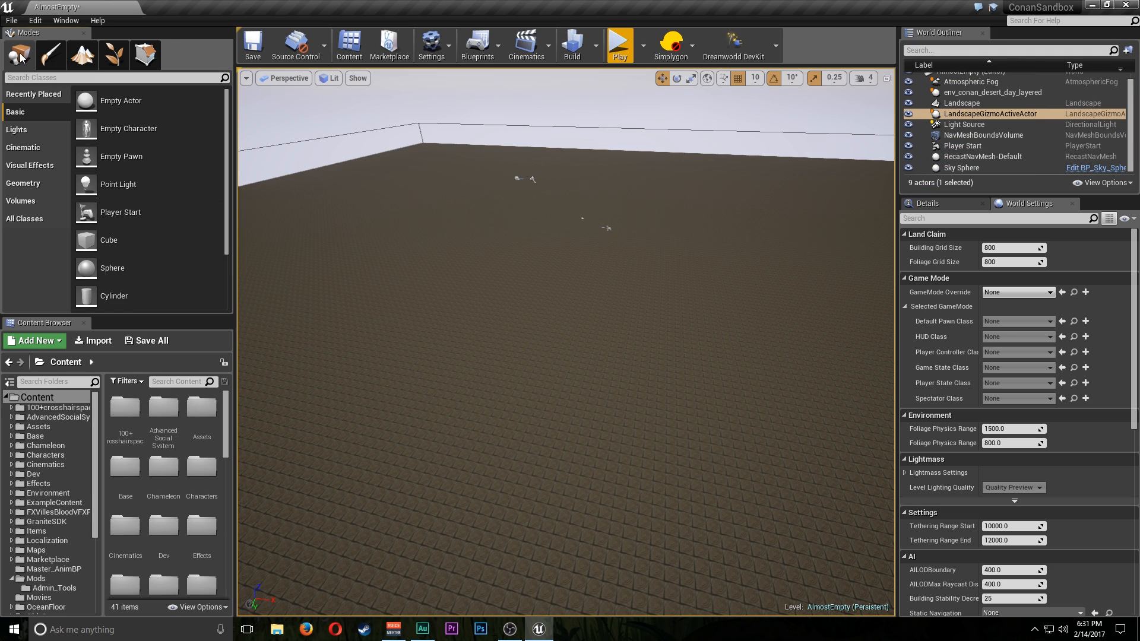
# Review the editor modes: vertex Paint, Place, Landscape sculpting, Foliage painting and Geometry Editing
pyautogui.click(52, 58)
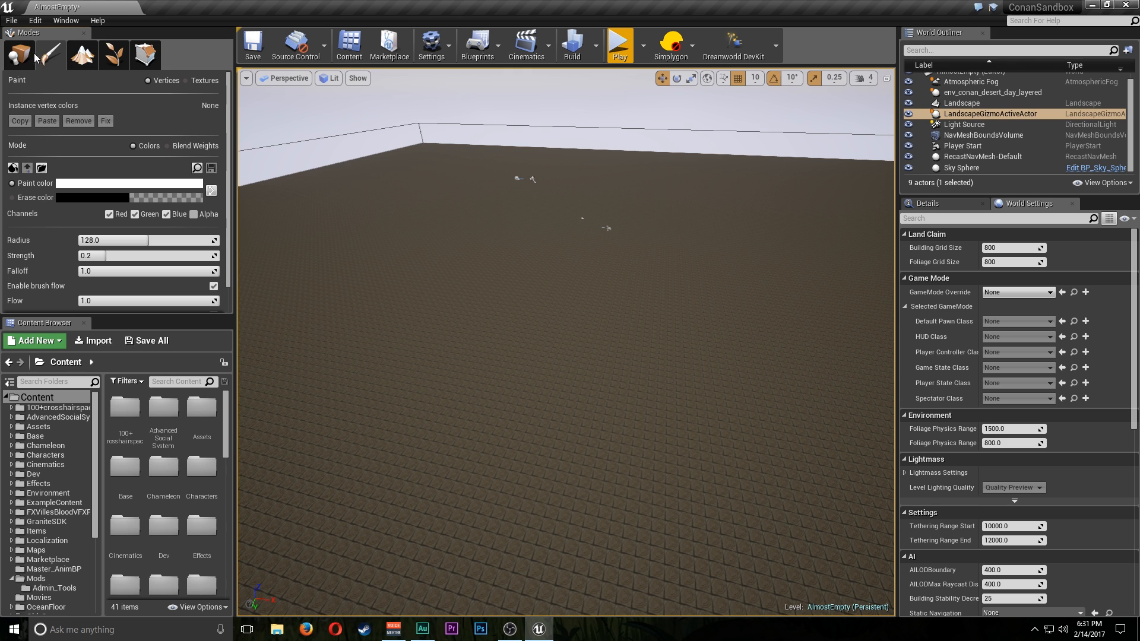
pyautogui.click(24, 56)
pyautogui.click(83, 54)
pyautogui.click(119, 86)
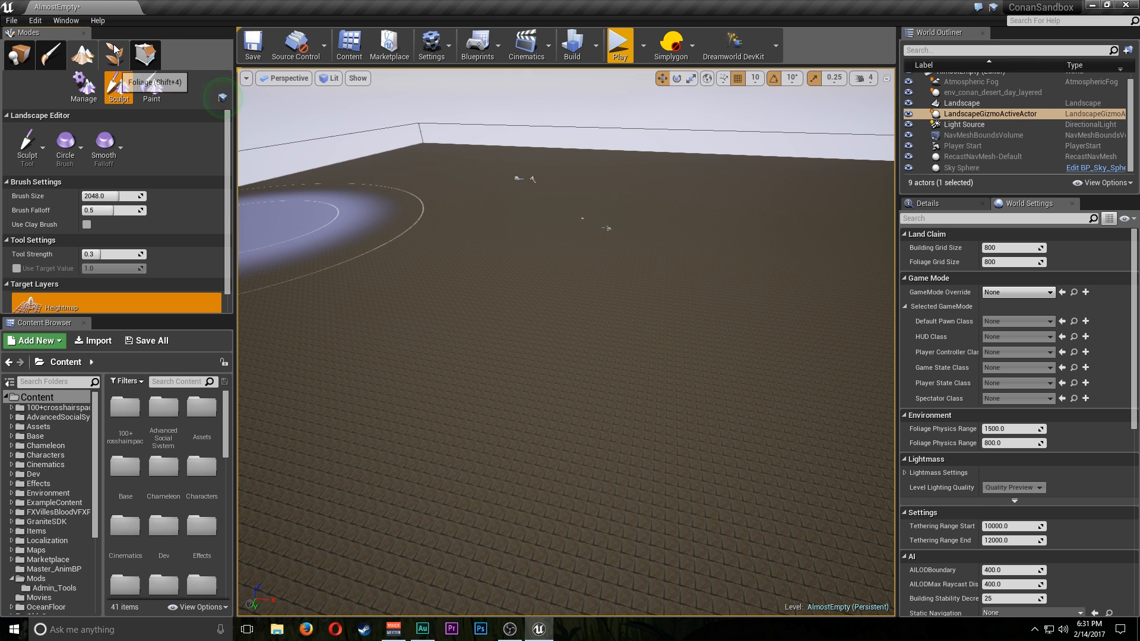
pyautogui.moveTo(283, 150)
pyautogui.mouseDown(button='right')
pyautogui.moveTo(258, 77)
pyautogui.moveTo(241, 89)
pyautogui.mouseUp(button='right')
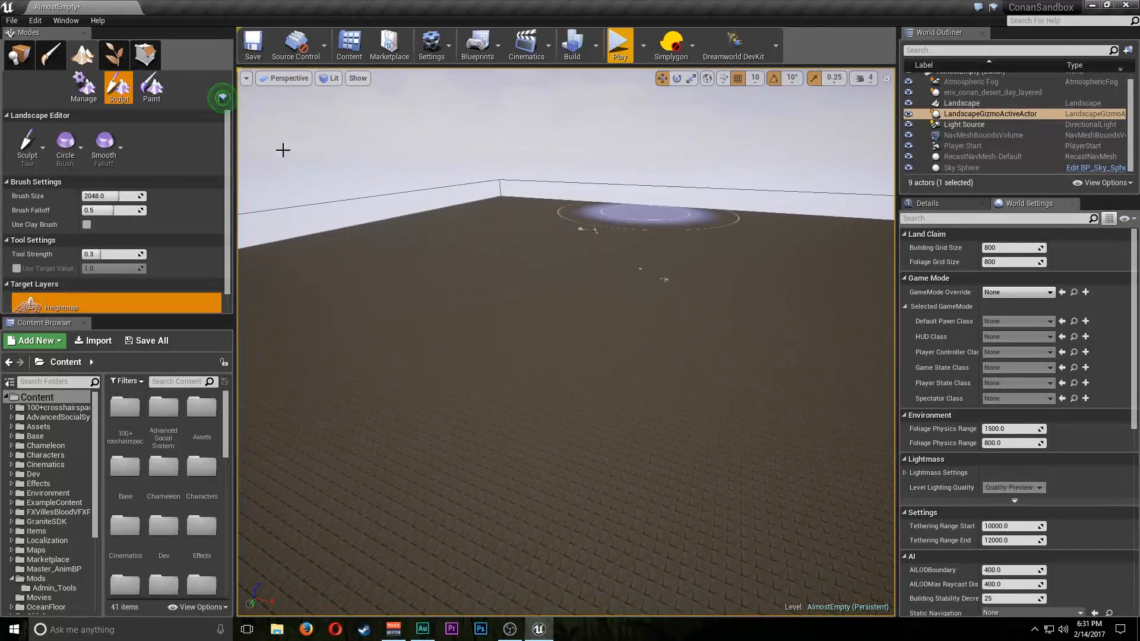
pyautogui.click(123, 55)
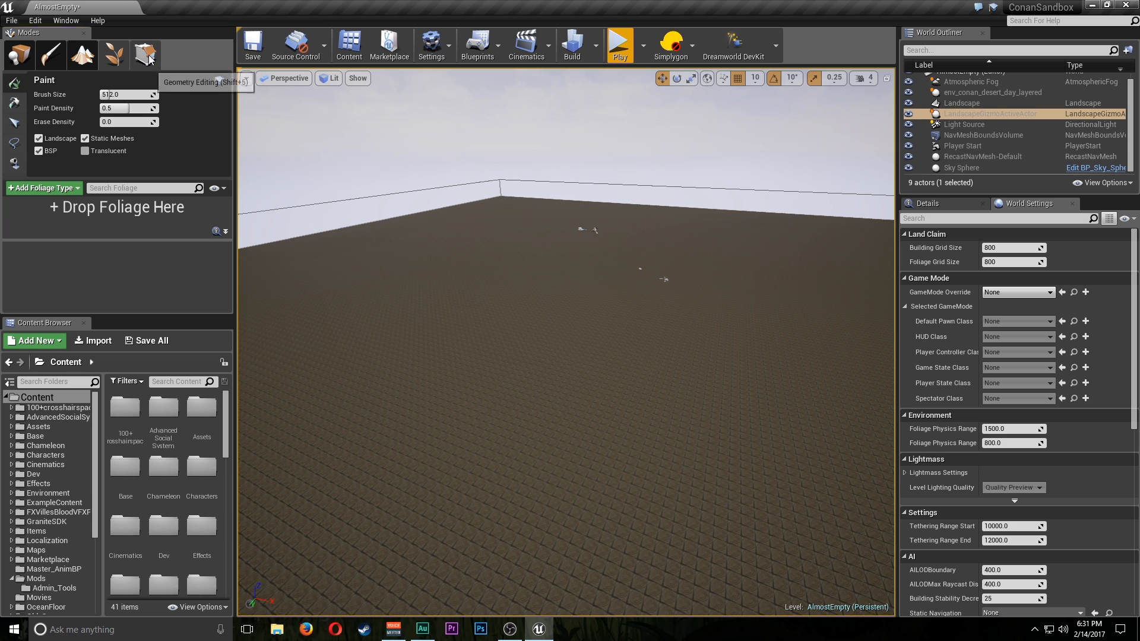
pyautogui.moveTo(491, 254); pyautogui.dragTo(502, 266, button='right')
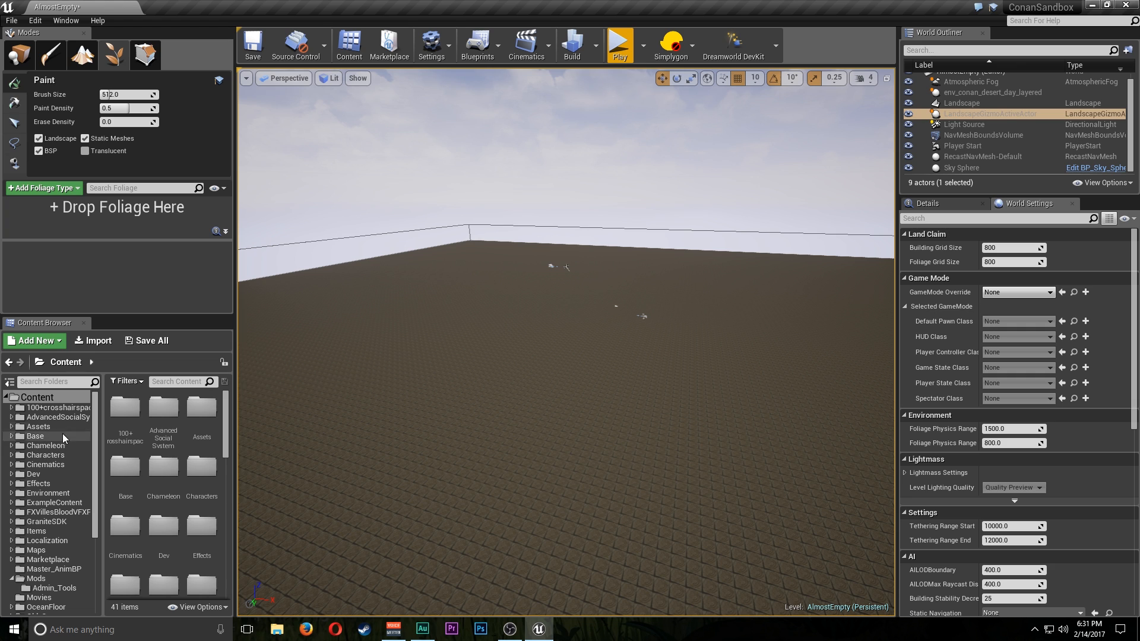
pyautogui.moveTo(541, 329); pyautogui.dragTo(658, 319, button='right')
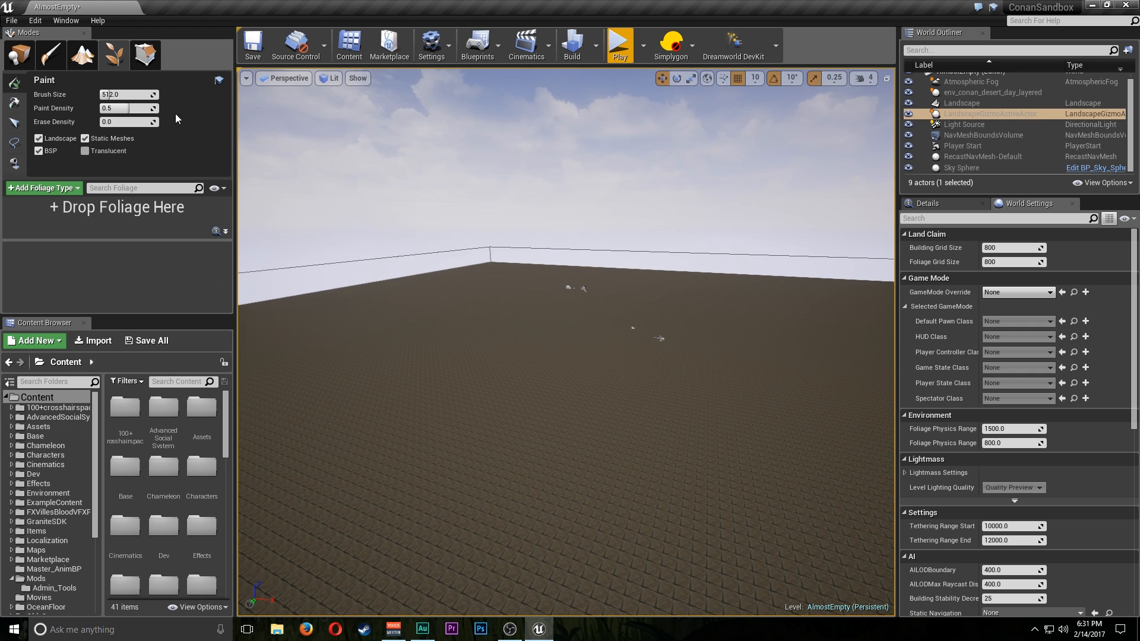
pyautogui.click(144, 54)
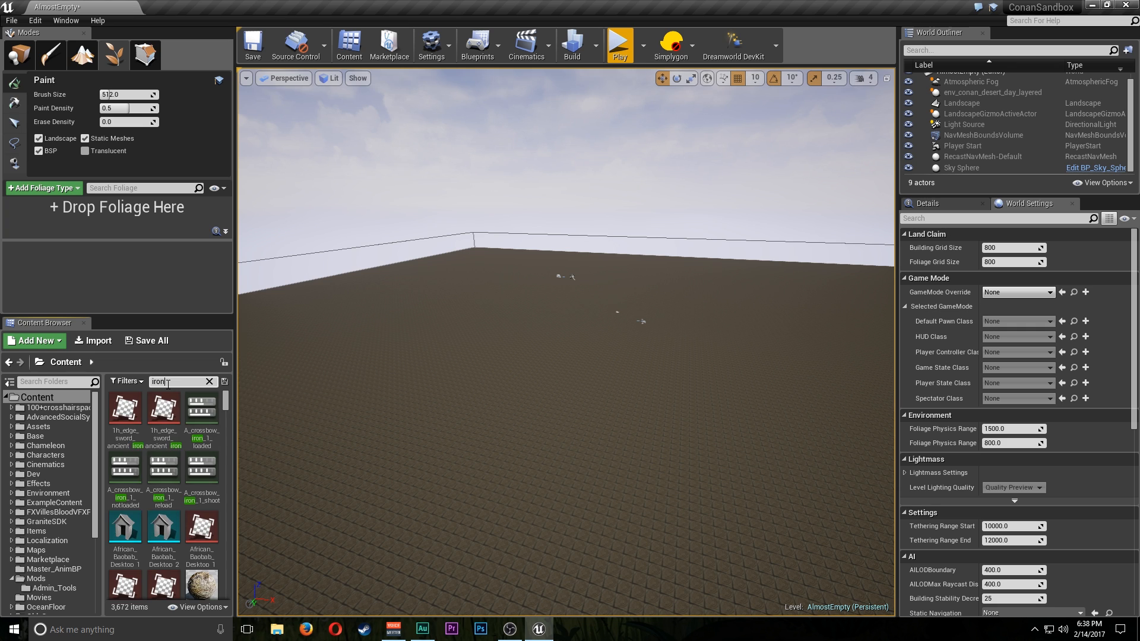
# Search the project content for "iron" and browse the matching assets
pyautogui.scroll(-10, 199, 417)
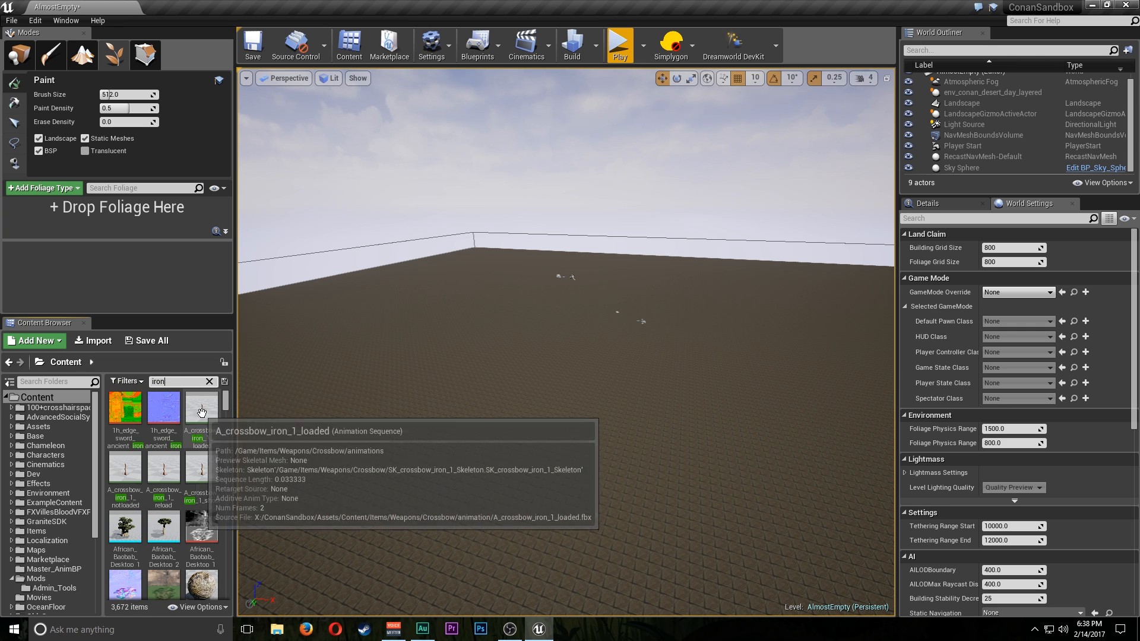
pyautogui.scroll(-10, 201, 440)
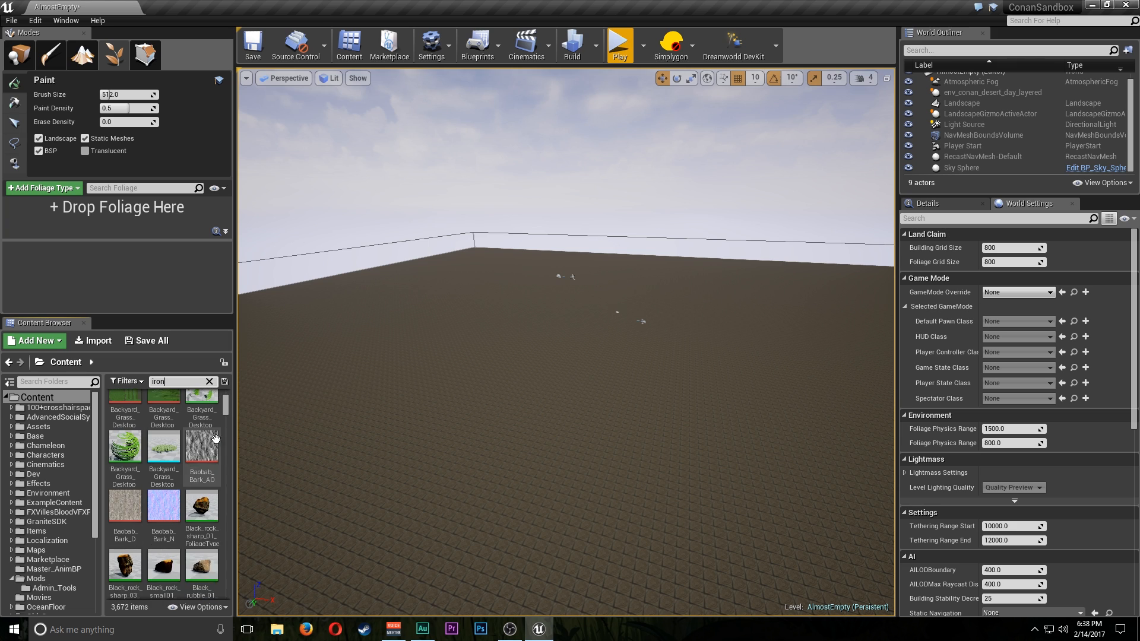
pyautogui.scroll(1, 215, 437)
pyautogui.moveTo(229, 408); pyautogui.dragTo(227, 389)
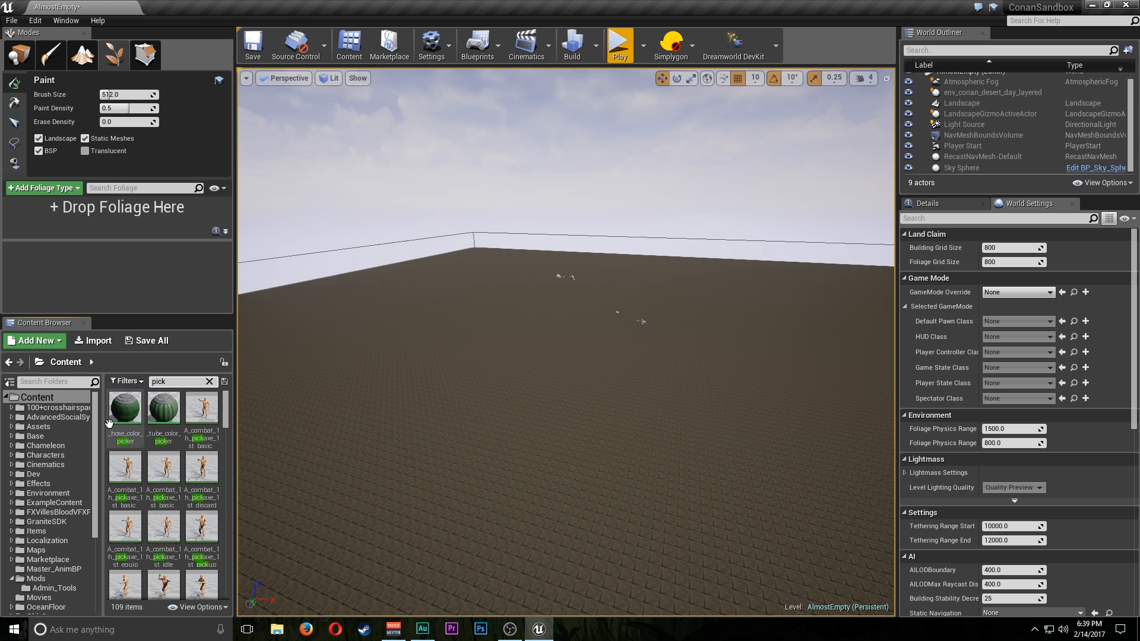
# Search the project content for "pick" and select the icon_iron_pickaxe texture
pyautogui.scroll(-10, 109, 423)
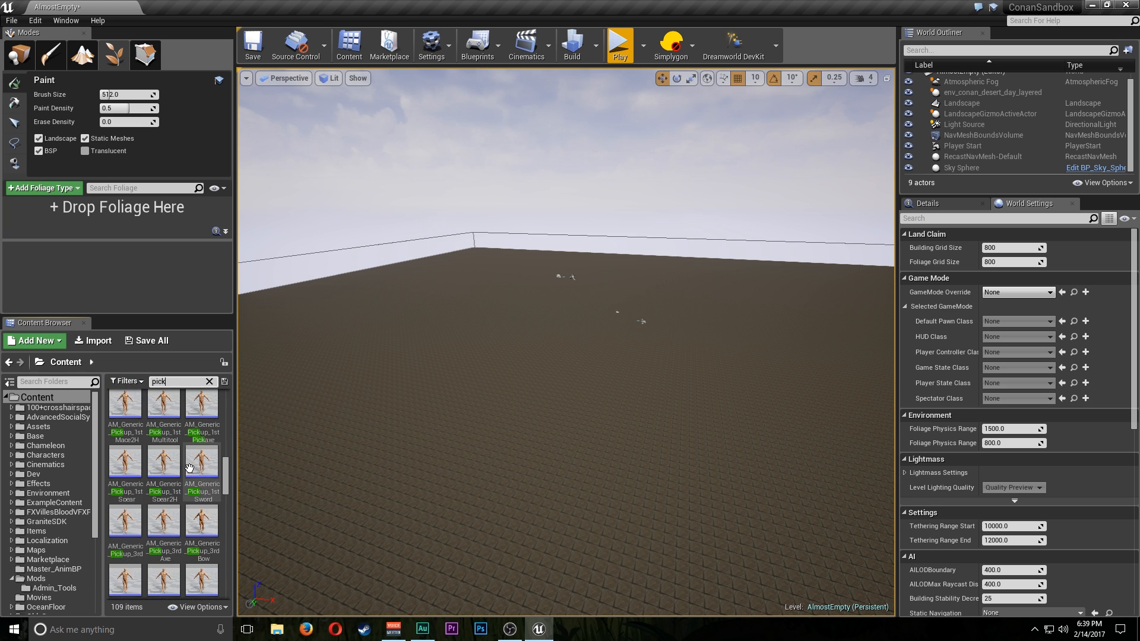
pyautogui.scroll(-10, 190, 468)
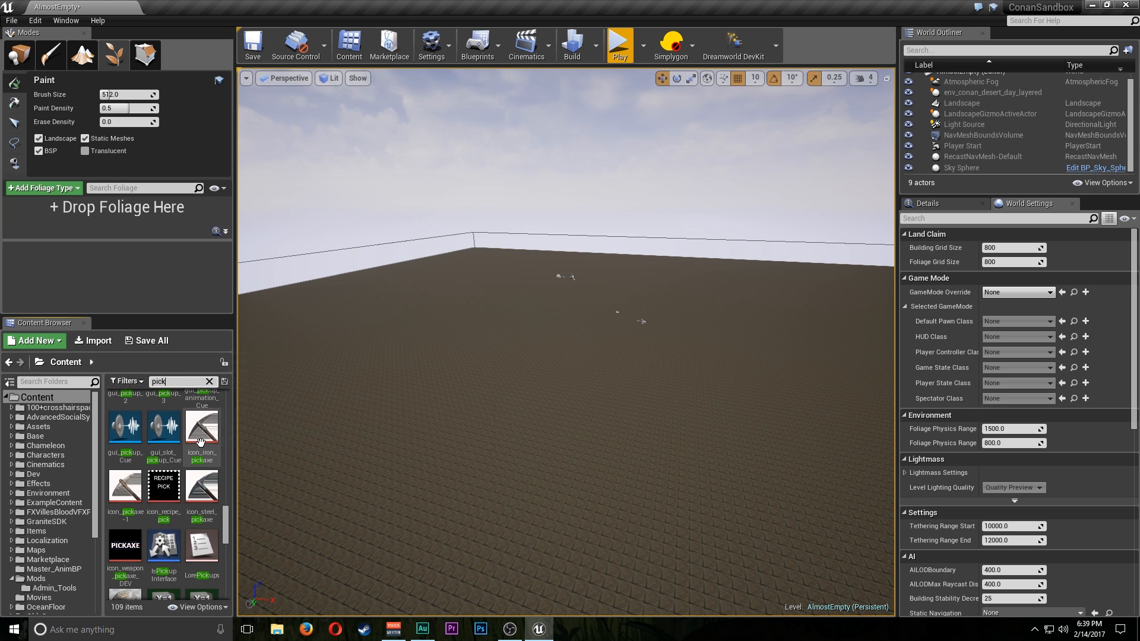
pyautogui.click(201, 443)
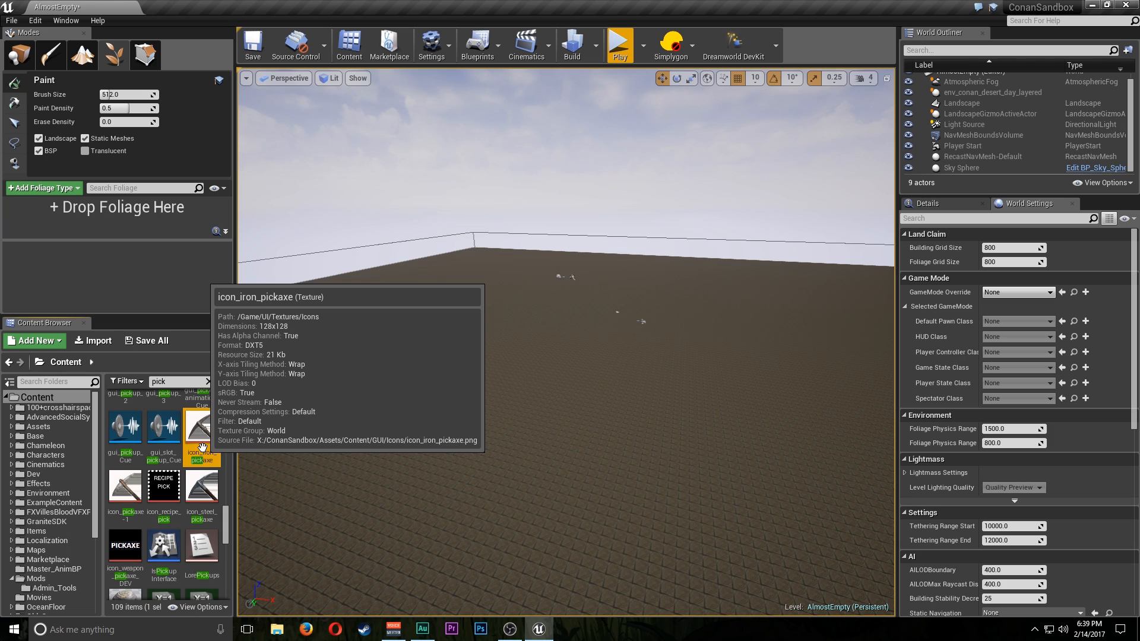
pyautogui.rightClick(209, 442)
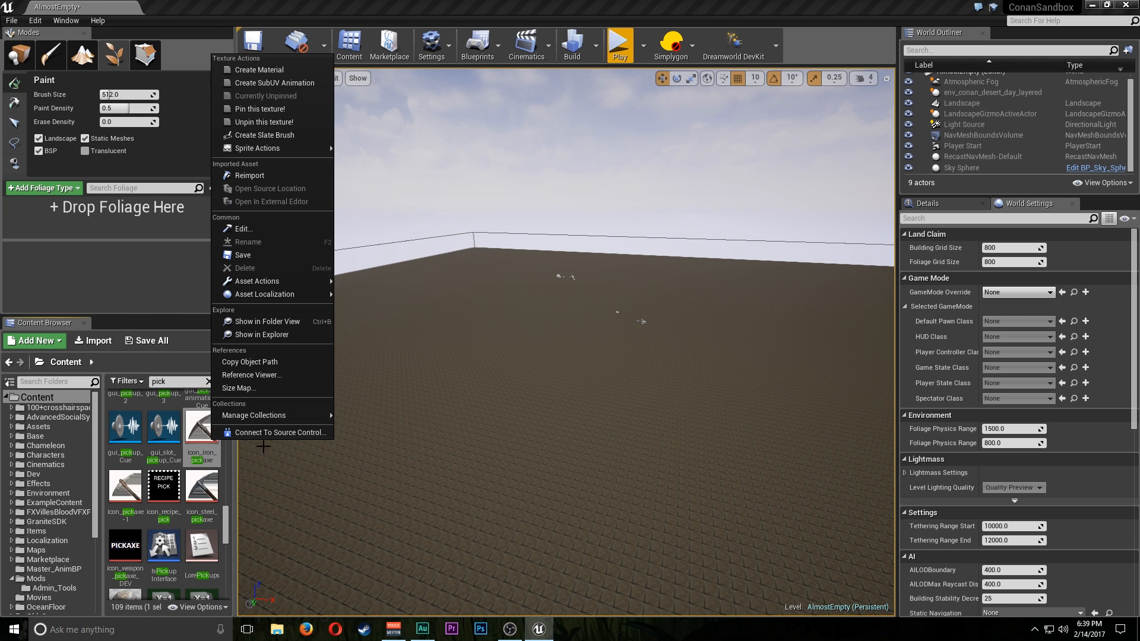
pyautogui.click(195, 437)
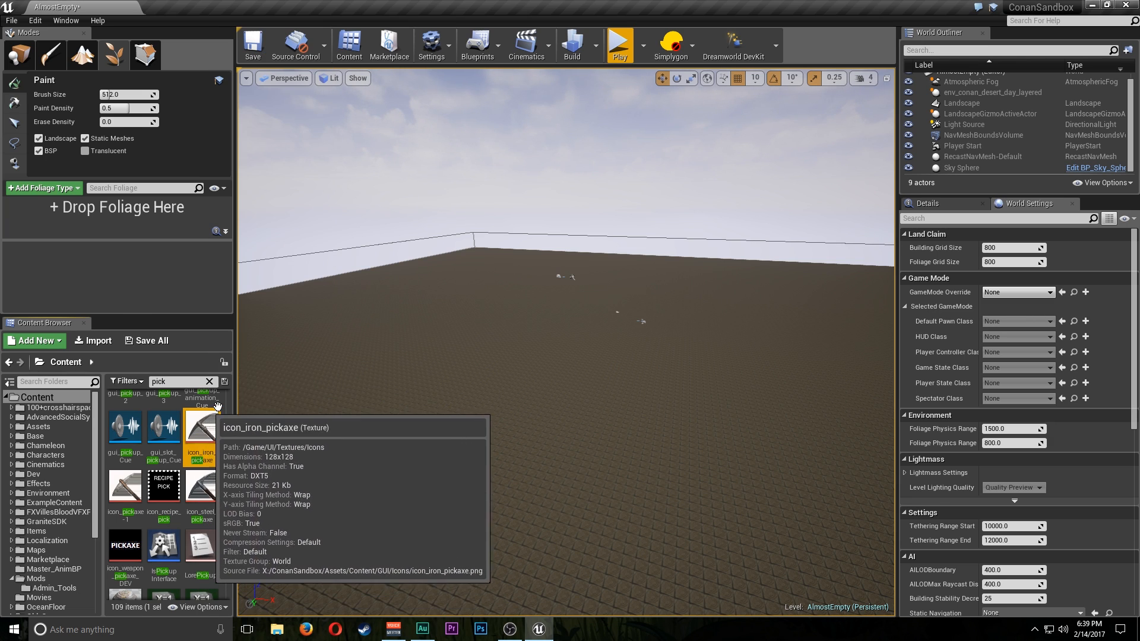
# Open the Reference Viewer for icon_iron_pickaxe and examine the data tables that reference the texture
pyautogui.rightClick(213, 422)
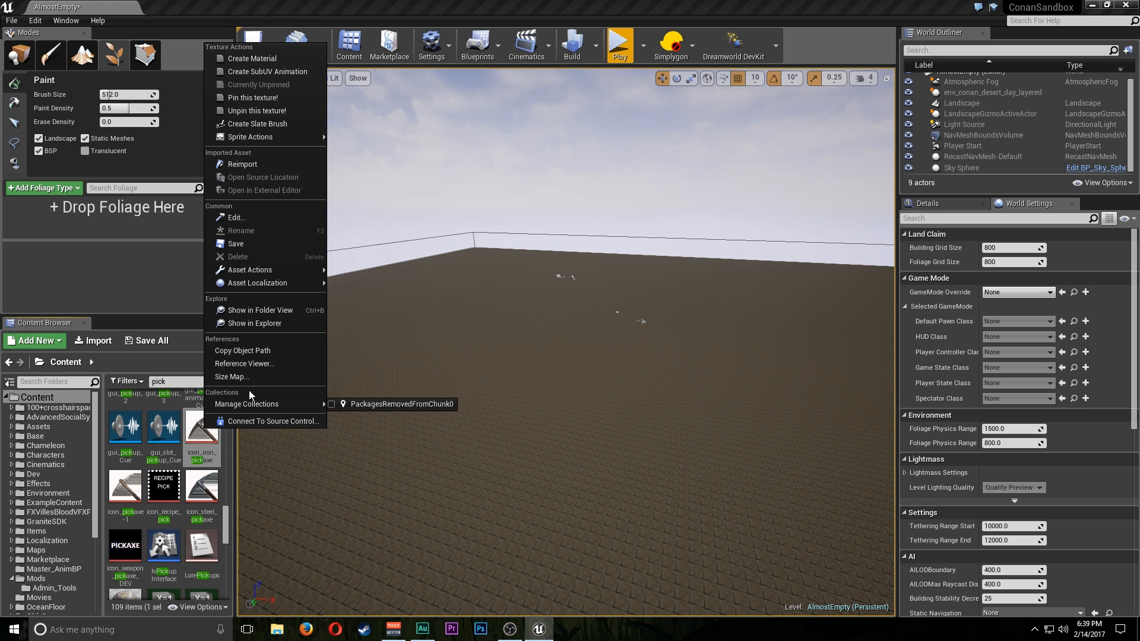
pyautogui.click(241, 368)
pyautogui.scroll(4, 479, 365)
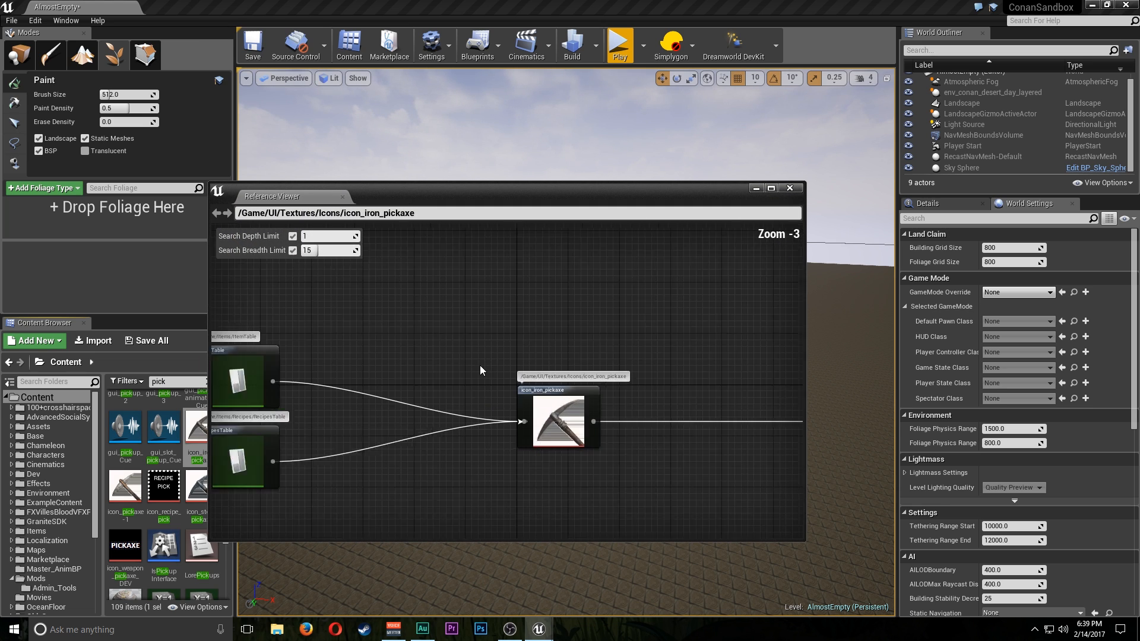
pyautogui.moveTo(479, 371); pyautogui.dragTo(708, 344, button='right')
pyautogui.click(356, 343)
pyautogui.moveTo(486, 347); pyautogui.dragTo(639, 340, button='right')
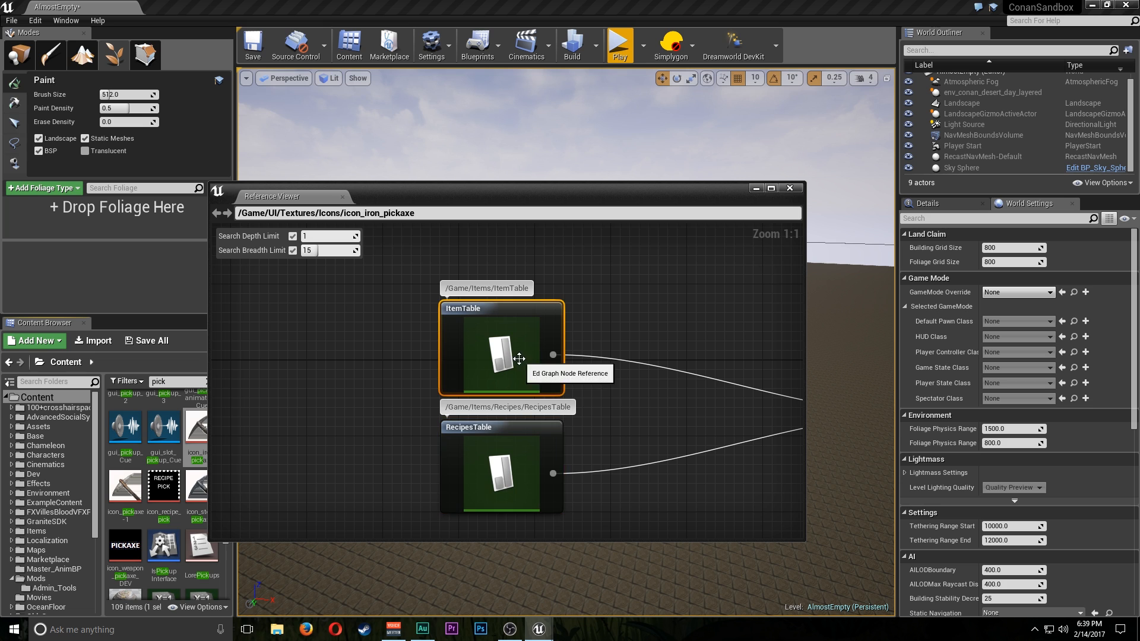
# Open the ItemTable data table for editing from the reference graph
pyautogui.click(501, 461)
pyautogui.click(503, 361)
pyautogui.rightClick(496, 353)
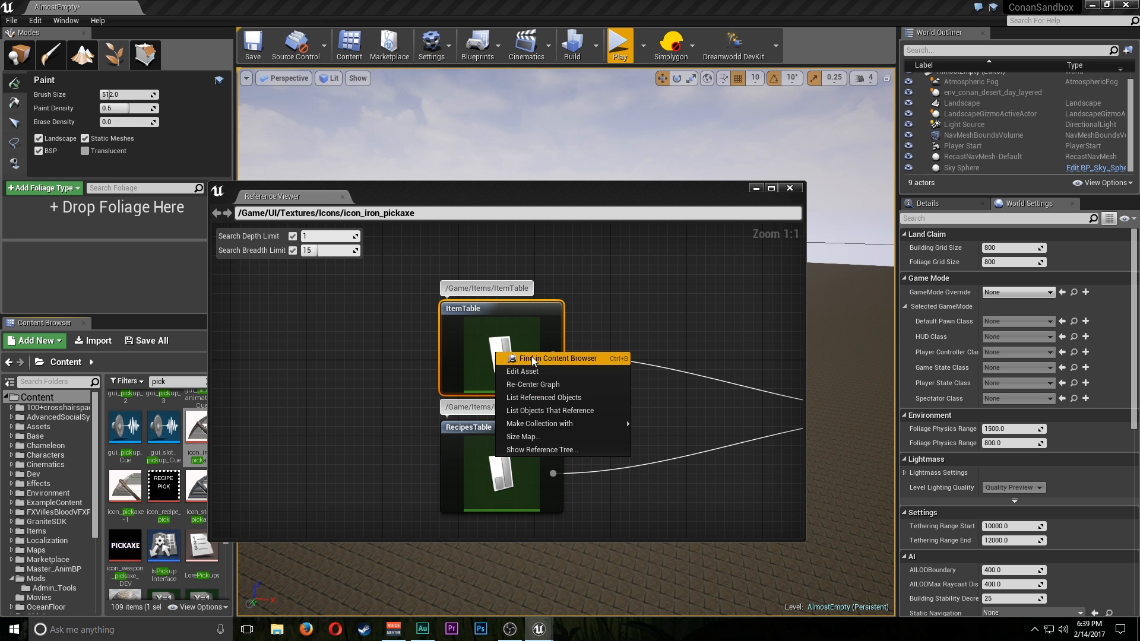
pyautogui.click(539, 366)
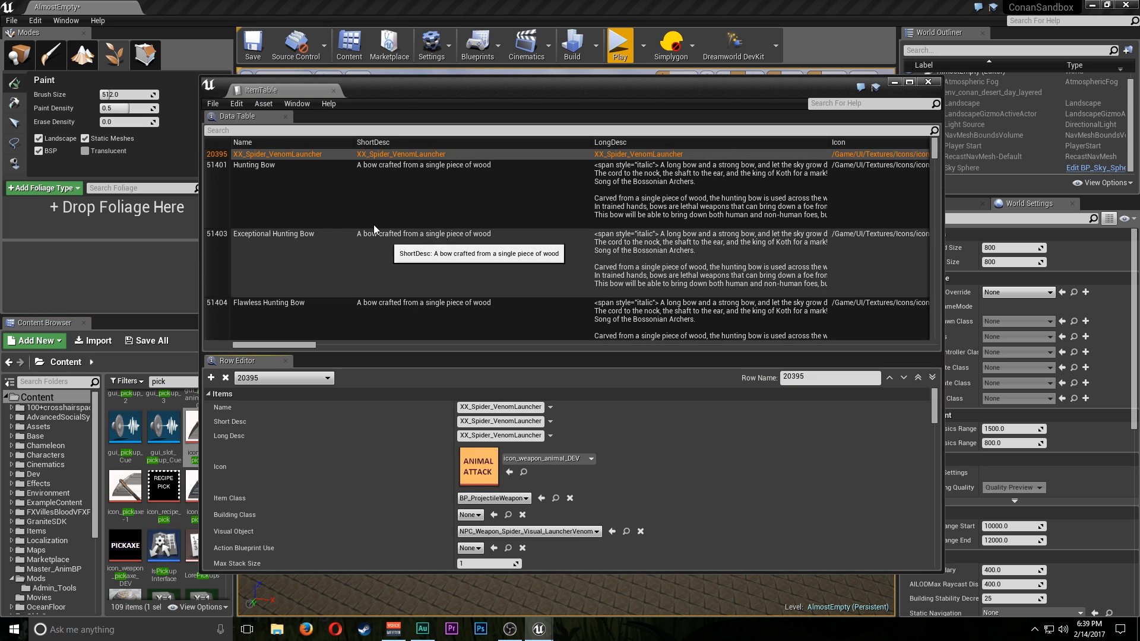
# Browse the ItemTable rows, checking the details of the hunting bow variants and the Crossbow
pyautogui.scroll(-10, 374, 227)
pyautogui.moveTo(935, 149)
pyautogui.mouseDown()
pyautogui.moveTo(935, 326)
pyautogui.moveTo(934, 143)
pyautogui.mouseUp()
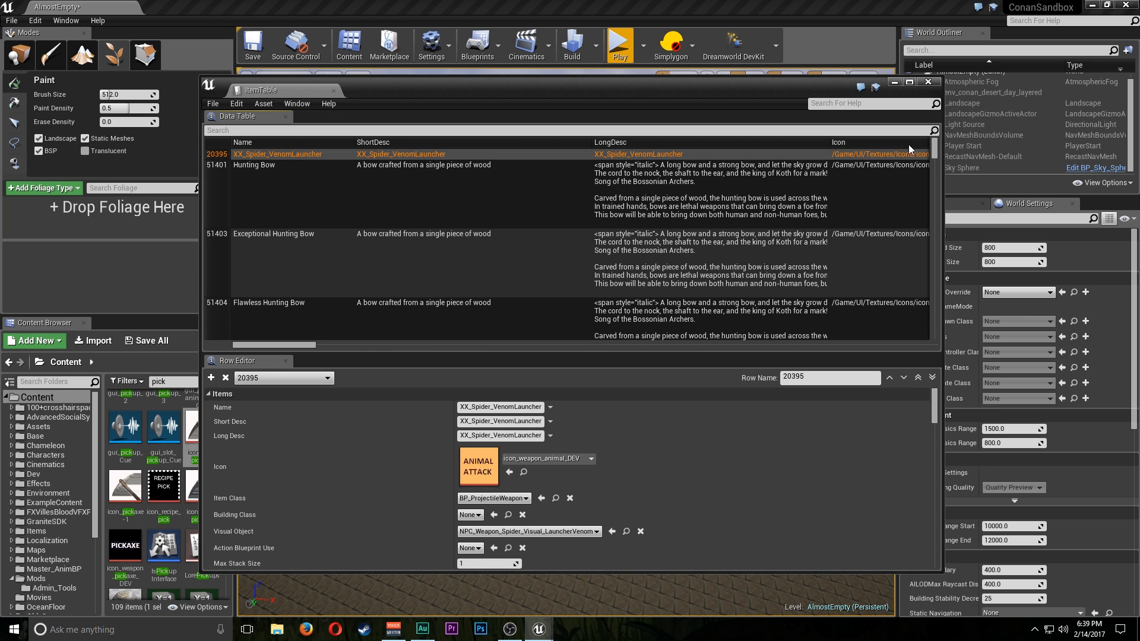
pyautogui.click(351, 185)
pyautogui.click(358, 232)
pyautogui.scroll(-2, 317, 238)
pyautogui.click(317, 238)
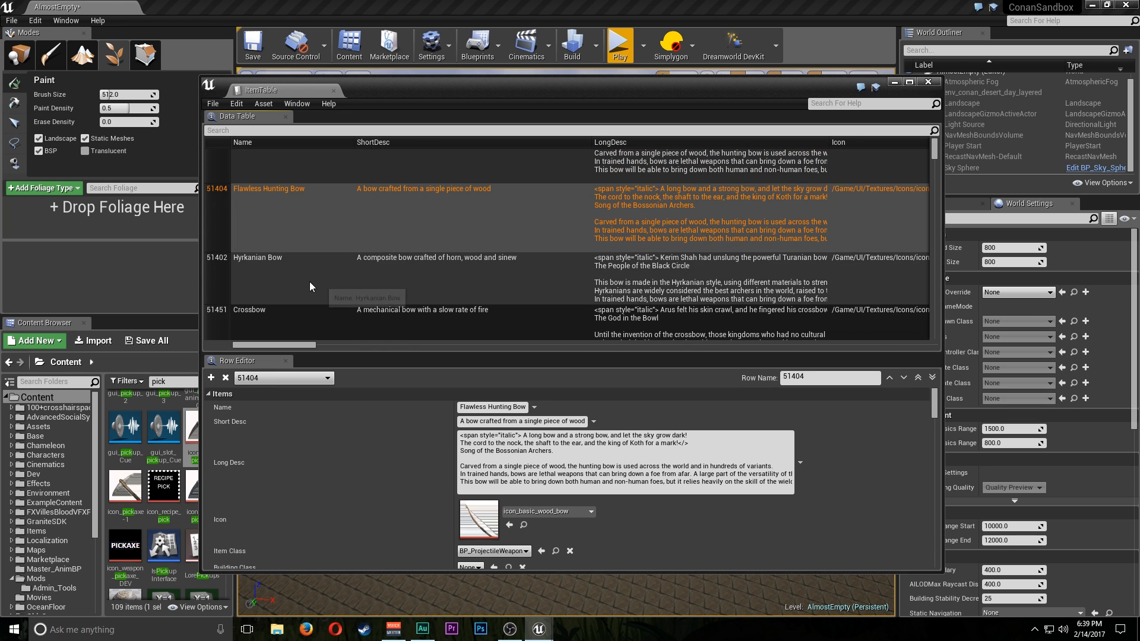
pyautogui.click(329, 315)
pyautogui.scroll(-6, 437, 305)
pyautogui.scroll(-10, 389, 248)
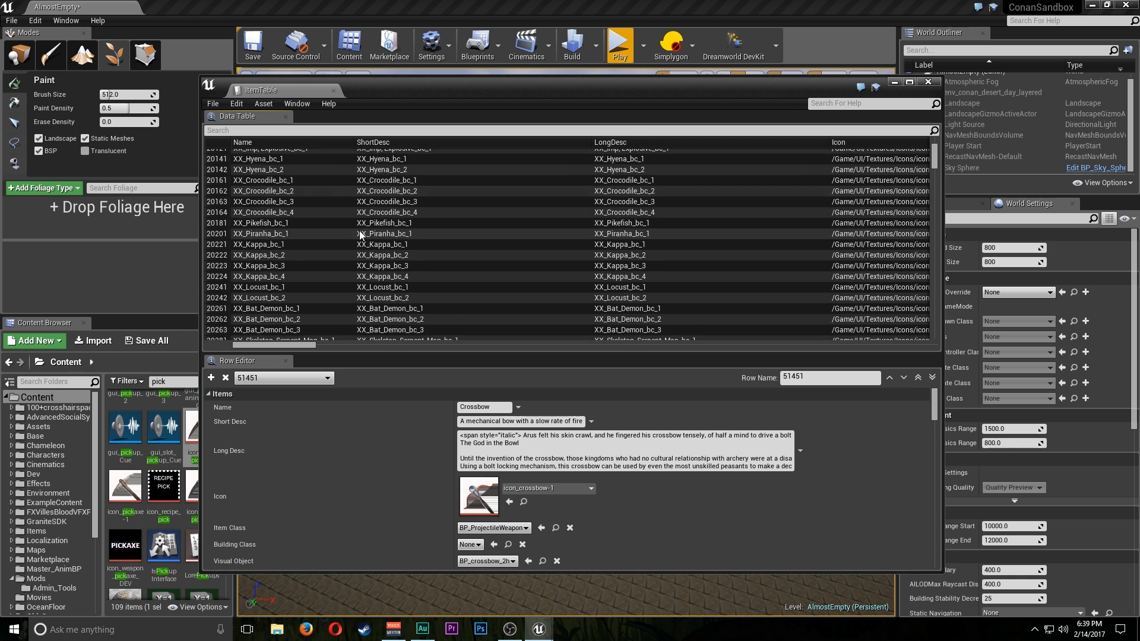
pyautogui.moveTo(936, 163); pyautogui.dragTo(938, 141)
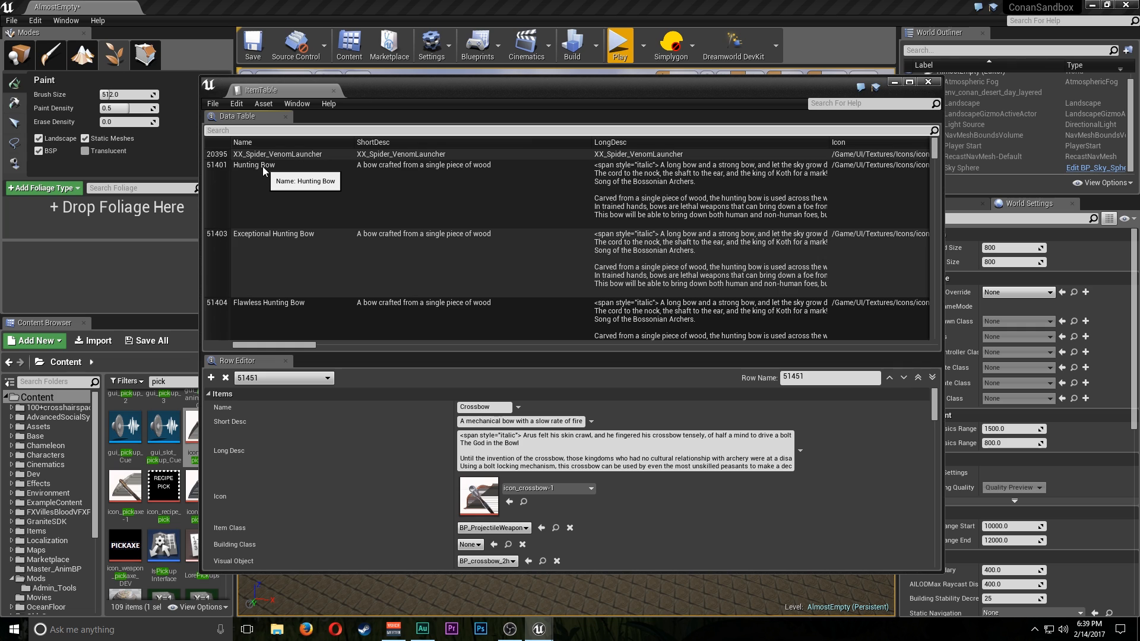
# Filter ItemTable by "iron" and load the Iron Pick row in the Row Editor
pyautogui.write('iron')
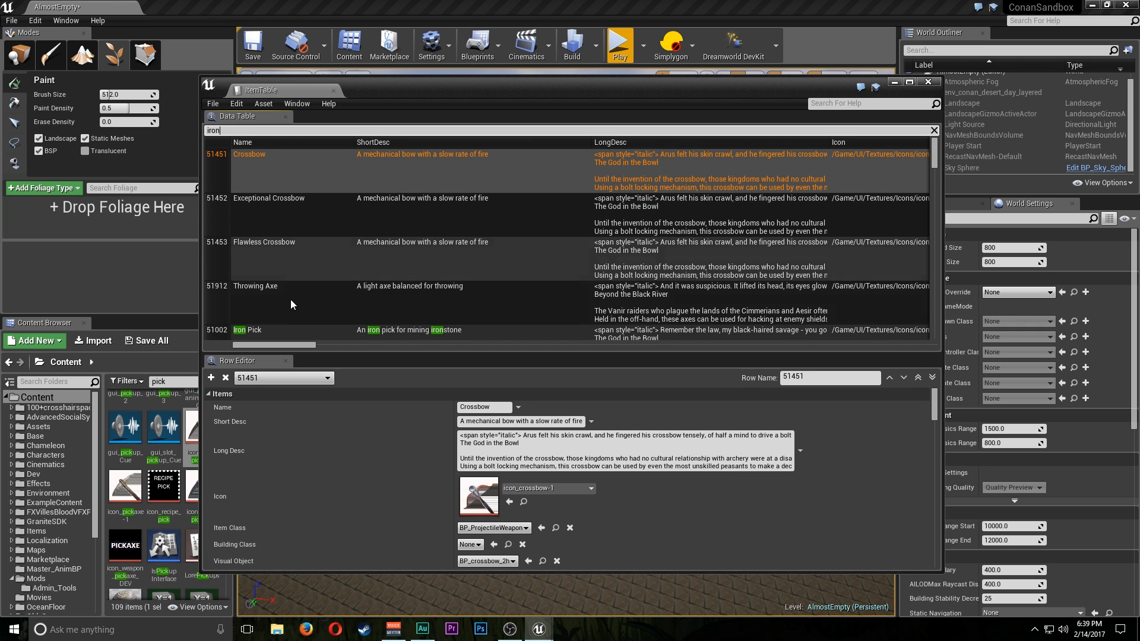
pyautogui.click(290, 333)
pyautogui.scroll(-2, 420, 497)
pyautogui.scroll(-10, 421, 499)
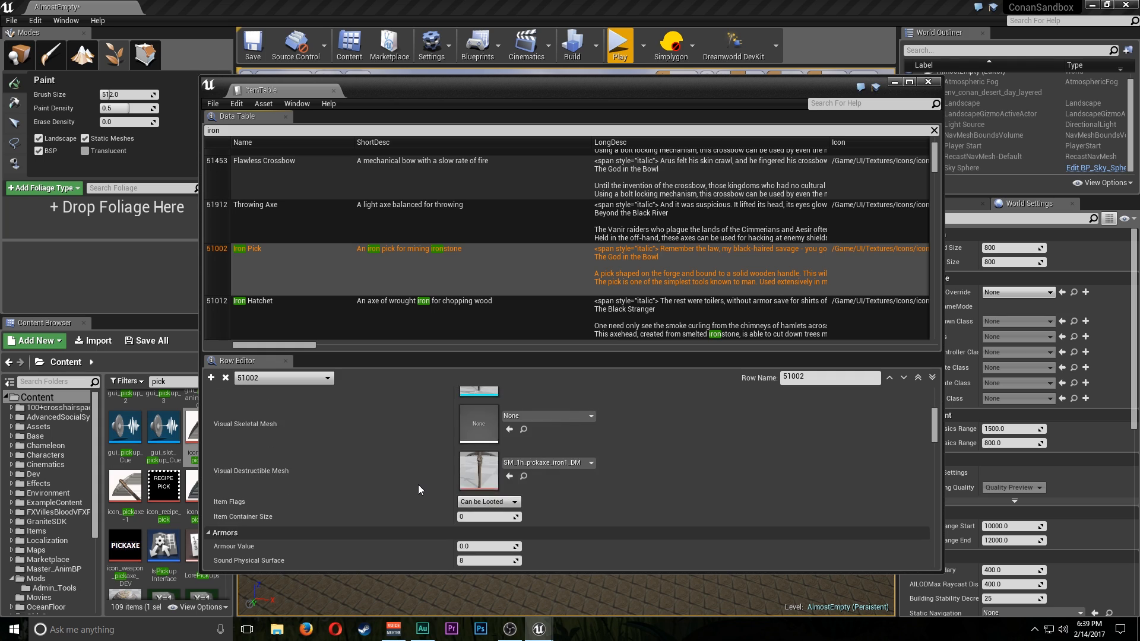
# Examine the Iron Pick's properties, from its descriptions, icon and item class down to the armor and weapon settings
pyautogui.scroll(10, 425, 479)
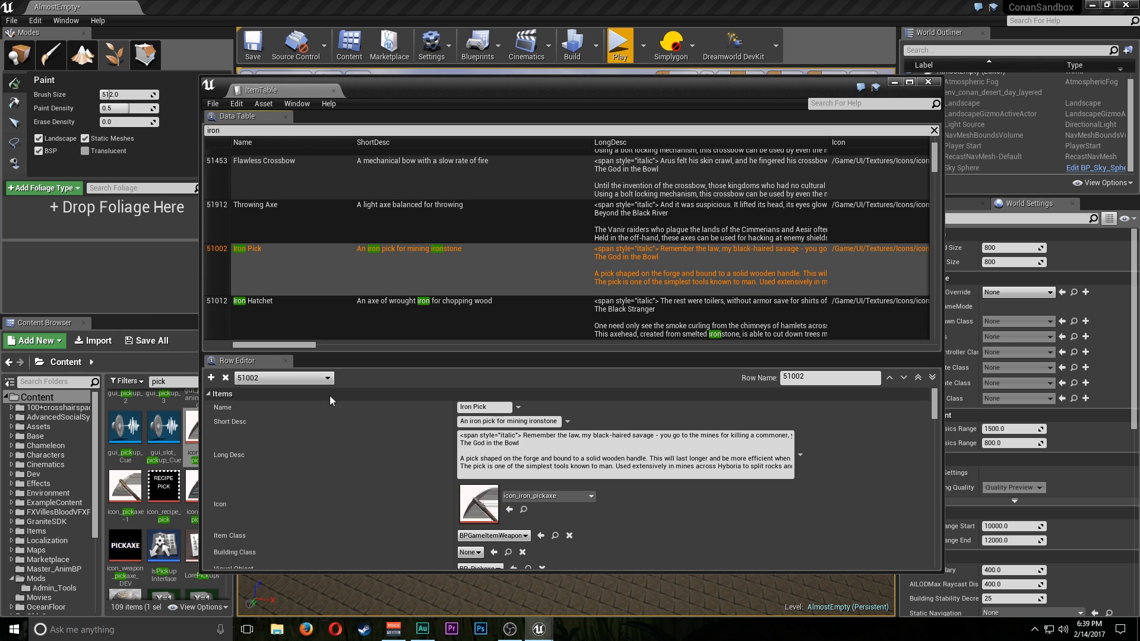
pyautogui.scroll(-3, 336, 475)
pyautogui.scroll(2, 349, 467)
pyautogui.scroll(-3, 351, 466)
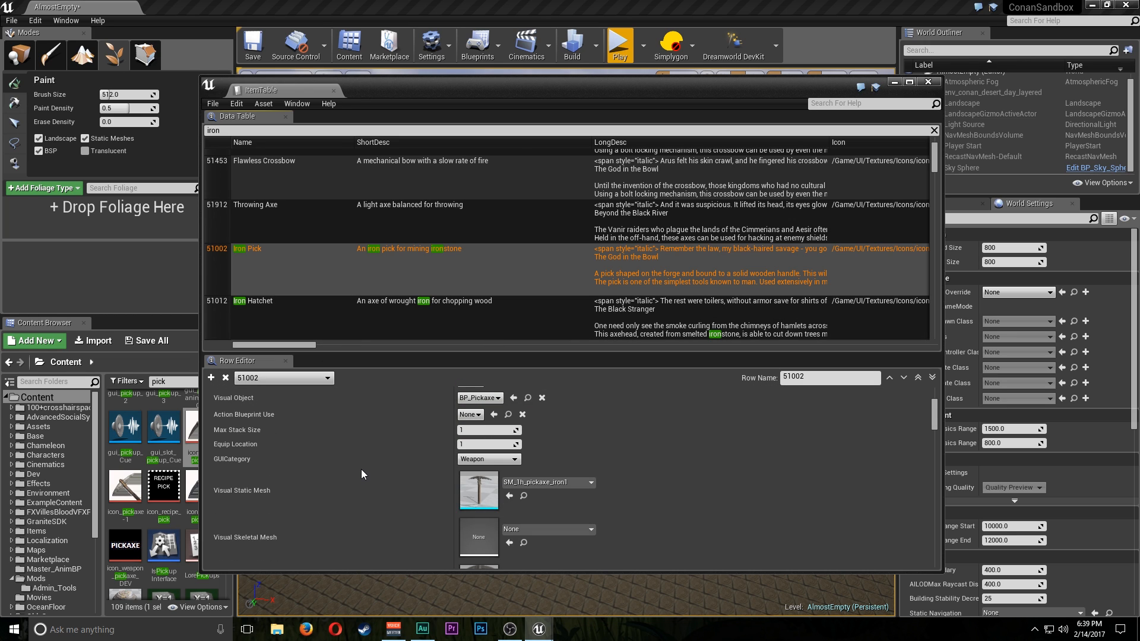
pyautogui.scroll(-5, 374, 470)
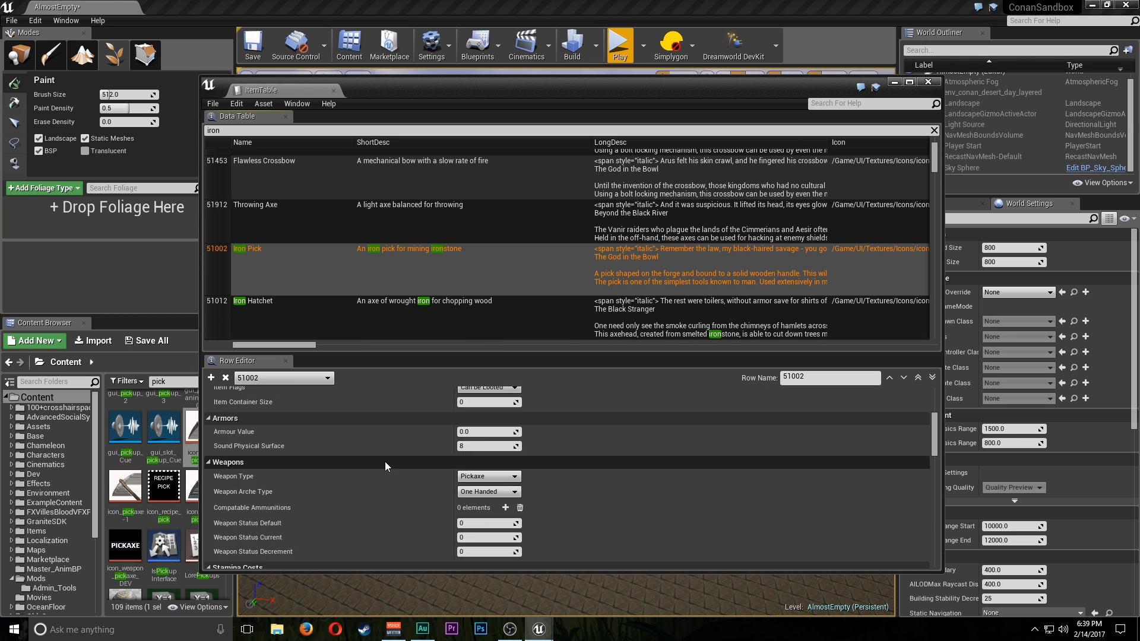
pyautogui.scroll(3, 385, 461)
pyautogui.scroll(5, 417, 506)
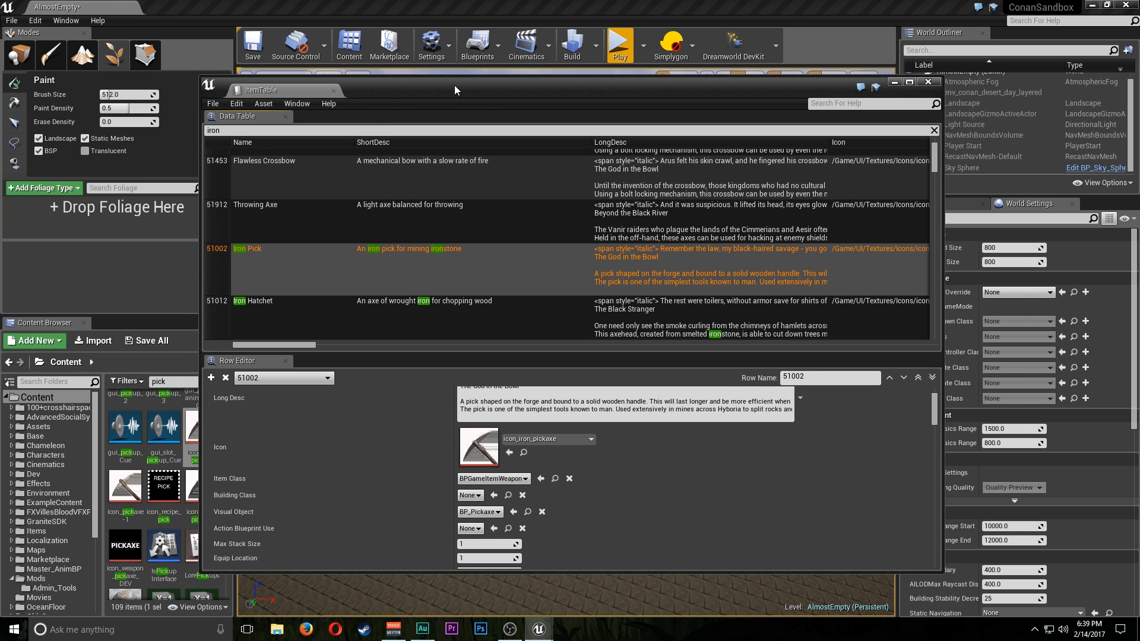
# Move the ItemTable window off the Reference Viewer and dismiss the Reference Viewer
pyautogui.moveTo(454, 89); pyautogui.dragTo(534, 99)
pyautogui.click(254, 189)
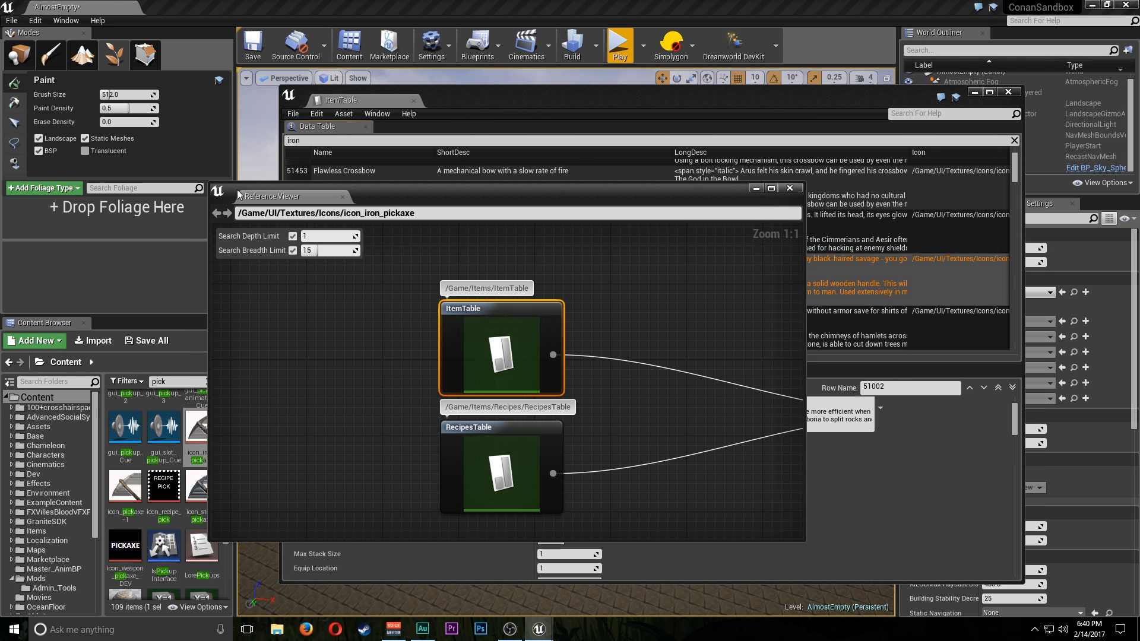
pyautogui.click(778, 189)
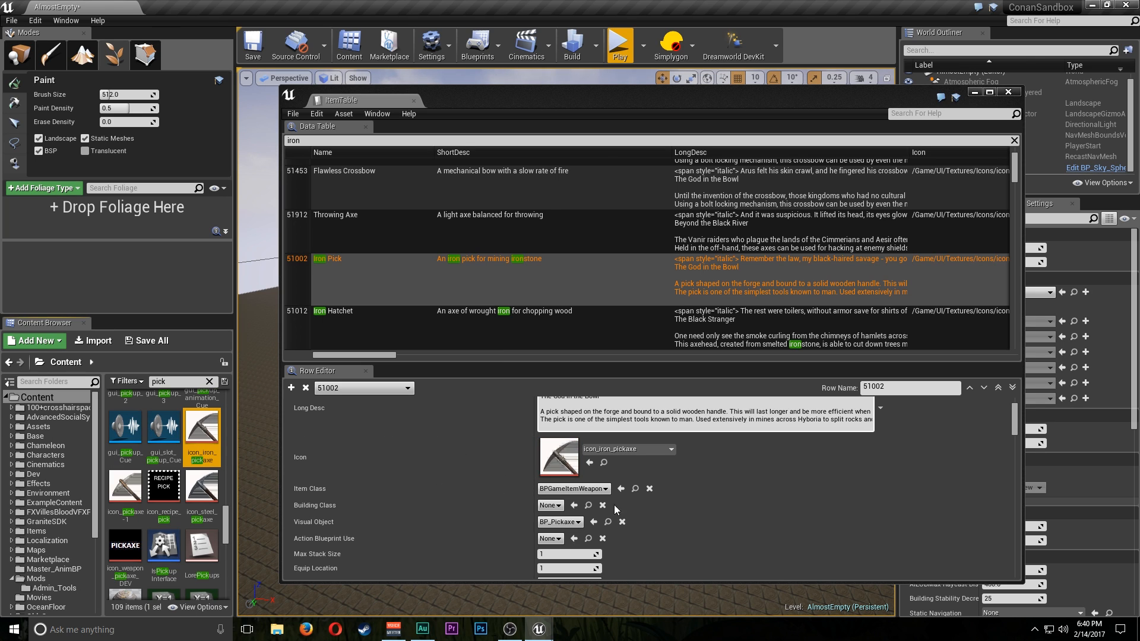
# Set the Iron Pick's Encumbrance Weight to 10 in the stamina costs of its ItemTable row
pyautogui.scroll(-10, 482, 507)
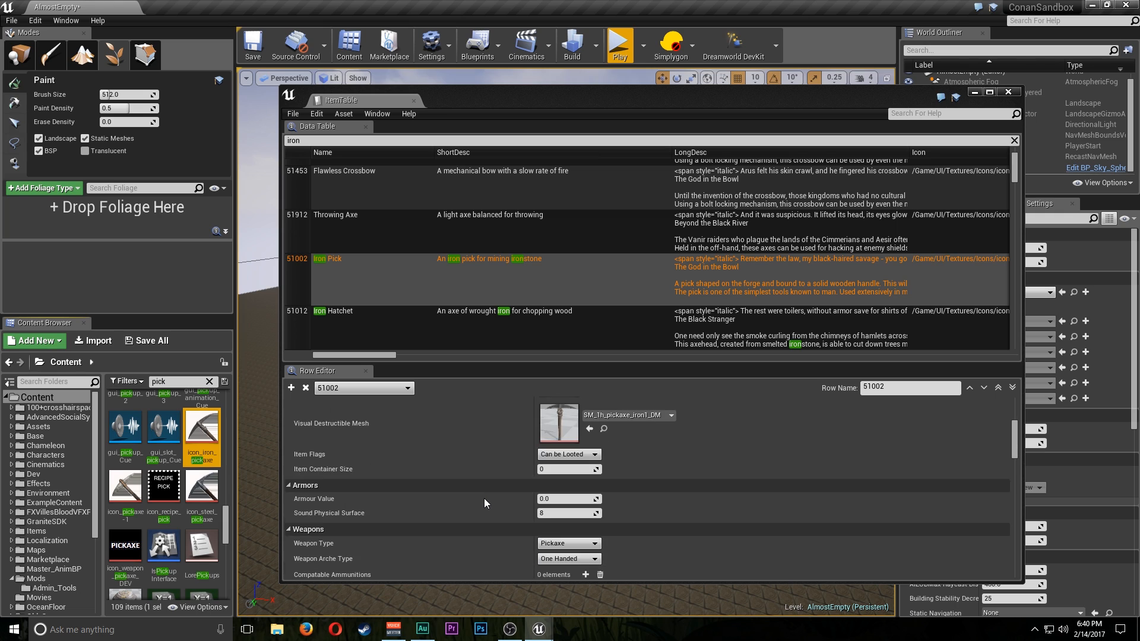
pyautogui.scroll(-8, 480, 491)
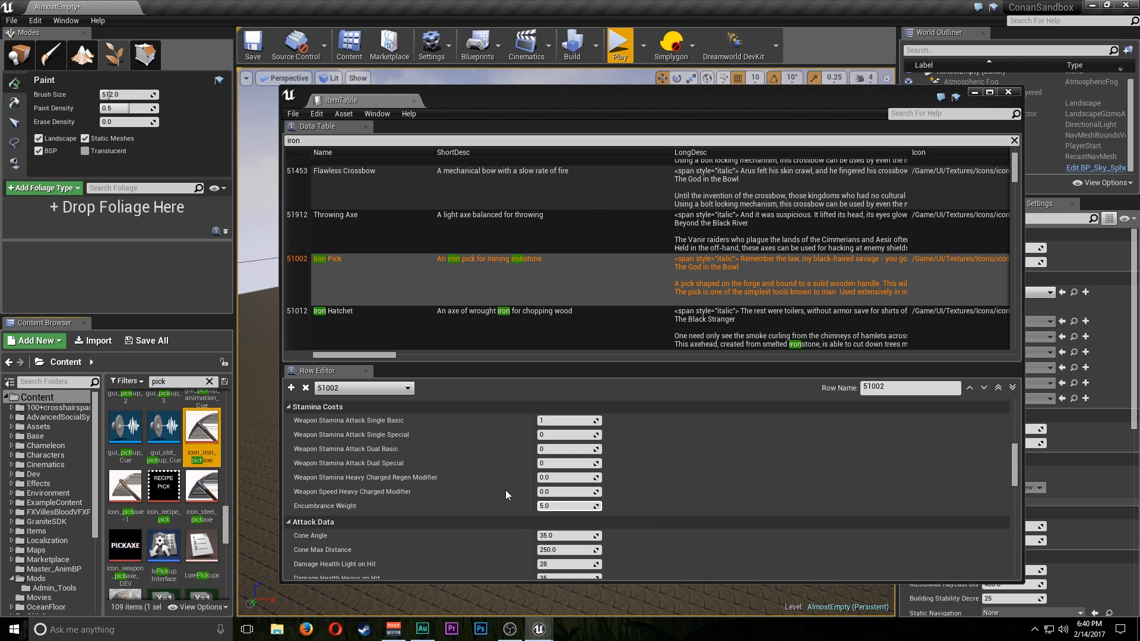
pyautogui.scroll(-8, 468, 447)
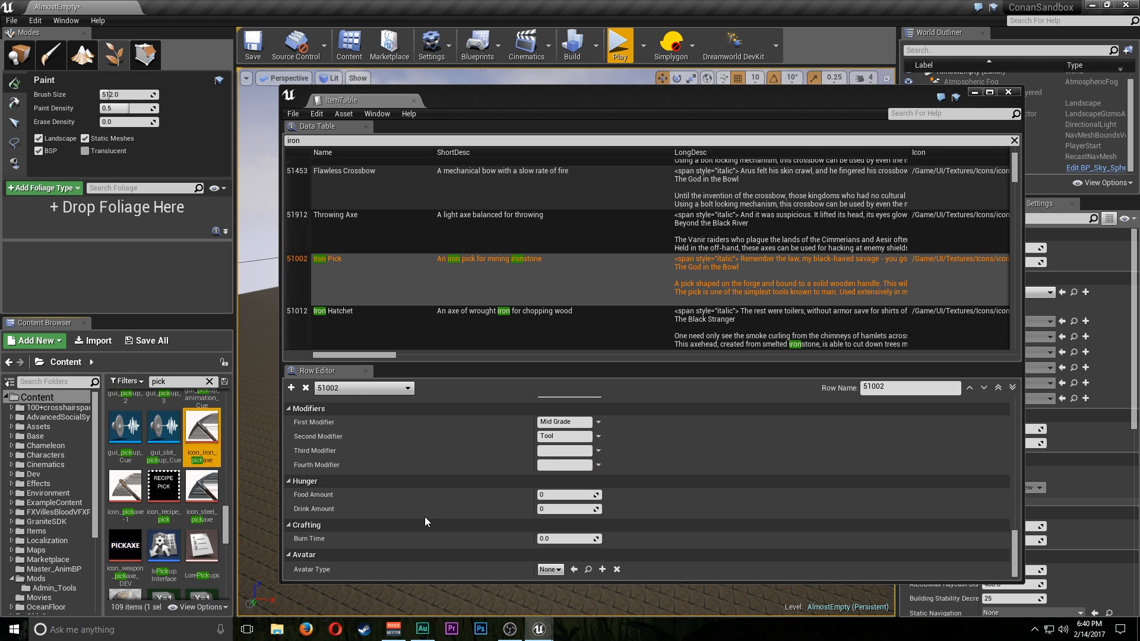
pyautogui.scroll(15, 407, 522)
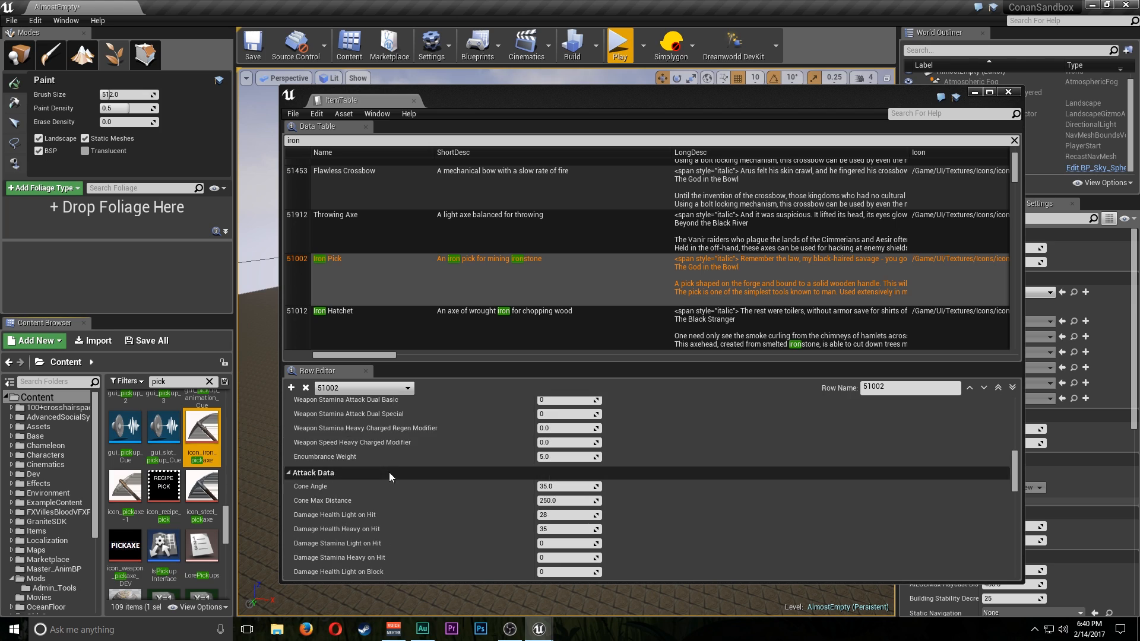
pyautogui.click(559, 551)
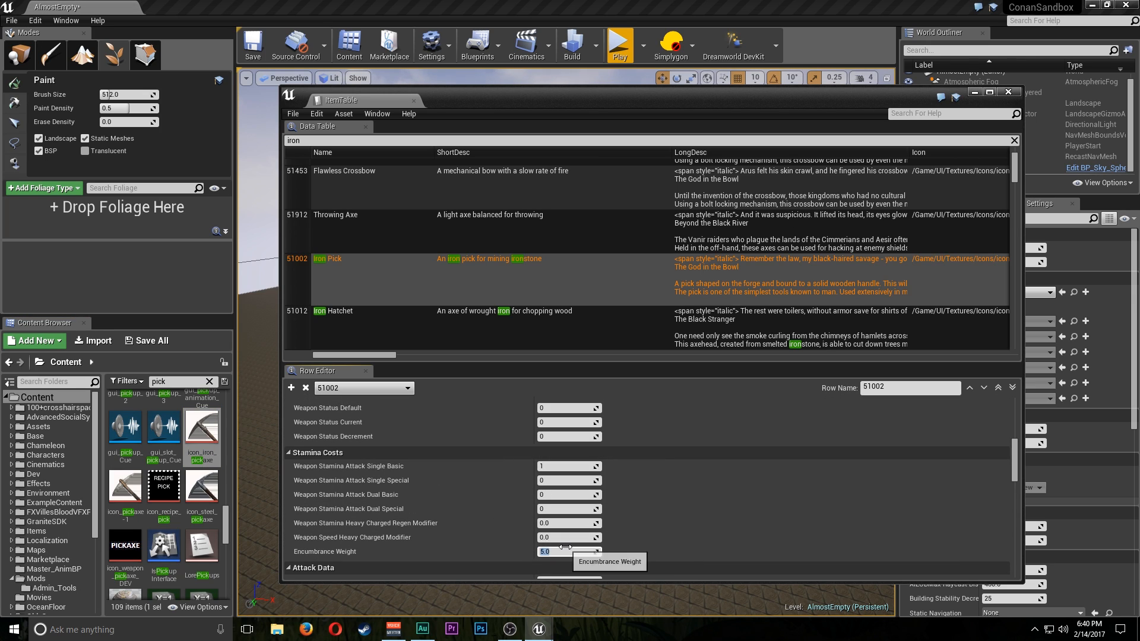
pyautogui.click(345, 552)
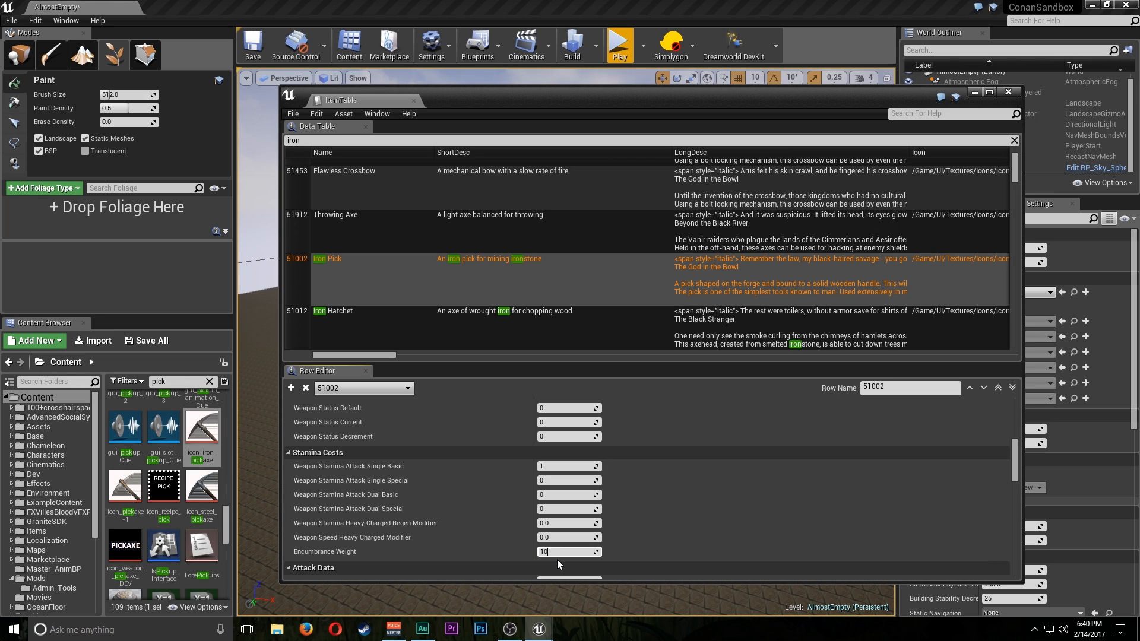
pyautogui.press('Return')
# Review the Iron Pick's remaining row properties and save the ItemTable asset
pyautogui.scroll(15, 588, 535)
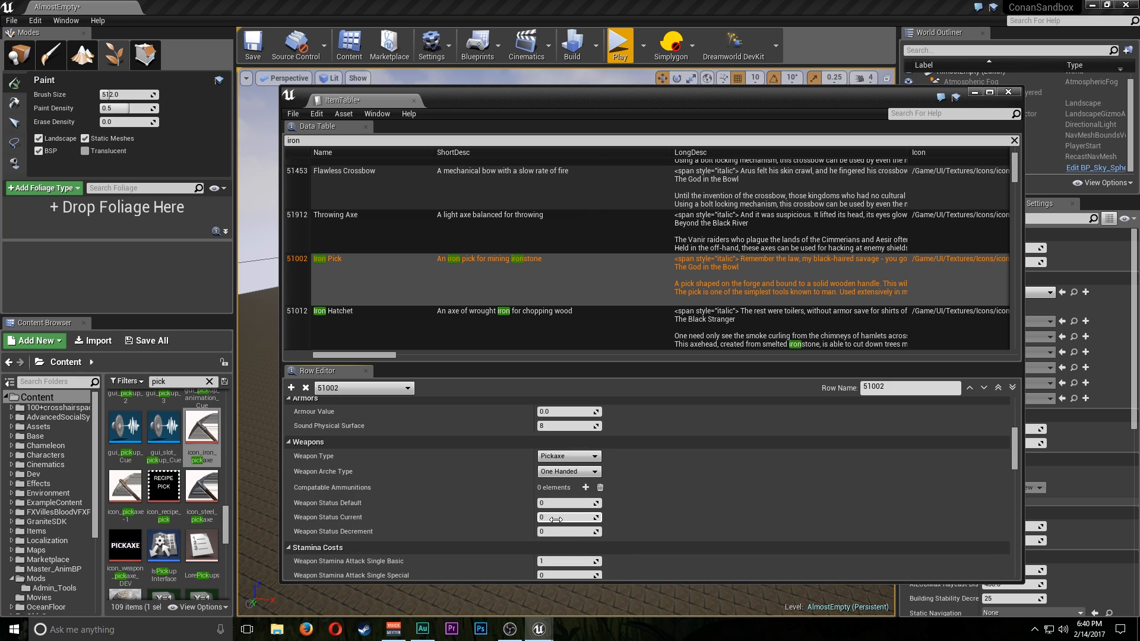
pyautogui.scroll(-15, 493, 473)
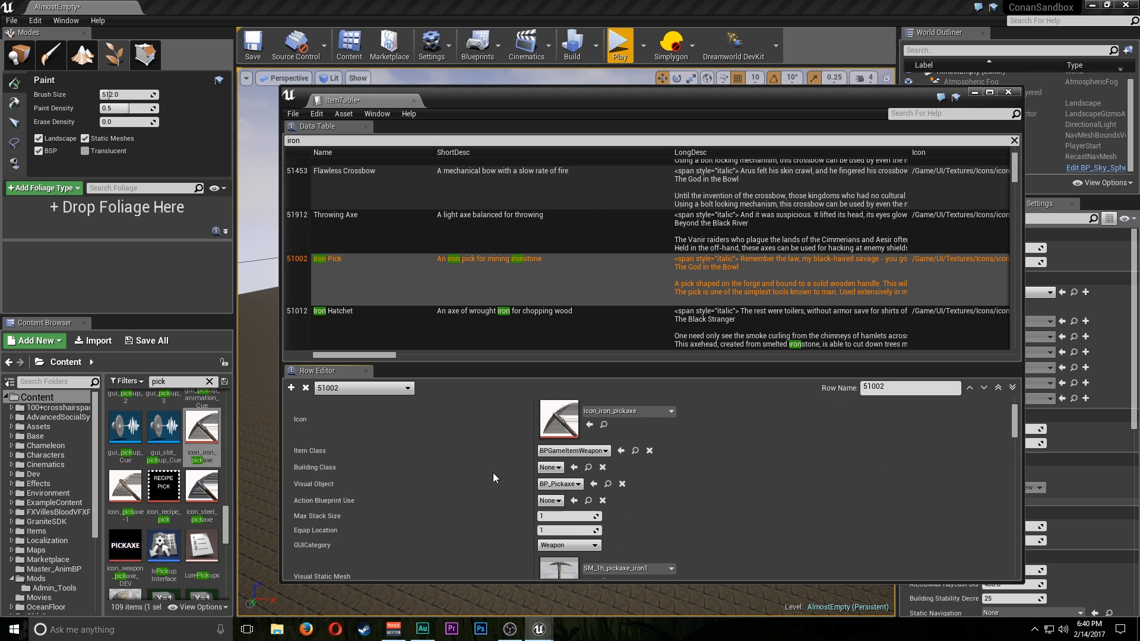
pyautogui.click(295, 114)
pyautogui.click(311, 136)
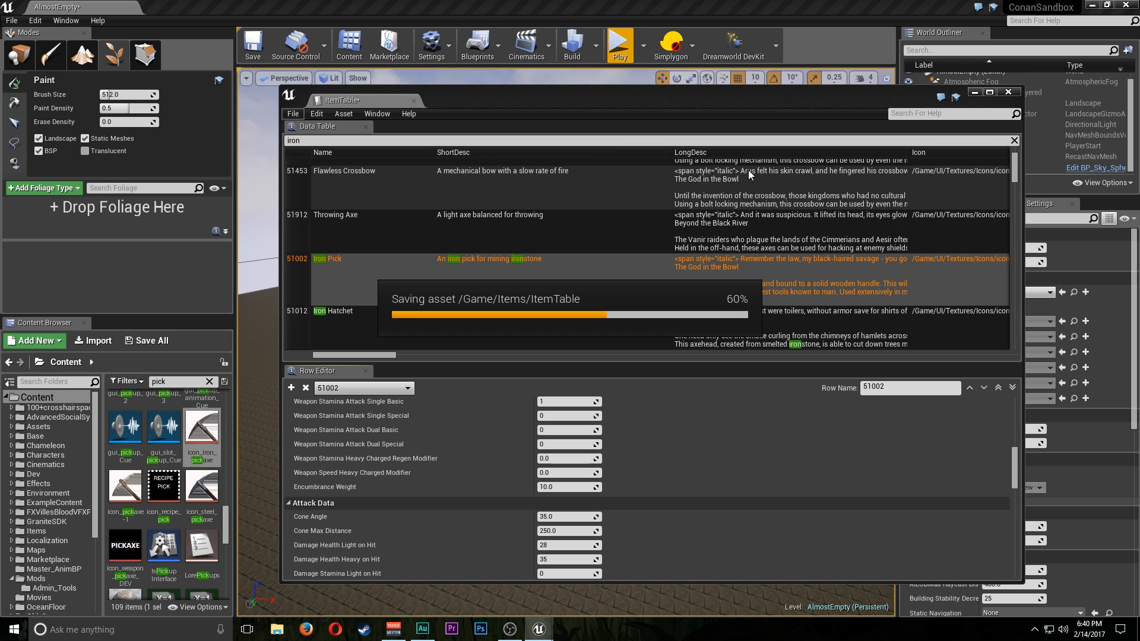
# Put the ItemTable window away, start a play test and check the character's inventory
pyautogui.click(974, 91)
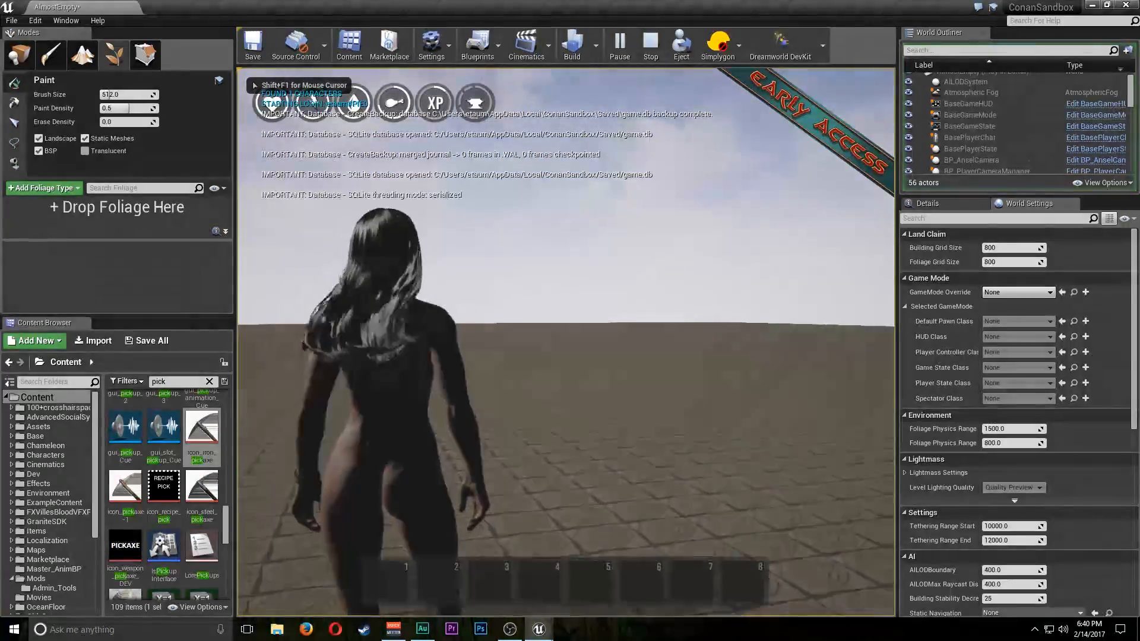
pyautogui.press('w')
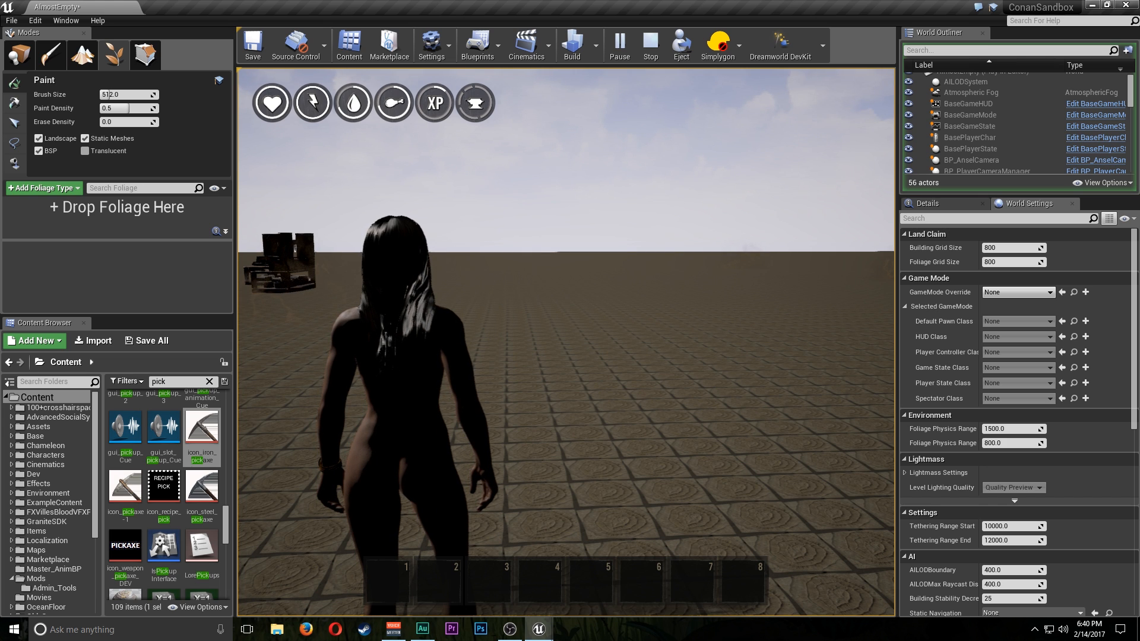
pyautogui.press('Tab')
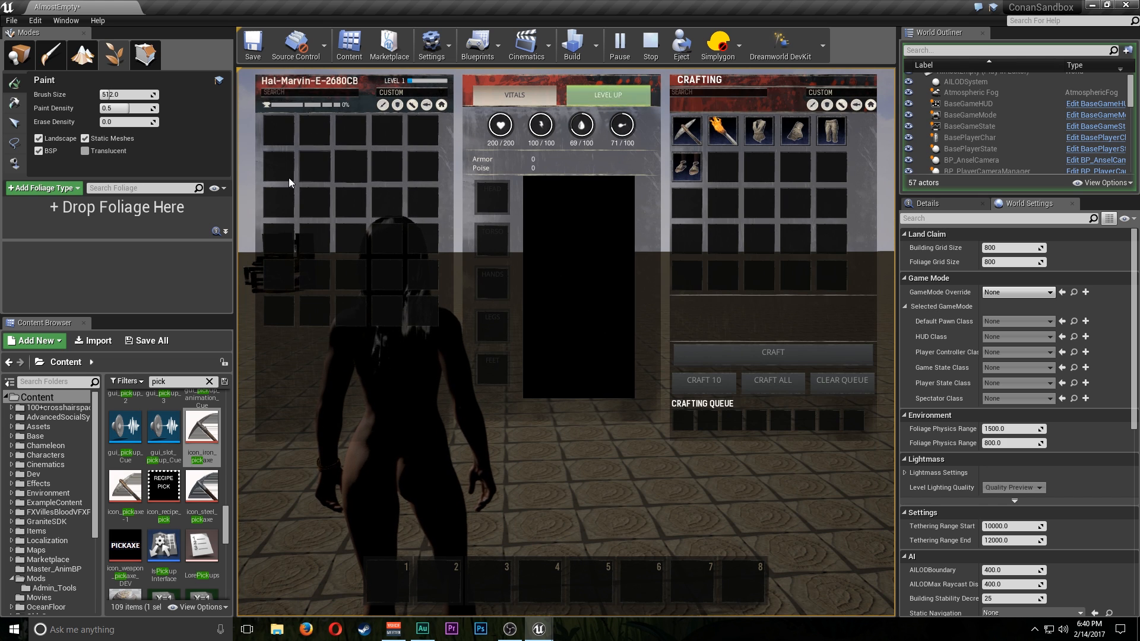
pyautogui.press('Tab')
# Spawn one Iron Pick from the admin panel's gear items, filtering the list by "iron"
pyautogui.press('ctrl')
pyautogui.press('Insert')
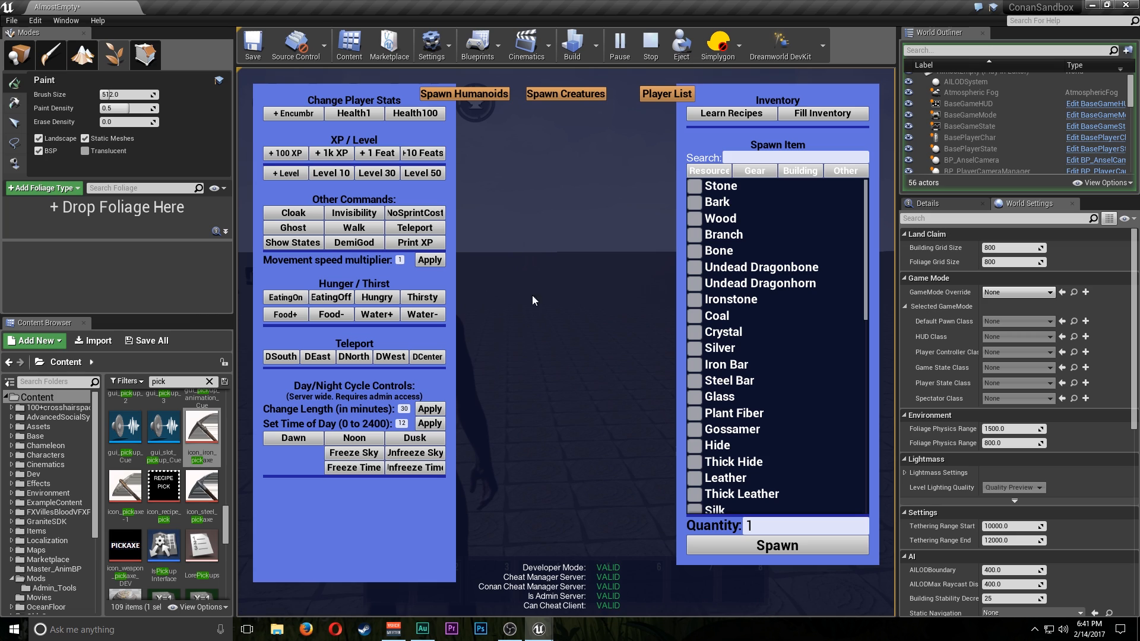
pyautogui.click(749, 173)
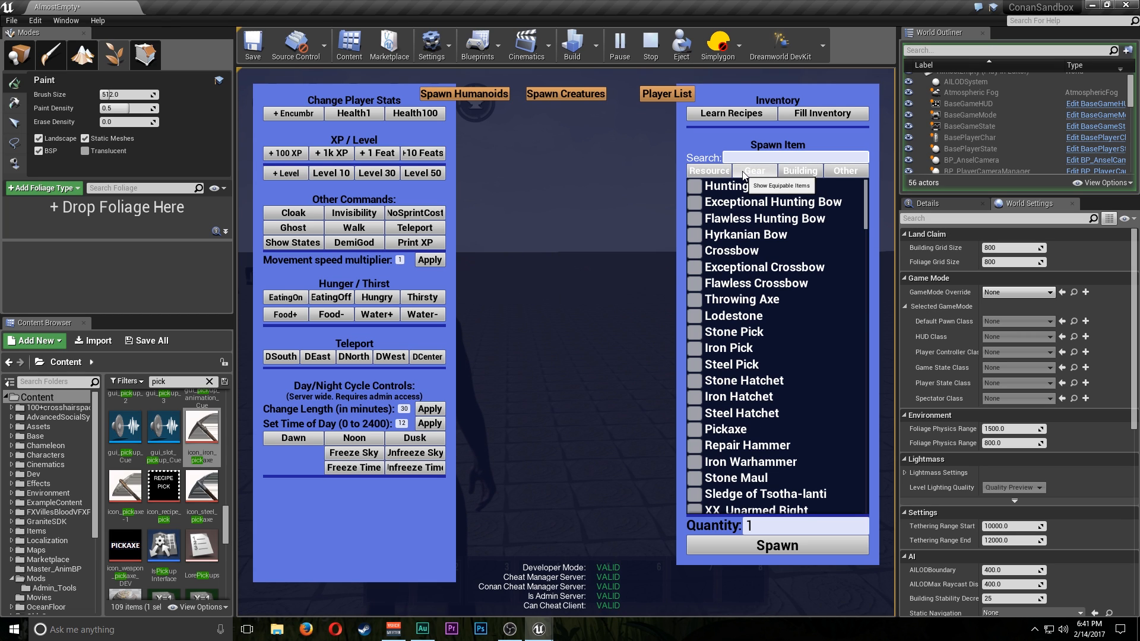
pyautogui.write('iron')
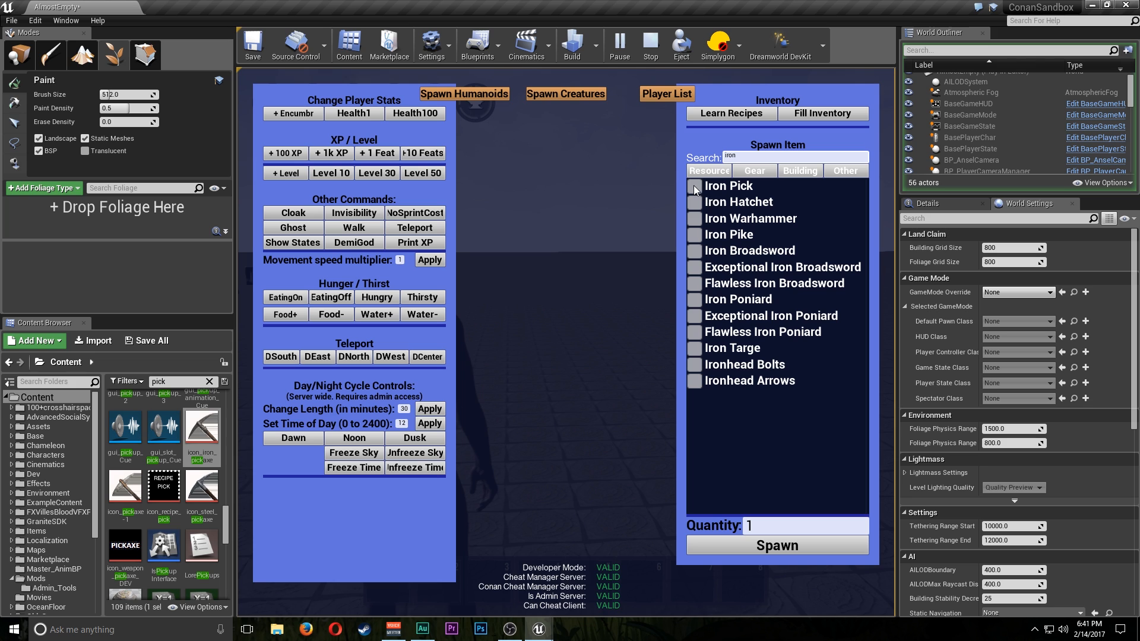
pyautogui.click(694, 186)
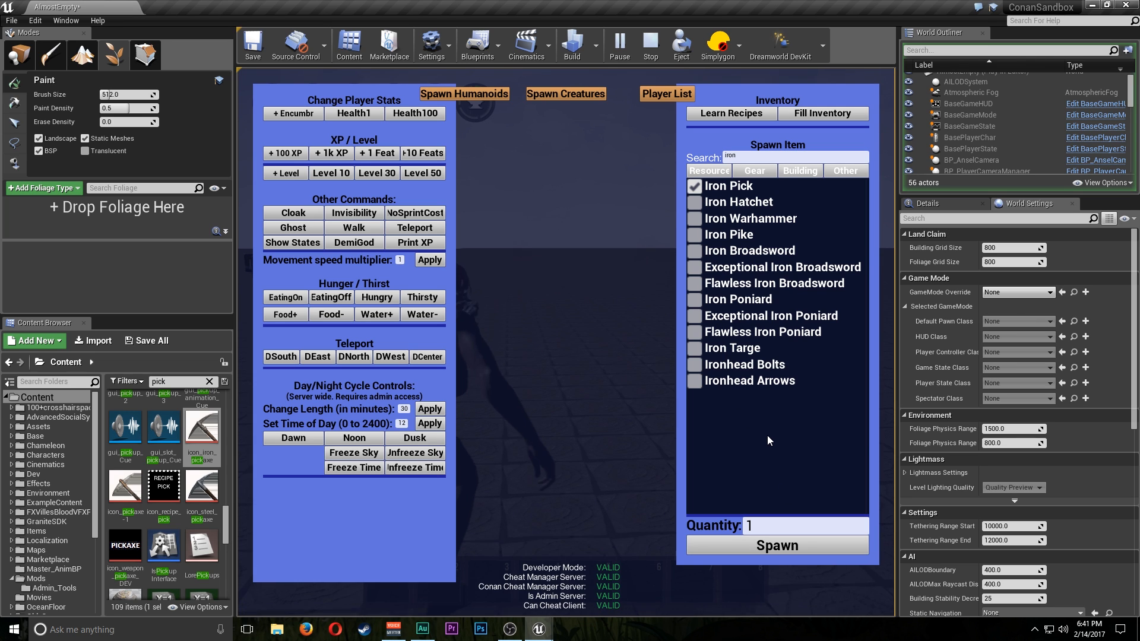
pyautogui.press('Insert')
# Check the spawned Iron Pick's weight in the inventory and assign it to hotbar slot 1
pyautogui.press('Tab')
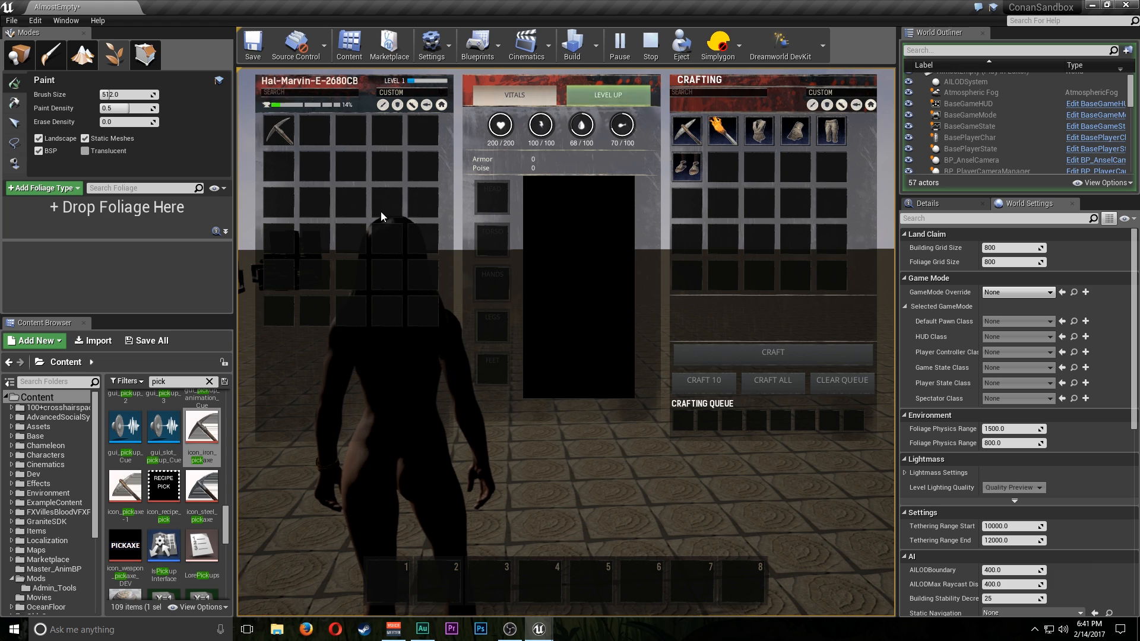
pyautogui.click(296, 147)
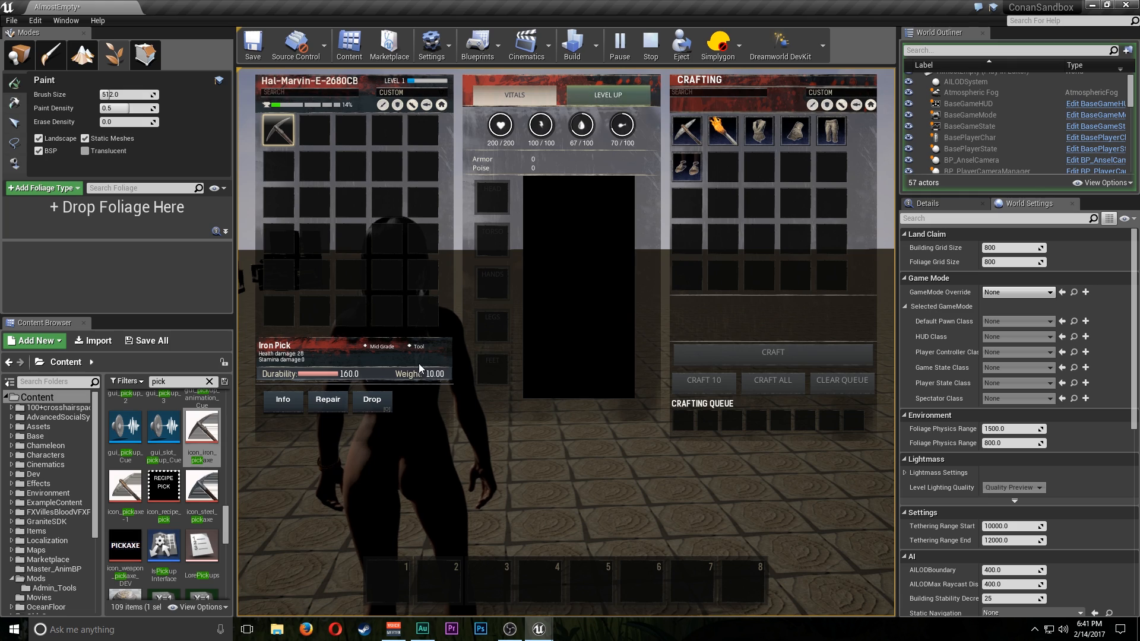
pyautogui.moveTo(282, 131); pyautogui.dragTo(386, 567)
pyautogui.press('Tab')
# Equip the Iron Pick from the hotbar, put it away again and end the play test
pyautogui.press('1')
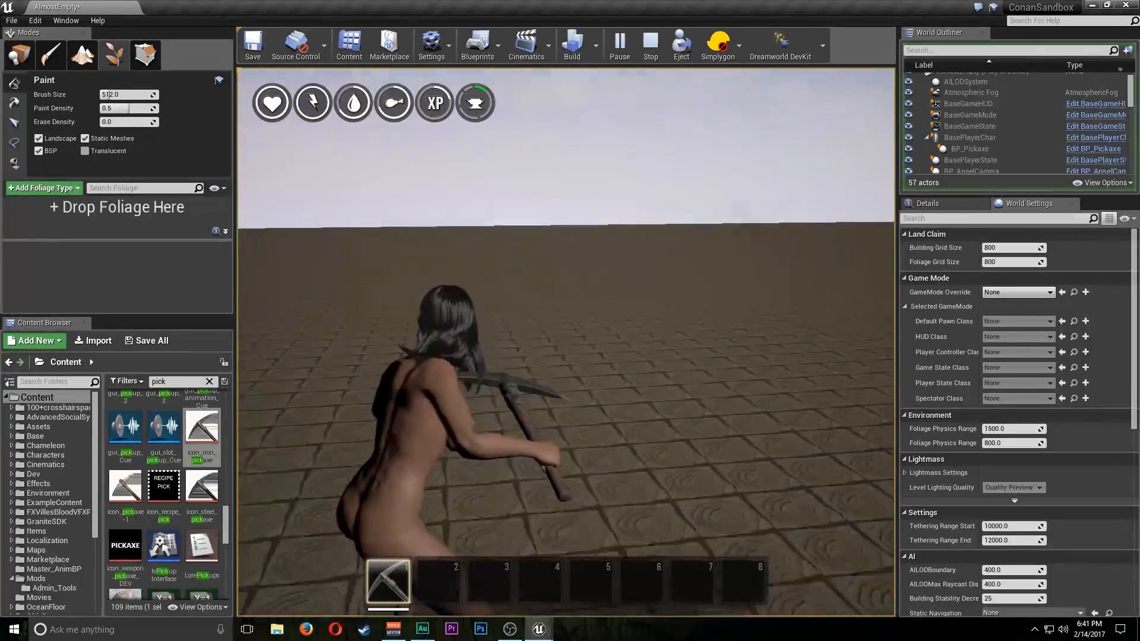
pyautogui.press('1')
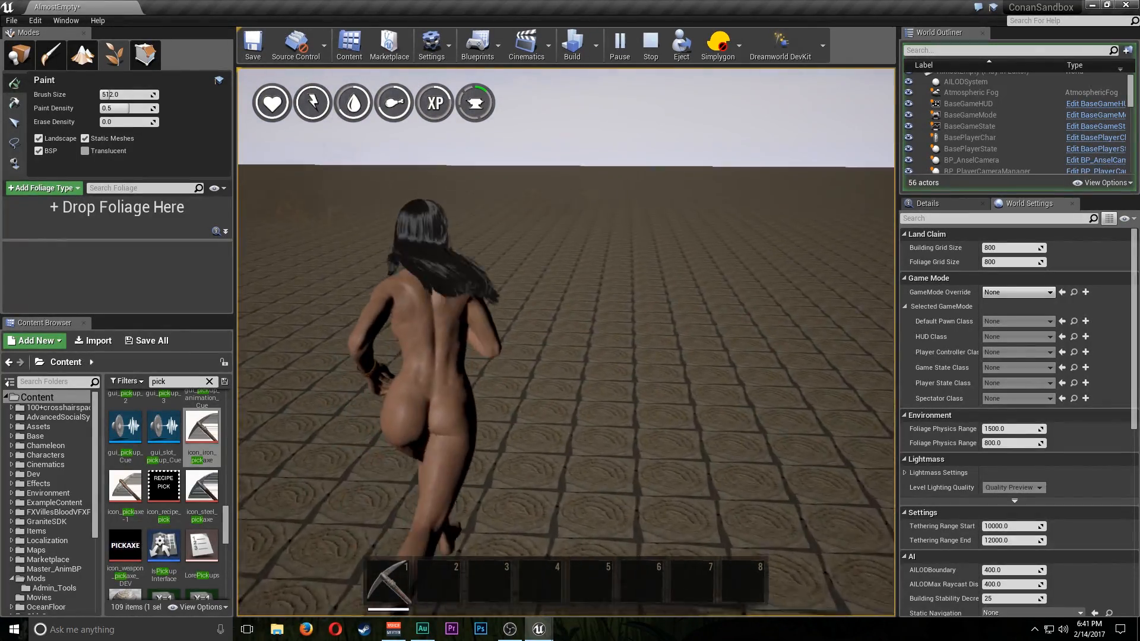
pyautogui.press('Escape')
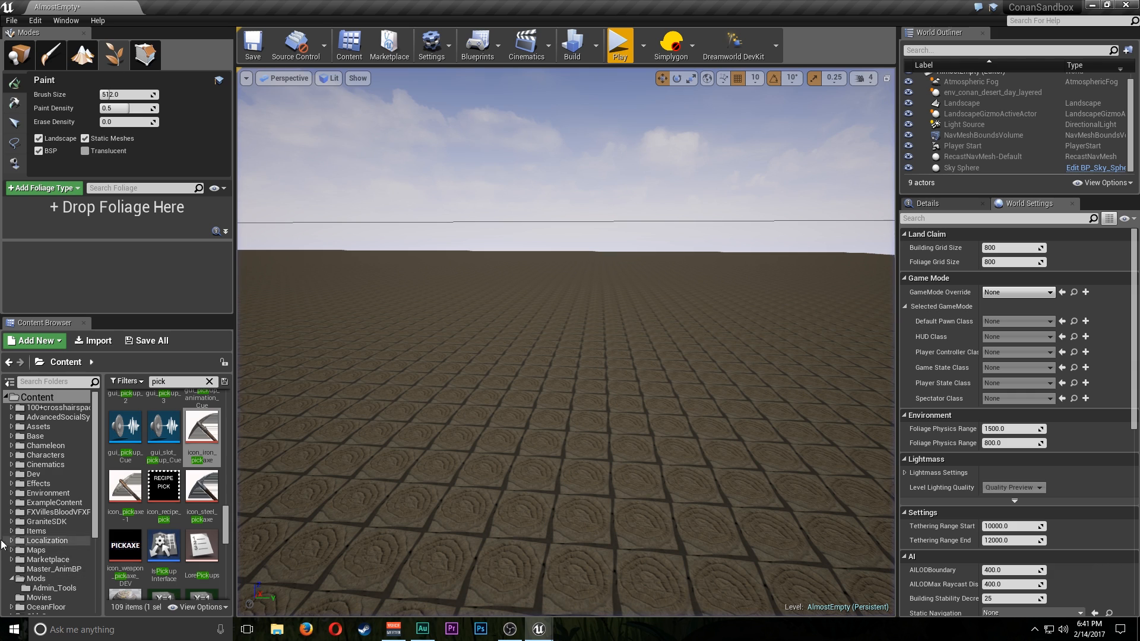
# Clear the "pick" asset search and show the root Content folder
pyautogui.click(39, 399)
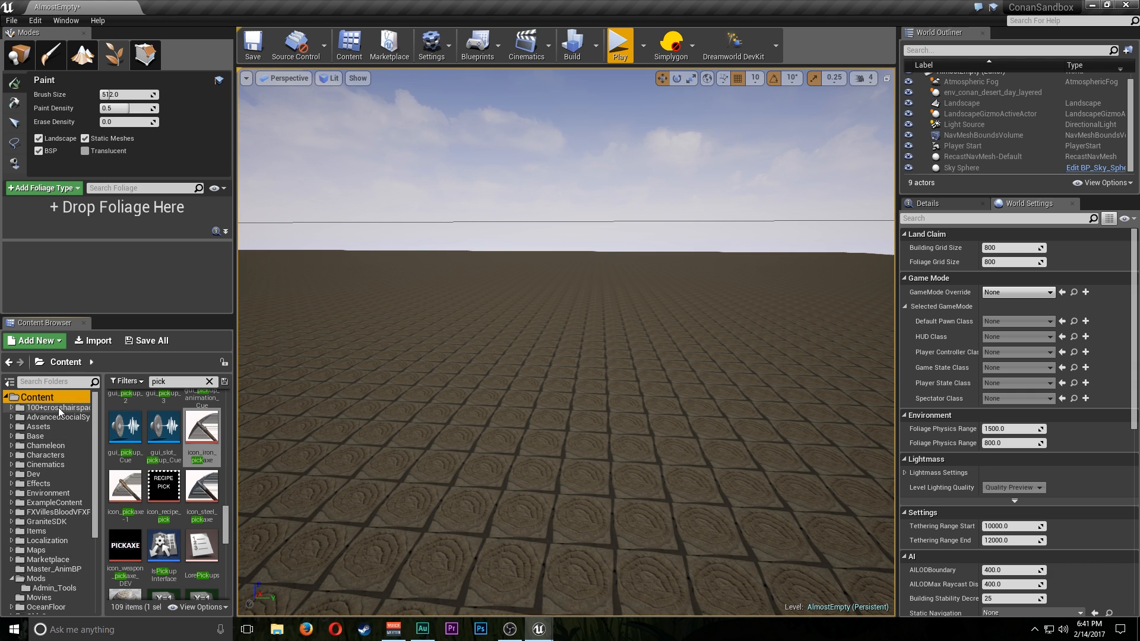
pyautogui.click(209, 381)
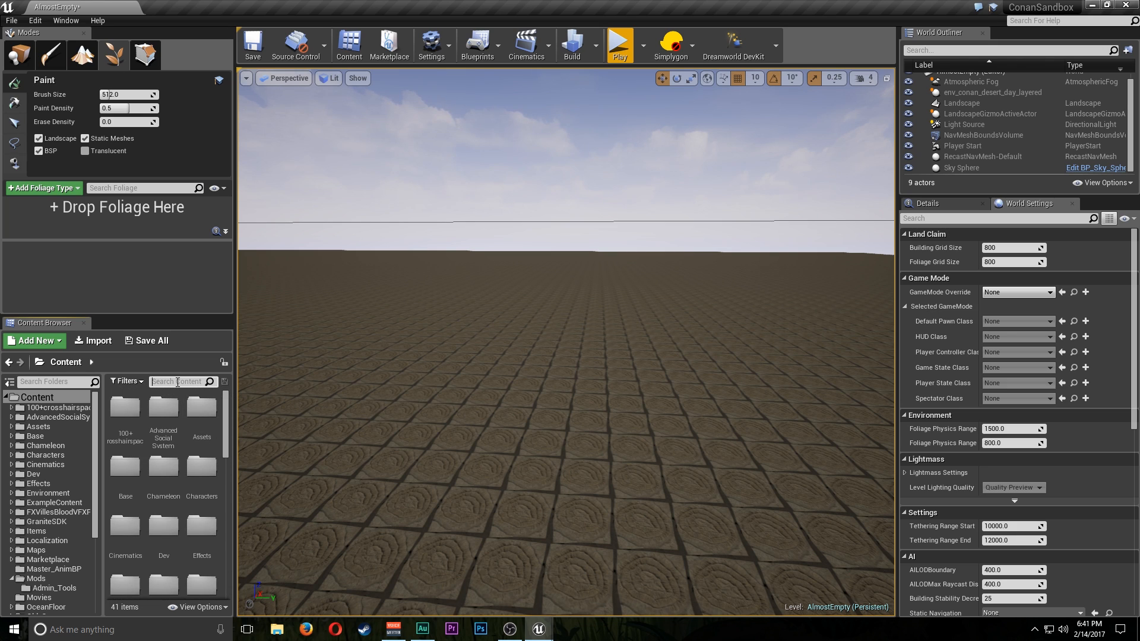
pyautogui.click(53, 397)
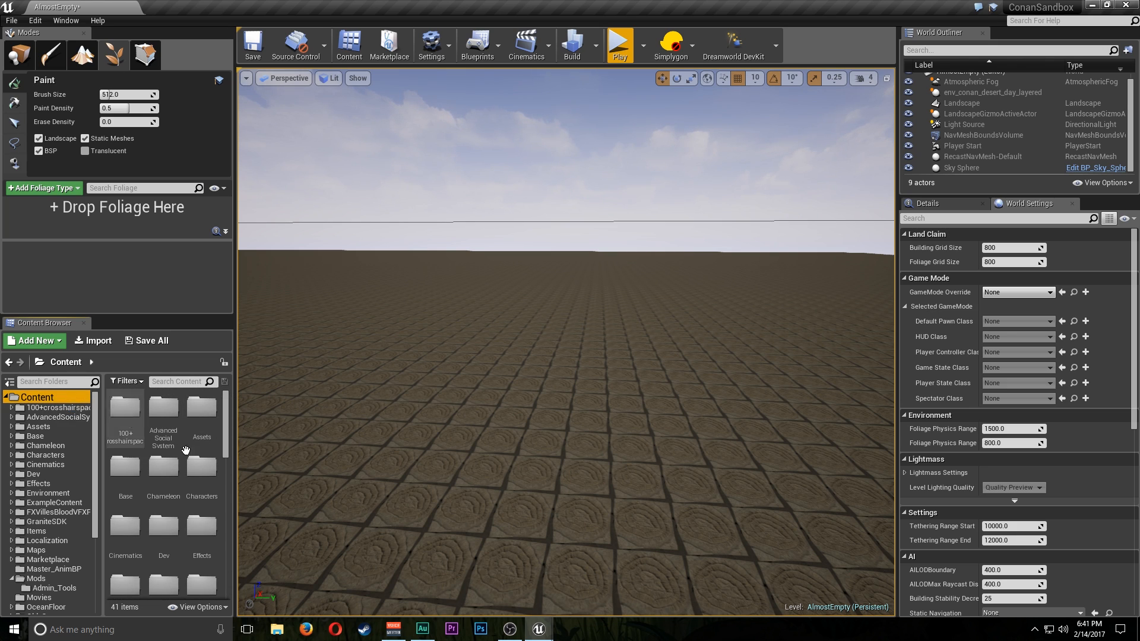
# Search the Base folder for "rock" and look through the matching assets
pyautogui.click(36, 436)
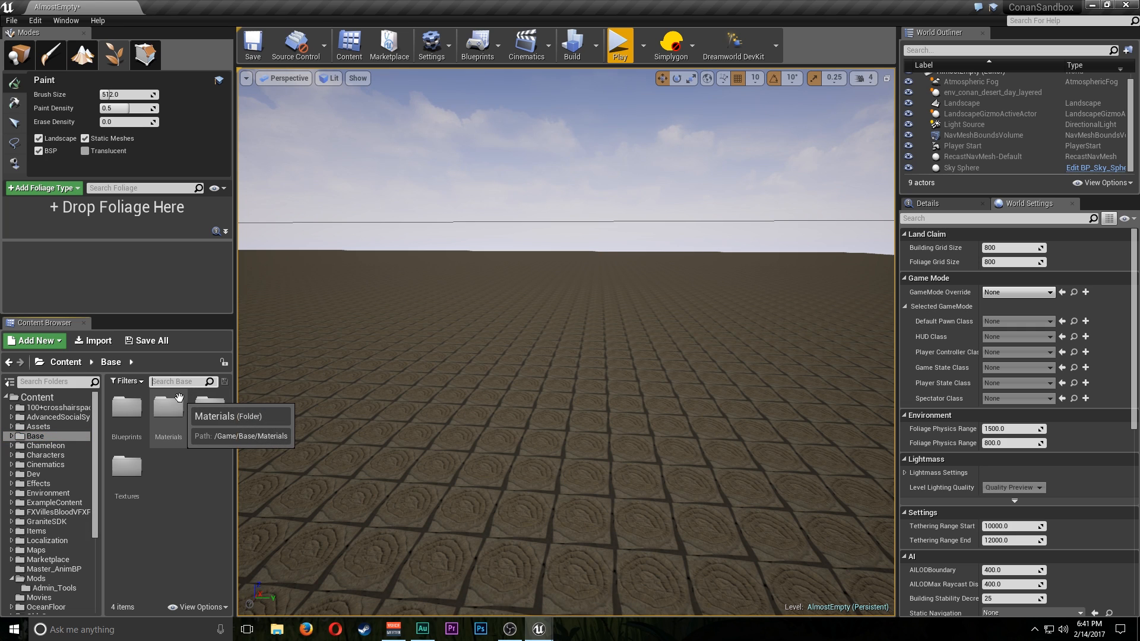
pyautogui.write('rock')
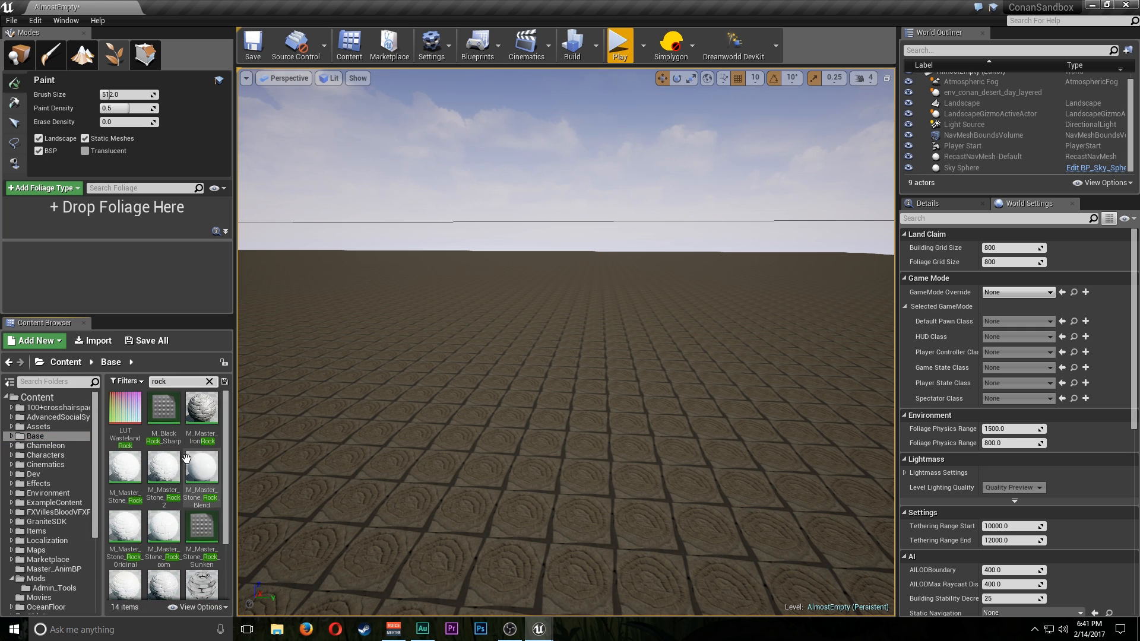
pyautogui.scroll(-2, 190, 454)
pyautogui.scroll(2, 186, 460)
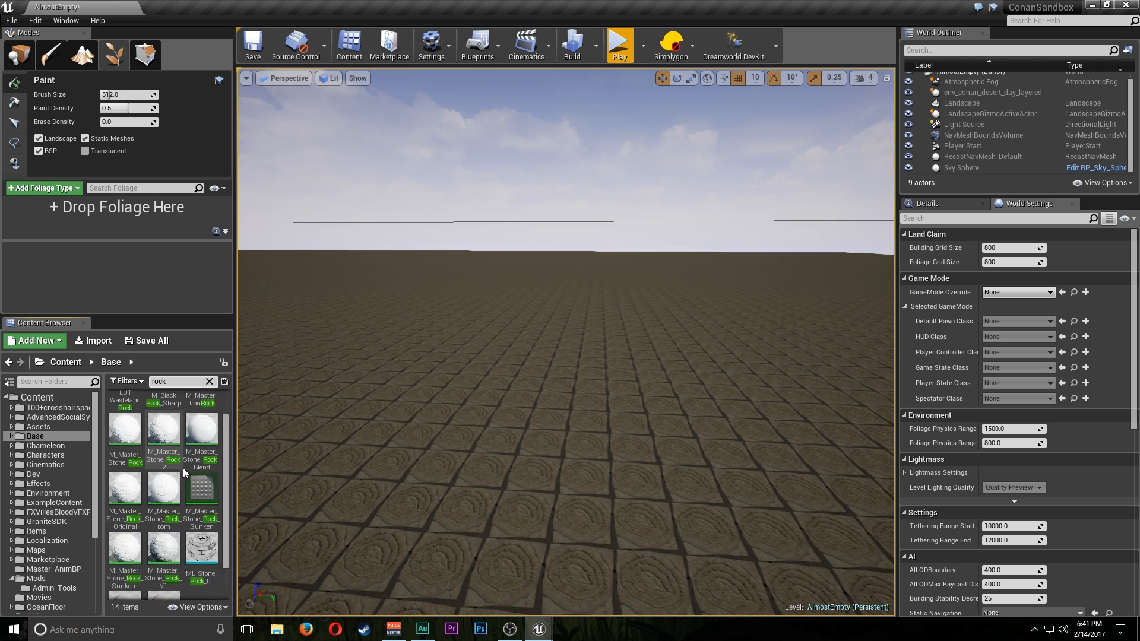
# Widen the "rock" search to the whole Content folder and inspect the Cliff02 static mesh
pyautogui.click(41, 398)
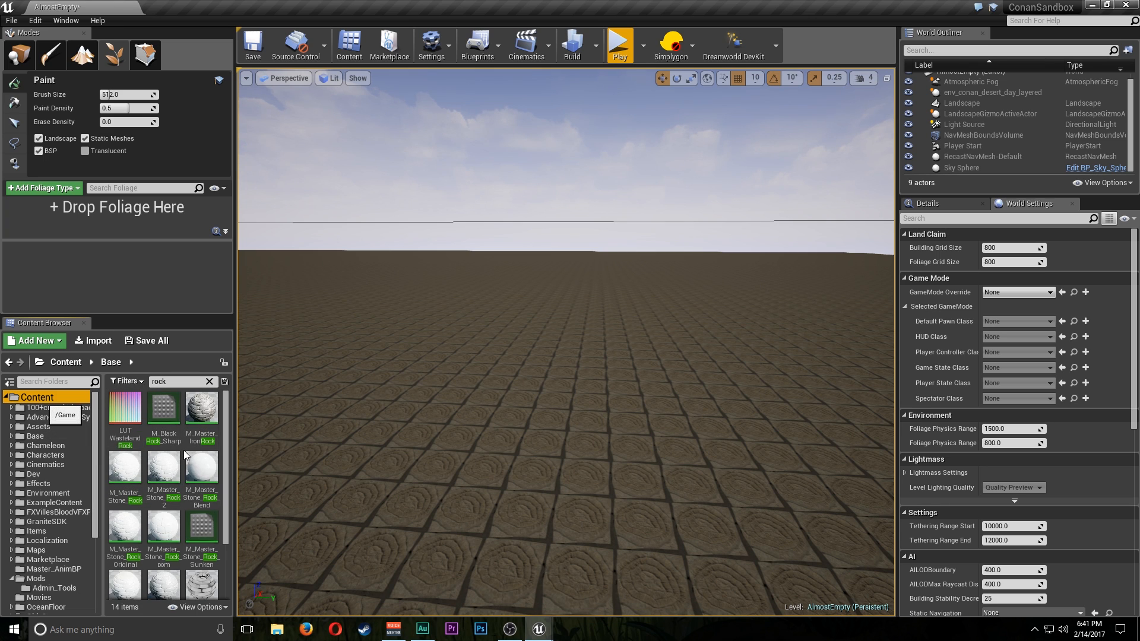
pyautogui.scroll(-8, 196, 446)
pyautogui.scroll(-4, 196, 446)
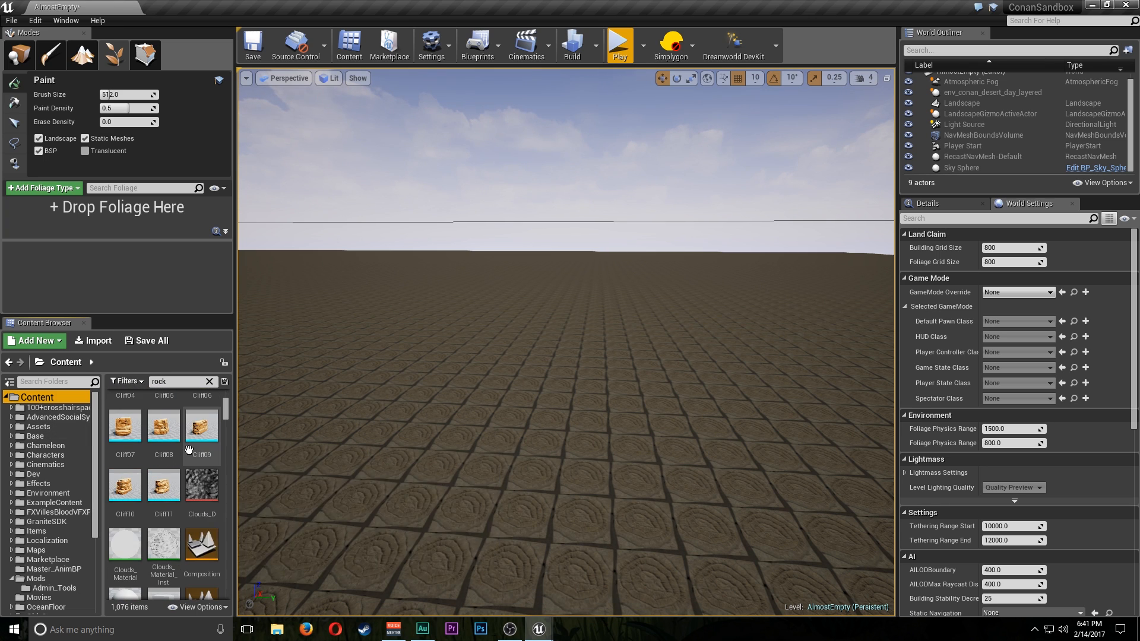
pyautogui.scroll(4, 188, 452)
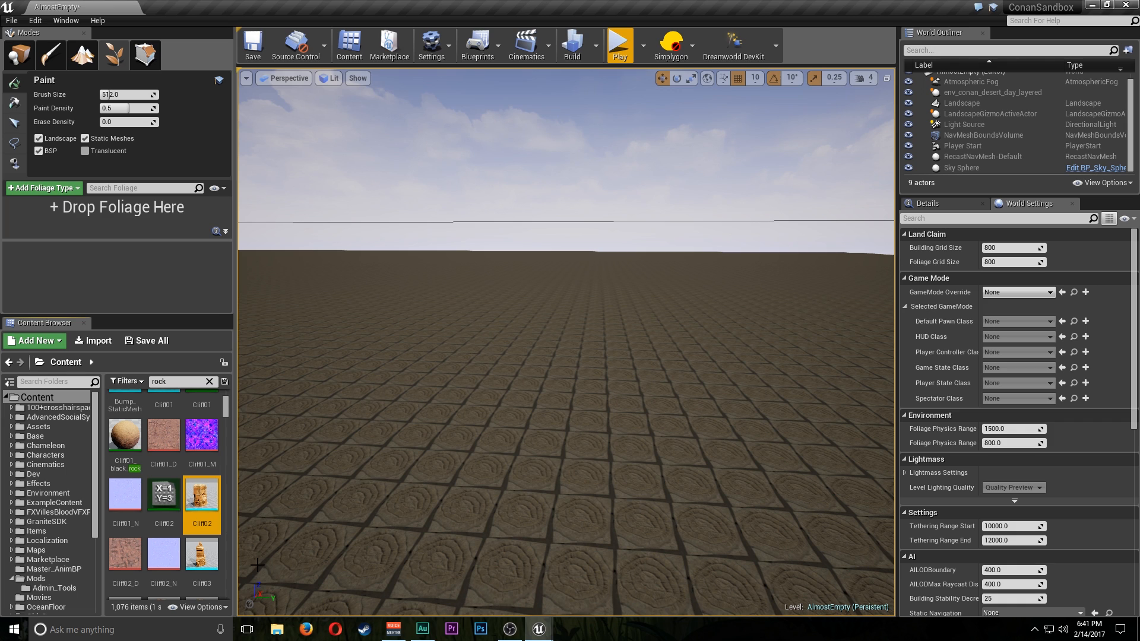
pyautogui.click(196, 493)
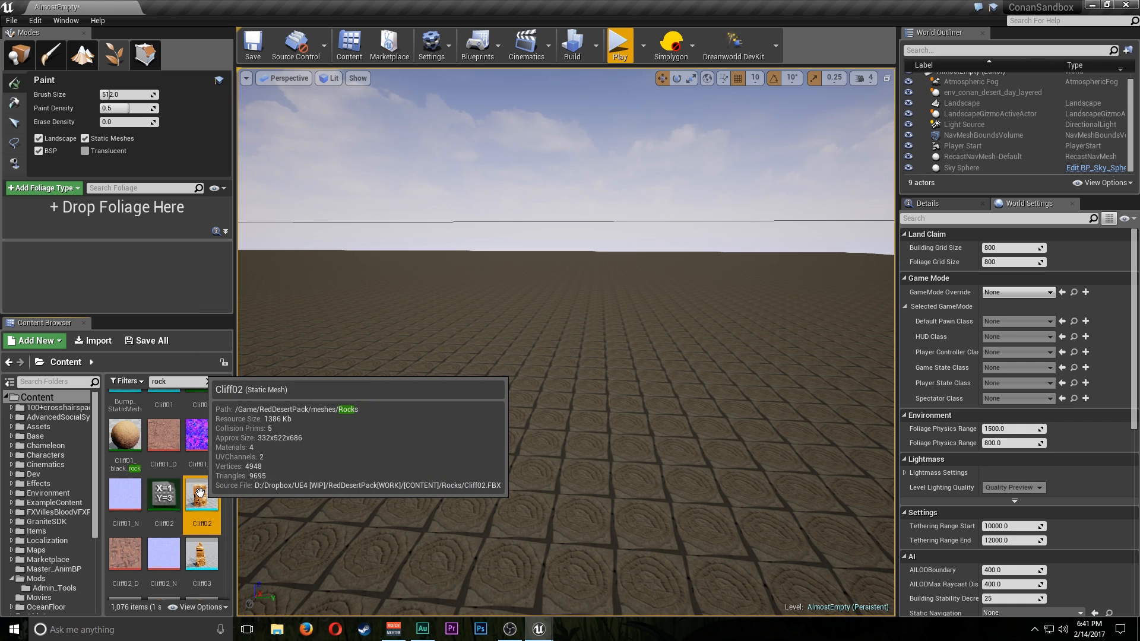
# Find the Desert_rock_sharp_03_FoliageType asset among the rock assets and select it
pyautogui.scroll(-6, 200, 491)
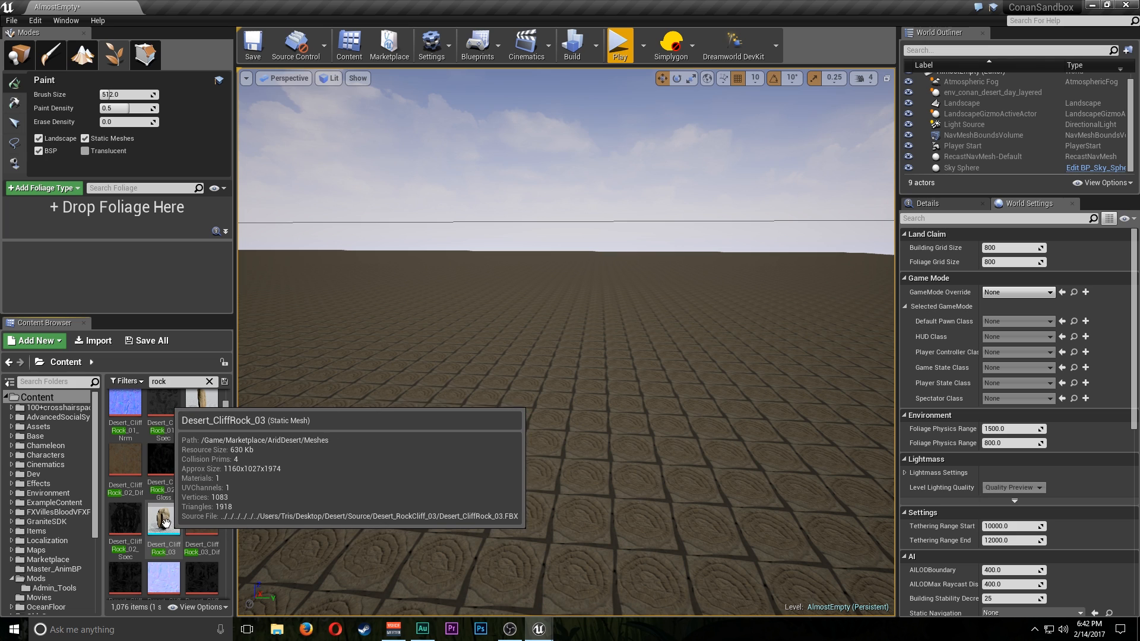
pyautogui.scroll(-5, 169, 487)
pyautogui.click(175, 442)
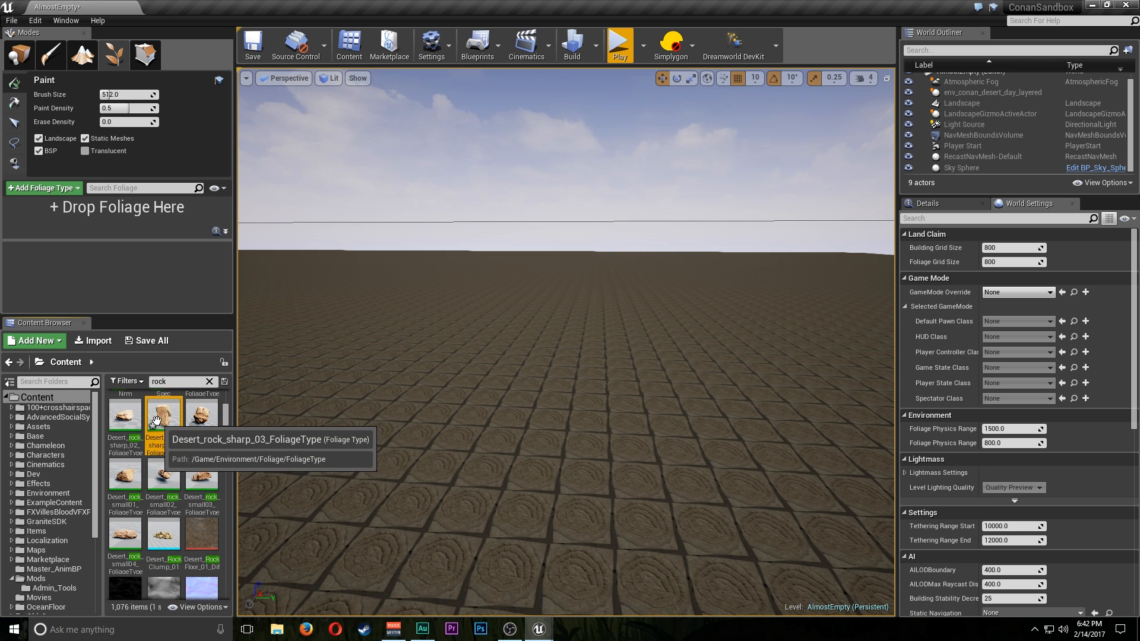
# Add Desert_rock_sharp_03_FoliageType to the foliage painting palette and select it as the foliage to paint
pyautogui.click(20, 58)
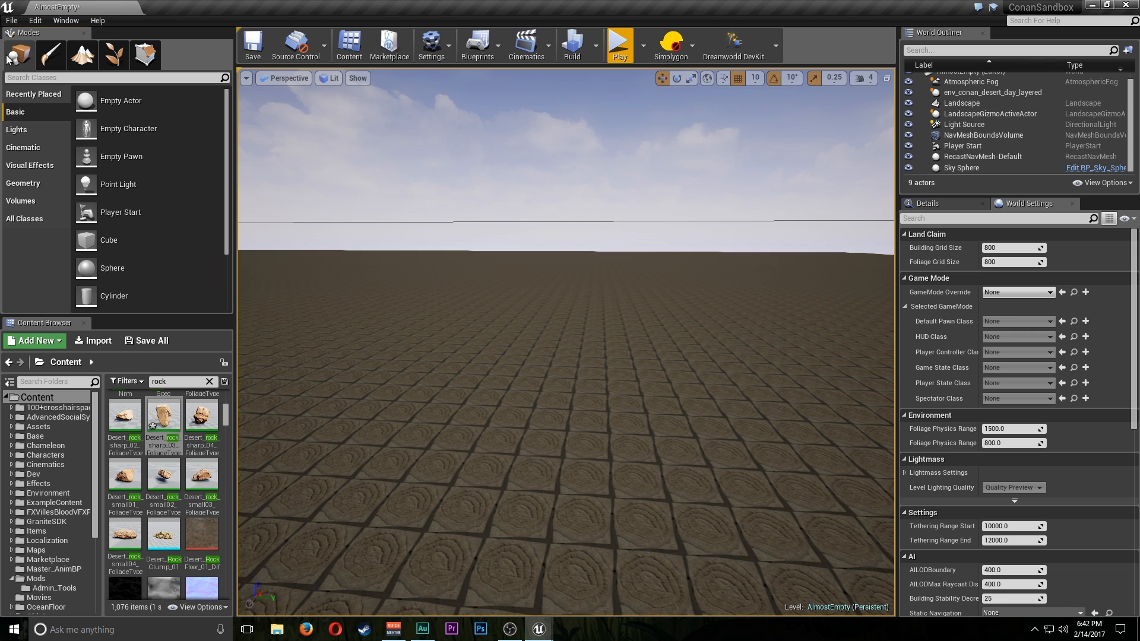
pyautogui.click(113, 56)
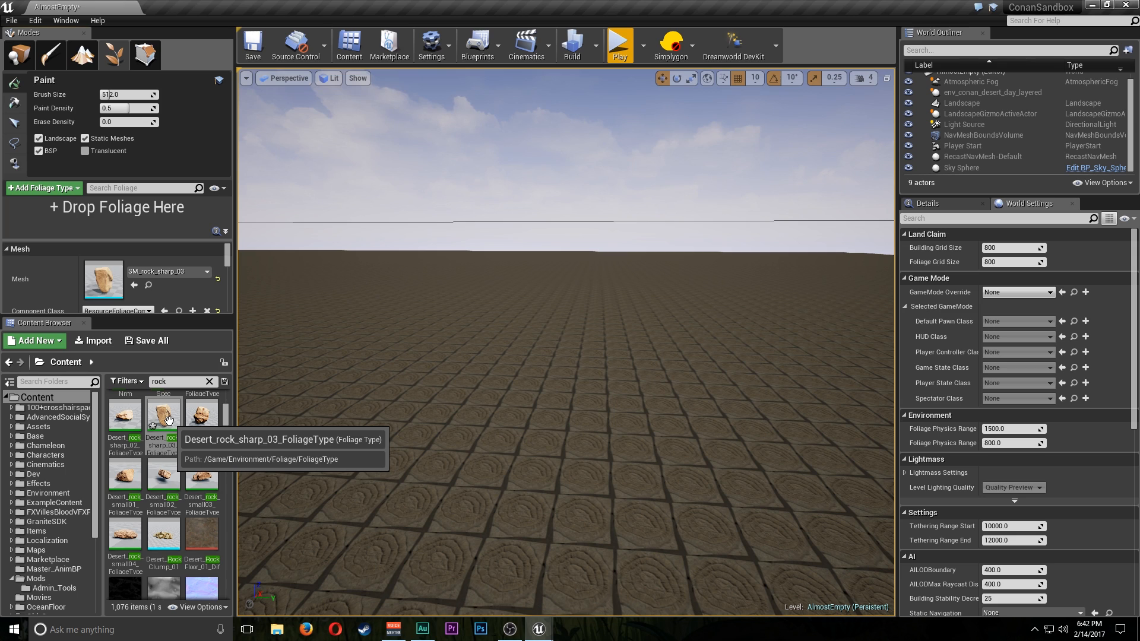
pyautogui.moveTo(169, 420); pyautogui.dragTo(129, 211)
pyautogui.click(15, 212)
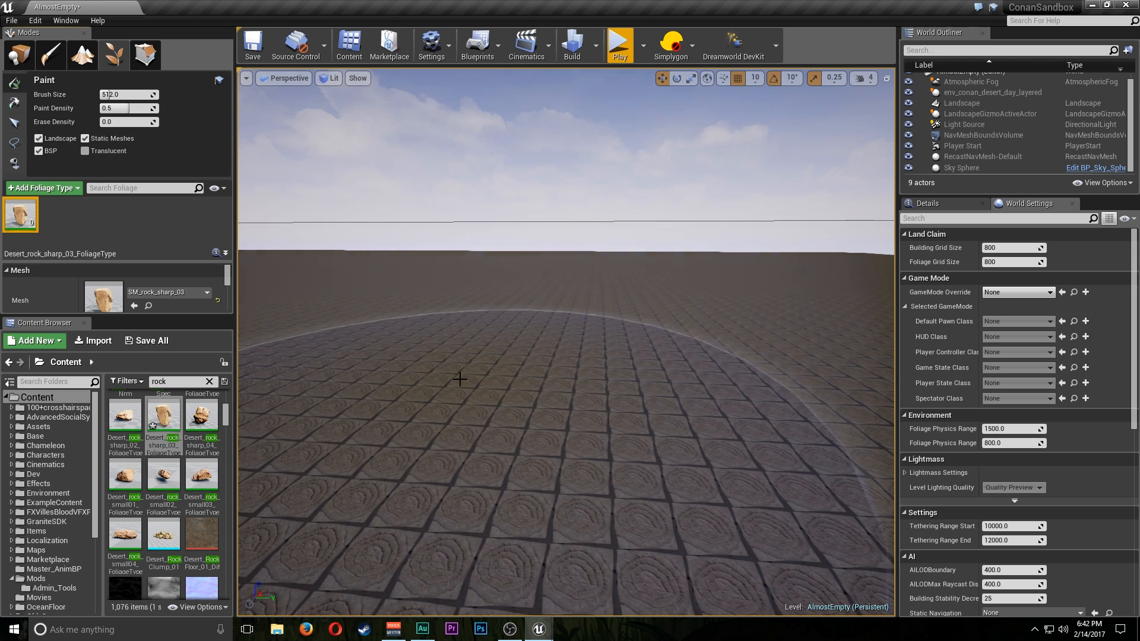
# Paint Desert_rock_sharp_03 rocks across an open area of the landscape with the 512 foliage brush
pyautogui.scroll(-5, 482, 370)
pyautogui.moveTo(483, 370)
pyautogui.mouseDown(button='right')
pyautogui.moveTo(434, 416)
pyautogui.moveTo(386, 380)
pyautogui.moveTo(417, 342)
pyautogui.moveTo(433, 356)
pyautogui.mouseUp(button='right')
pyautogui.scroll(3, 531, 370)
pyautogui.moveTo(539, 370); pyautogui.dragTo(542, 359, button='right')
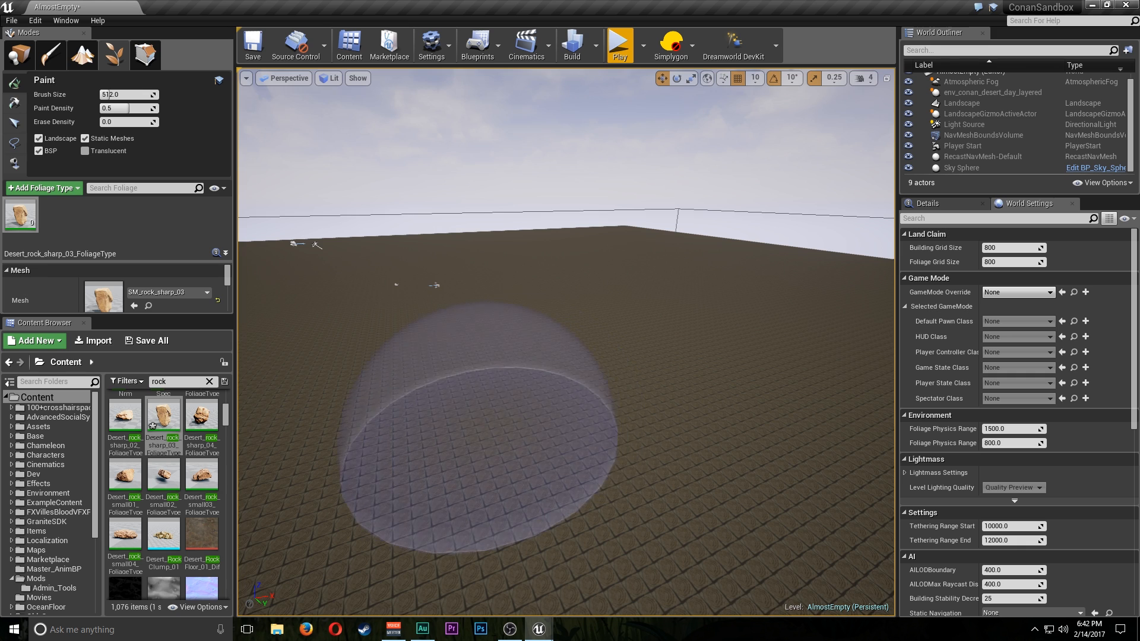
pyautogui.moveTo(497, 433)
pyautogui.mouseDown()
pyautogui.moveTo(616, 305)
pyautogui.moveTo(476, 357)
pyautogui.moveTo(456, 399)
pyautogui.moveTo(580, 445)
pyautogui.mouseUp()
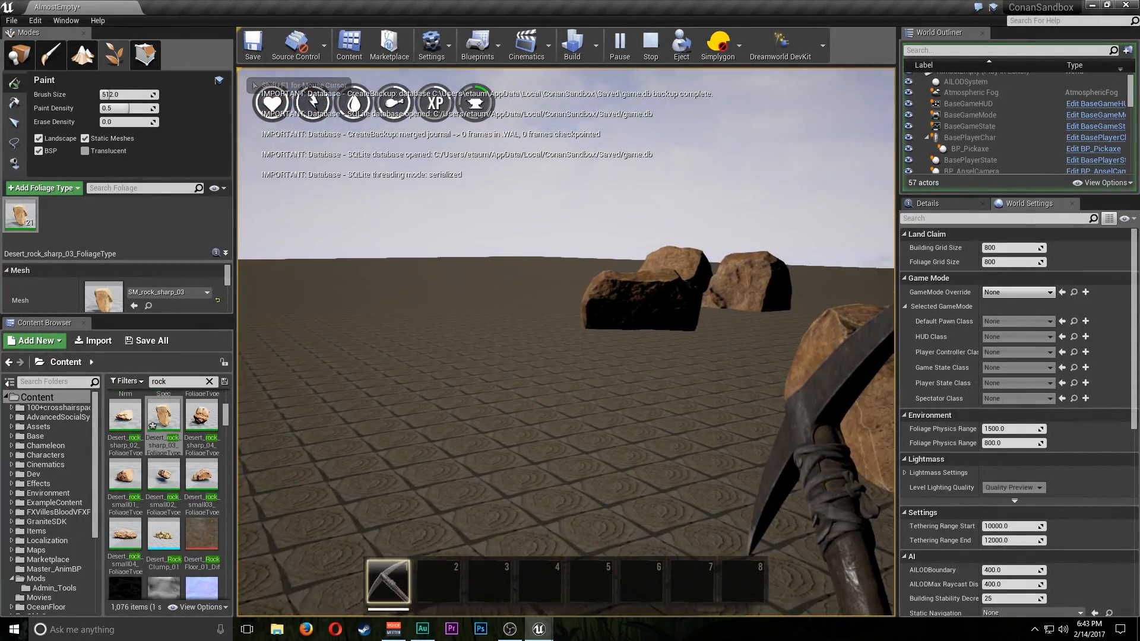
# Play-test the painted rocks by mining several of them with the pickaxe, and end the play session
pyautogui.press('w')
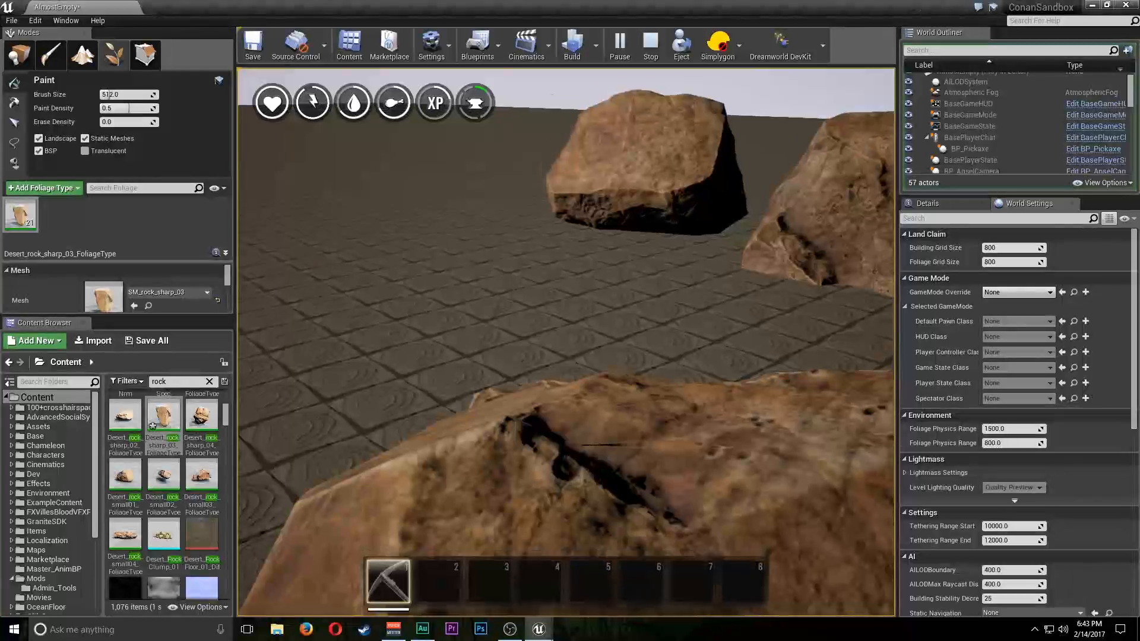
pyautogui.click(566, 343)
pyautogui.click(566, 342)
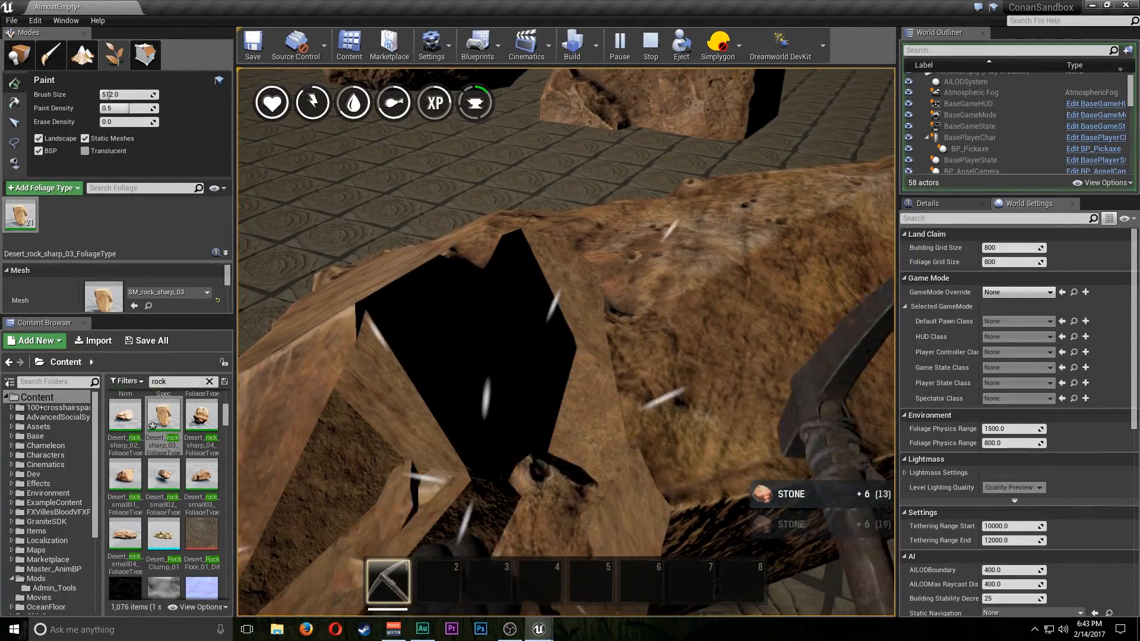
pyautogui.click(566, 342)
pyautogui.press('w')
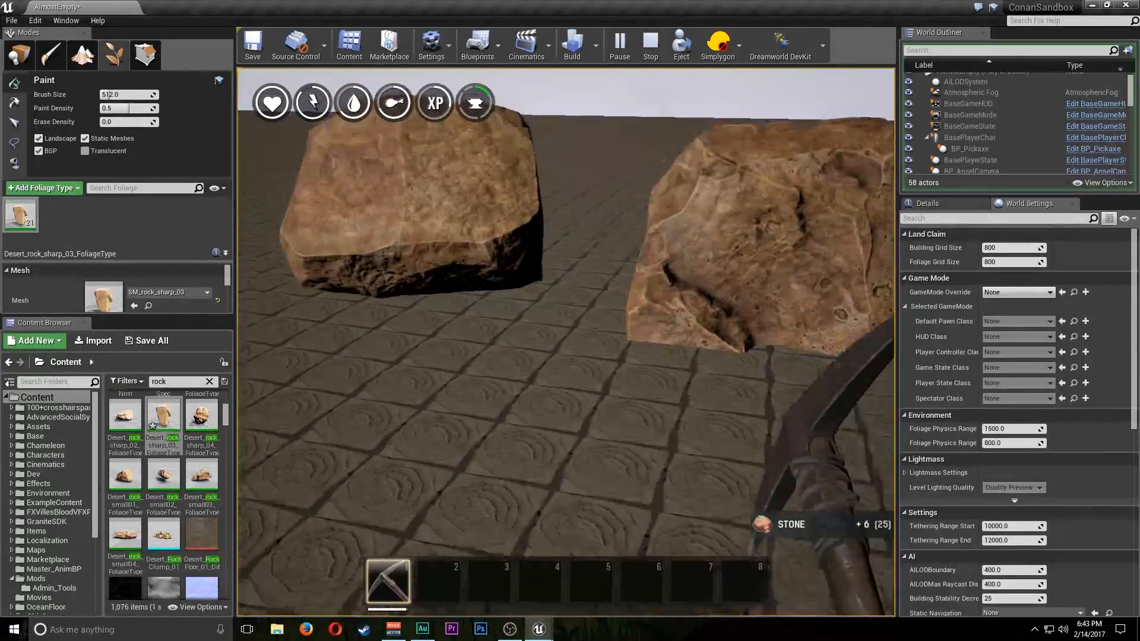
pyautogui.press('w')
pyautogui.click(566, 342)
pyautogui.click(566, 342)
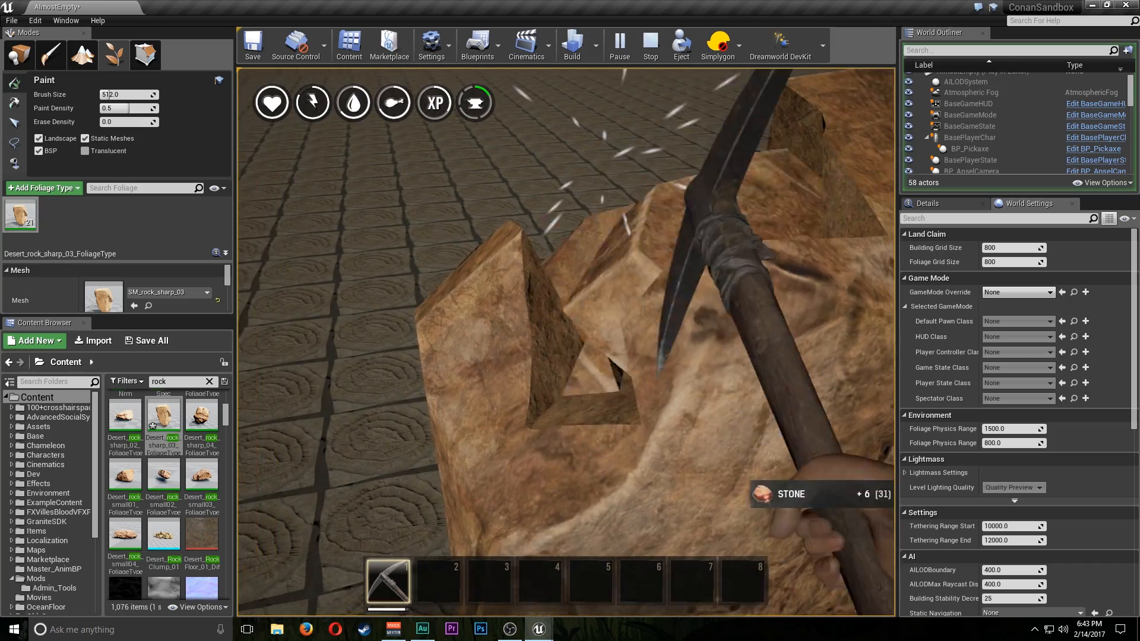
pyautogui.click(566, 342)
pyautogui.press('w')
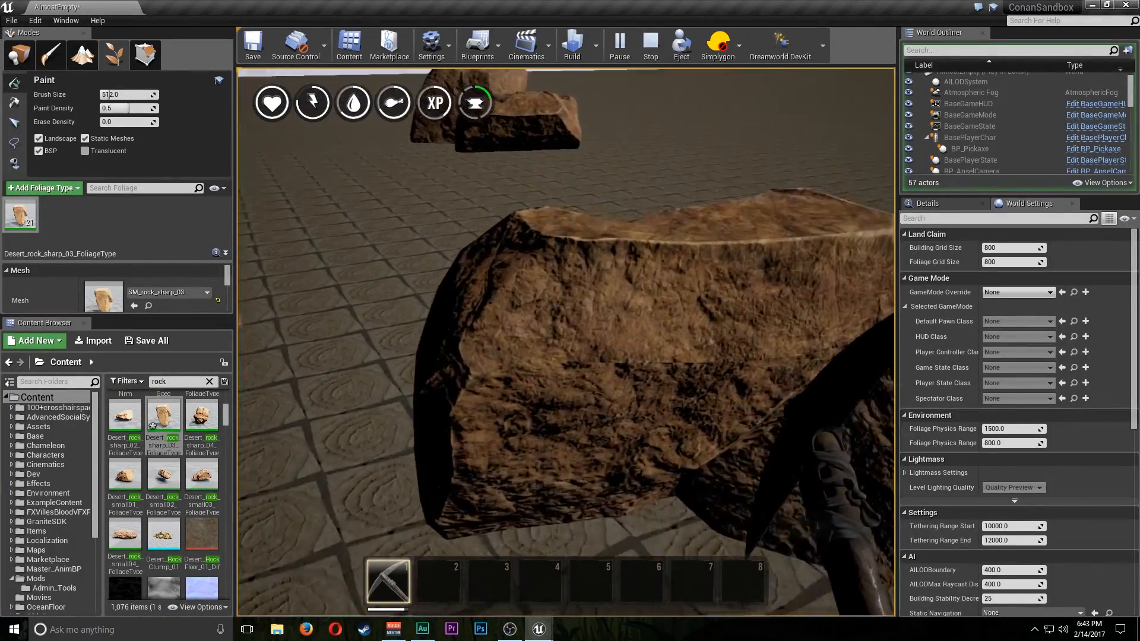
pyautogui.press('w')
pyautogui.click(566, 342)
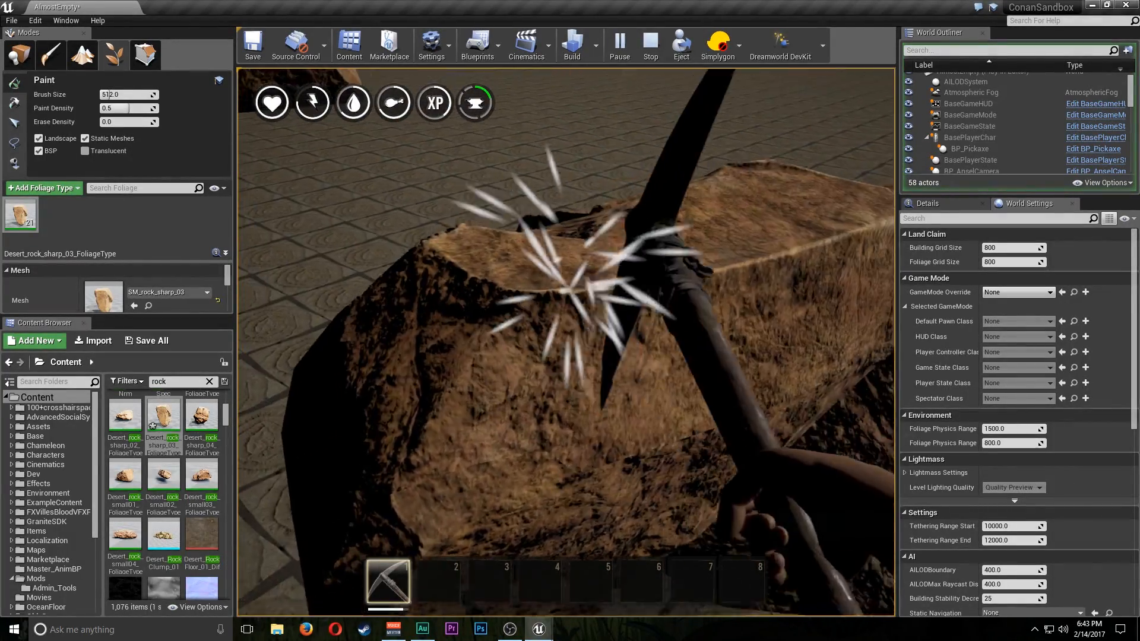
pyautogui.click(566, 342)
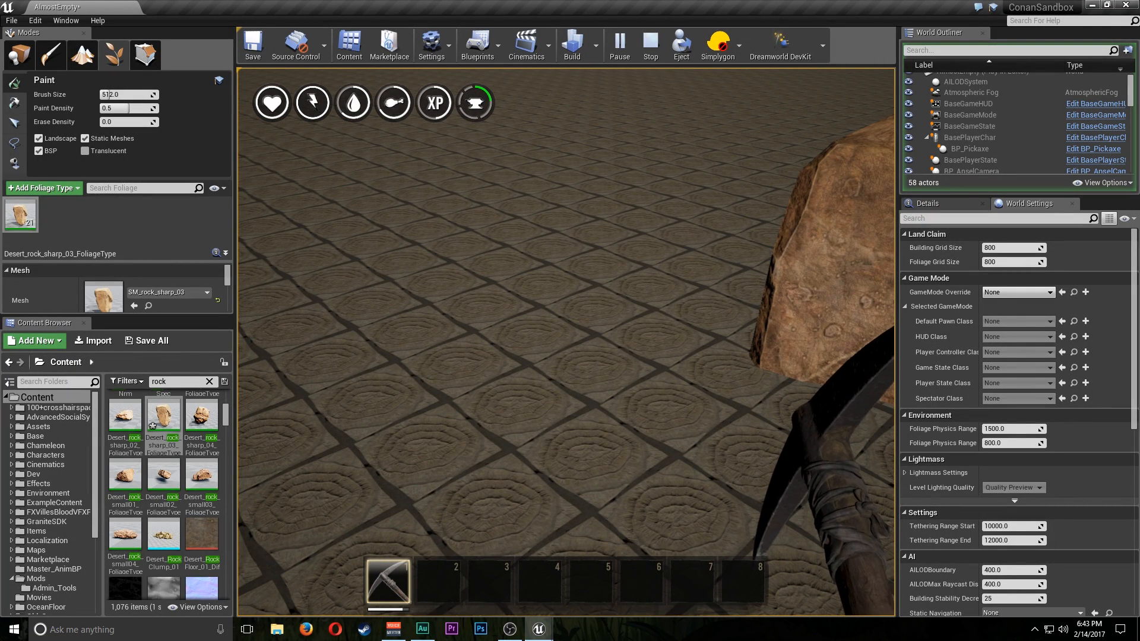
pyautogui.press('Escape')
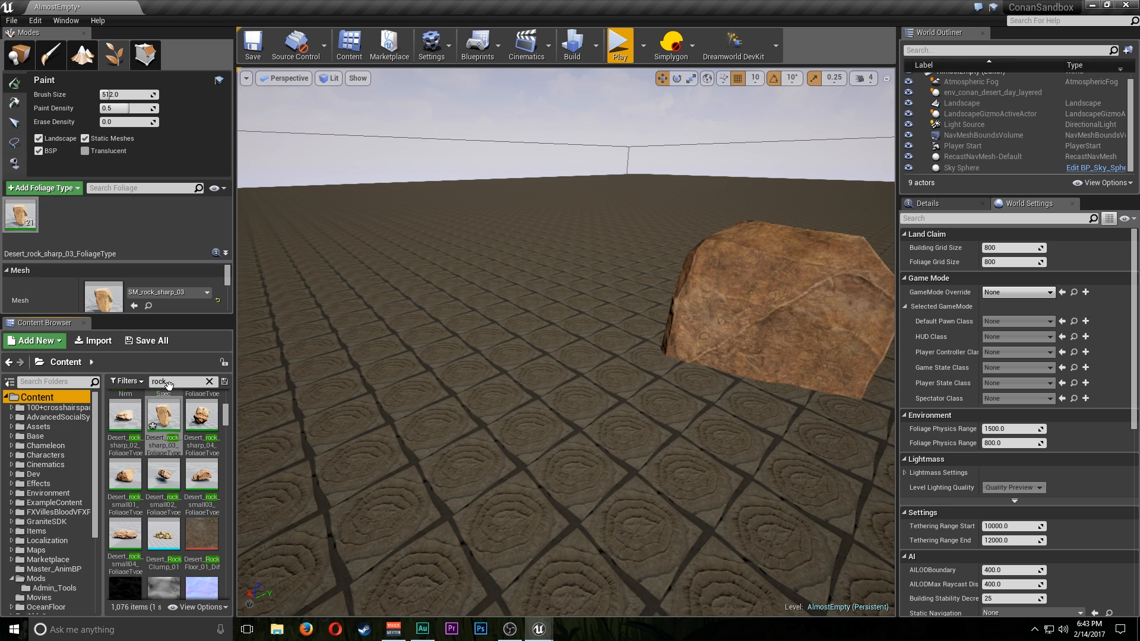
# Replace the "rock" asset search with "itemtab" and open the ItemTable data table
pyautogui.click(209, 381)
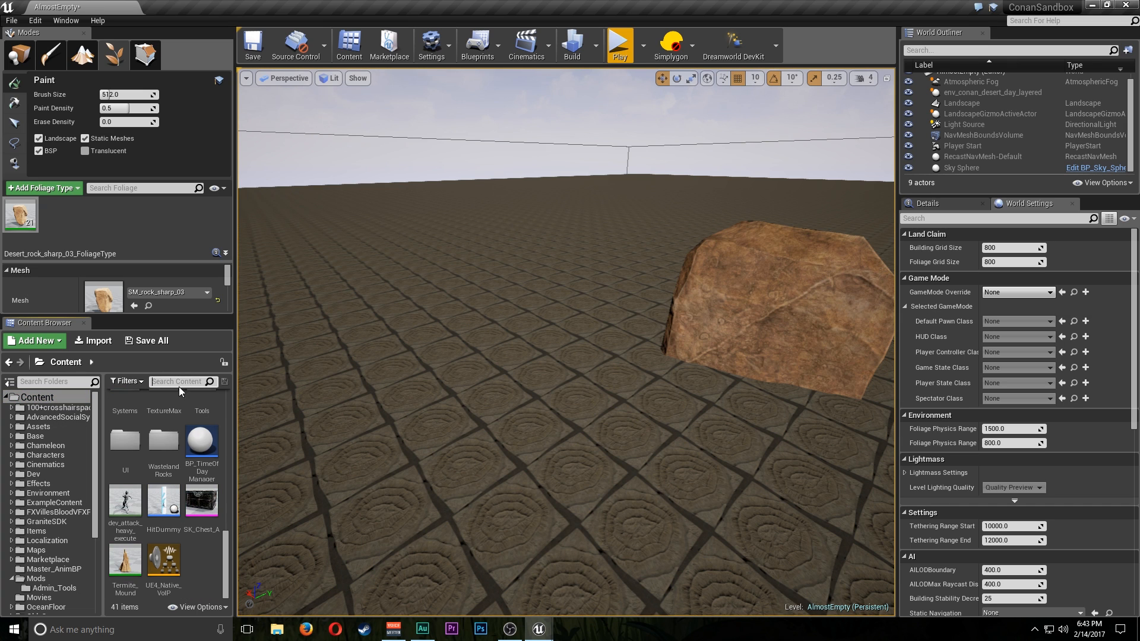
pyautogui.moveTo(226, 549); pyautogui.dragTo(213, 389)
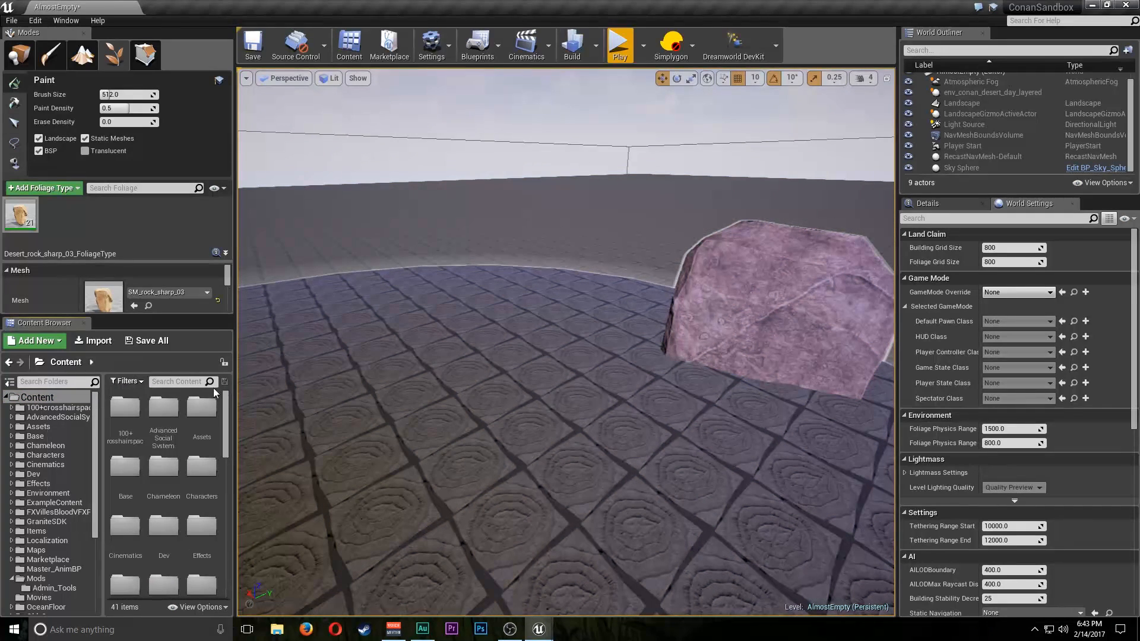
pyautogui.click(174, 384)
pyautogui.write('it')
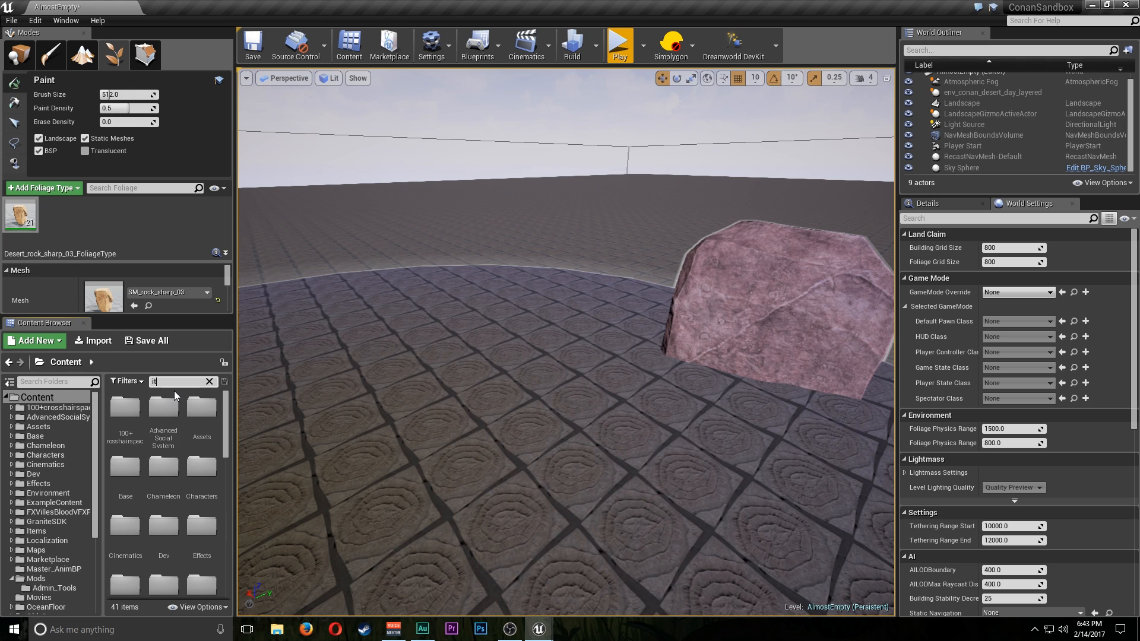
pyautogui.write('emtab')
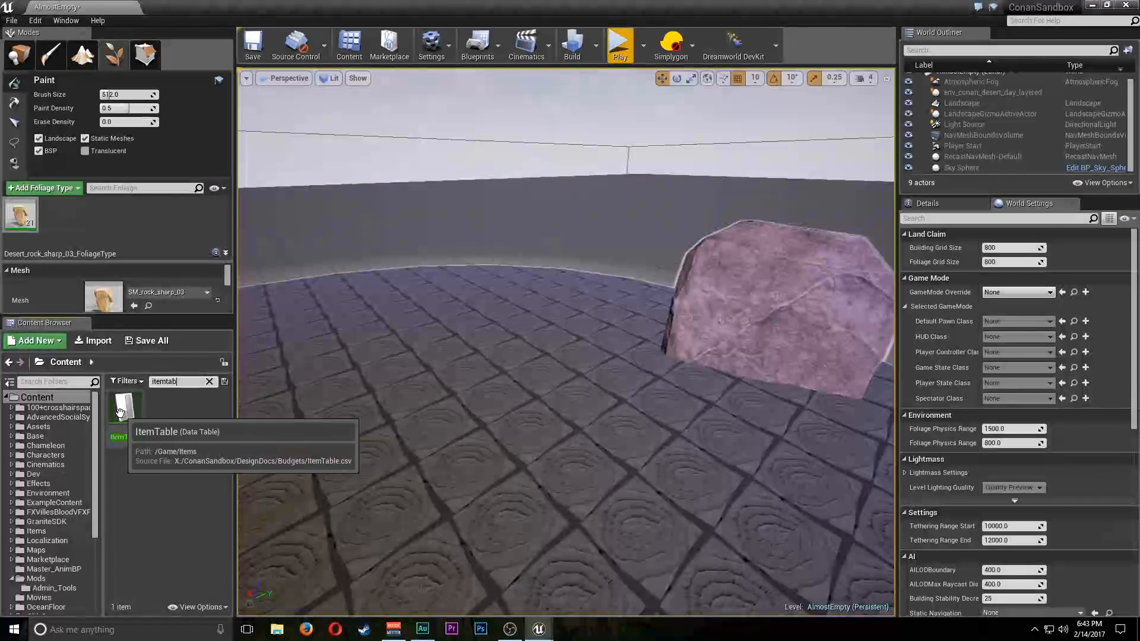
pyautogui.doubleClick(120, 412)
pyautogui.moveTo(541, 102); pyautogui.dragTo(477, 95)
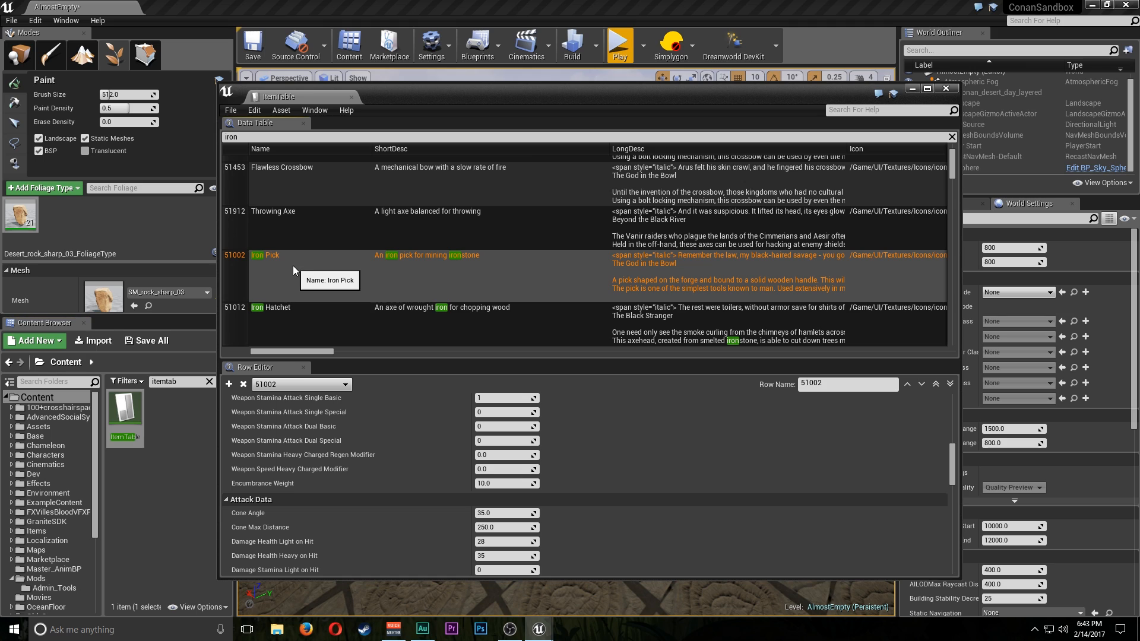
# Inspect the Iron Pick's Harvest Damage in row 51002 and launch a play session
pyautogui.scroll(-5, 340, 459)
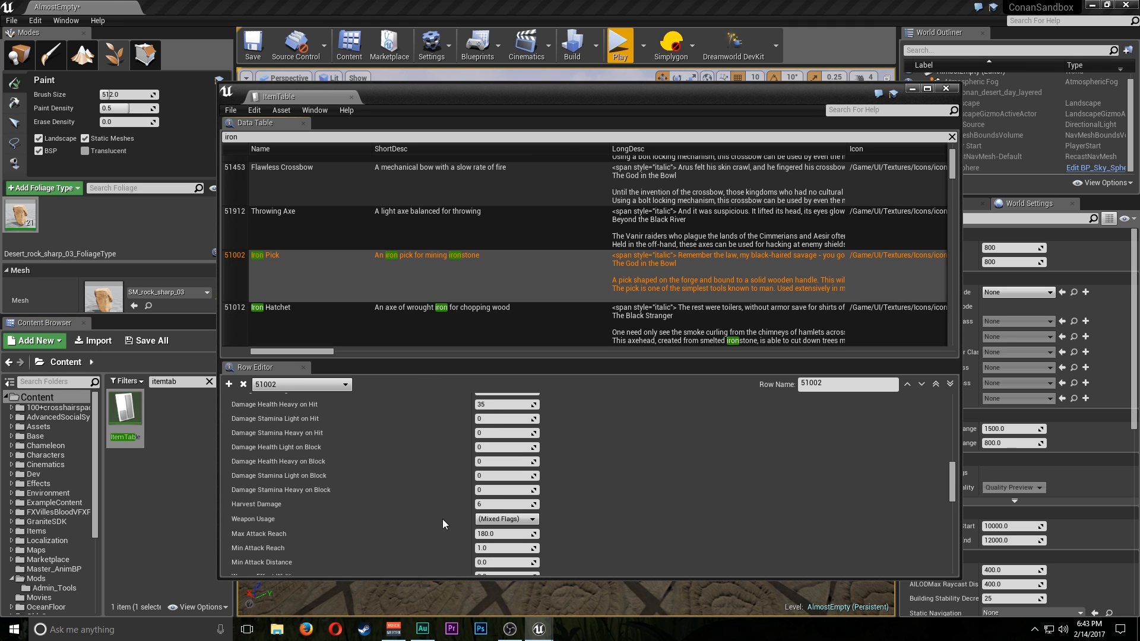
pyautogui.click(505, 504)
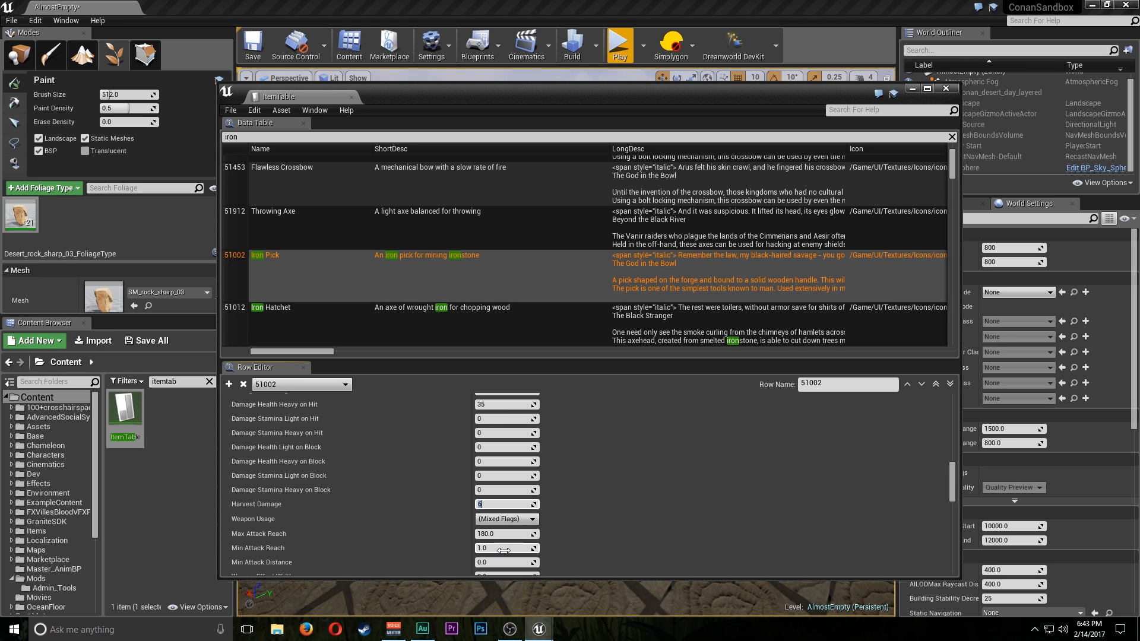
pyautogui.click(913, 88)
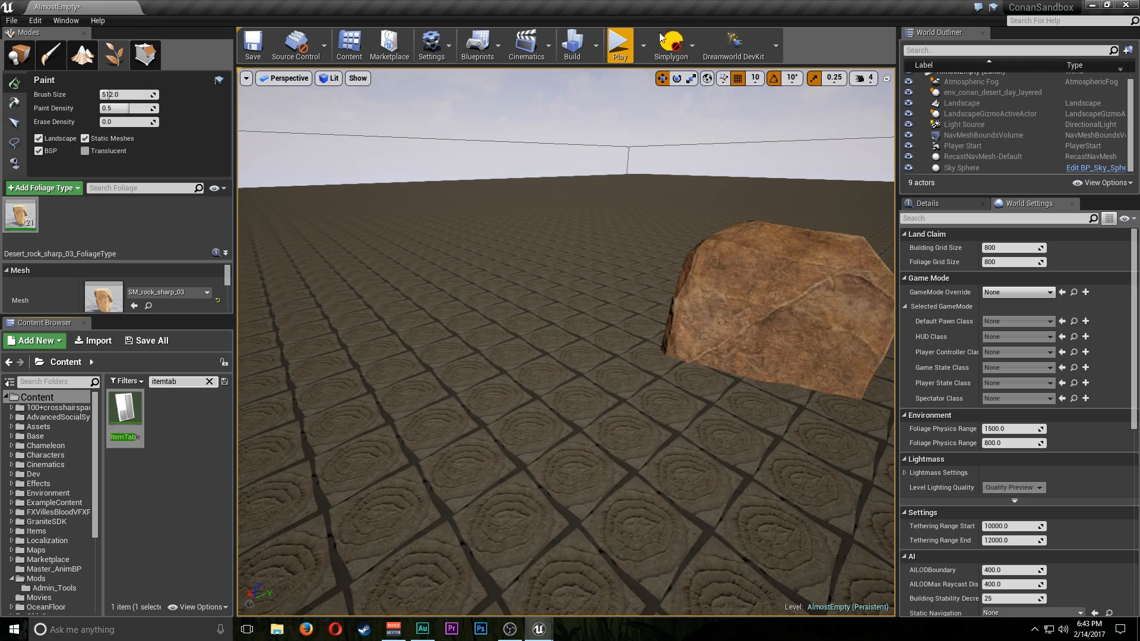
pyautogui.click(620, 47)
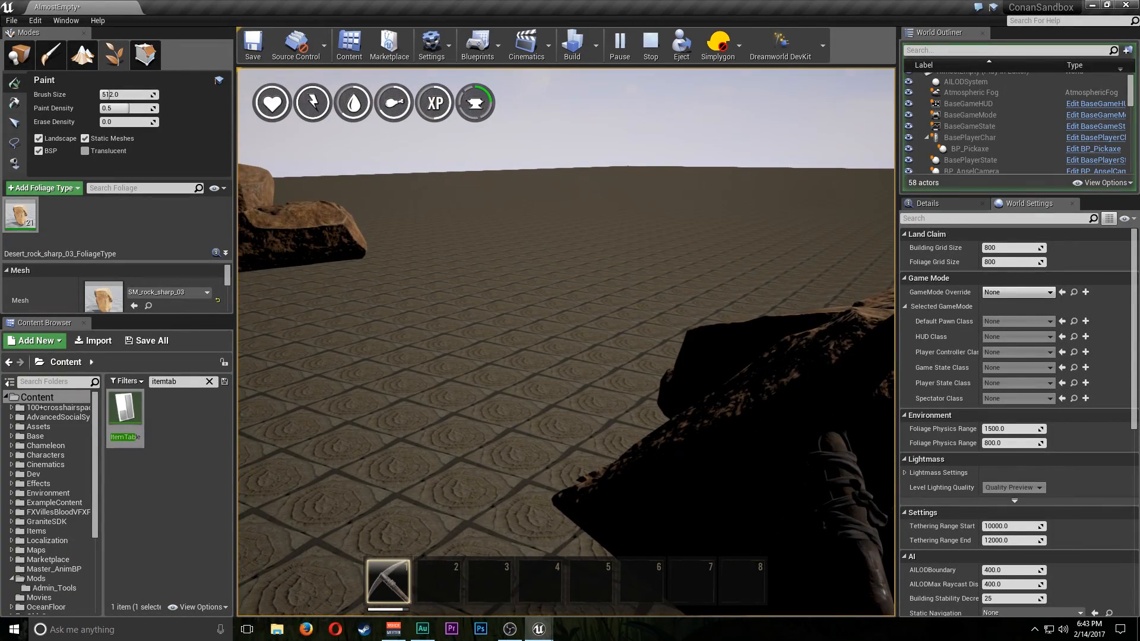
pyautogui.hotkey('alt', 'Tab')
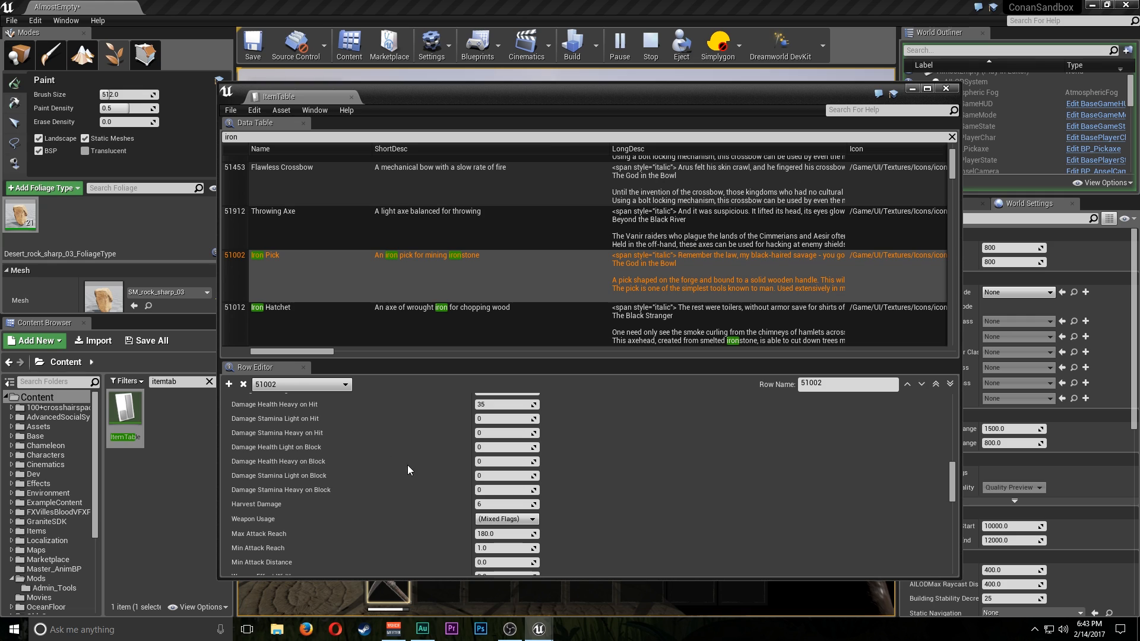
# Set the Iron Pick's Harvest Damage to 15, save the ItemTable and put its window away
pyautogui.click(499, 504)
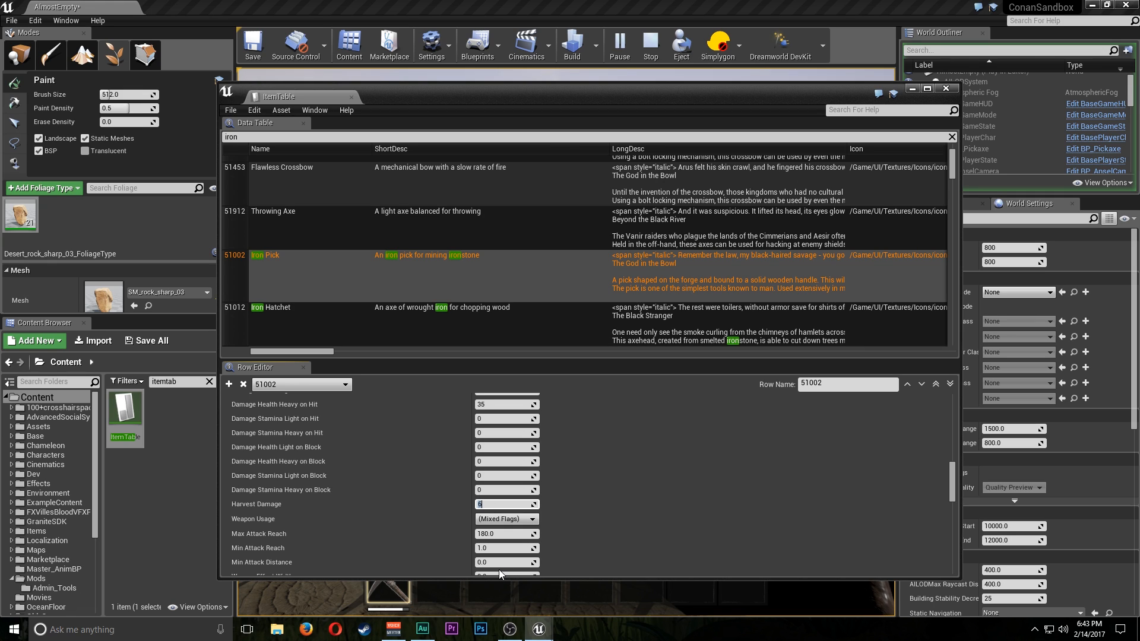
pyautogui.click(231, 110)
pyautogui.click(248, 135)
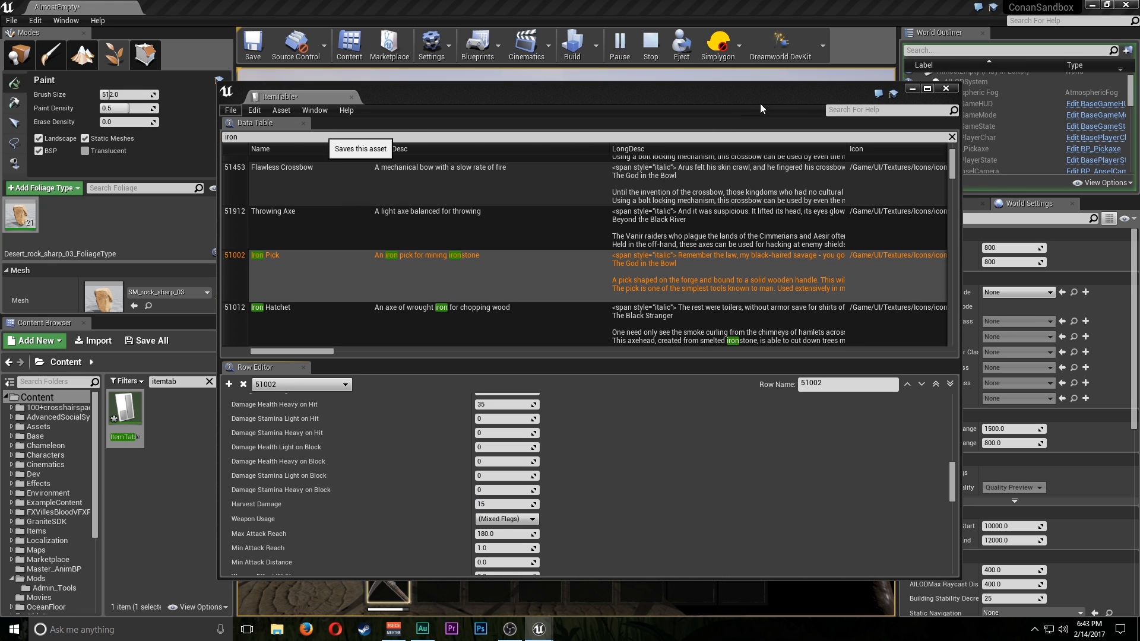
pyautogui.click(913, 88)
pyautogui.click(893, 90)
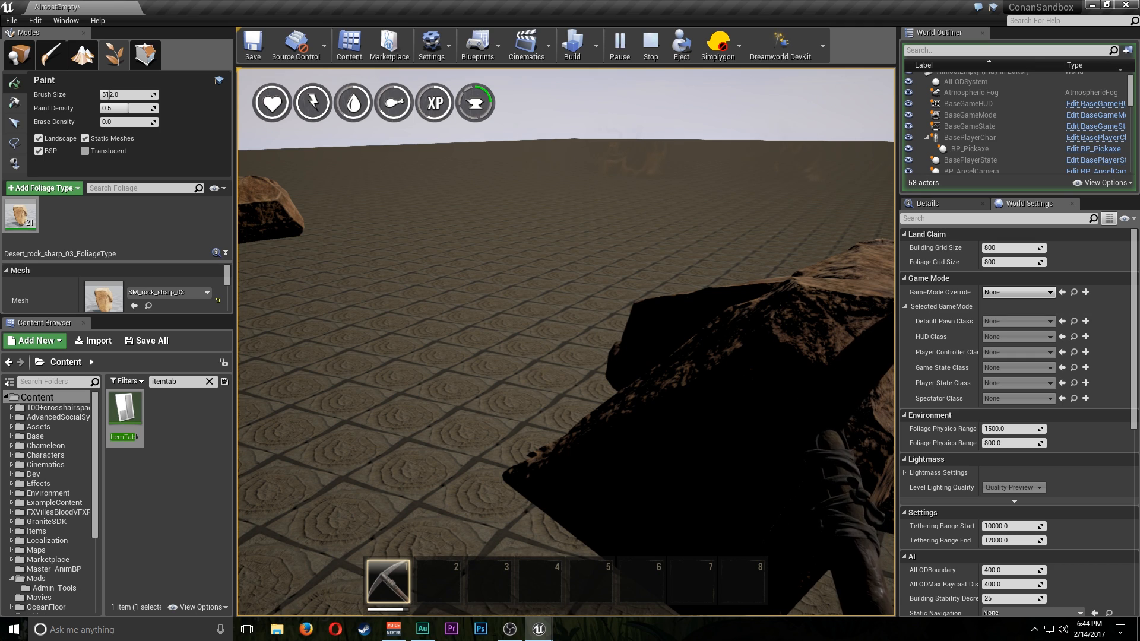
# Restart the play session, mine several rocks to test the changed pick, and stop playing
pyautogui.press('Escape')
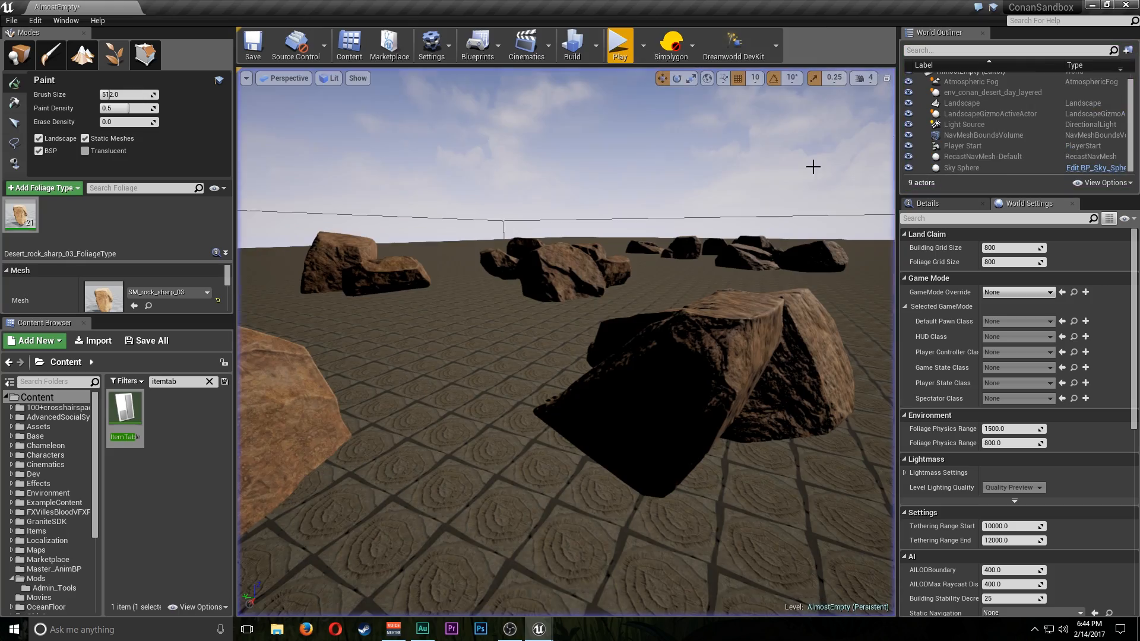
pyautogui.hotkey('alt', 'p')
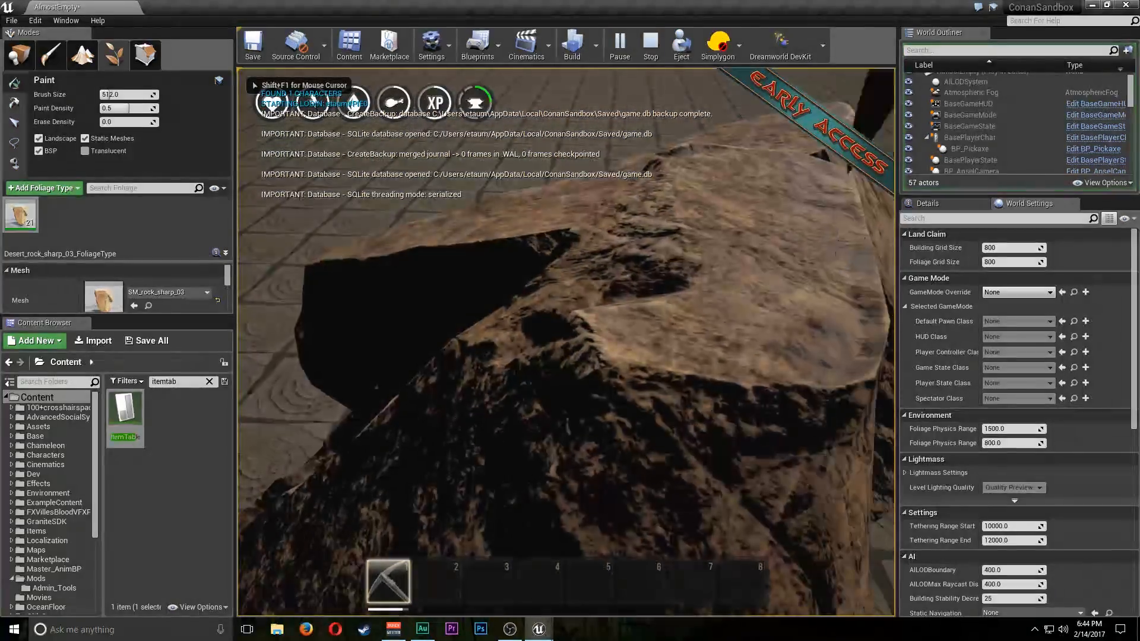
pyautogui.click(566, 343)
pyautogui.click(566, 342)
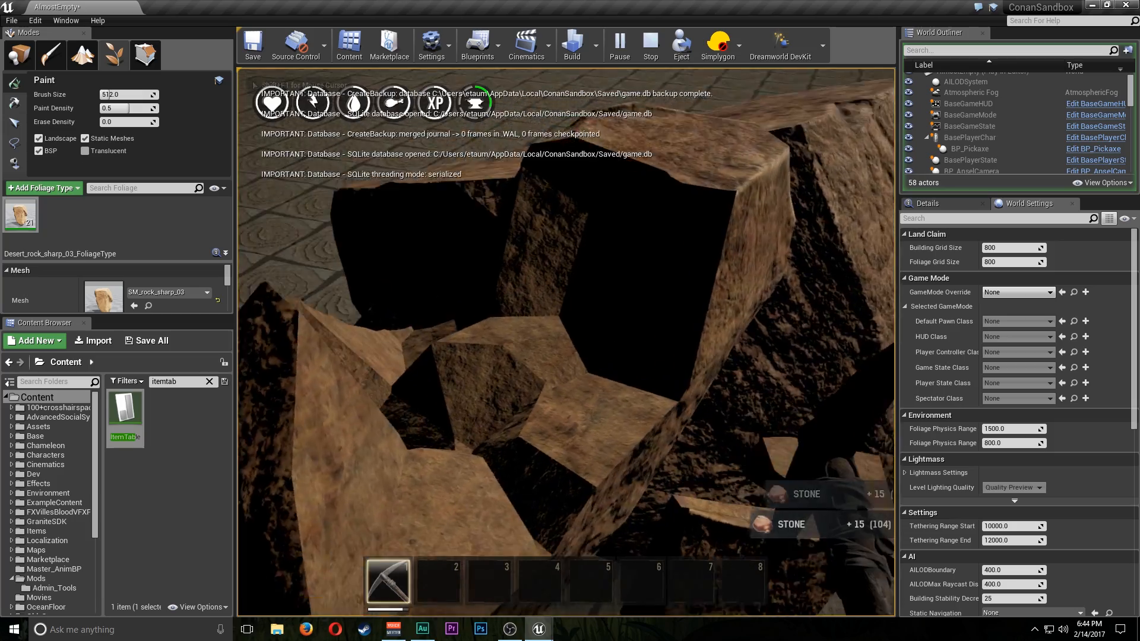
pyautogui.click(566, 342)
pyautogui.click(566, 342)
pyautogui.click(566, 343)
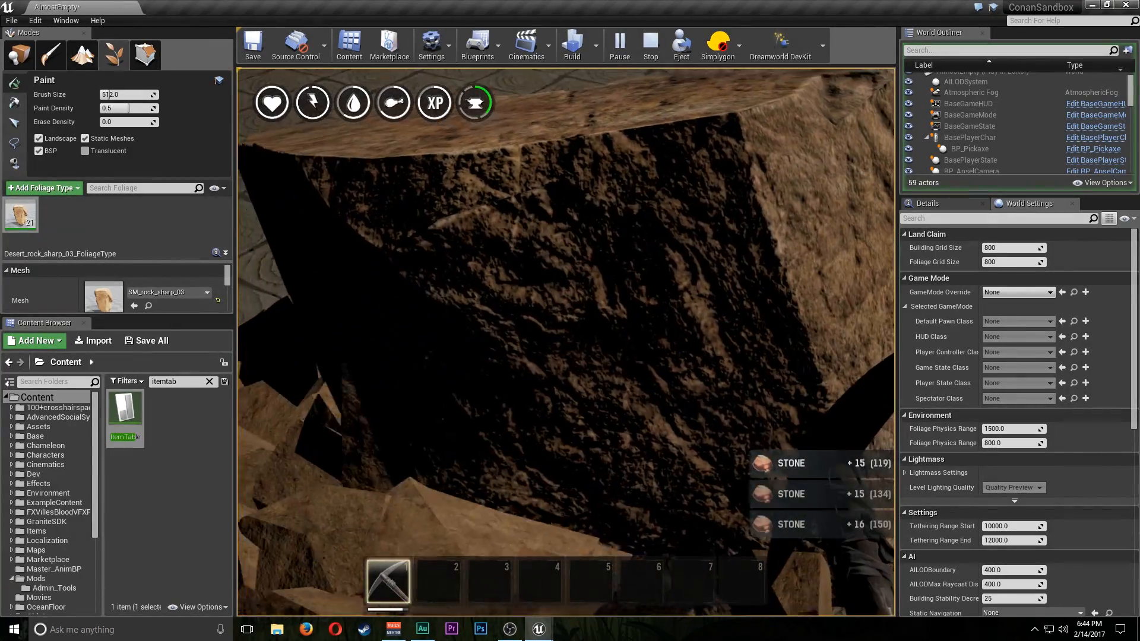
pyautogui.click(566, 342)
pyautogui.click(566, 342)
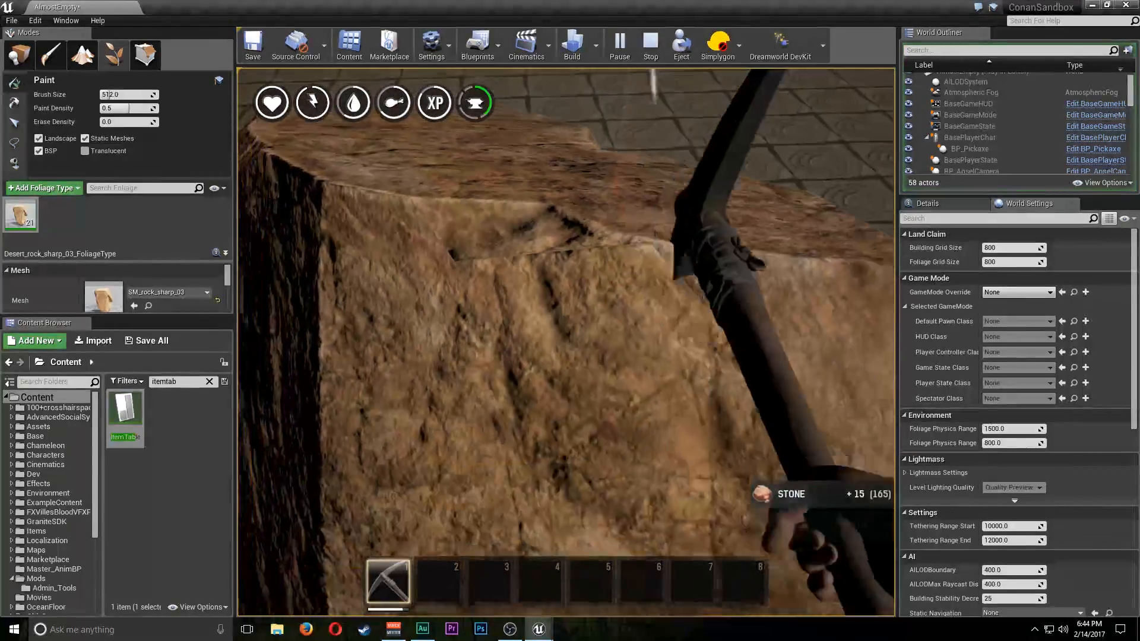
pyautogui.click(566, 342)
pyautogui.scroll(-3, 566, 342)
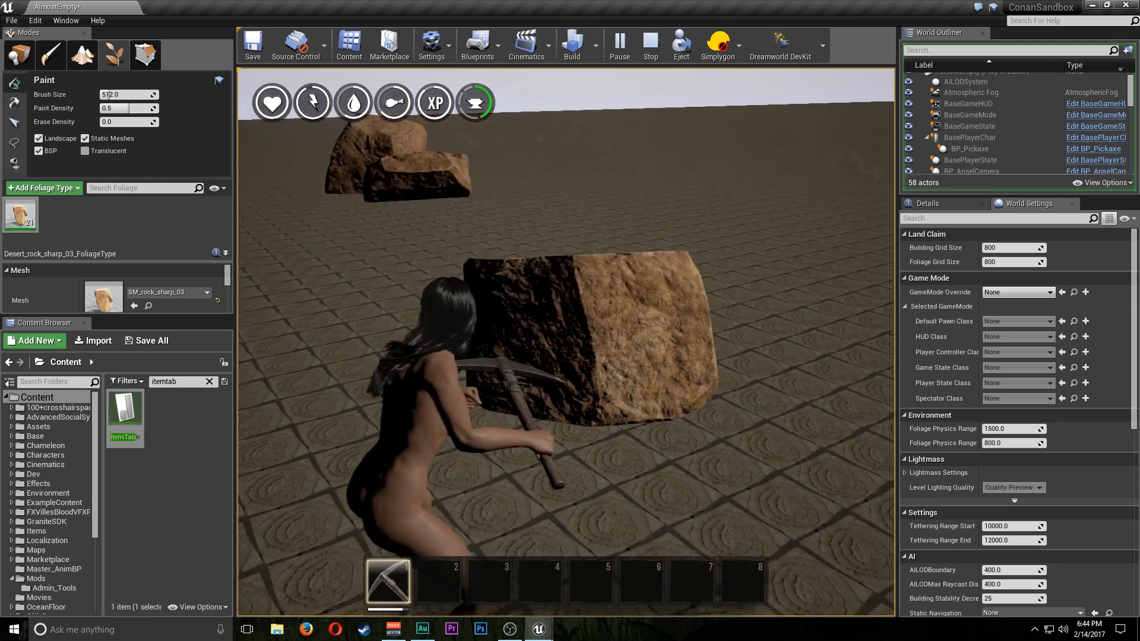
pyautogui.press('1')
pyautogui.hotkey('shift', 'F1')
pyautogui.press('Escape')
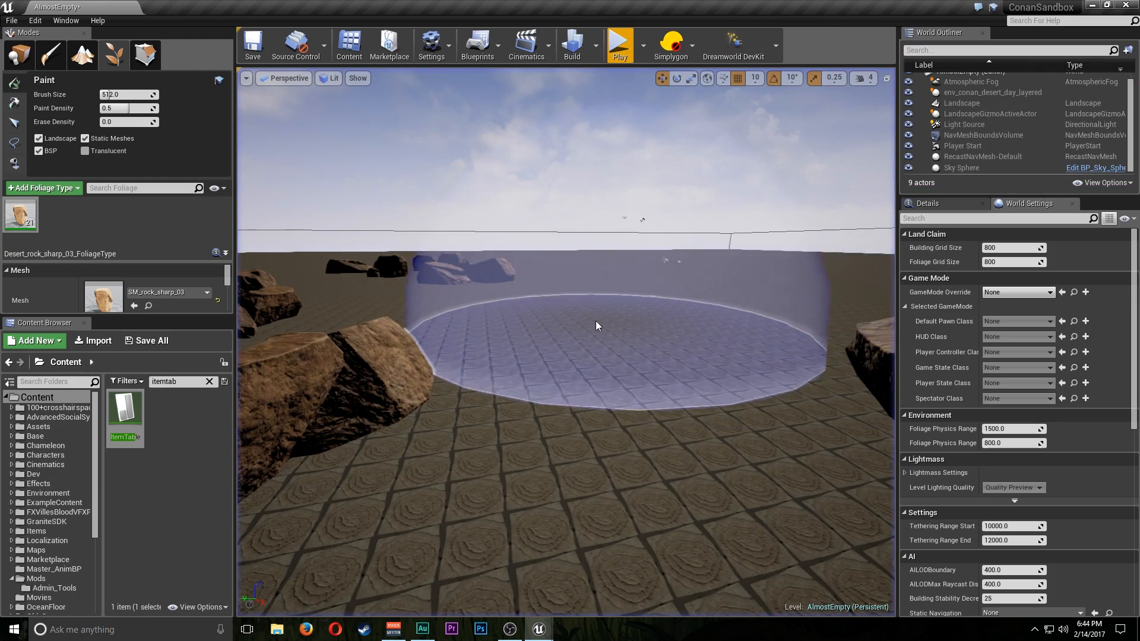
# Erase the painted rocks from the landscape with the foliage brush
pyautogui.scroll(-10, 559, 335)
pyautogui.moveTo(554, 361)
pyautogui.mouseDown(button='right')
pyautogui.moveTo(553, 404)
pyautogui.moveTo(540, 290)
pyautogui.mouseUp(button='right')
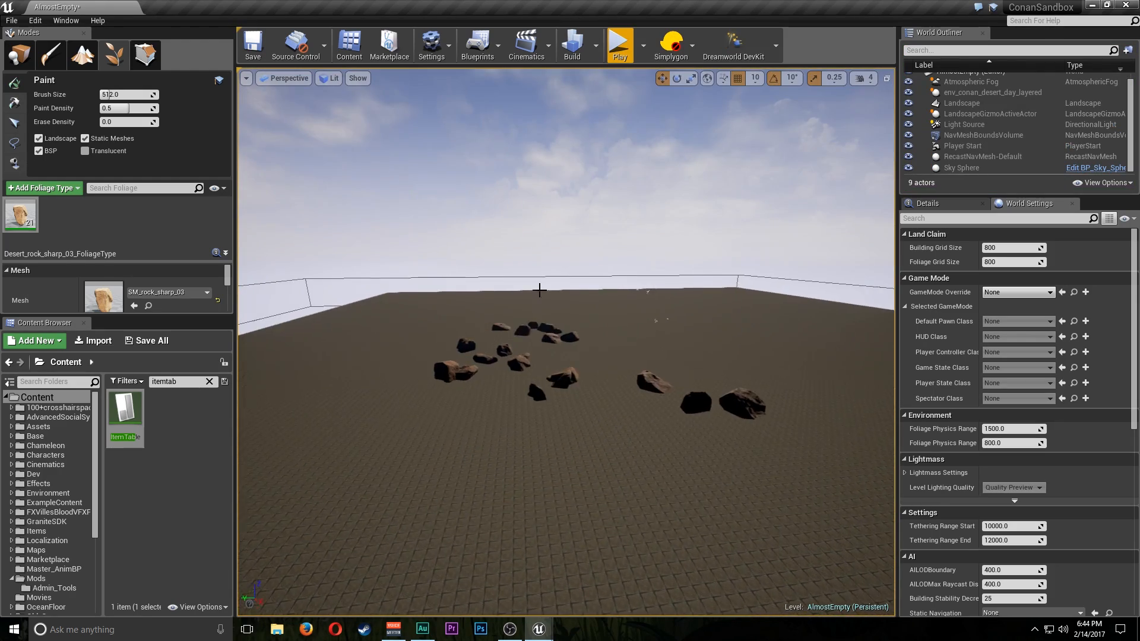
pyautogui.scroll(4, 546, 358)
pyautogui.moveTo(543, 350)
pyautogui.keyDown('shift'); pyautogui.mouseDown()
pyautogui.moveTo(526, 329)
pyautogui.moveTo(454, 369)
pyautogui.moveTo(547, 412)
pyautogui.moveTo(835, 451)
pyautogui.mouseUp(); pyautogui.keyUp('shift')
pyautogui.moveTo(835, 450)
pyautogui.mouseDown(button='right')
pyautogui.moveTo(855, 469)
pyautogui.moveTo(835, 451)
pyautogui.mouseUp(button='right')
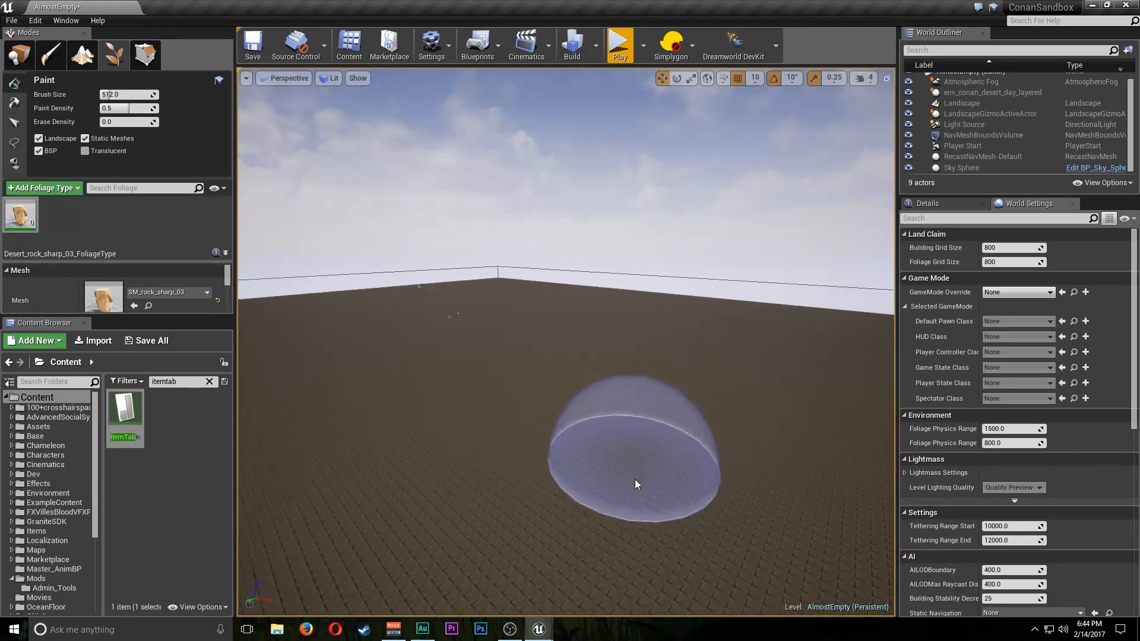
# Leave foliage painting and return the editor to Place mode
pyautogui.moveTo(636, 479)
pyautogui.mouseDown(button='right')
pyautogui.moveTo(528, 493)
pyautogui.moveTo(499, 475)
pyautogui.moveTo(646, 461)
pyautogui.moveTo(583, 454)
pyautogui.moveTo(667, 588)
pyautogui.mouseUp(button='right')
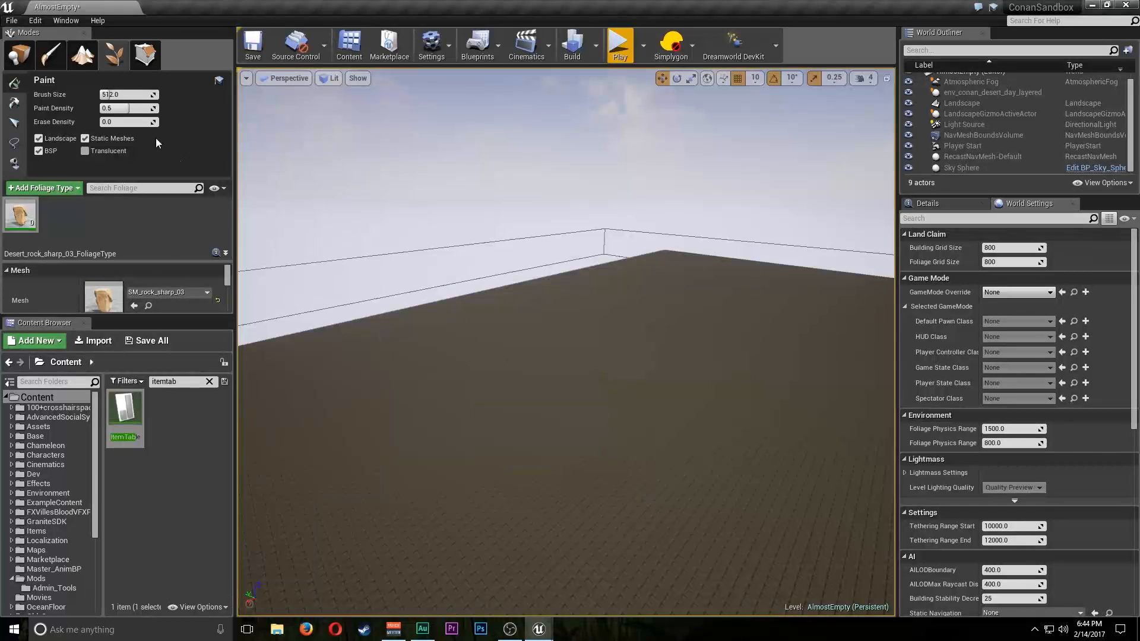
pyautogui.click(19, 55)
pyautogui.click(112, 54)
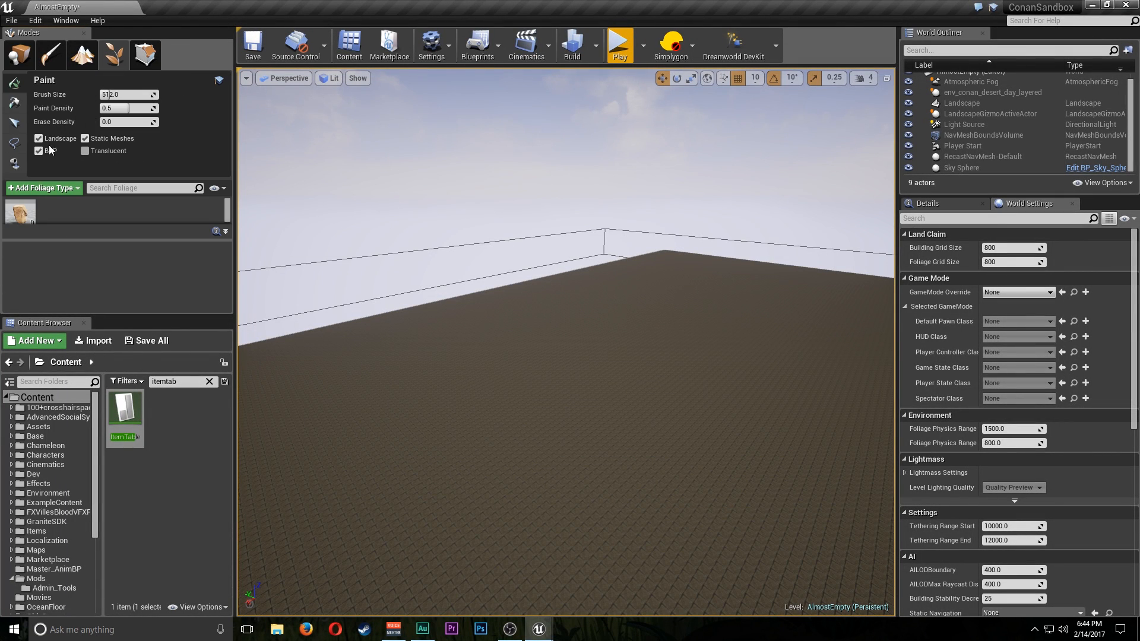
pyautogui.click(43, 188)
pyautogui.click(62, 254)
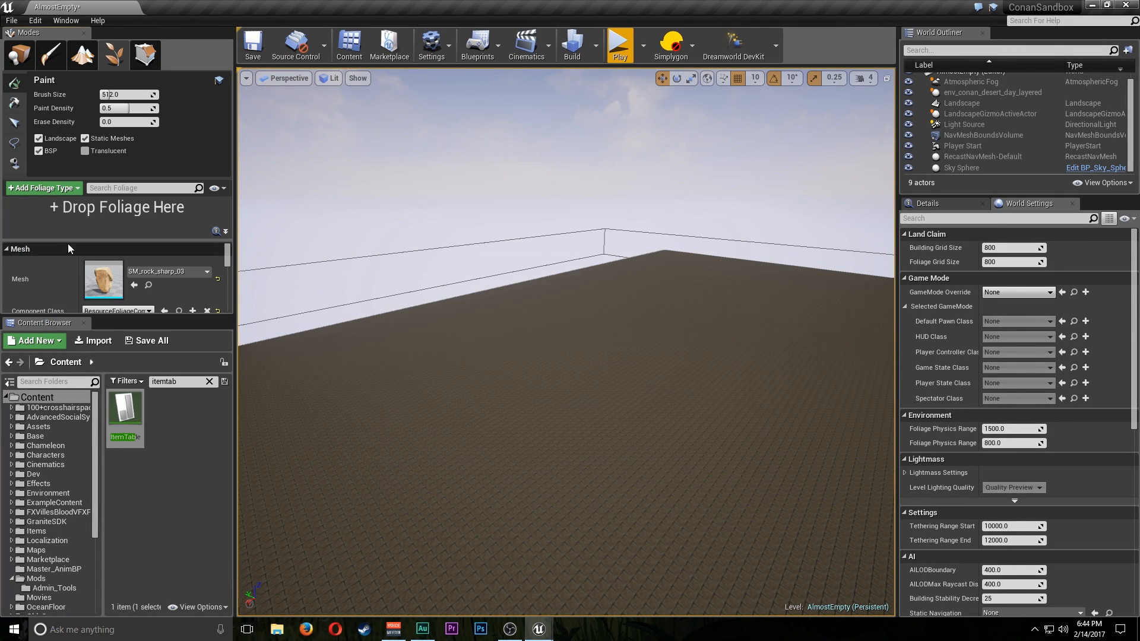
pyautogui.click(23, 59)
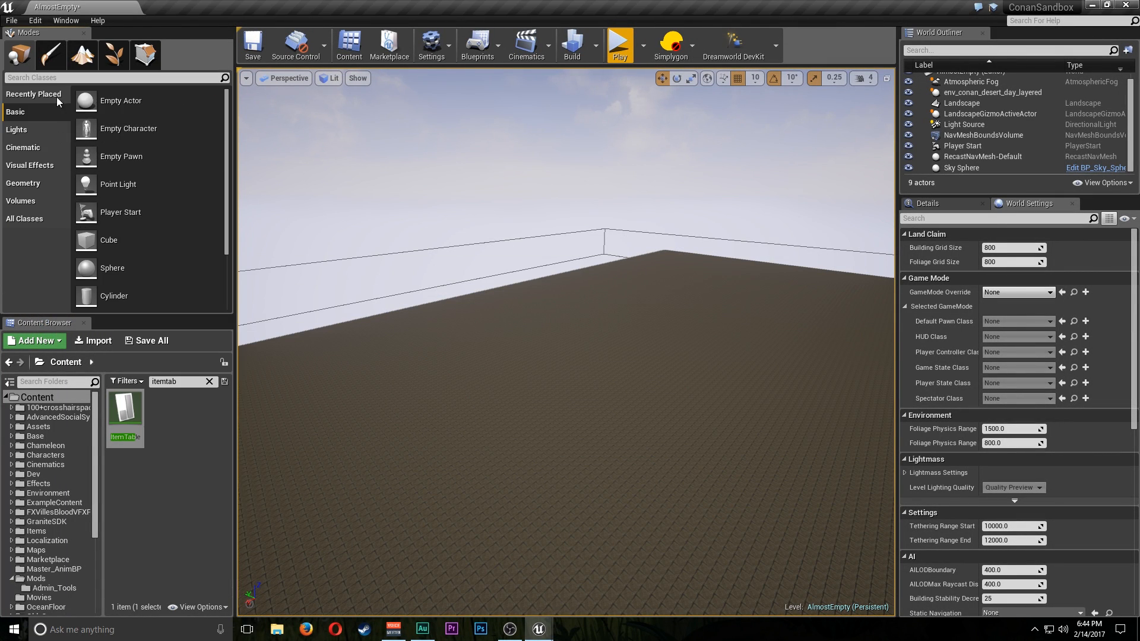
# Replace the content search with "item", bring the ItemTable window back up and clear its "iron" filter
pyautogui.click(209, 381)
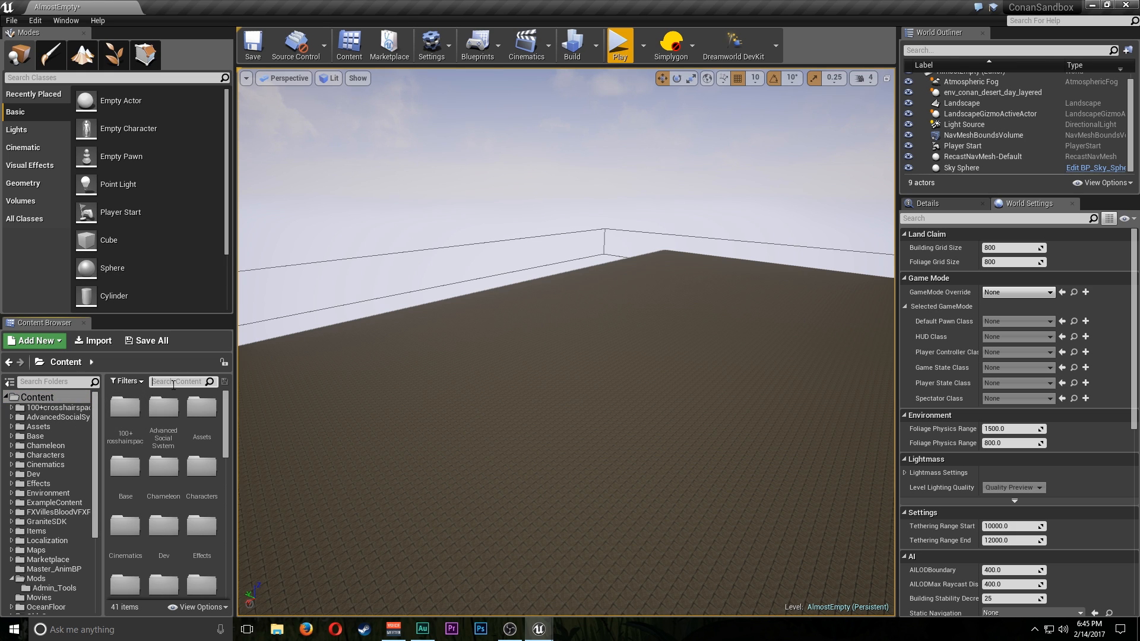
pyautogui.write('it')
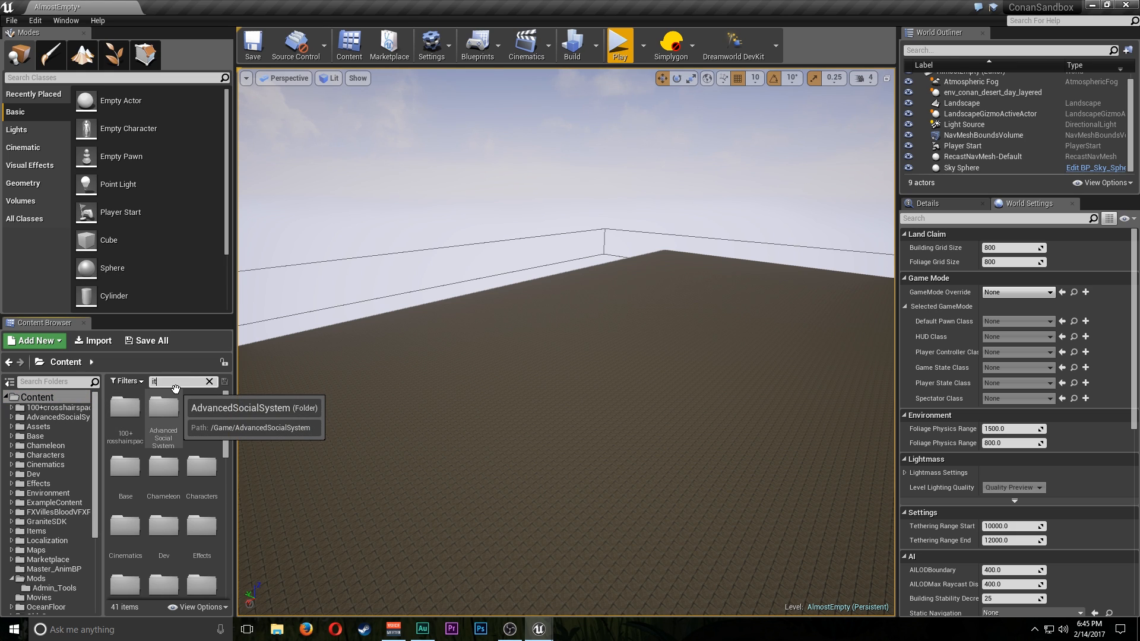
pyautogui.write('em')
pyautogui.moveTo(539, 629)
pyautogui.click(570, 579)
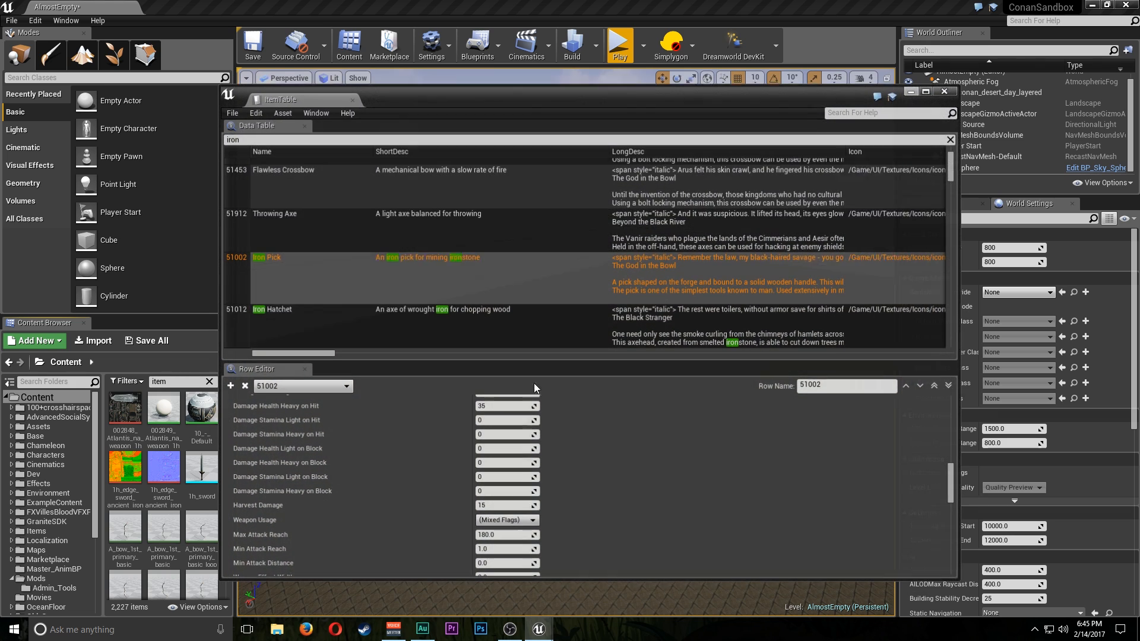
pyautogui.moveTo(457, 93); pyautogui.dragTo(467, 92)
pyautogui.click(369, 141)
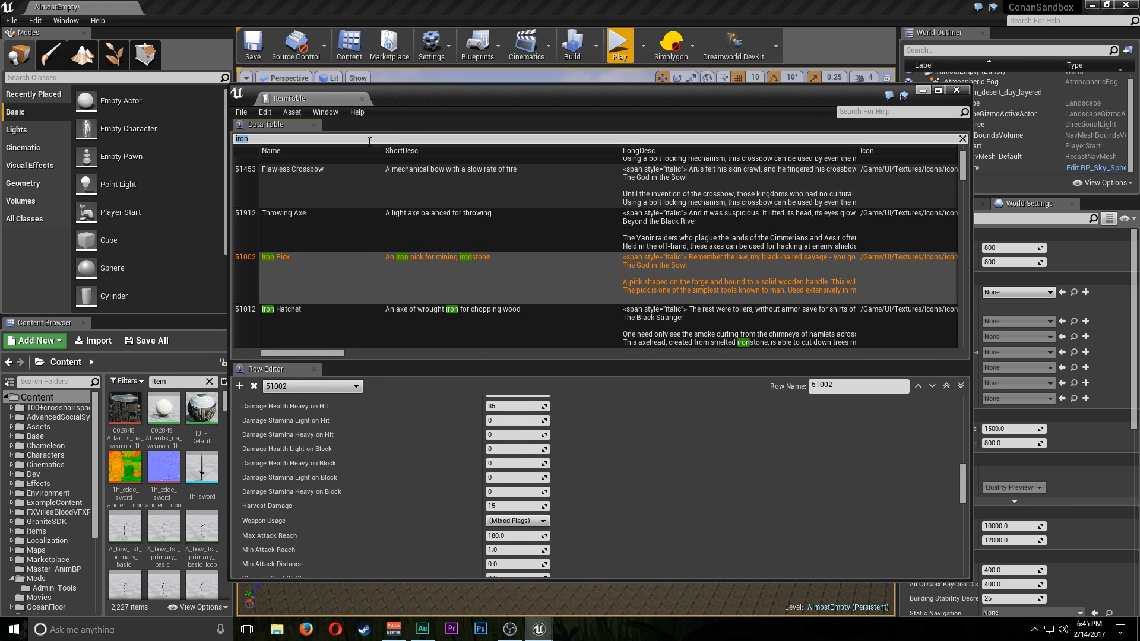
pyautogui.press('BackSpace')
pyautogui.moveTo(447, 98)
pyautogui.mouseDown()
pyautogui.moveTo(488, 85)
pyautogui.moveTo(451, 94)
pyautogui.mouseUp()
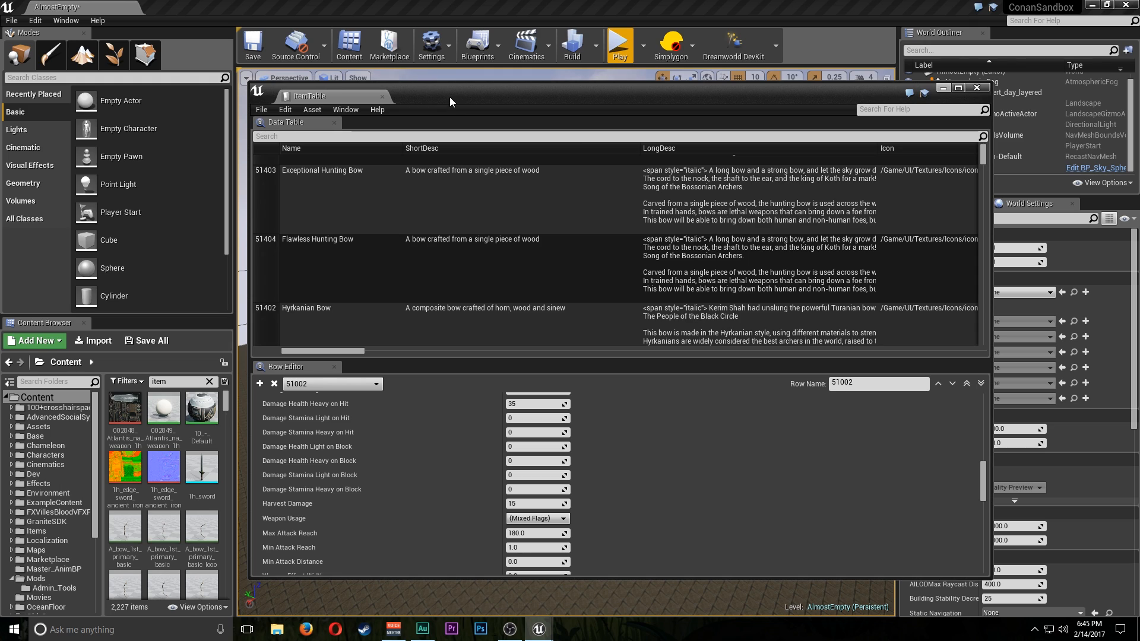
# Search the project content for "khop" and "ancient", and select the icon_ancient_iron_sword texture
pyautogui.click(208, 383)
pyautogui.click(209, 382)
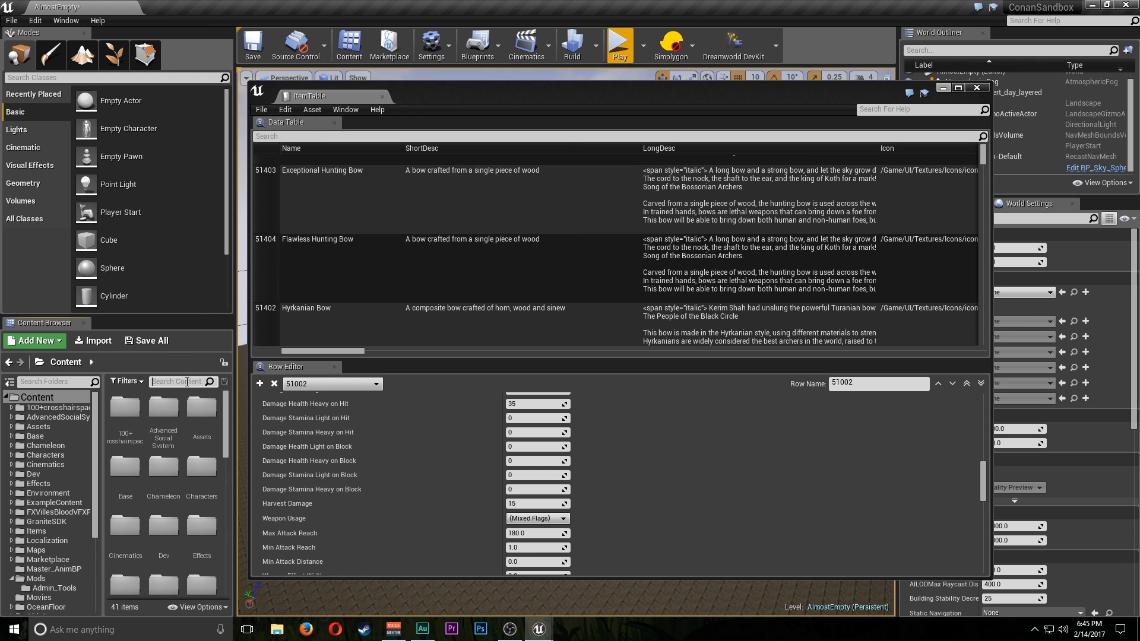
pyautogui.write('khop')
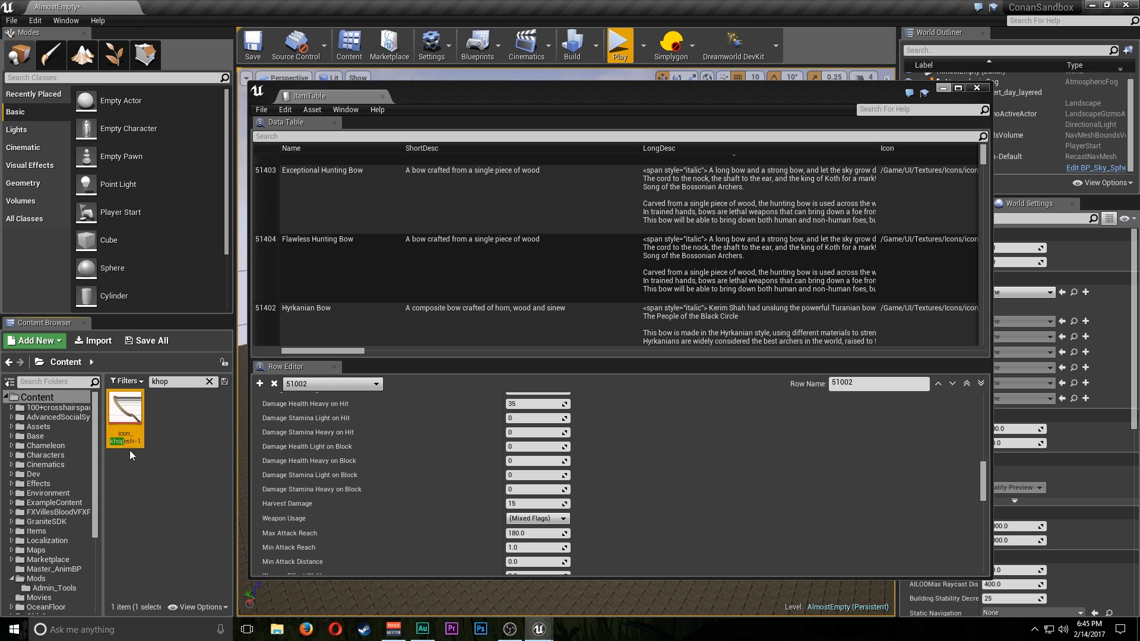
pyautogui.moveTo(137, 428)
pyautogui.moveTo(200, 382); pyautogui.dragTo(133, 386)
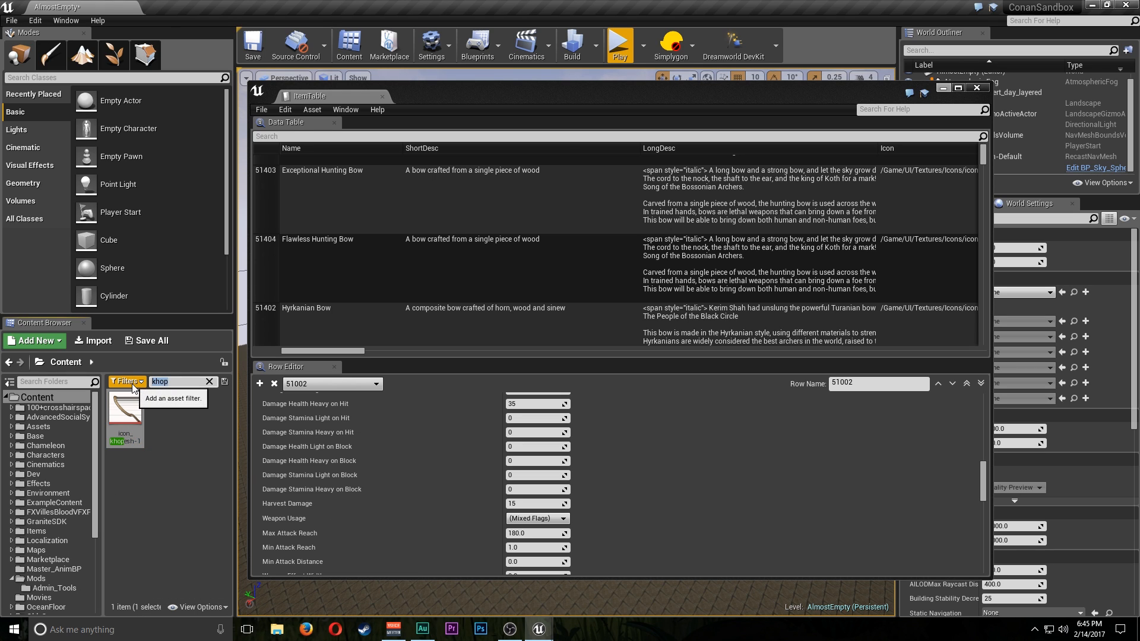
pyautogui.write('ancient')
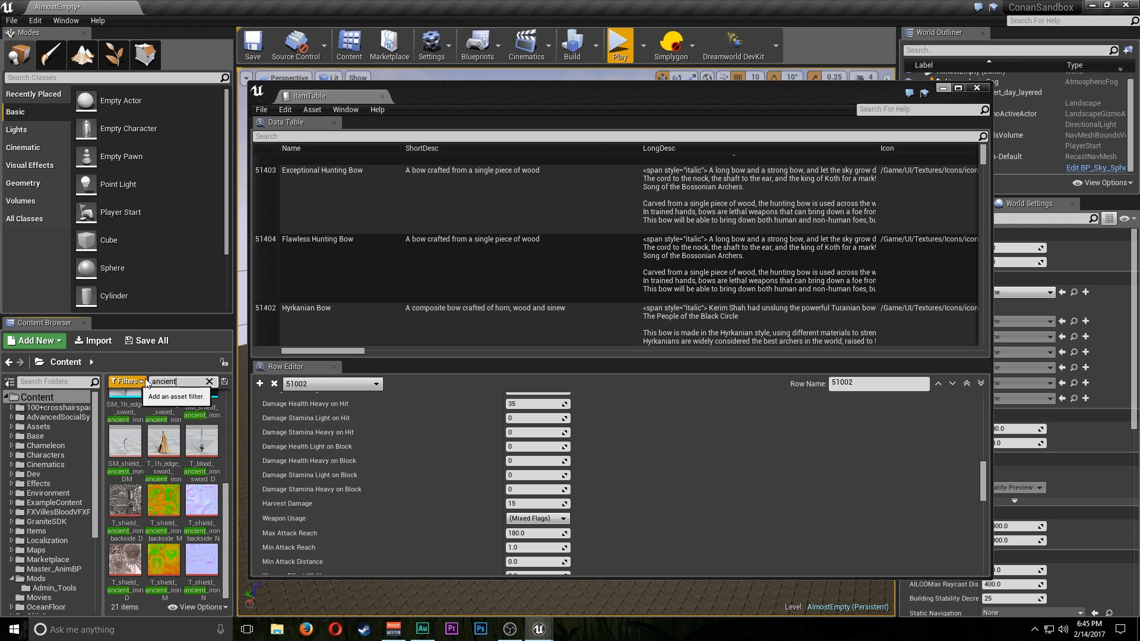
pyautogui.scroll(3, 137, 510)
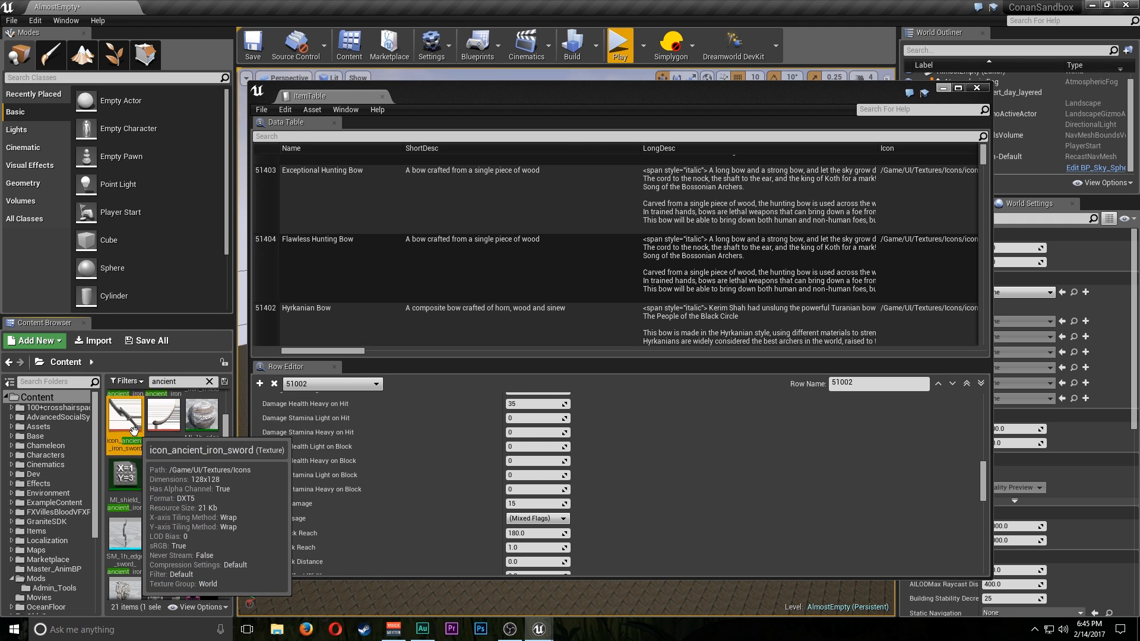
pyautogui.click(120, 429)
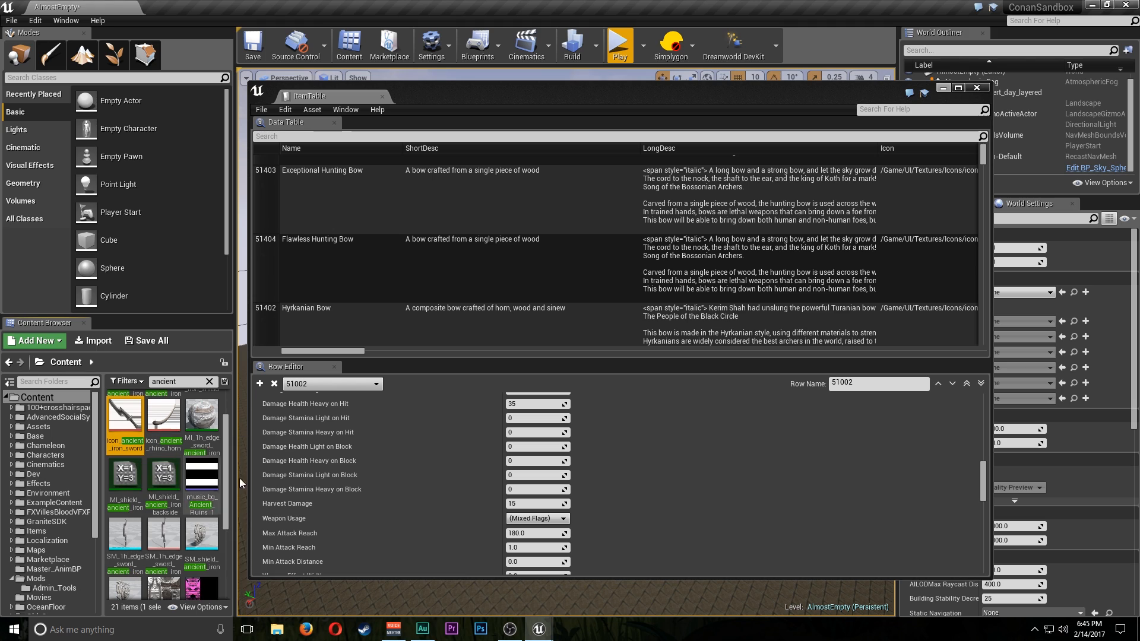
pyautogui.scroll(2, 200, 480)
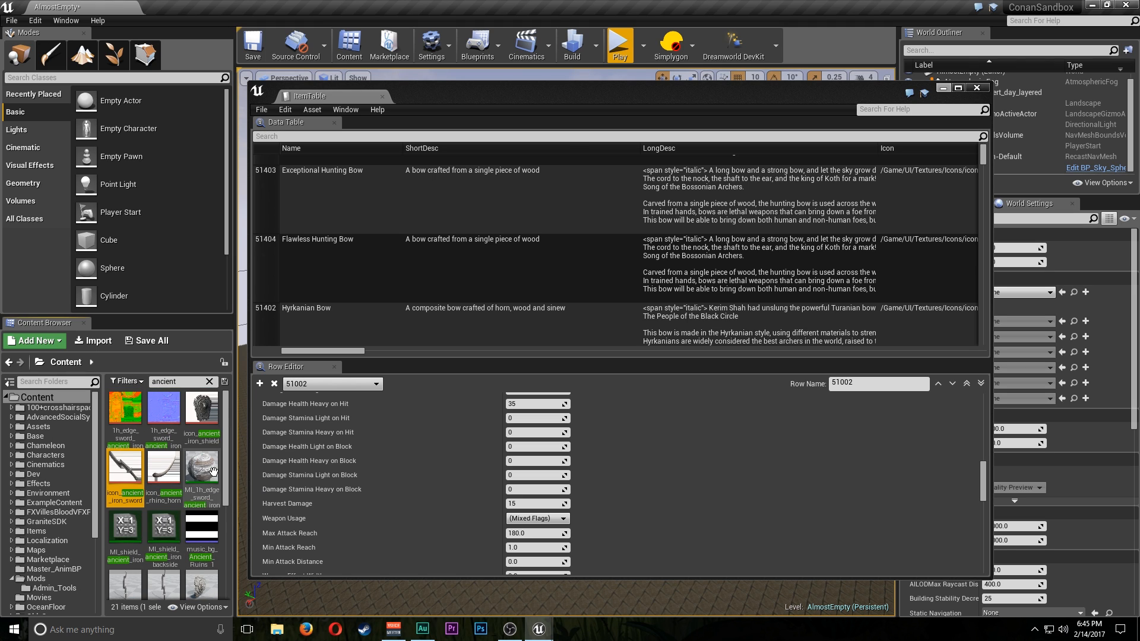
# Filter the ItemTable for "ancient" and inspect the Ancient Khopesh's item settings in row 51813
pyautogui.click(341, 136)
pyautogui.write('ancient')
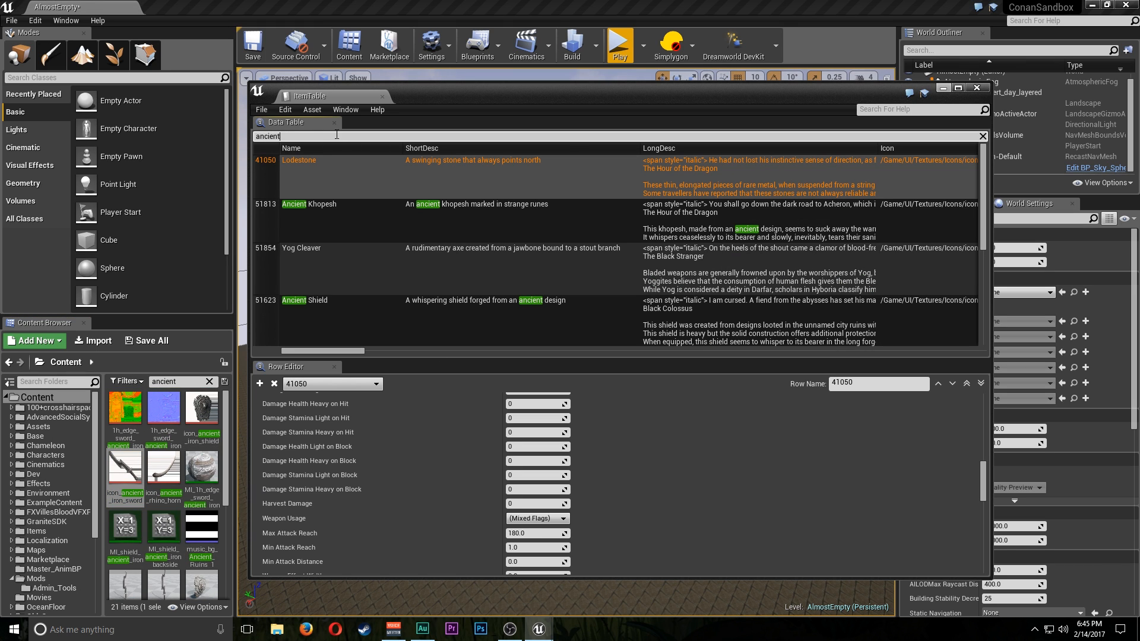
pyautogui.click(370, 217)
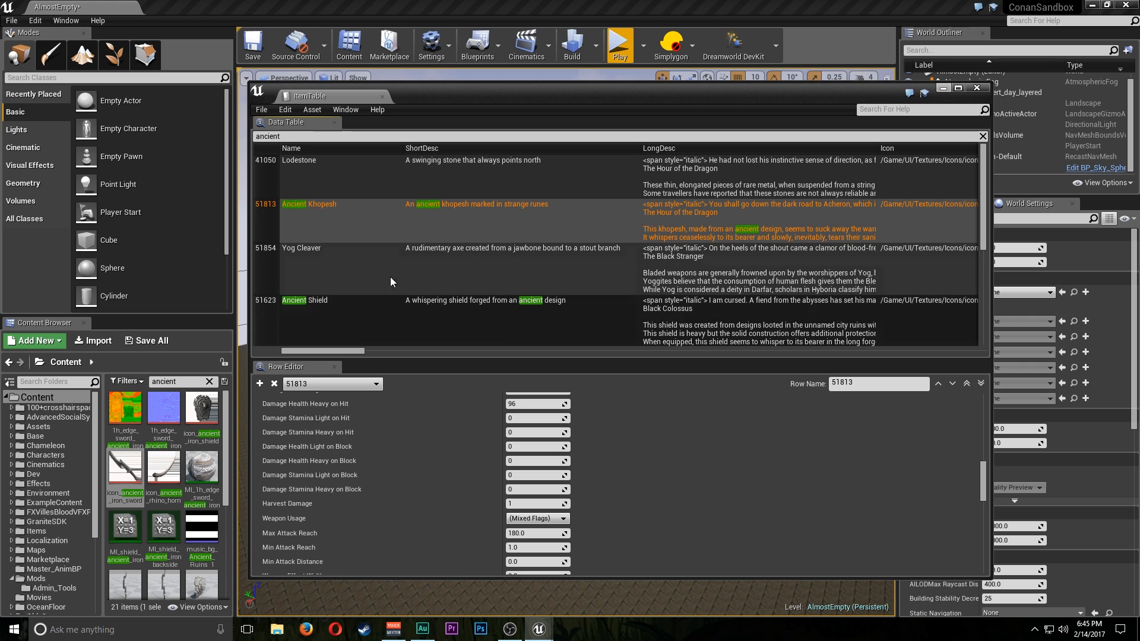
pyautogui.scroll(10, 490, 457)
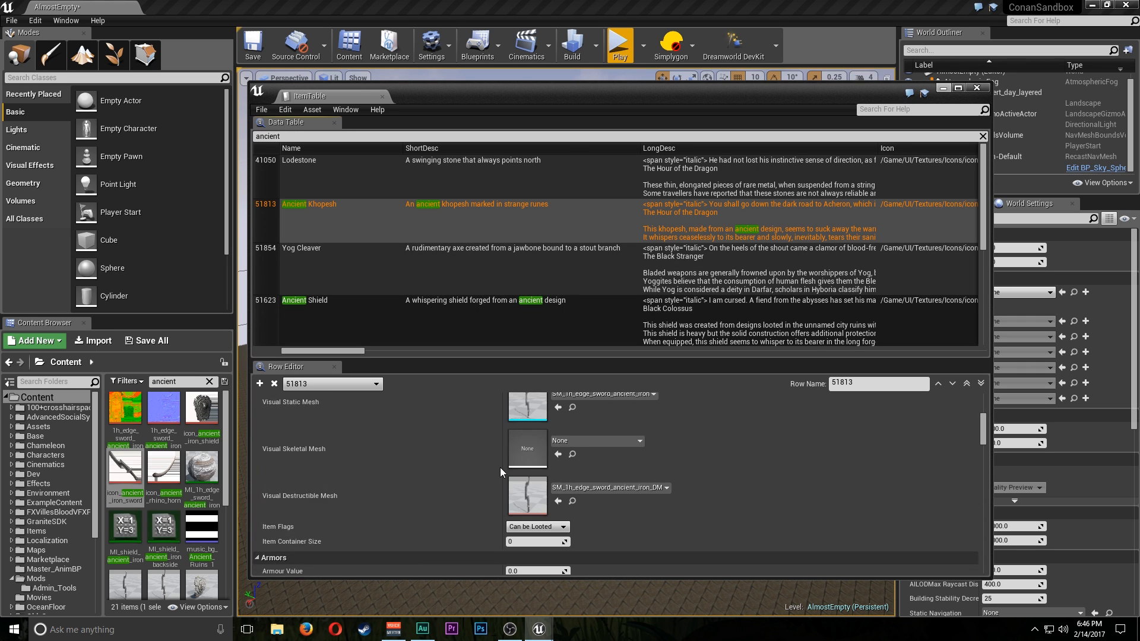
pyautogui.scroll(5, 518, 468)
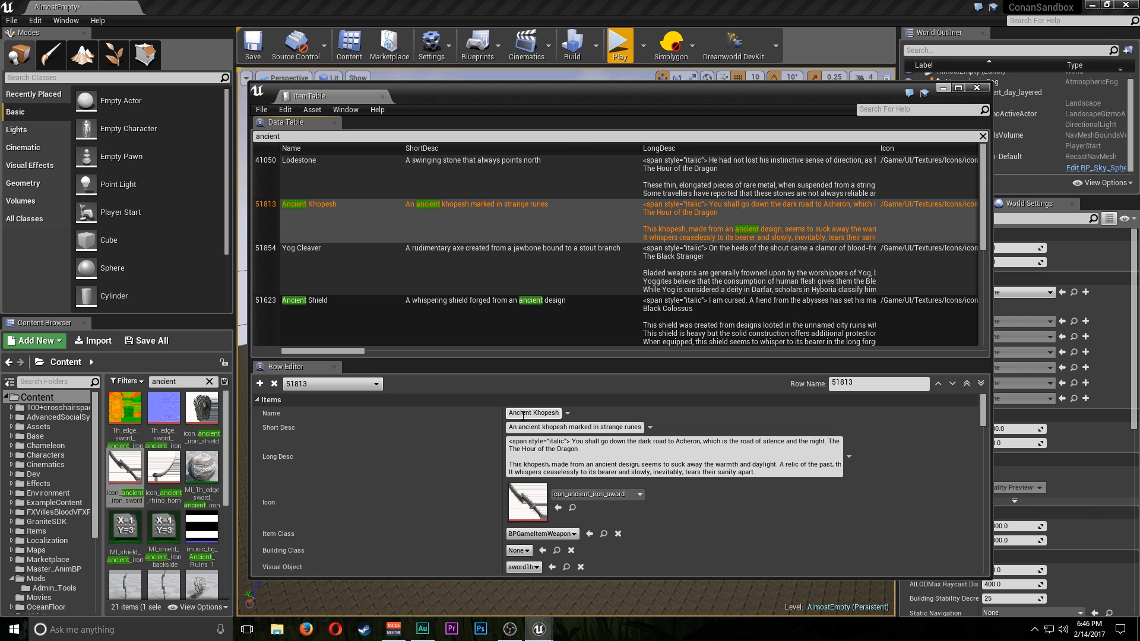
pyautogui.scroll(-1, 535, 460)
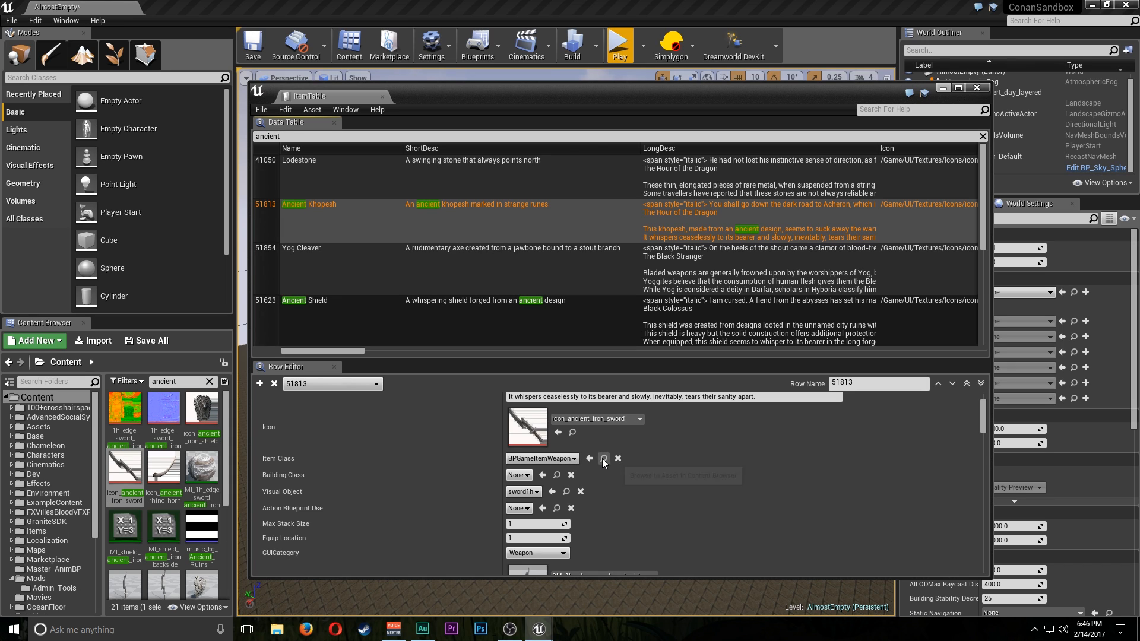
# Examine the Item Class options available for the Ancient Khopesh without changing its class
pyautogui.click(532, 459)
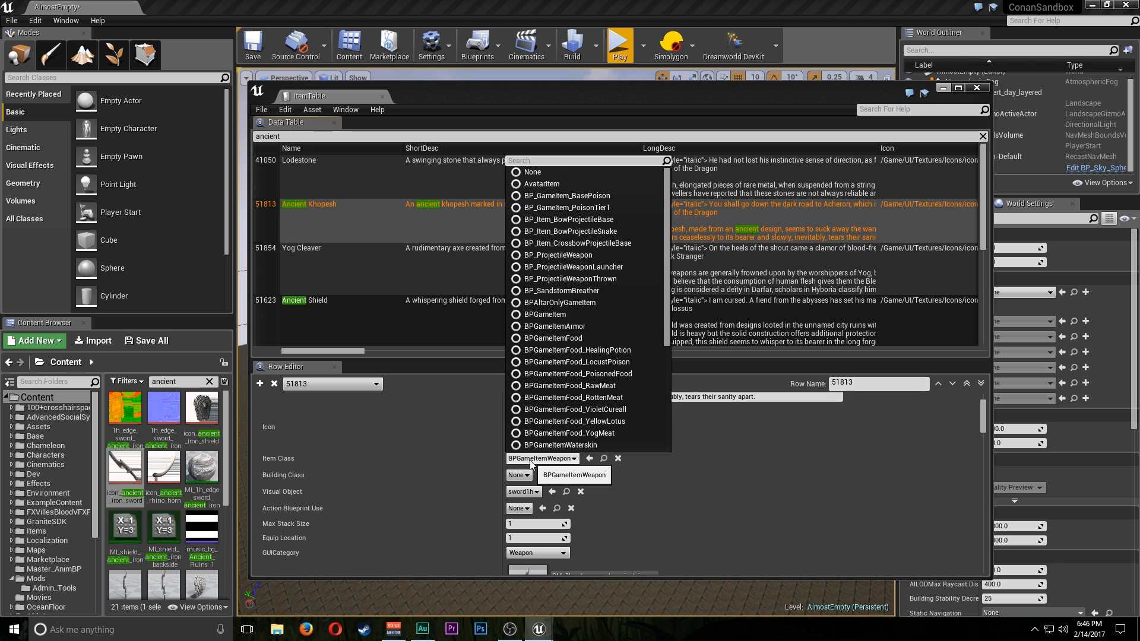
pyautogui.click(530, 459)
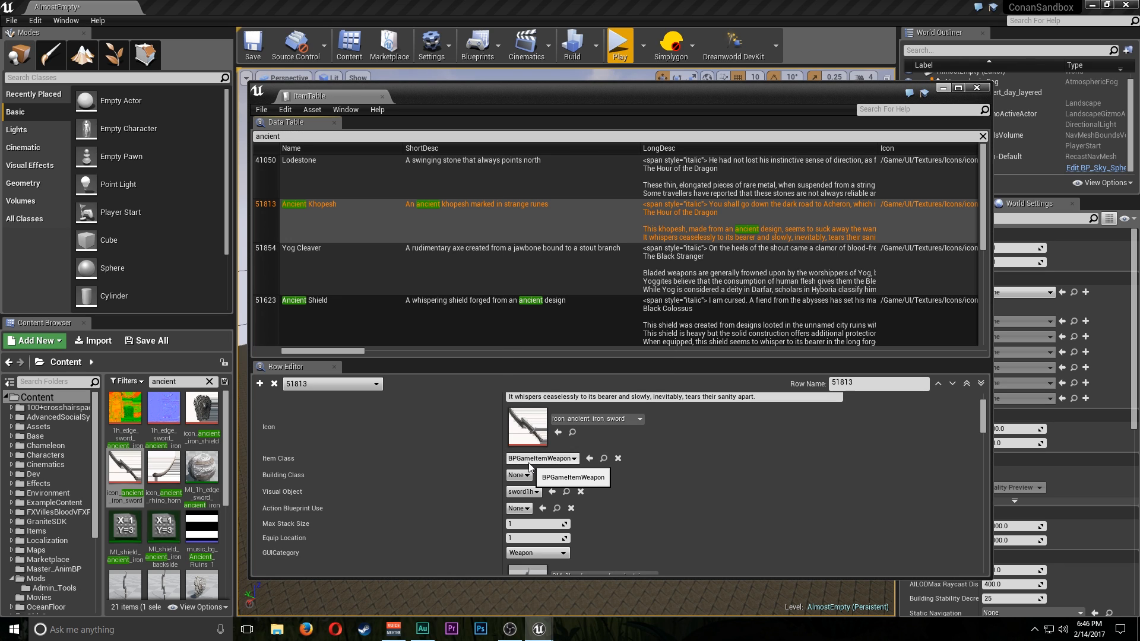
pyautogui.click(528, 462)
pyautogui.click(539, 464)
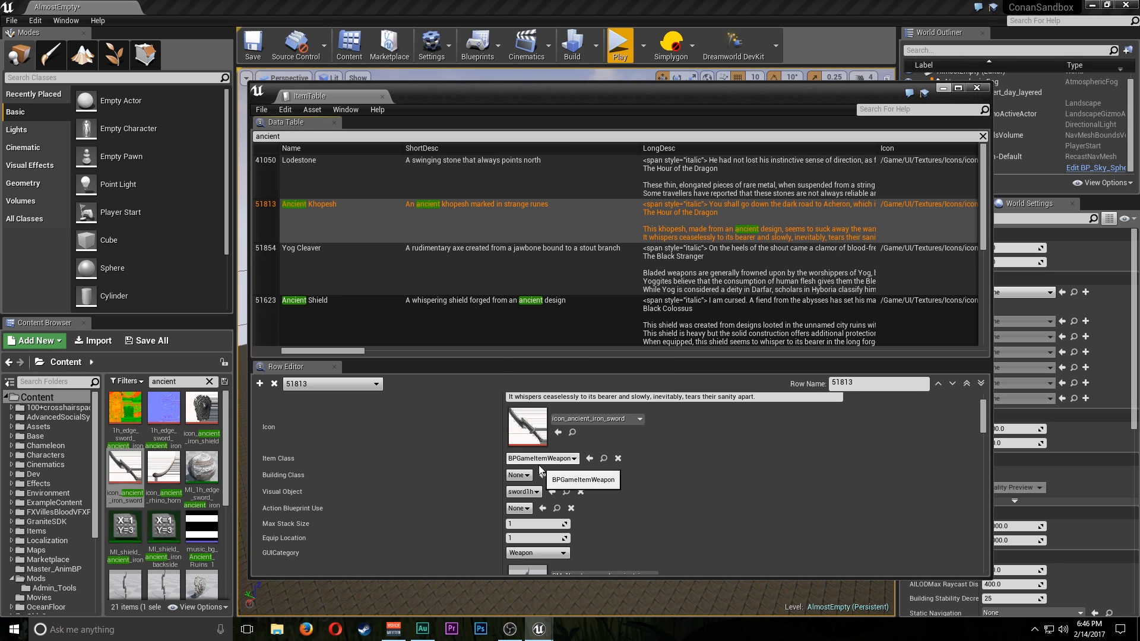
pyautogui.click(540, 460)
pyautogui.click(541, 460)
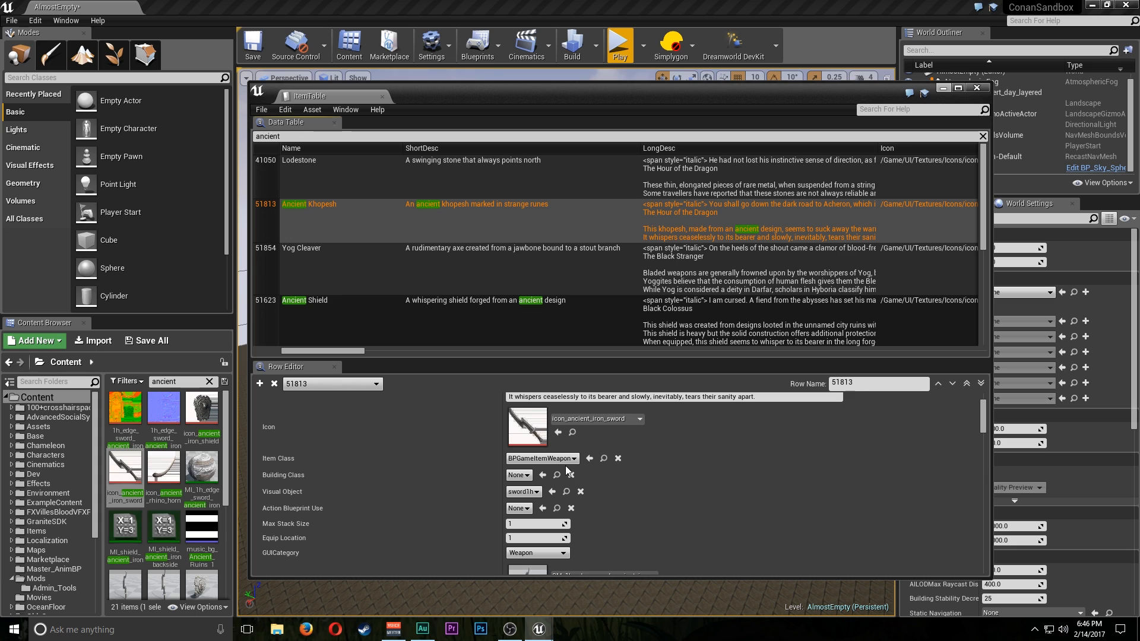
pyautogui.click(562, 461)
pyautogui.click(548, 478)
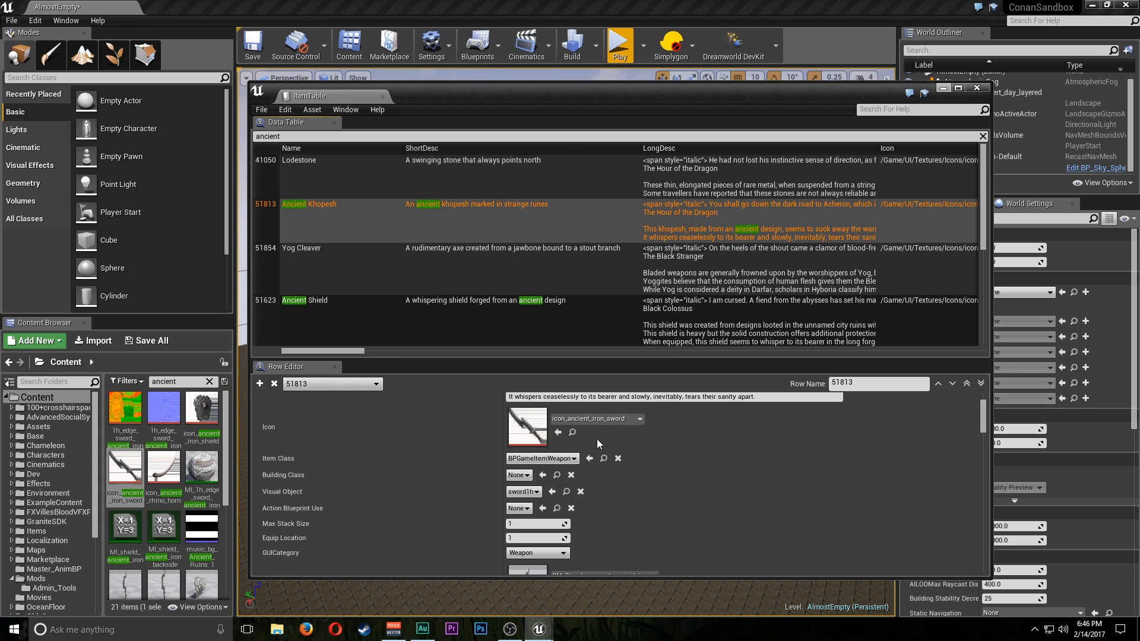
pyautogui.click(567, 459)
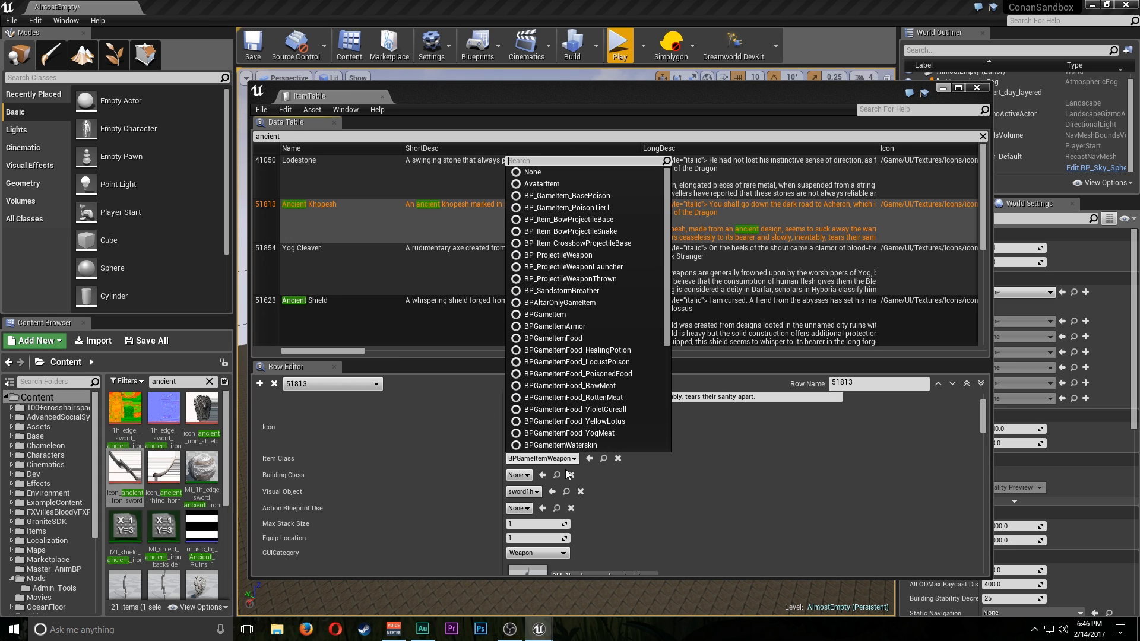
pyautogui.click(532, 472)
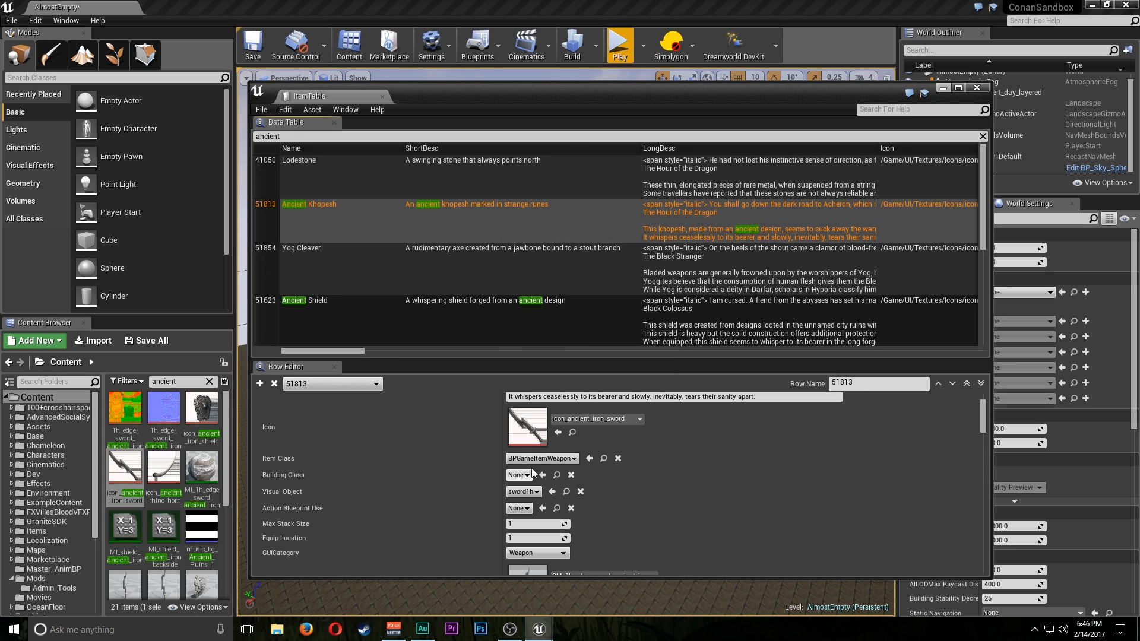
# Clear the ItemTable filter, add a new row and set its row name to 89914
pyautogui.click(983, 136)
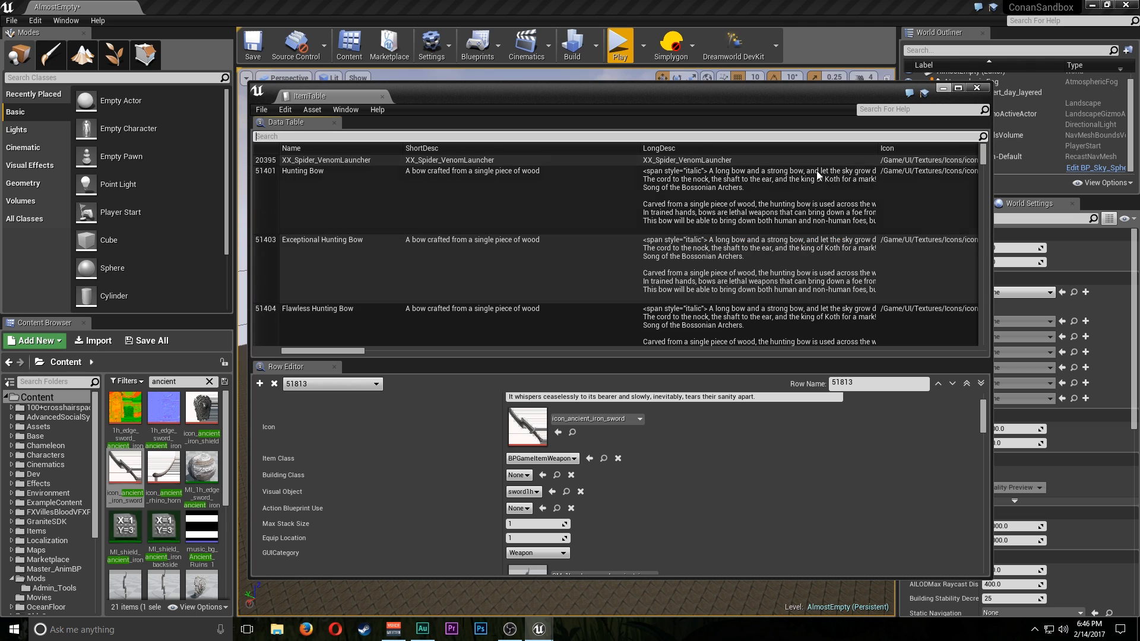
pyautogui.click(260, 383)
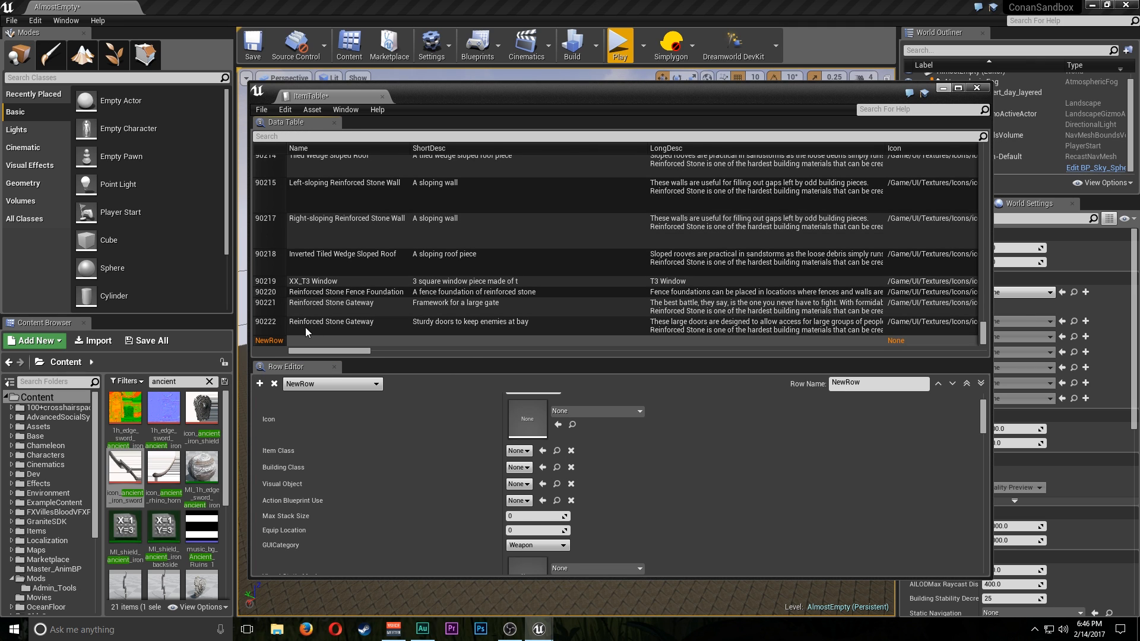
pyautogui.scroll(2, 448, 471)
pyautogui.click(855, 384)
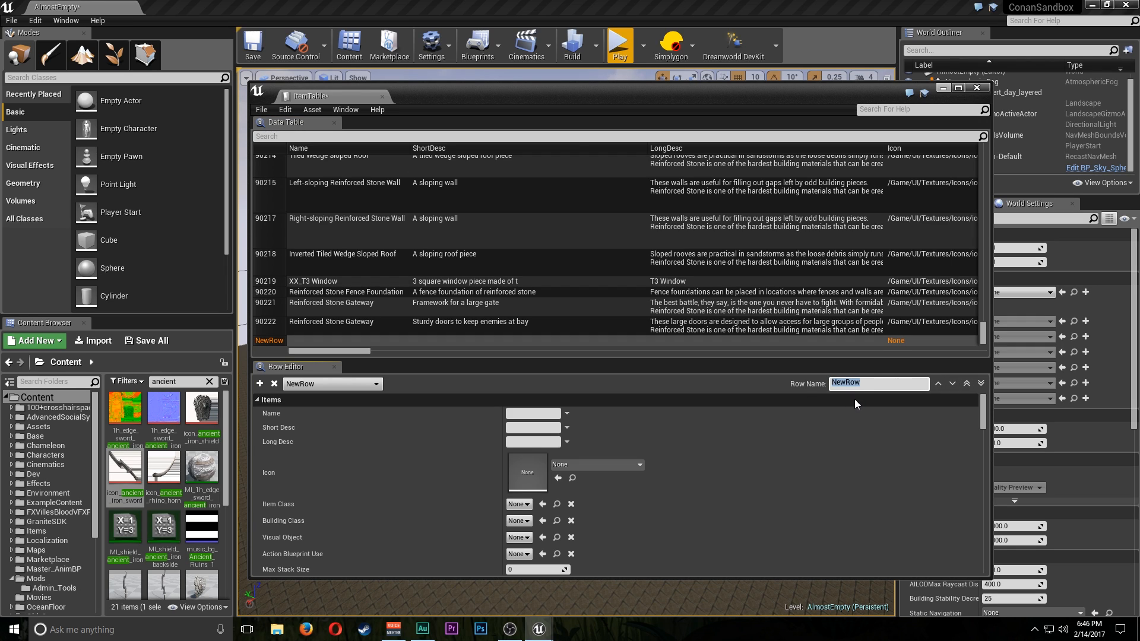
pyautogui.write('8')
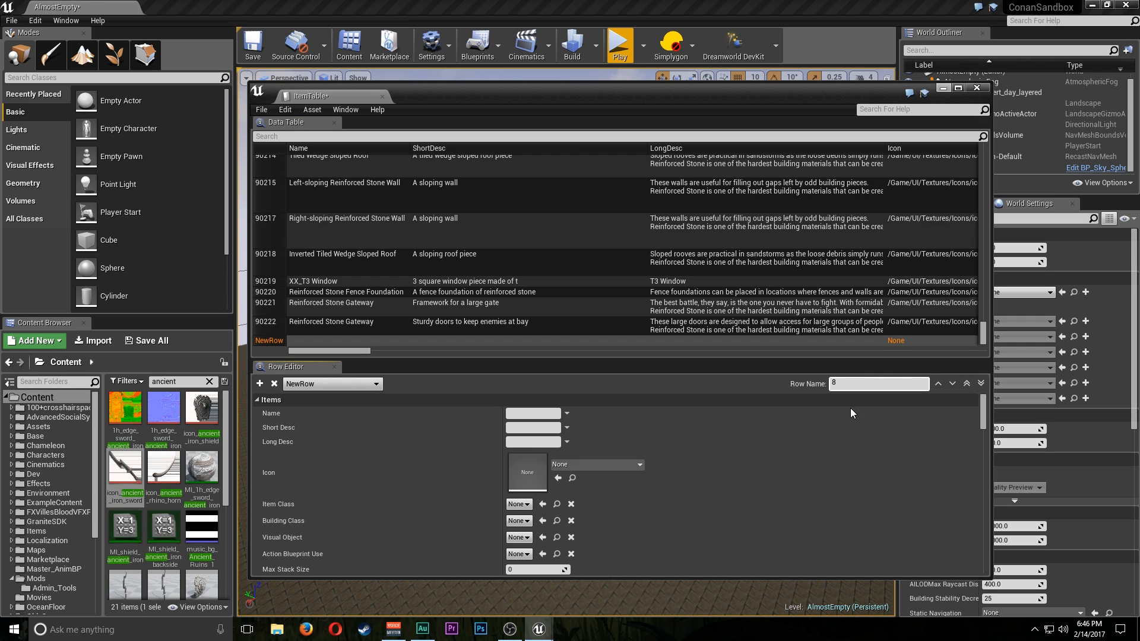
pyautogui.write('4')
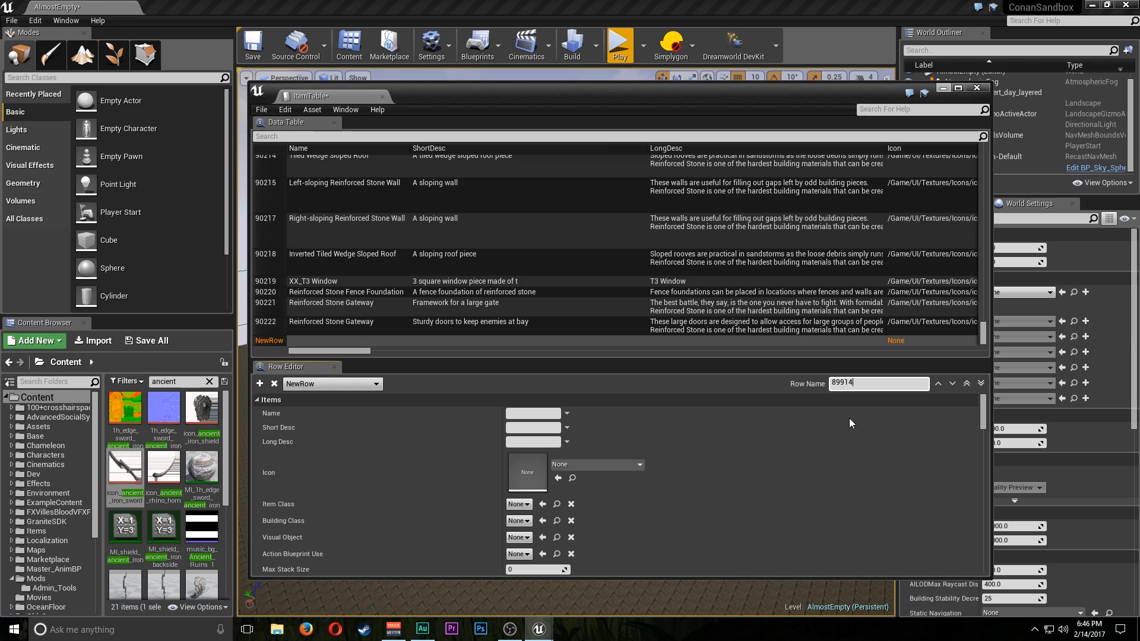
pyautogui.press('Return')
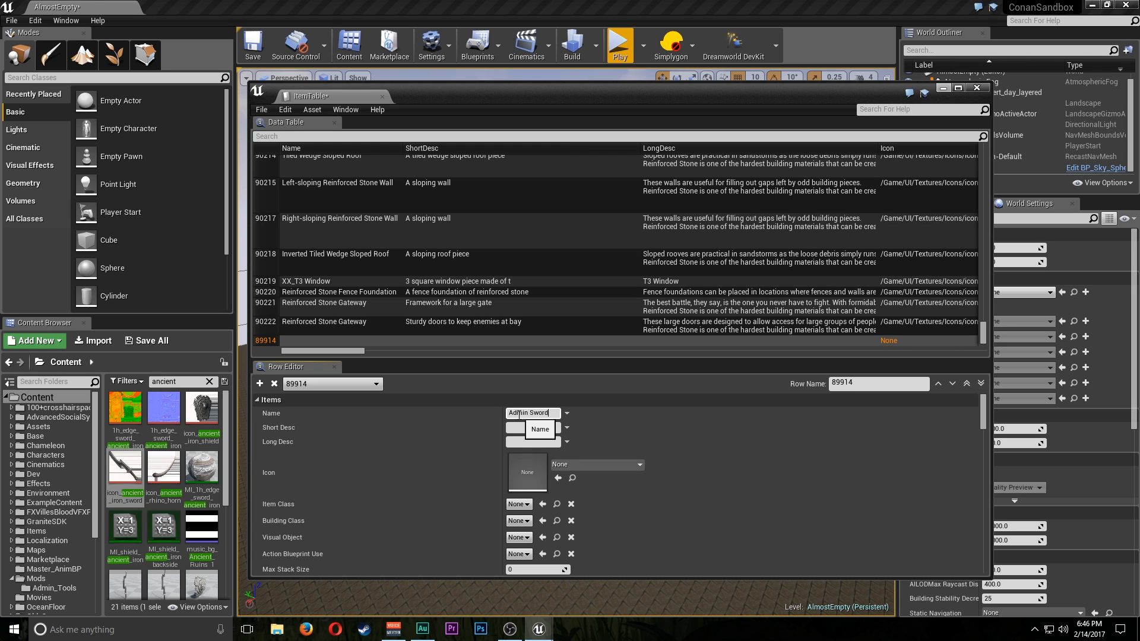
# Name the new item "Admin Sword", with short description "Boom." and long description "Use this sword to clear inactive player bases."
pyautogui.write('Admin Sword')
pyautogui.click(523, 428)
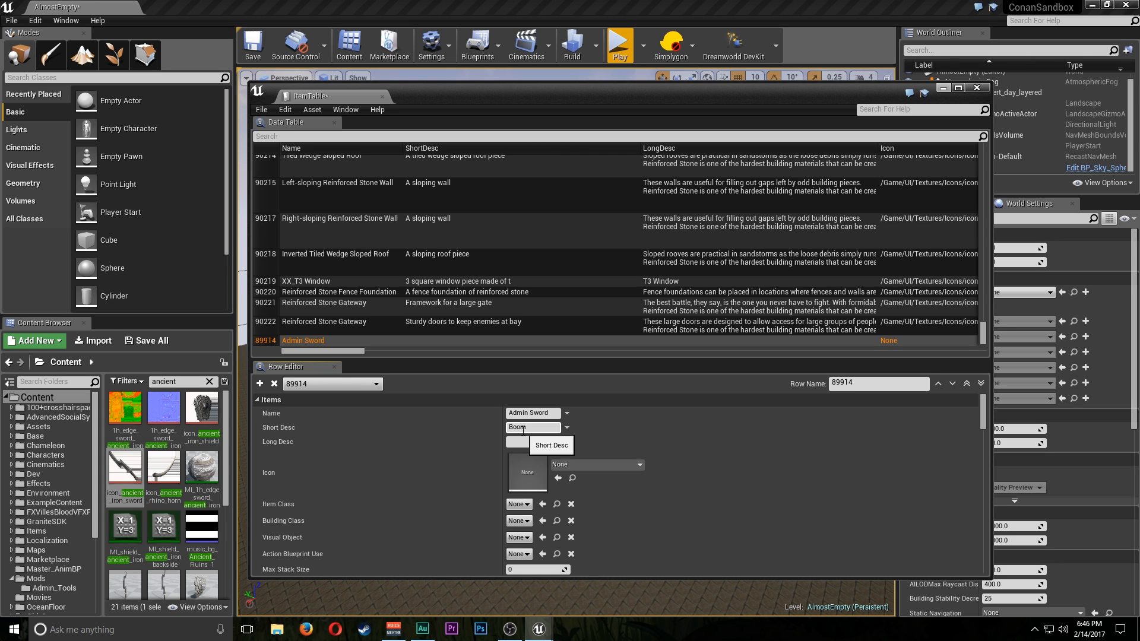
pyautogui.click(514, 444)
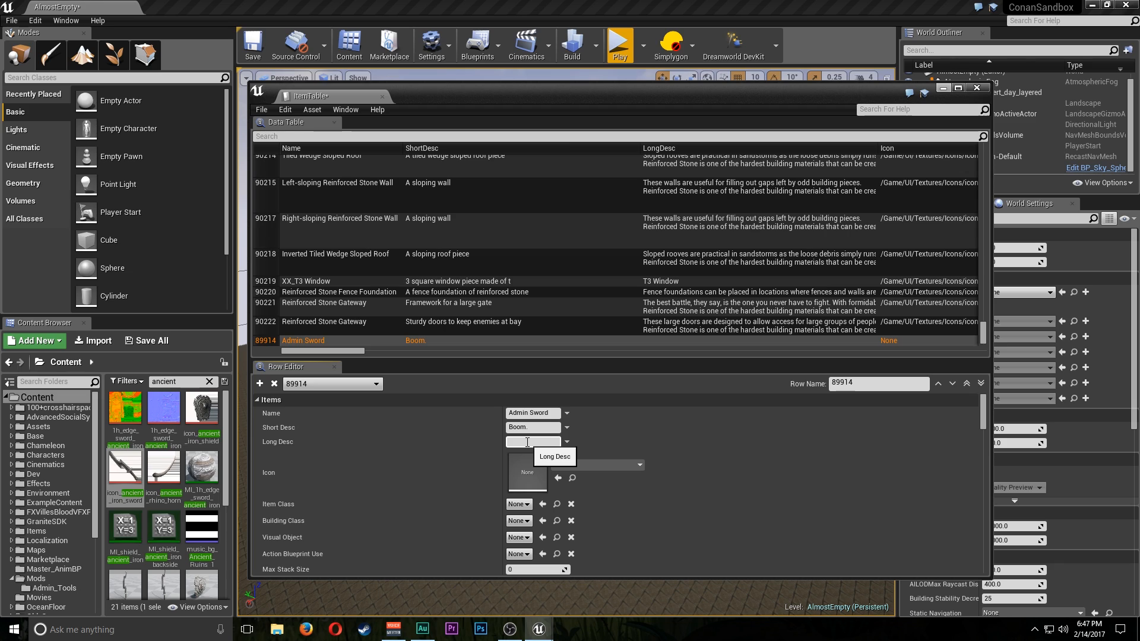
pyautogui.write('se this sword to clear inact')
pyautogui.write('ive pl')
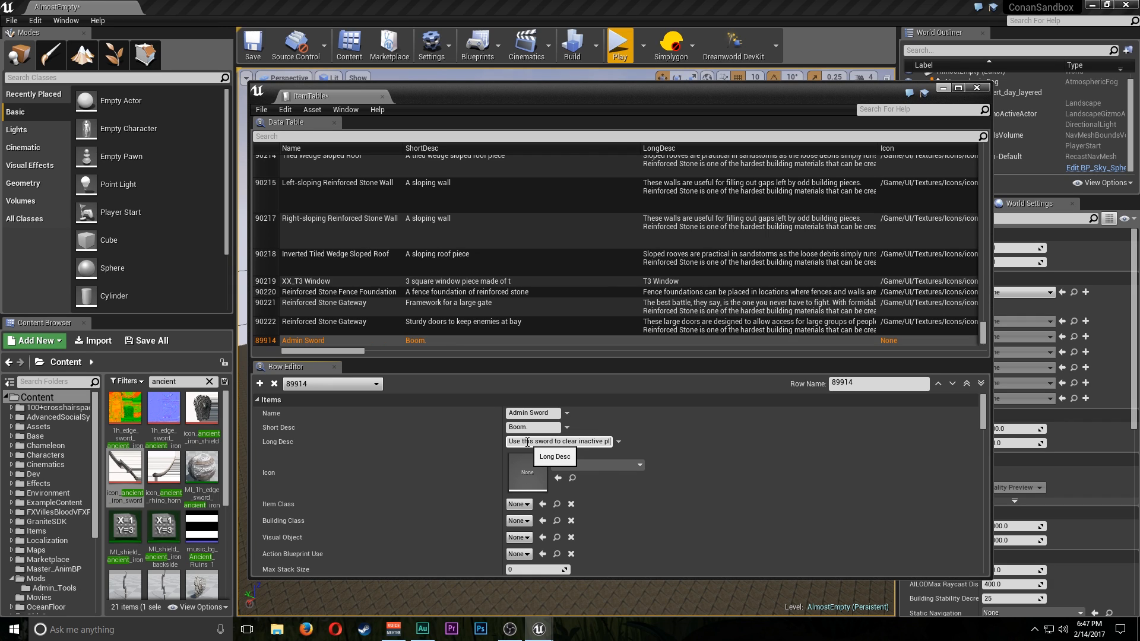
pyautogui.write('ayer bases.')
pyautogui.press('Return')
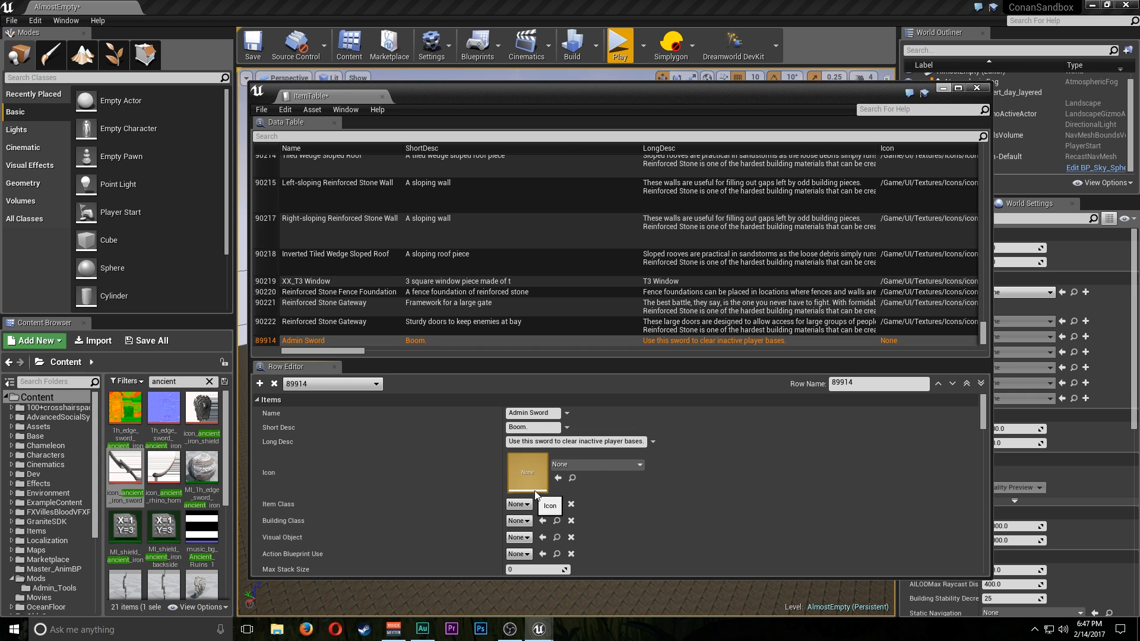
# Assign the icon_ancient_iron_sword texture from the project content as the Admin Sword's icon
pyautogui.click(131, 470)
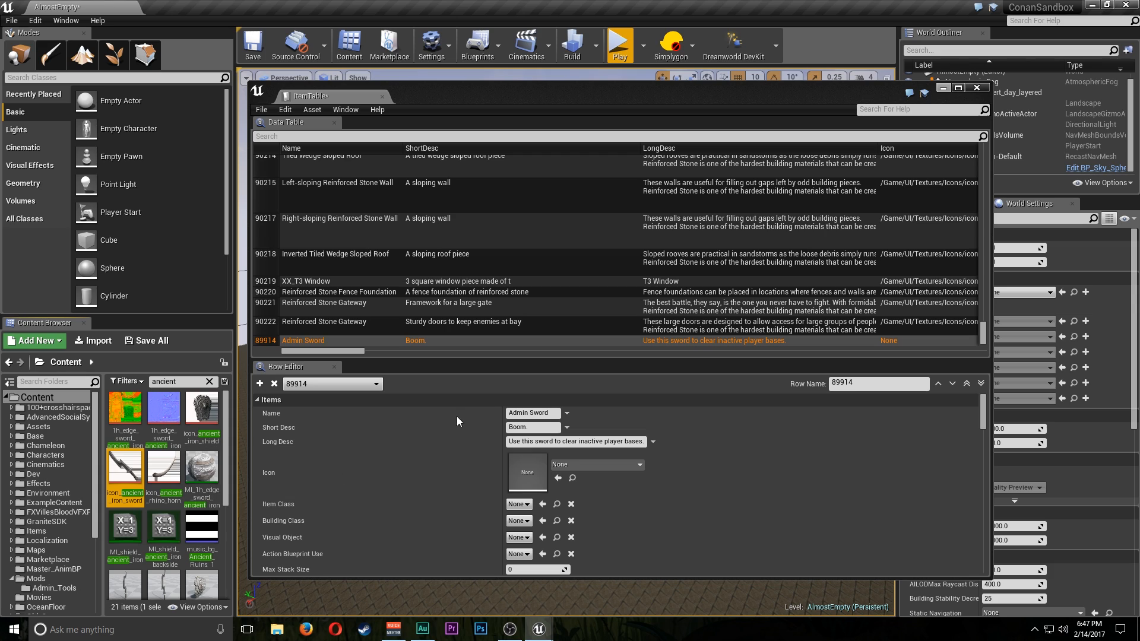
pyautogui.click(558, 482)
pyautogui.click(636, 465)
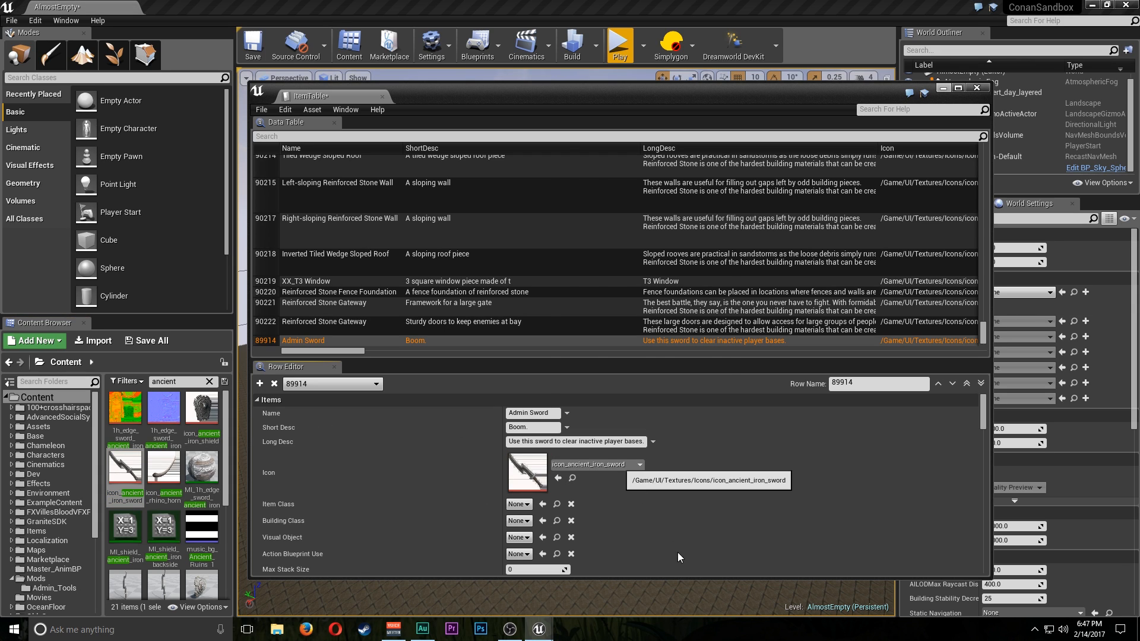
pyautogui.click(612, 466)
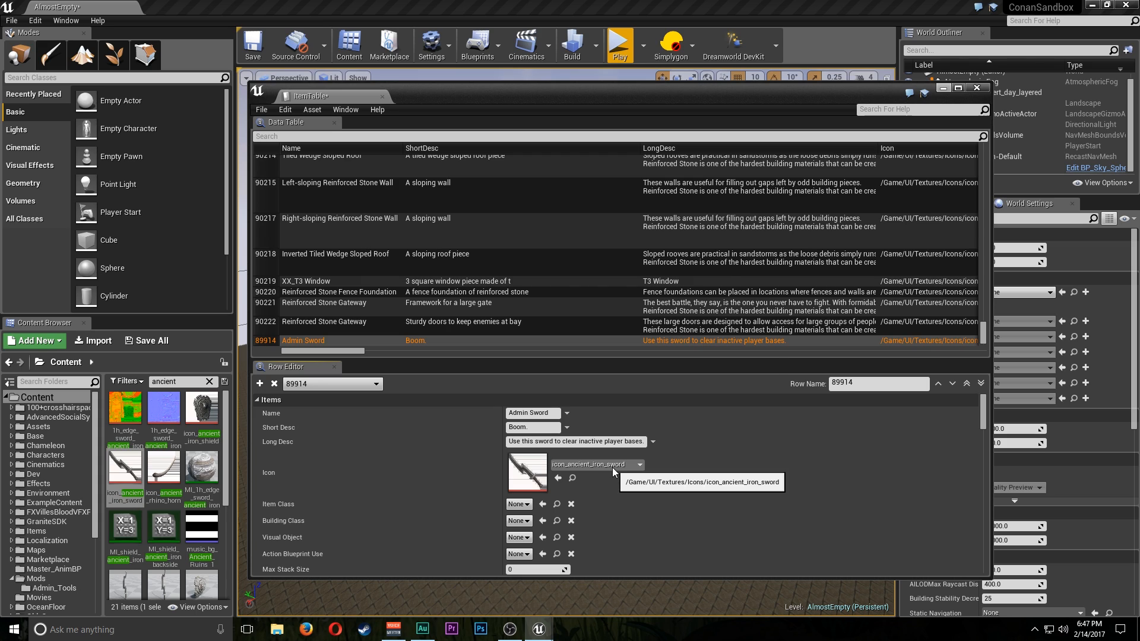
pyautogui.click(612, 467)
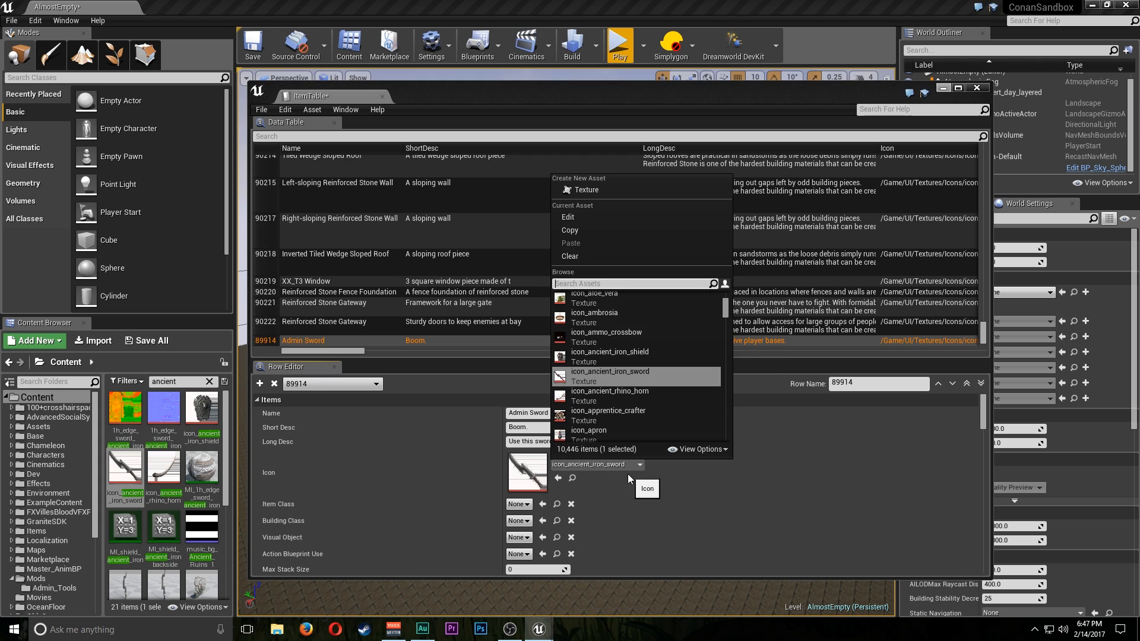
pyautogui.click(593, 472)
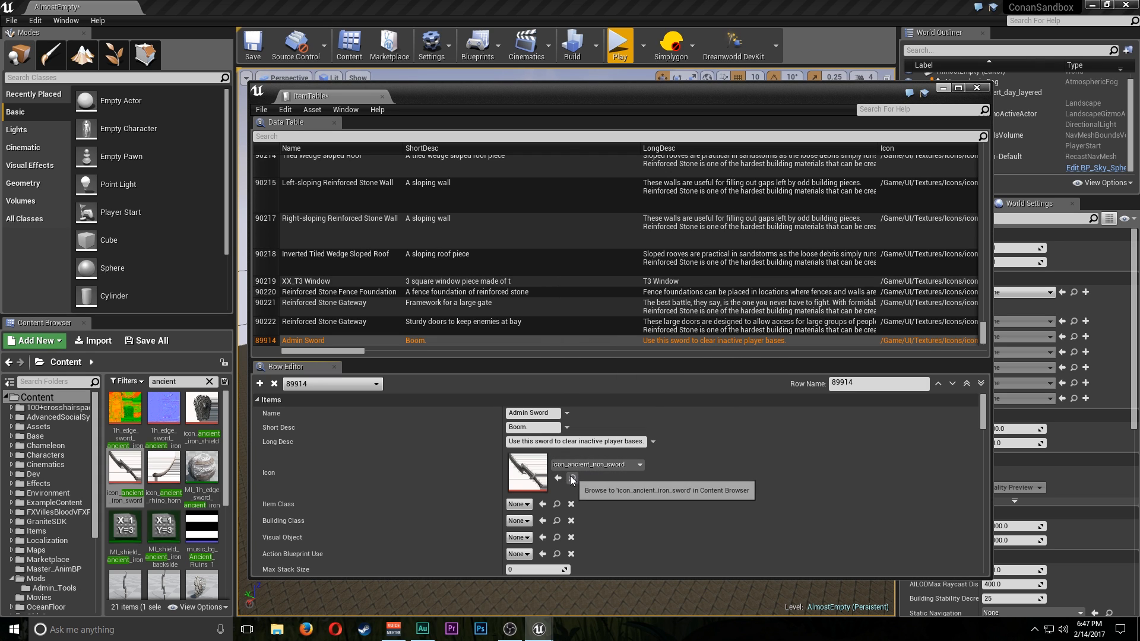
pyautogui.scroll(-2, 461, 551)
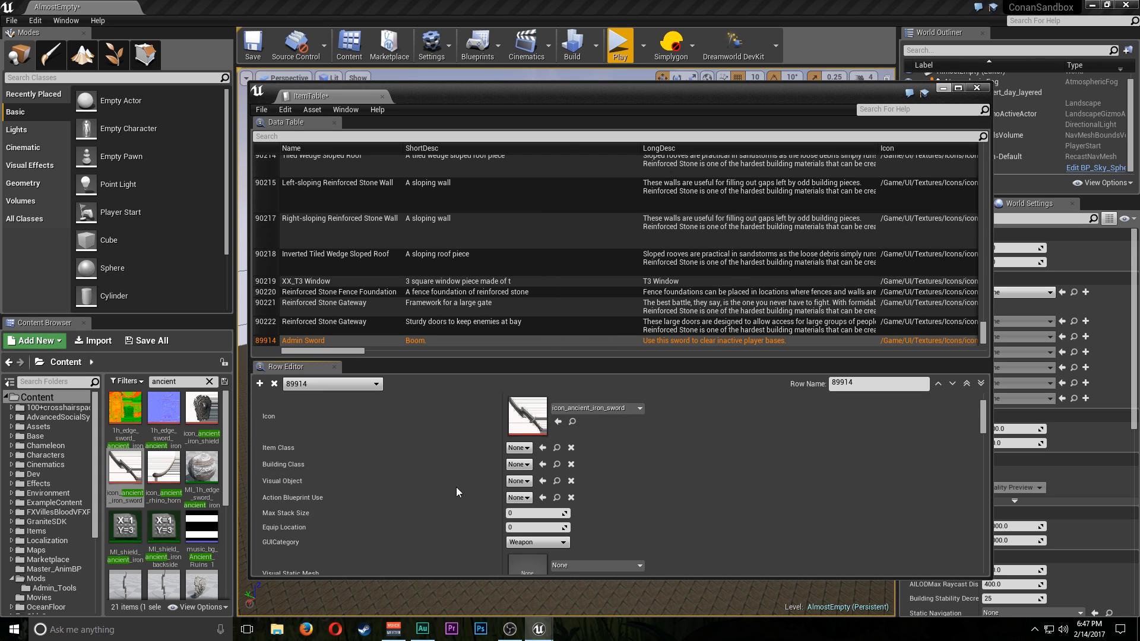
pyautogui.click(519, 453)
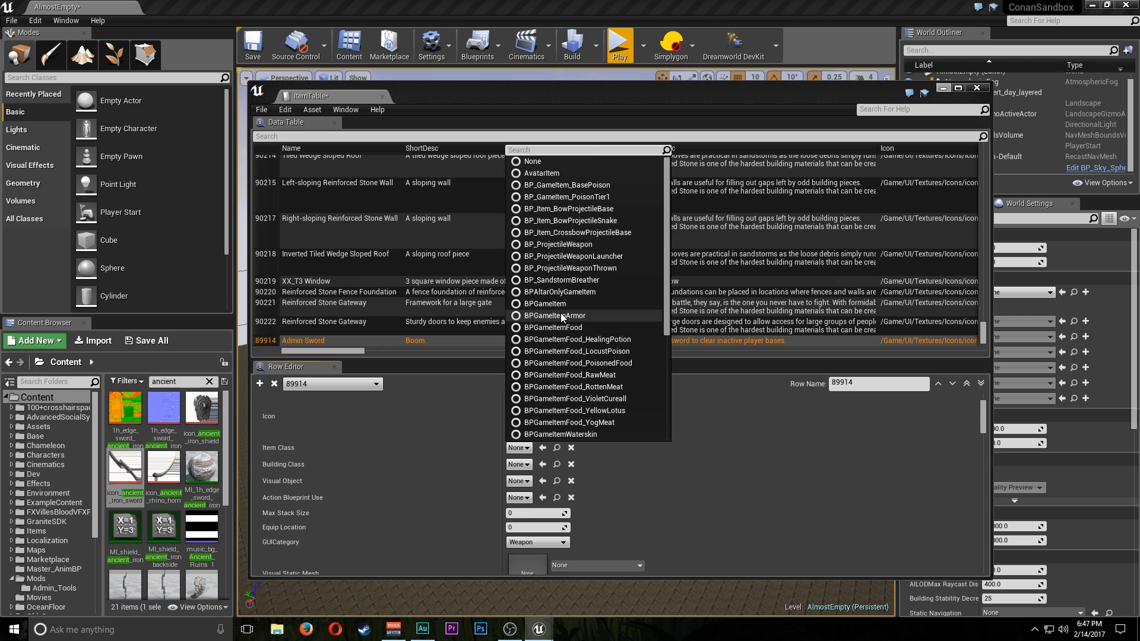
pyautogui.press('Escape')
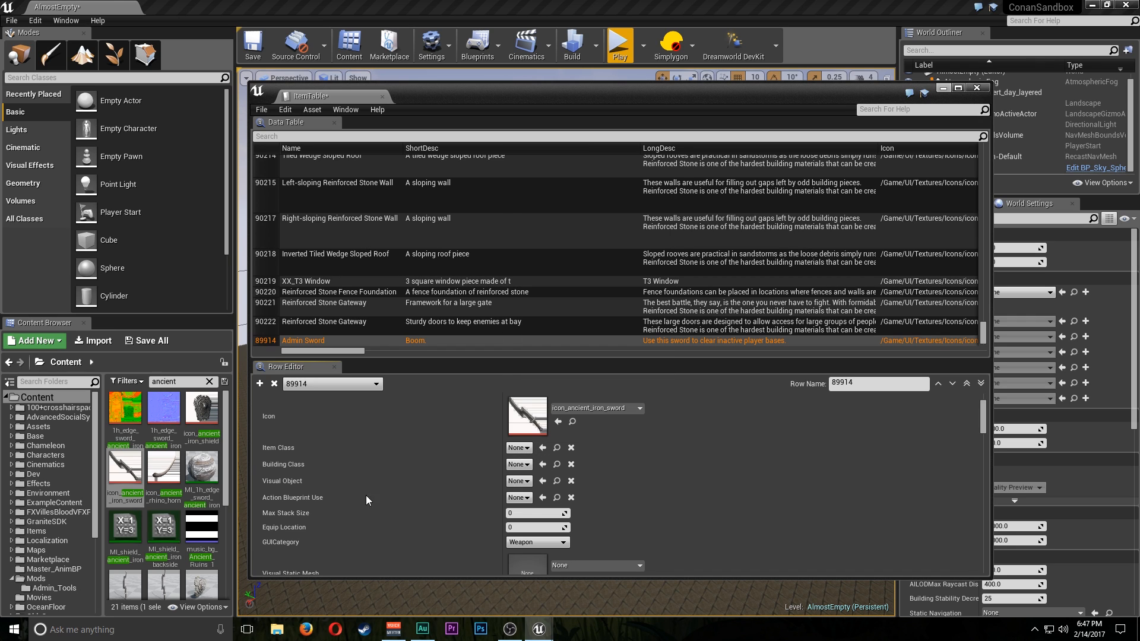
pyautogui.rightClick(131, 483)
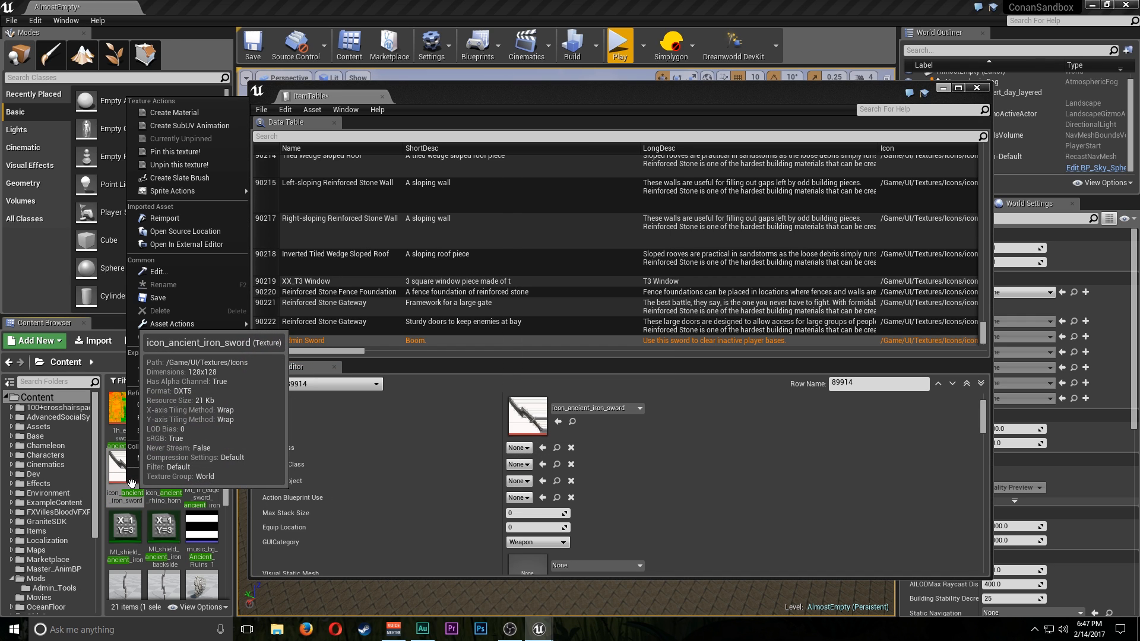
pyautogui.click(357, 503)
# Filter the ItemTable for "khopesh" to find an existing sword's settings as a reference
pyautogui.click(329, 137)
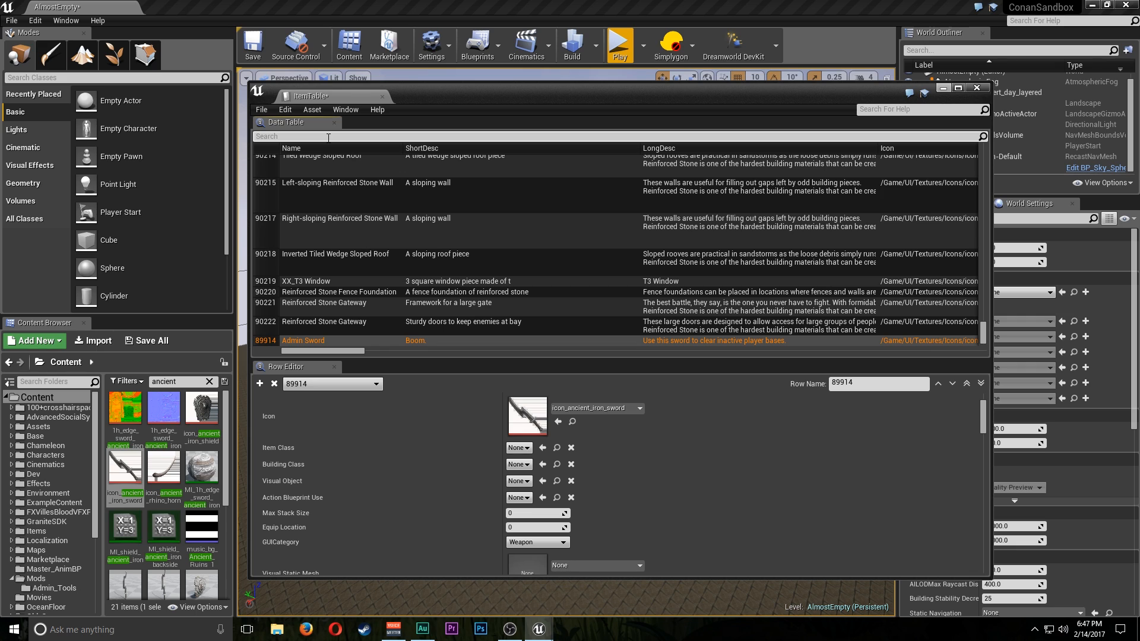
pyautogui.write('khopesh')
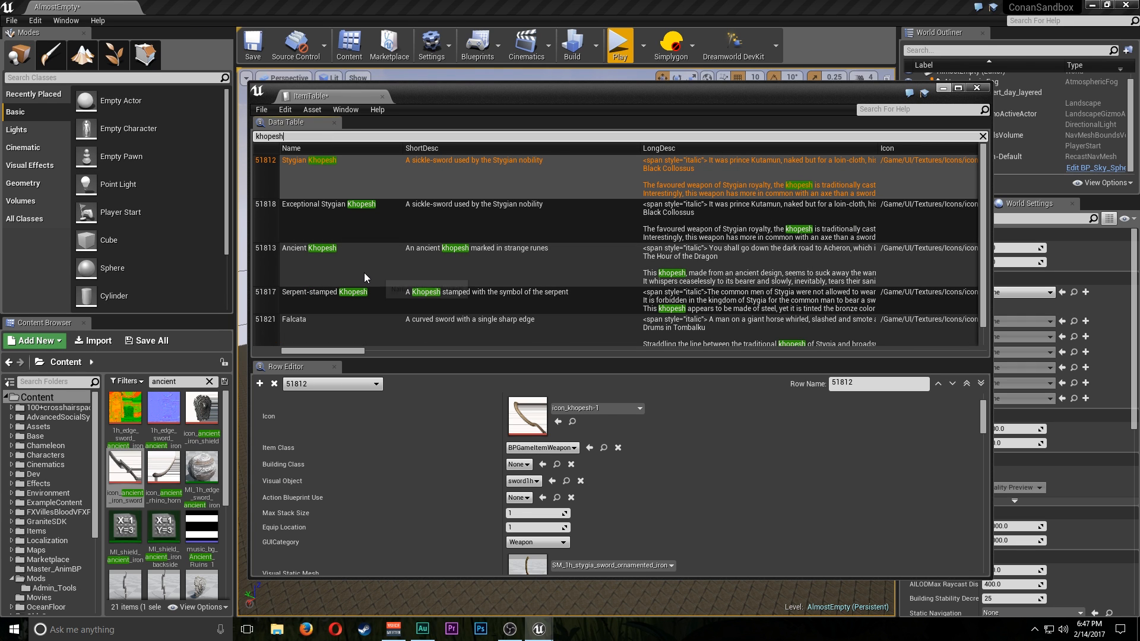
# Copy the Ancient Khopesh's item class, BPGameItemWeapon, to the Admin Sword row of the item table
pyautogui.click(416, 278)
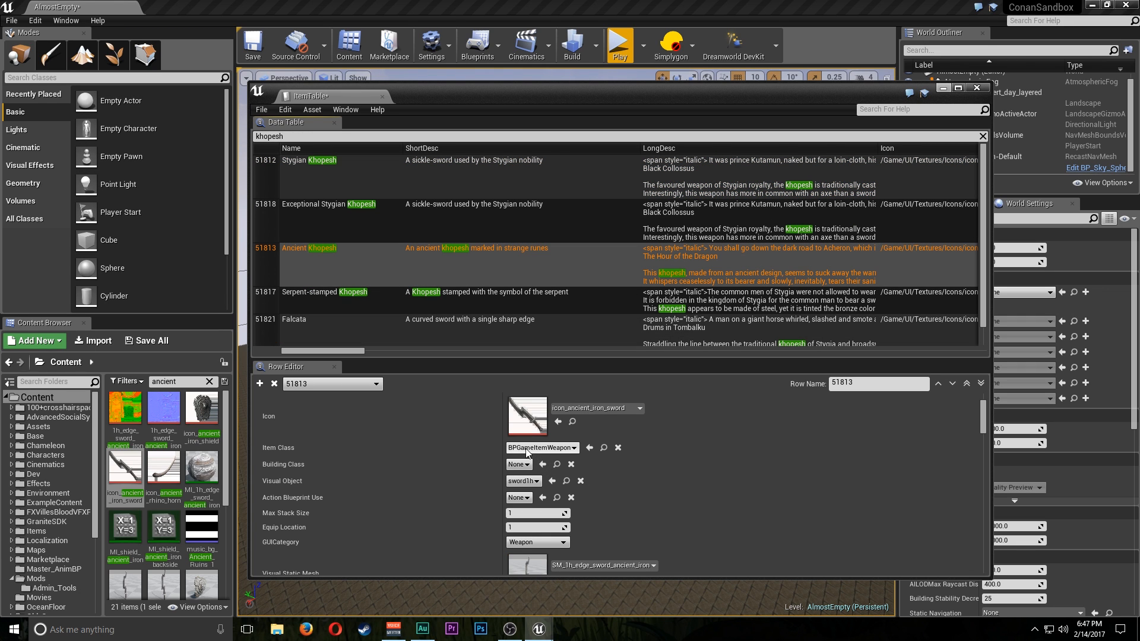
pyautogui.click(604, 448)
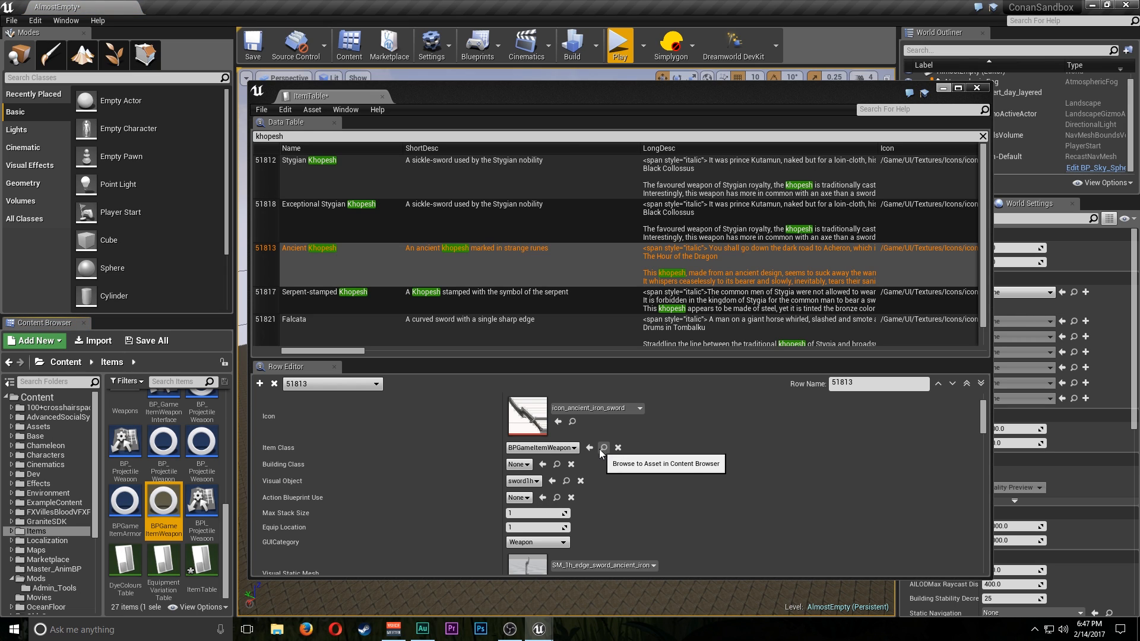
pyautogui.moveTo(172, 512)
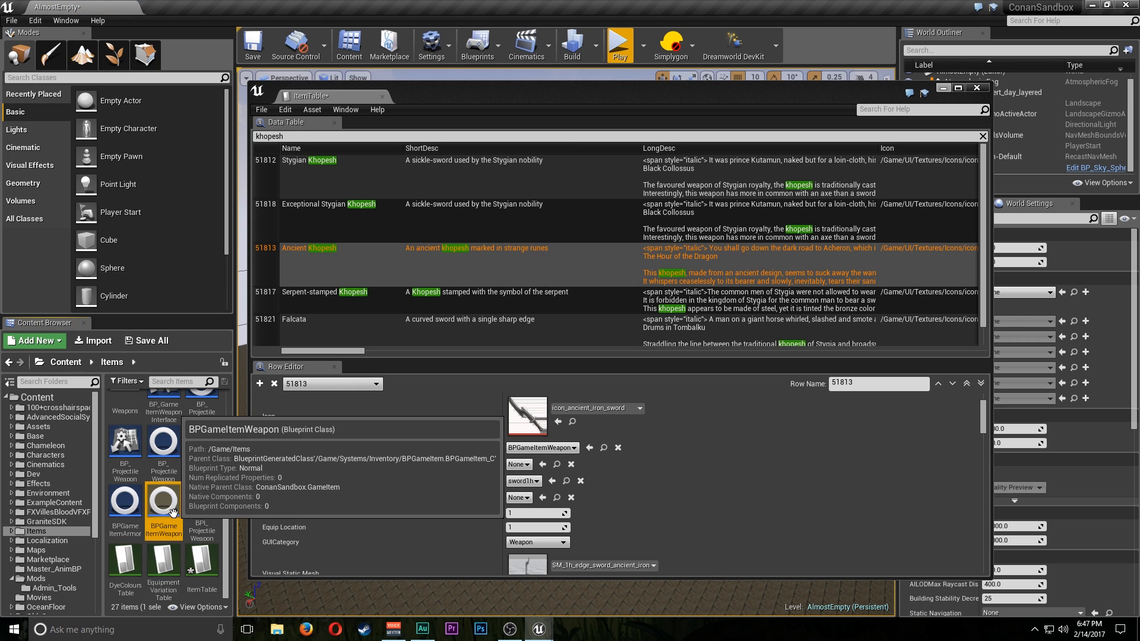
pyautogui.click(312, 136)
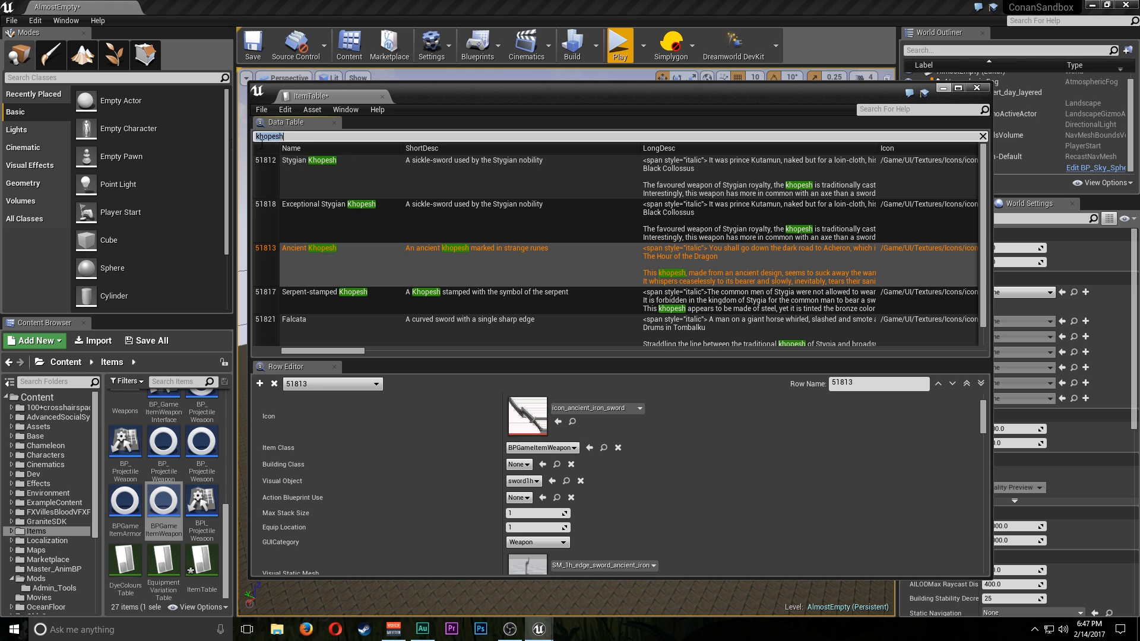
pyautogui.write('admin')
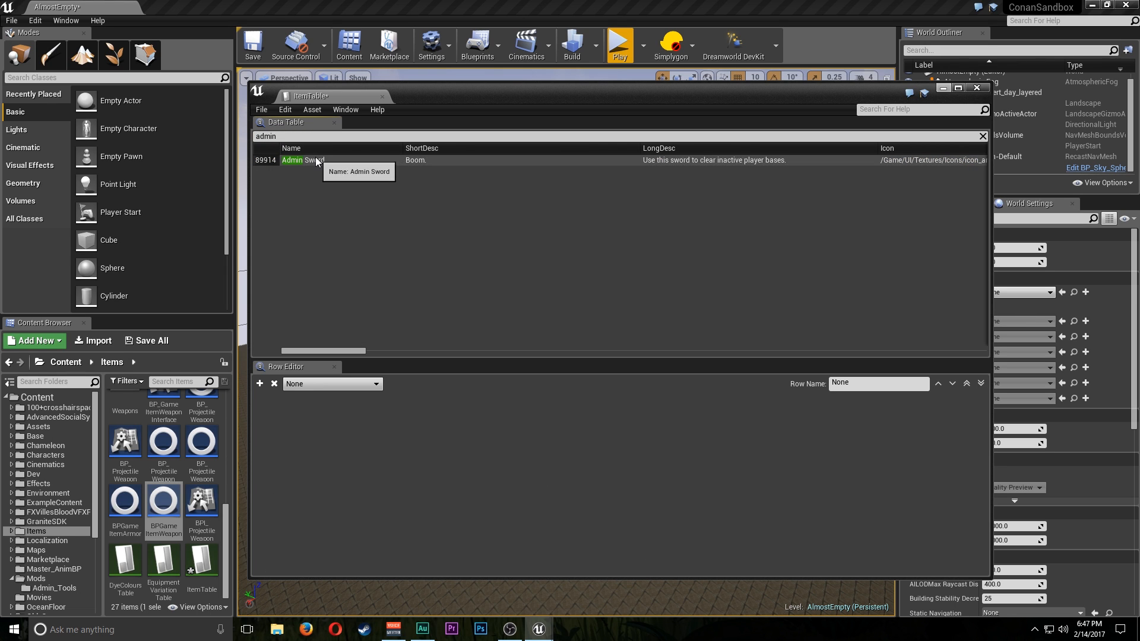
pyautogui.click(316, 161)
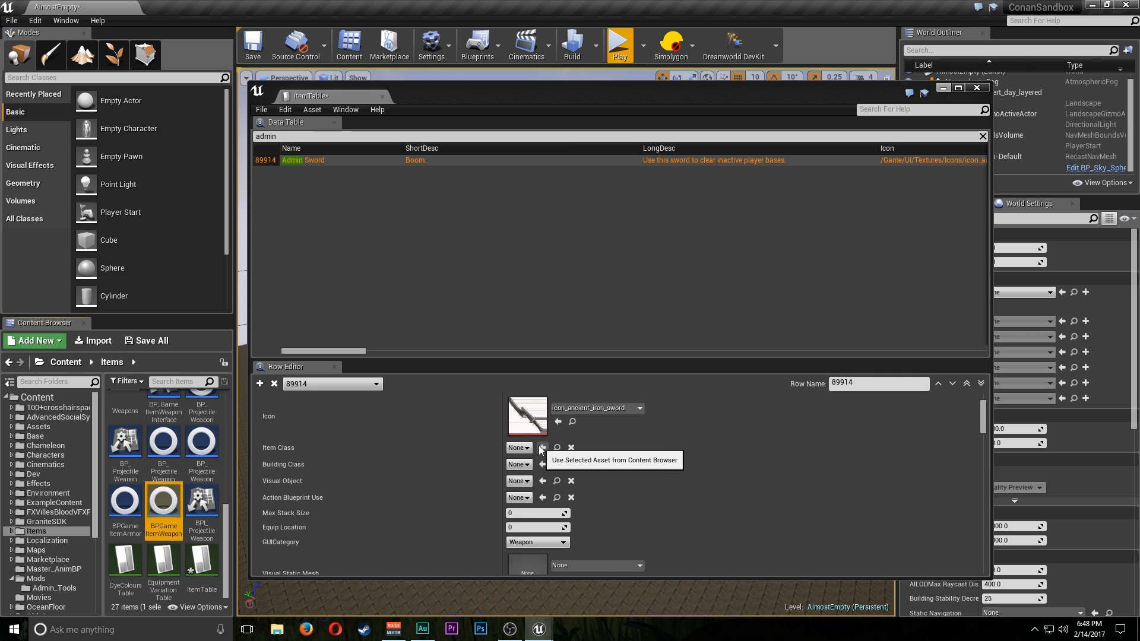
pyautogui.click(542, 448)
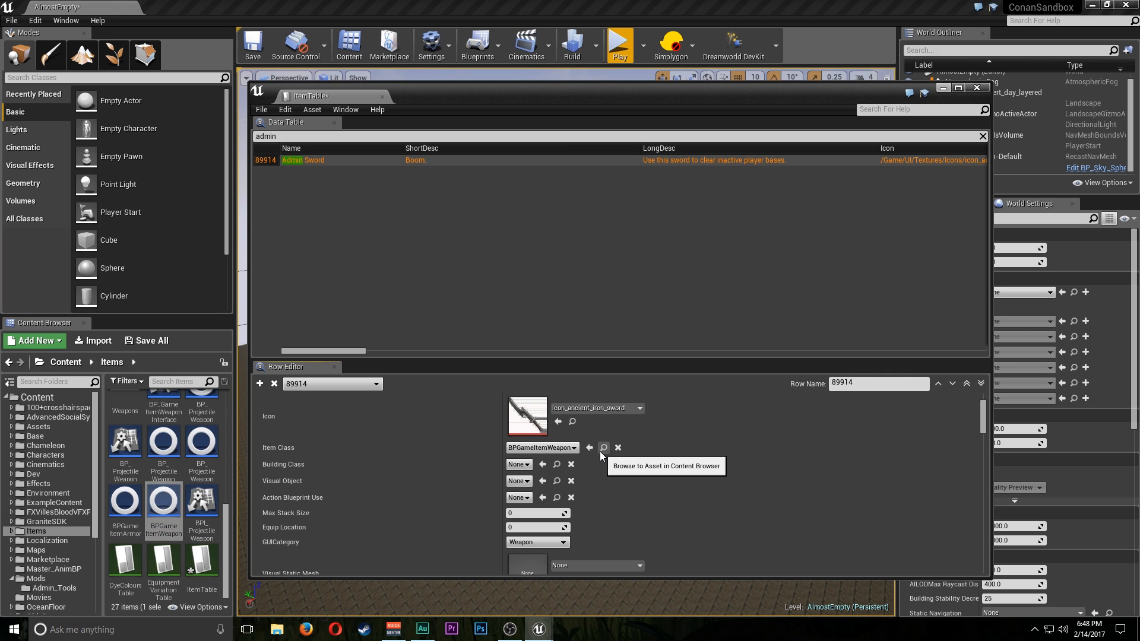
pyautogui.scroll(2, 567, 440)
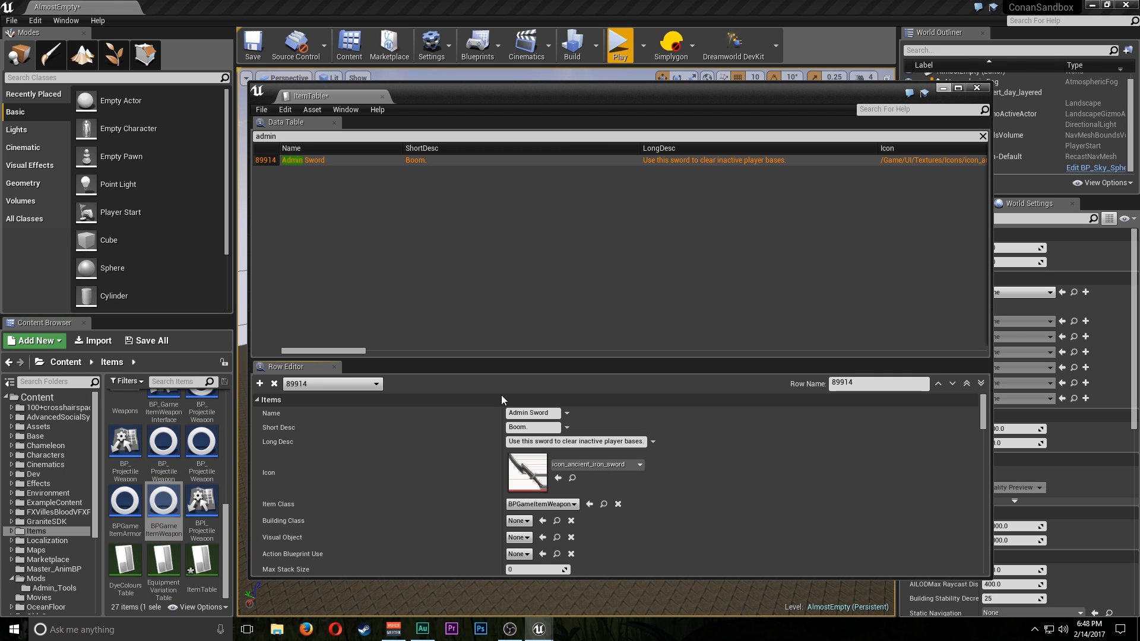
# Look up the Ancient Khopesh's visual object, sword1h, and assign it as the Admin Sword's visual object
pyautogui.click(341, 136)
pyautogui.write('khopesh')
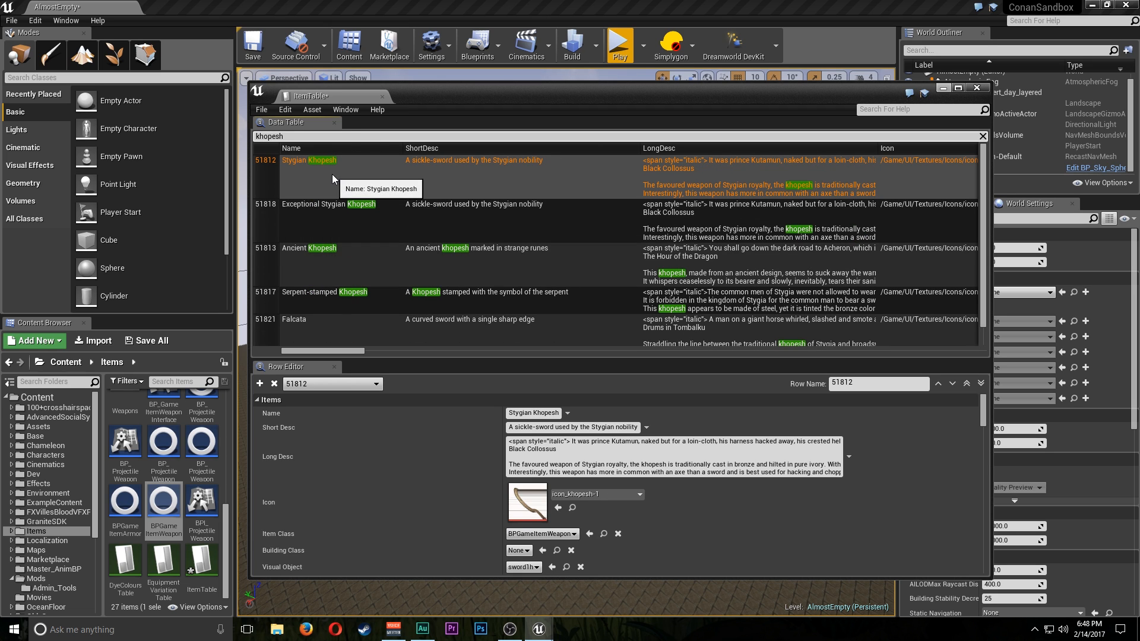
pyautogui.click(324, 257)
pyautogui.scroll(-2, 527, 515)
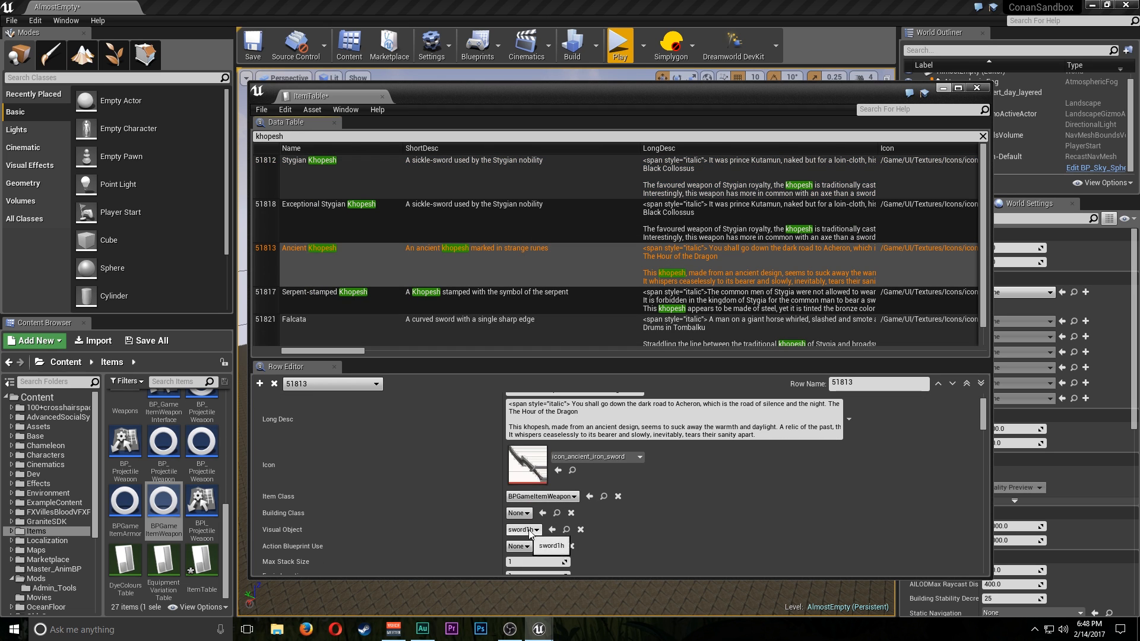
pyautogui.click(567, 530)
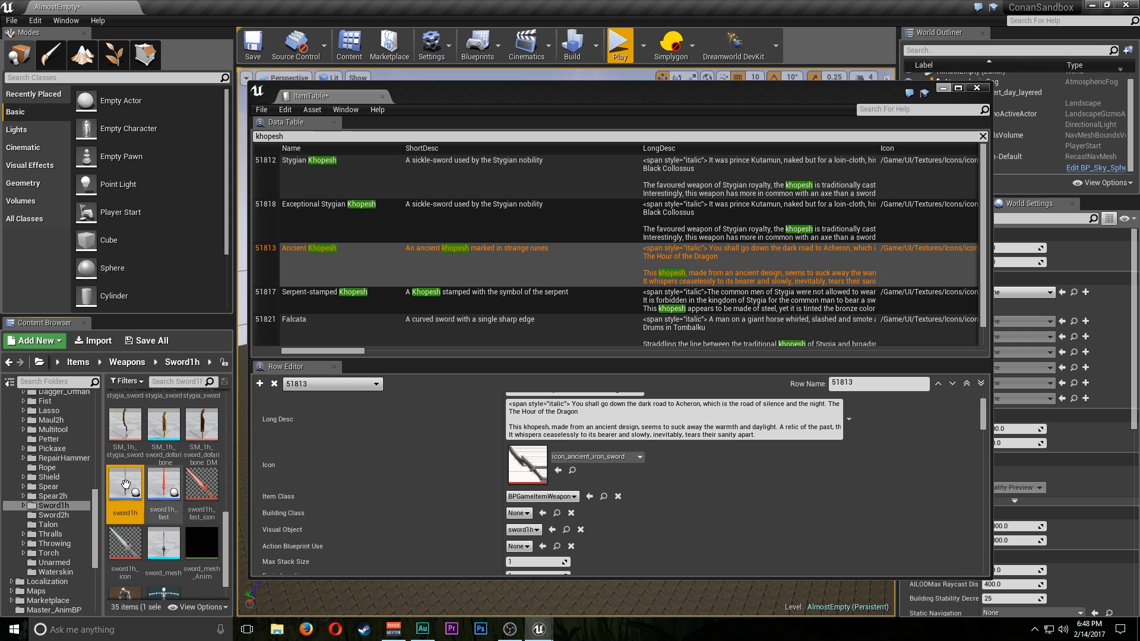
pyautogui.click(272, 136)
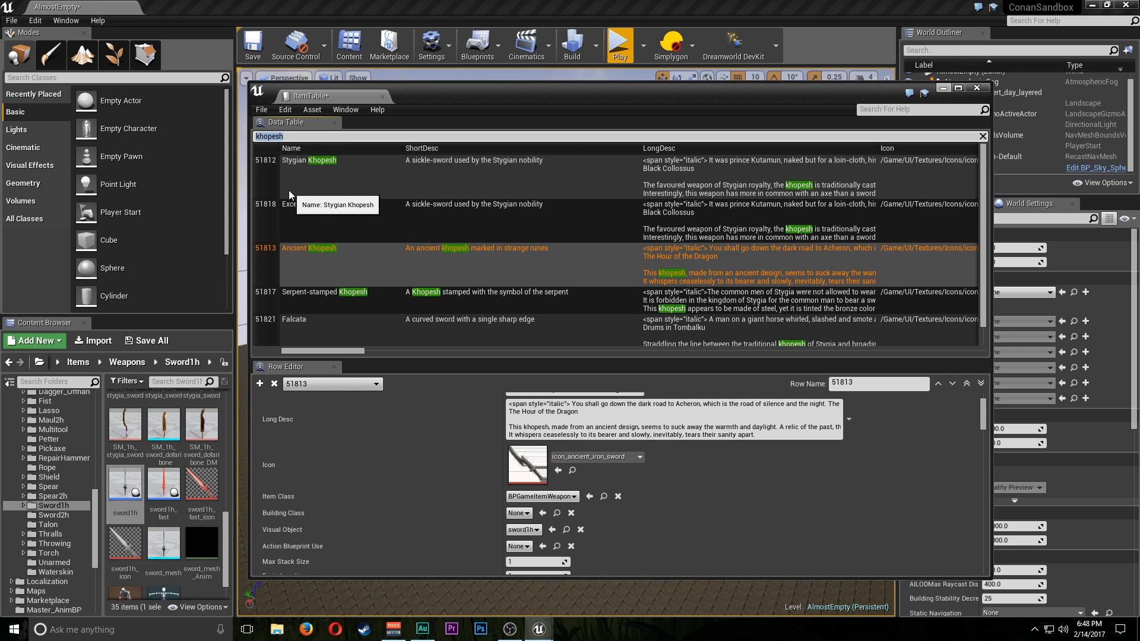
pyautogui.write('admin')
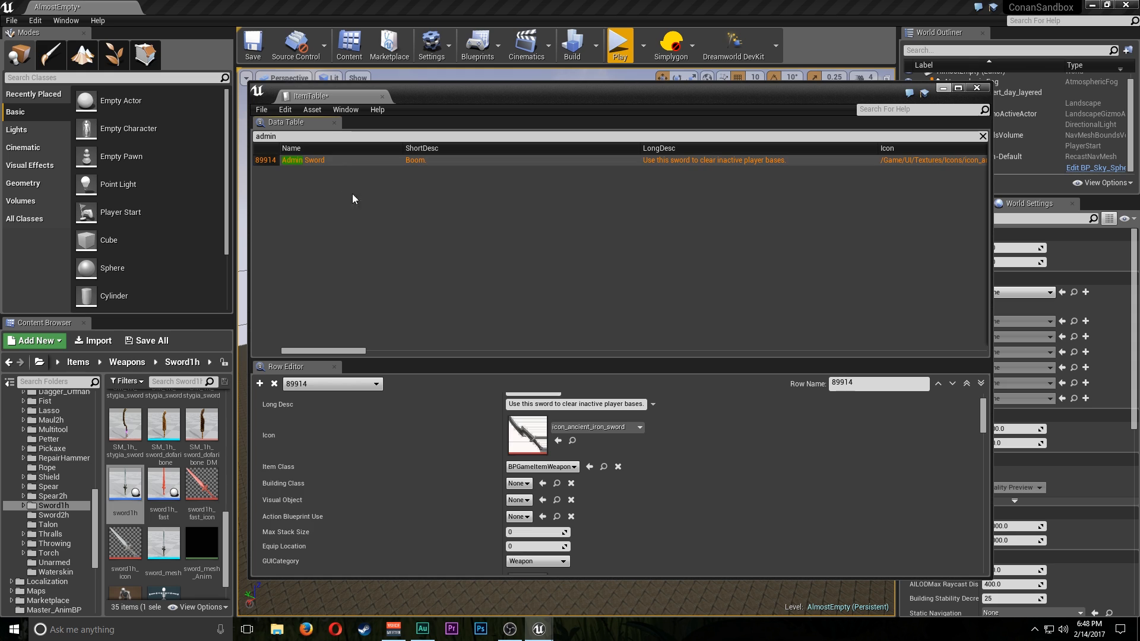
pyautogui.click(542, 500)
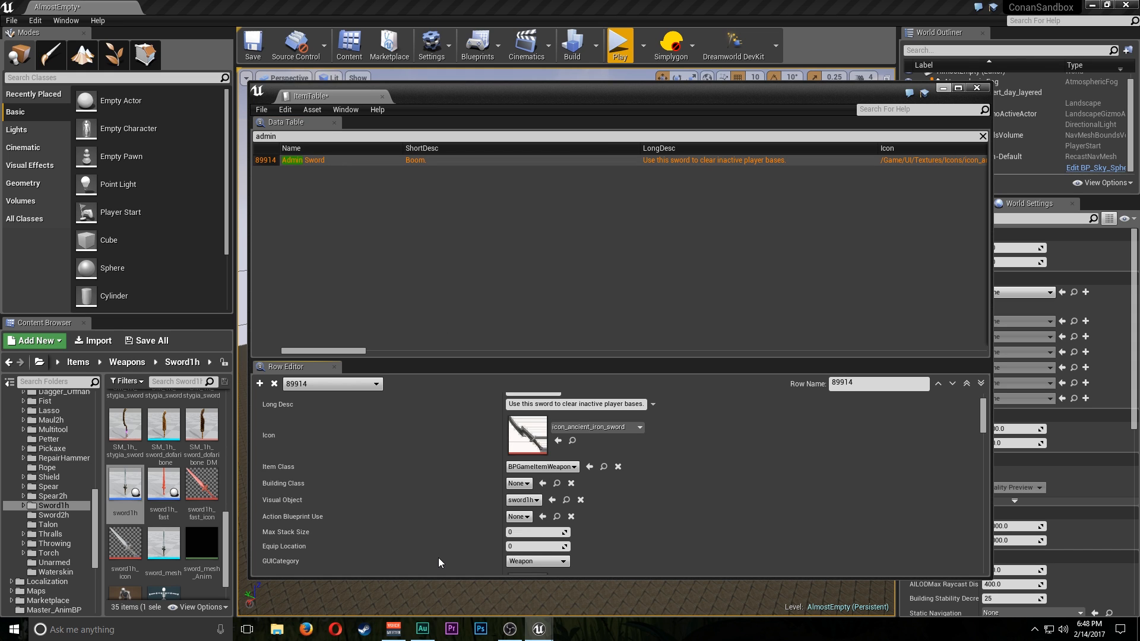
# Set the Admin Sword's Max Stack Size to 1 and its Equip Location to 1
pyautogui.scroll(-2, 438, 557)
pyautogui.click(533, 494)
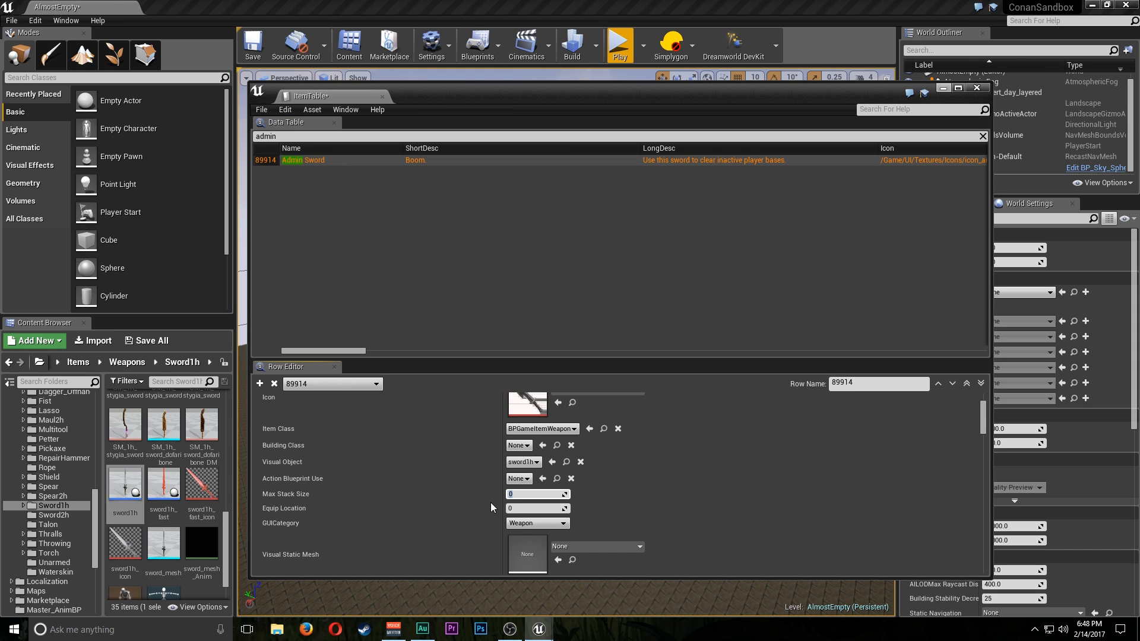
pyautogui.write('1')
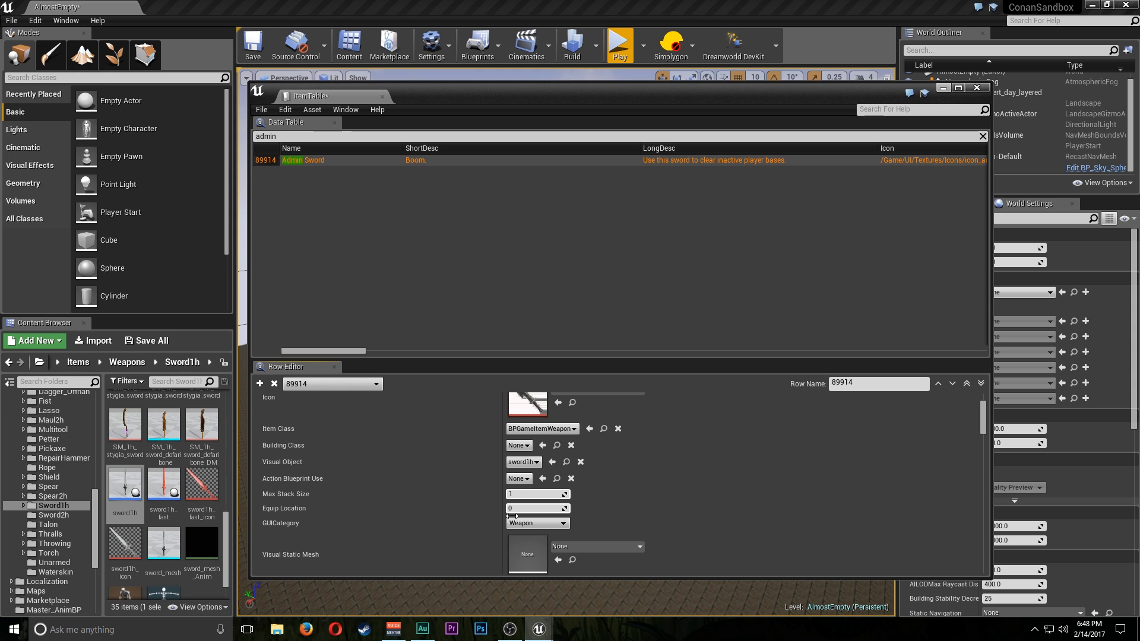
pyautogui.press('Tab')
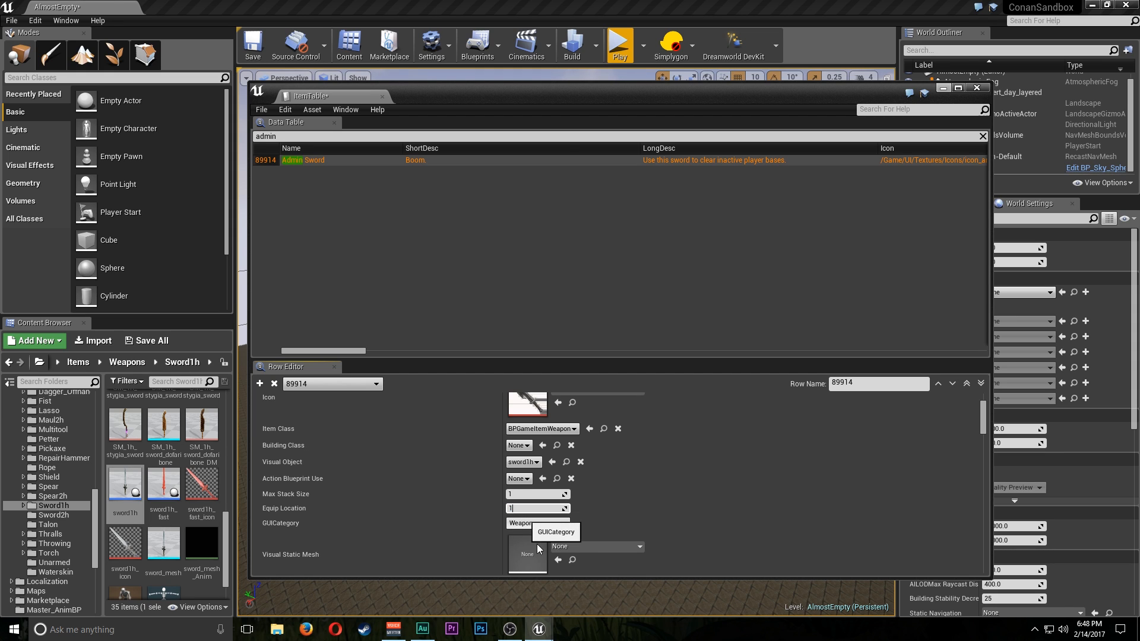
pyautogui.write('1')
# Assign SM_1h_edge_sword_ancient_iron_DM as the Admin Sword's destructible mesh and SM_1h_edge_sword_ancient_iron as its static mesh
pyautogui.scroll(-2, 543, 473)
pyautogui.scroll(-3, 451, 498)
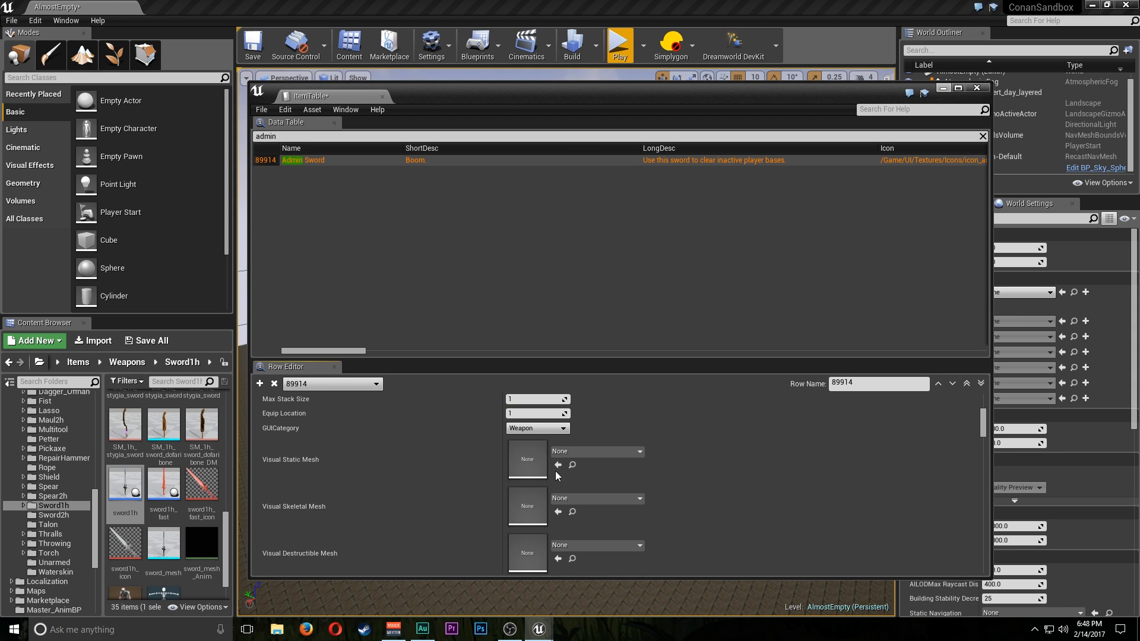
pyautogui.scroll(4, 164, 442)
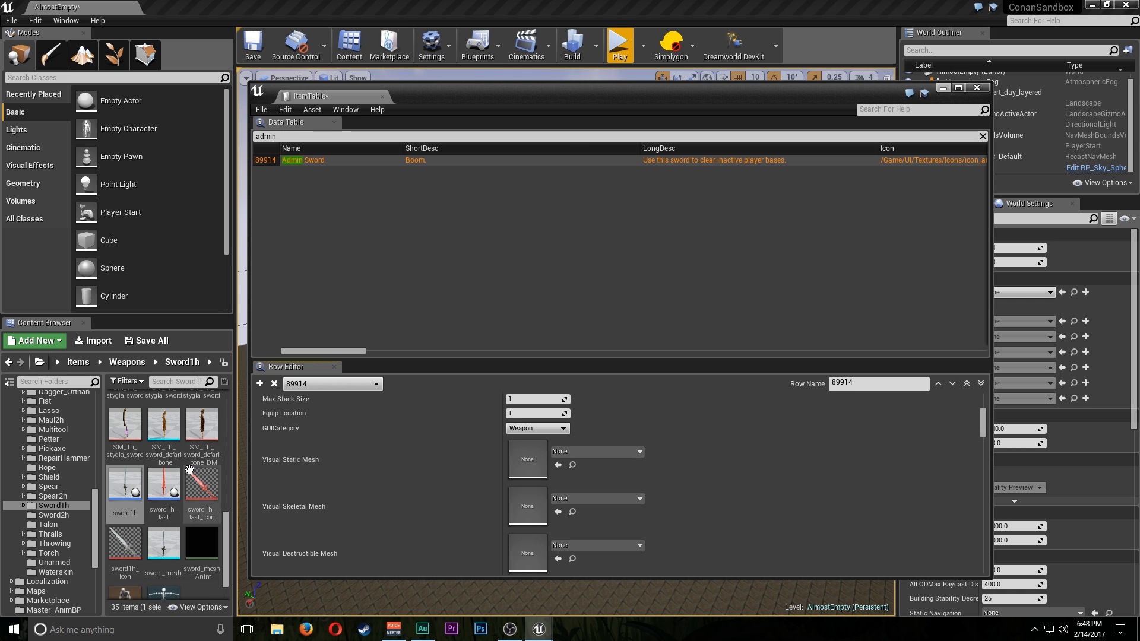
pyautogui.scroll(4, 176, 479)
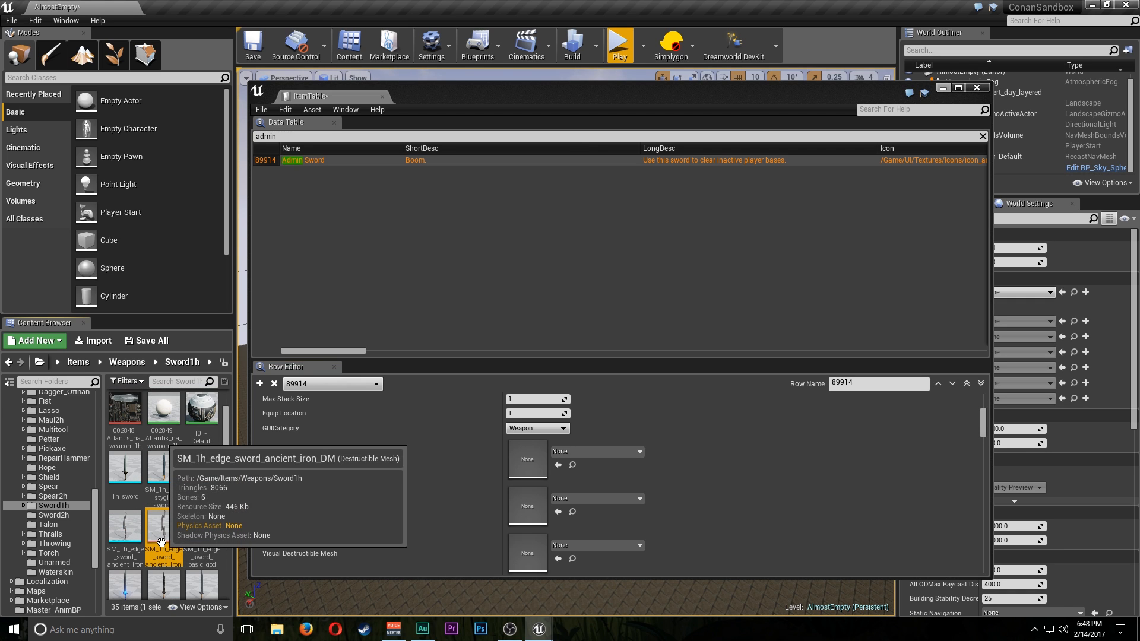
pyautogui.click(557, 559)
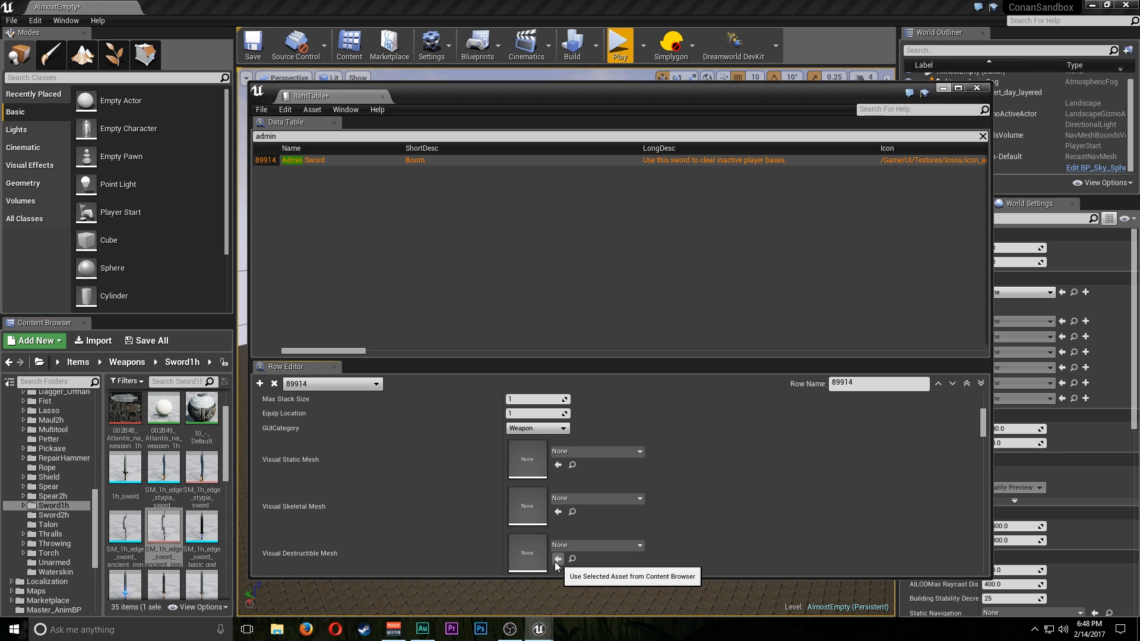
pyautogui.click(125, 525)
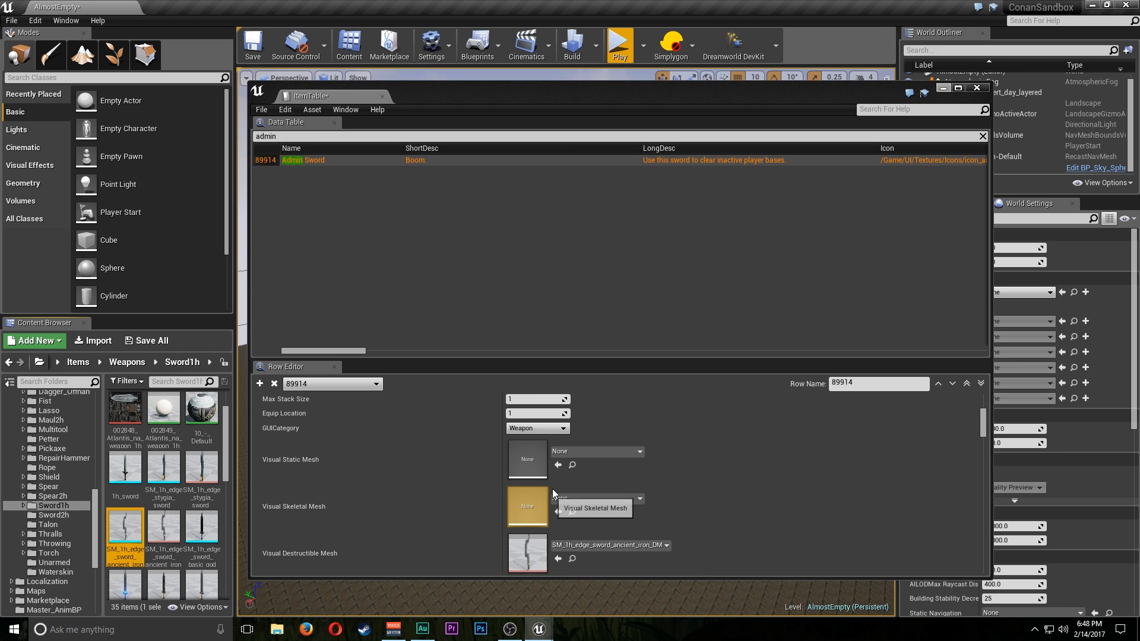
pyautogui.click(558, 465)
# Flag the Admin Sword as DevOnlyItem and set its Item Container Size to 0
pyautogui.scroll(-5, 384, 522)
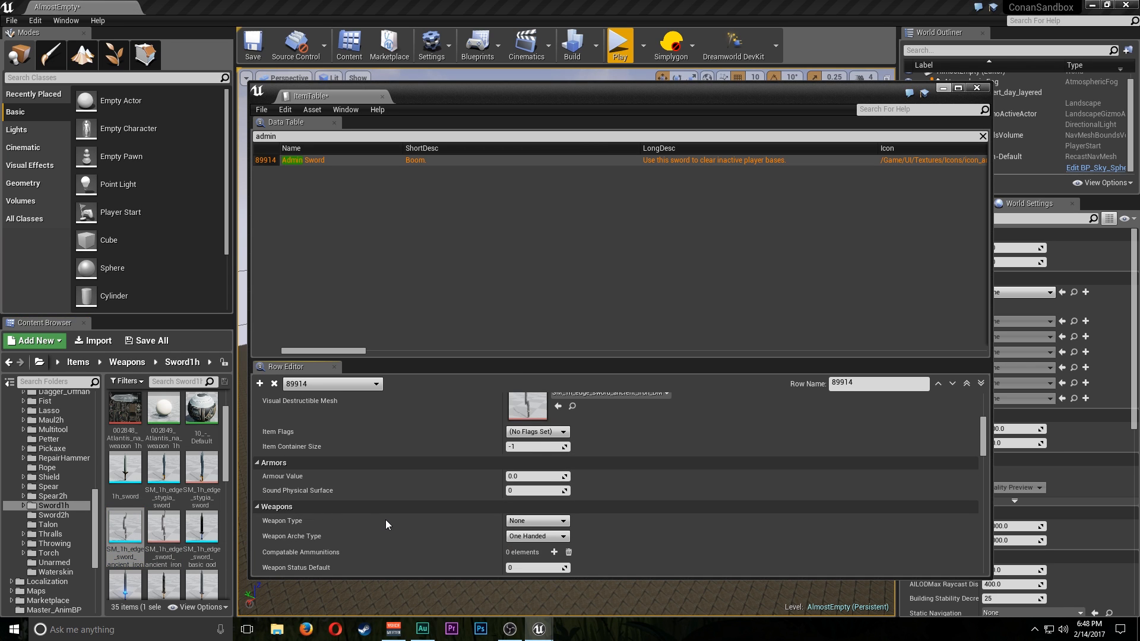
pyautogui.click(537, 431)
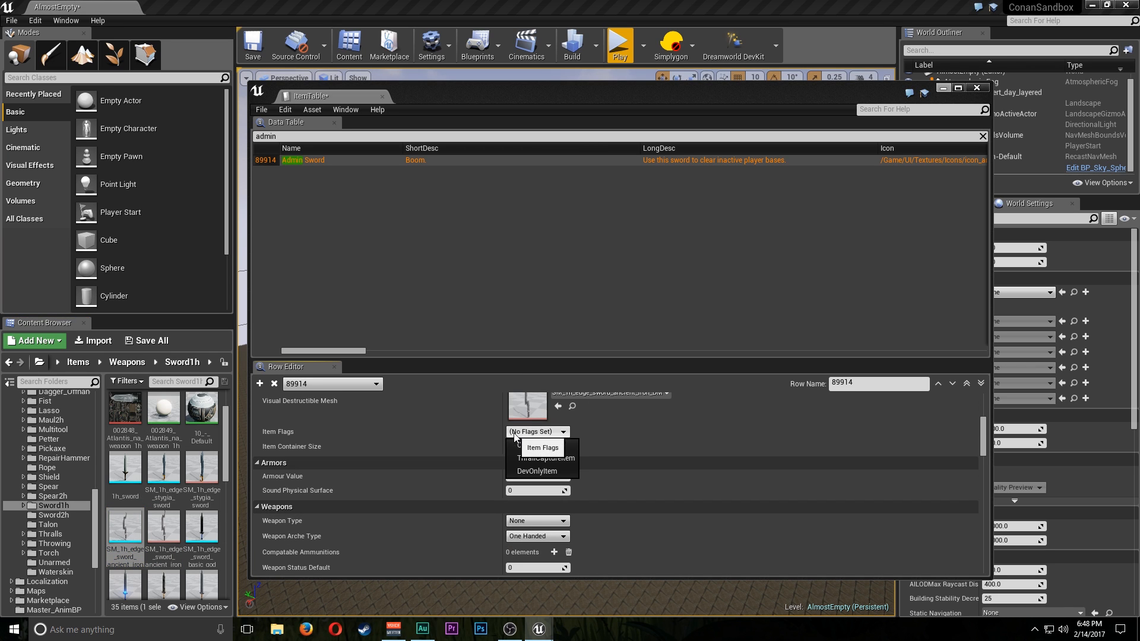
pyautogui.click(553, 471)
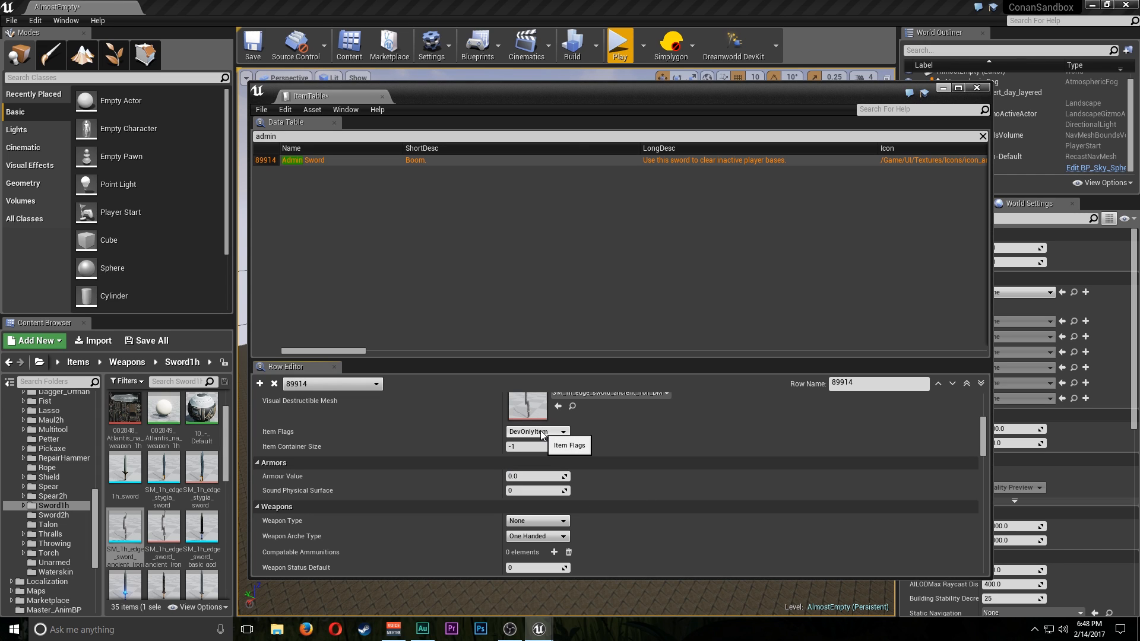
pyautogui.click(541, 433)
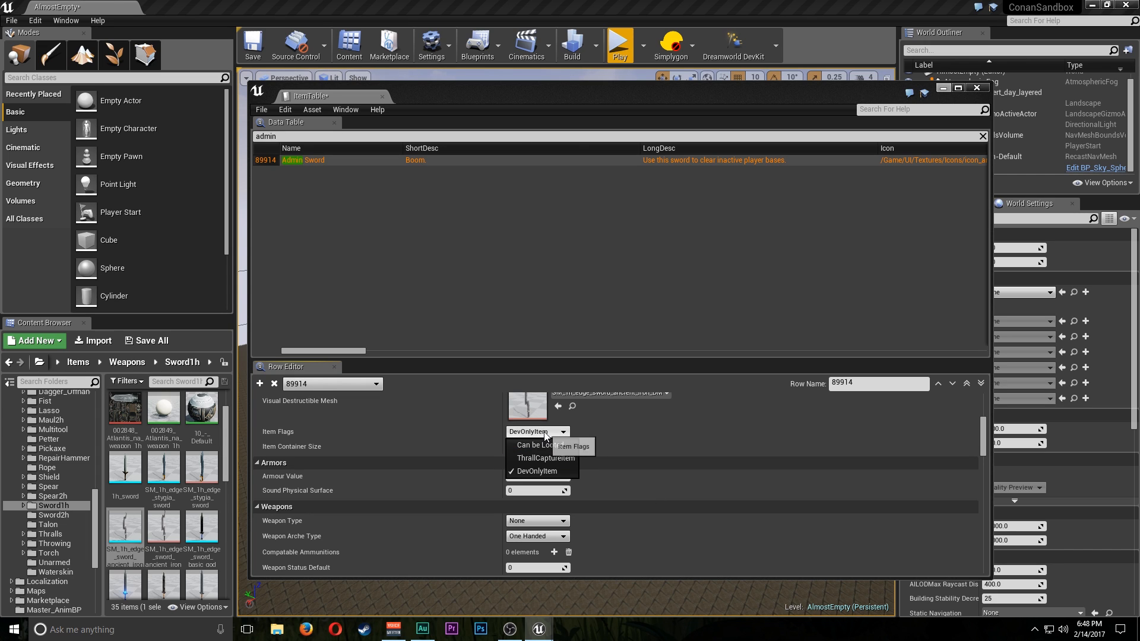
pyautogui.click(542, 434)
pyautogui.click(545, 448)
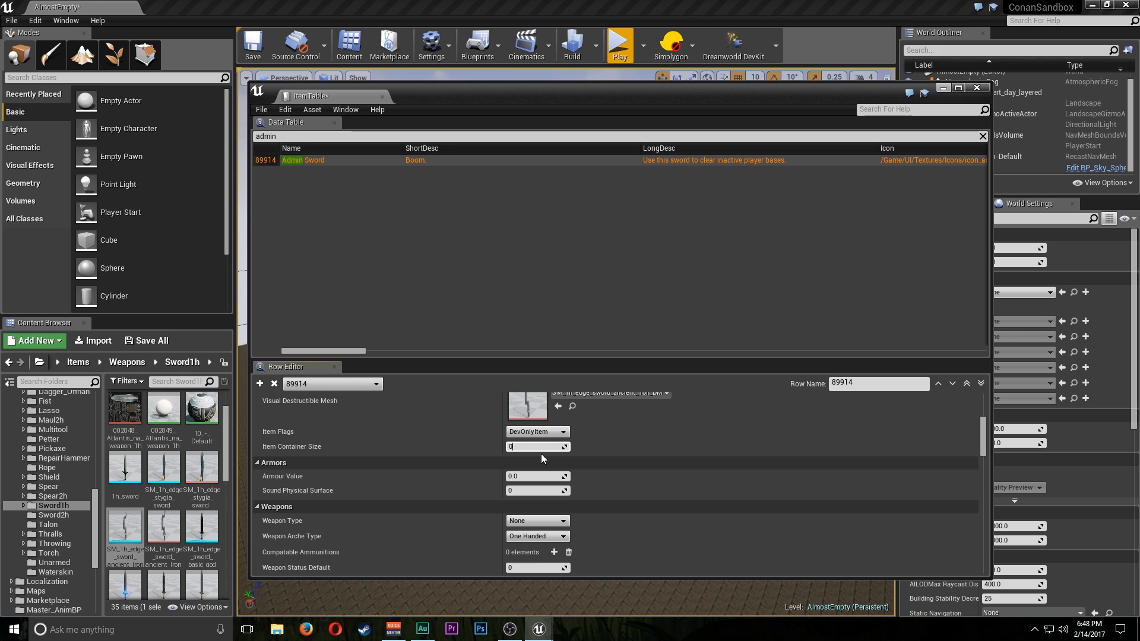
pyautogui.write('0')
pyautogui.press('Return')
# Set the Admin Sword's Sound Physical Surface to 2 and its Weapon Type to Sword
pyautogui.scroll(-1, 442, 494)
pyautogui.click(526, 474)
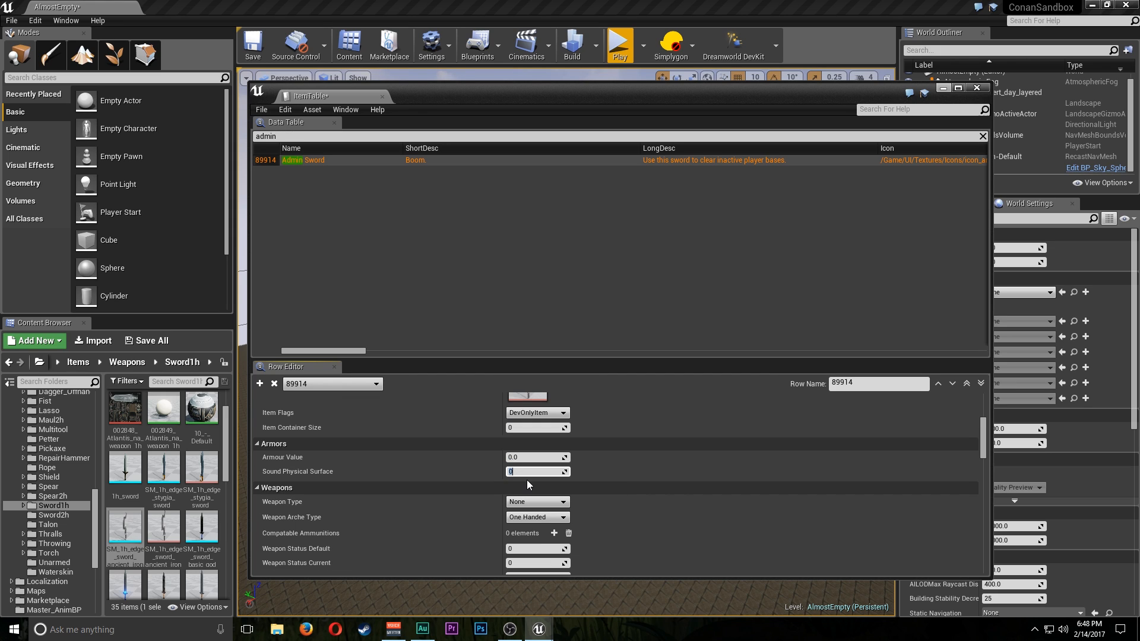
pyautogui.press('Return')
pyautogui.scroll(-3, 418, 498)
pyautogui.click(538, 445)
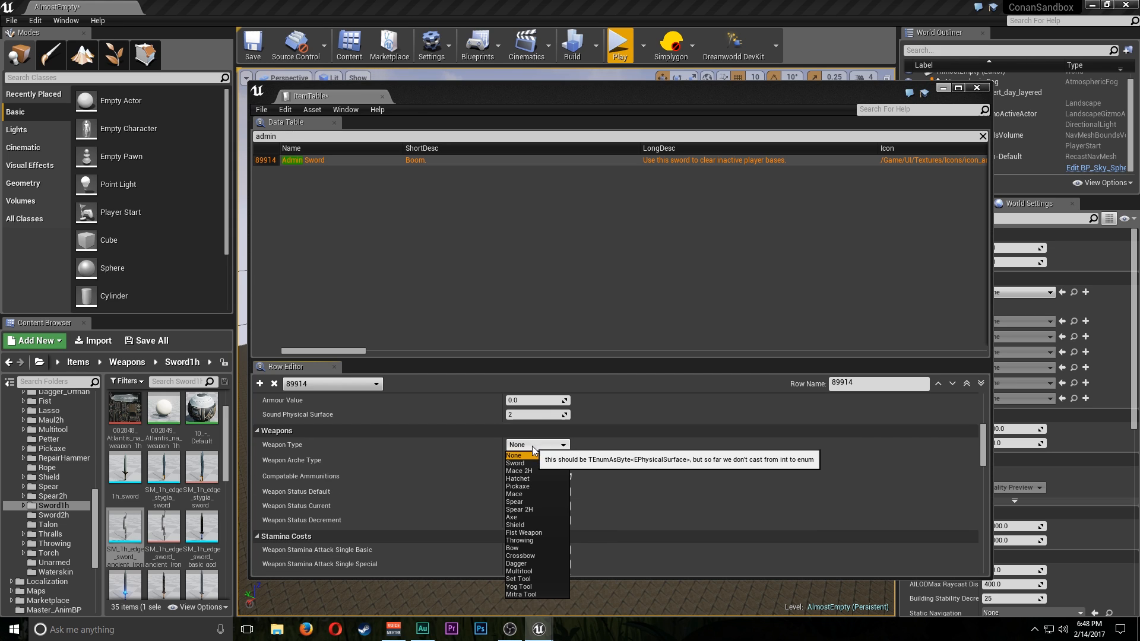
pyautogui.click(526, 464)
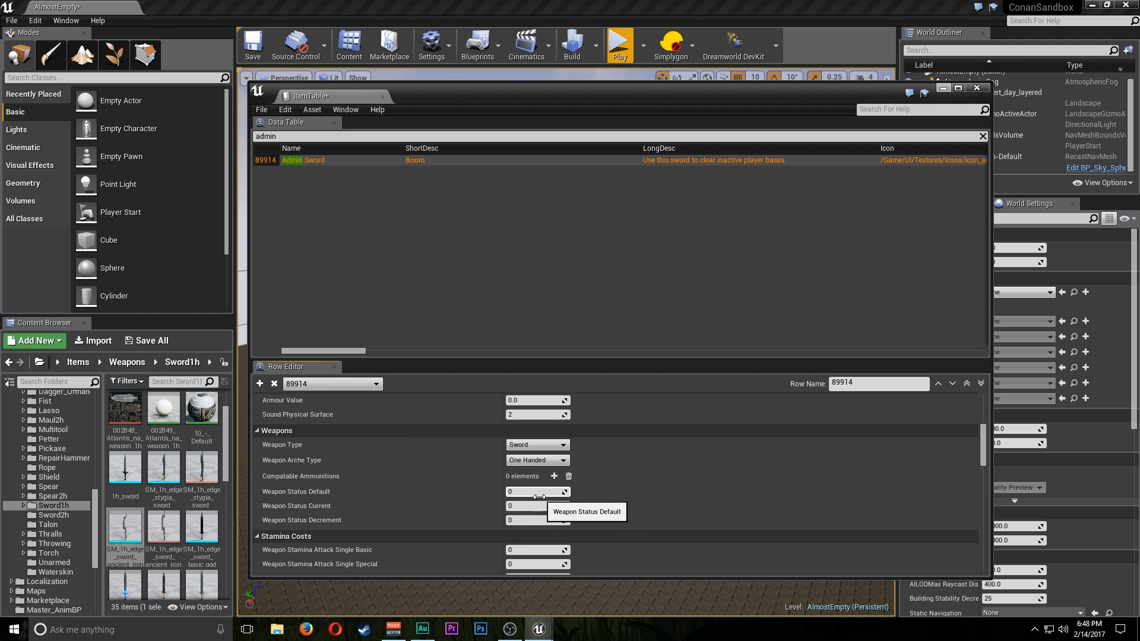
pyautogui.scroll(-4, 451, 487)
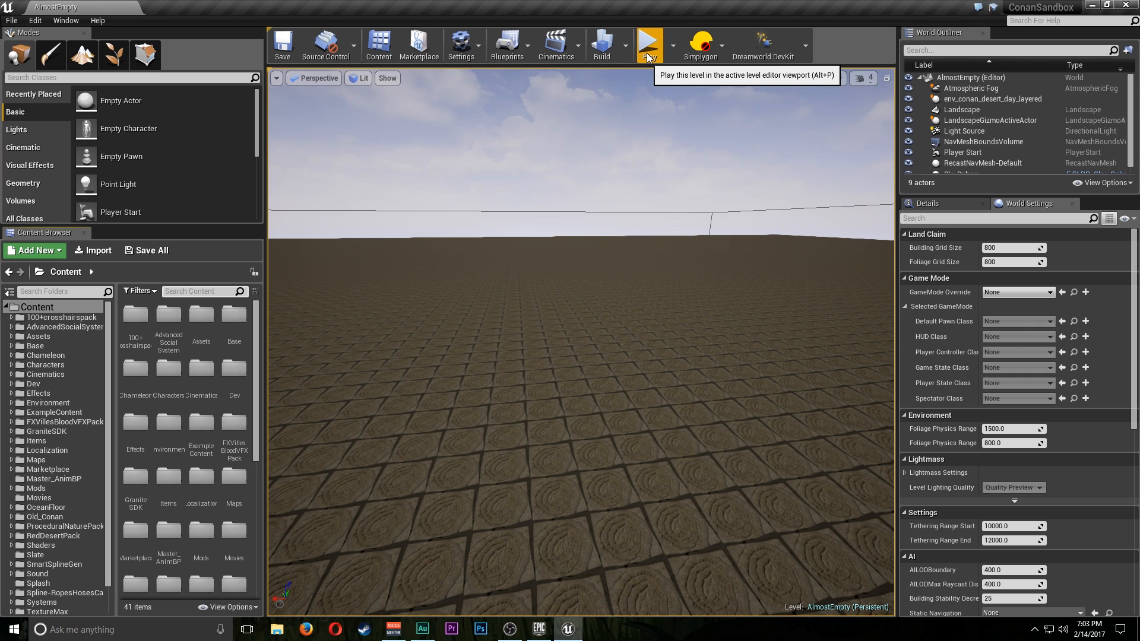
# Play the level in the viewport and move the Admin Sword from hotbar slot 2 into the character's inventory
pyautogui.click(653, 46)
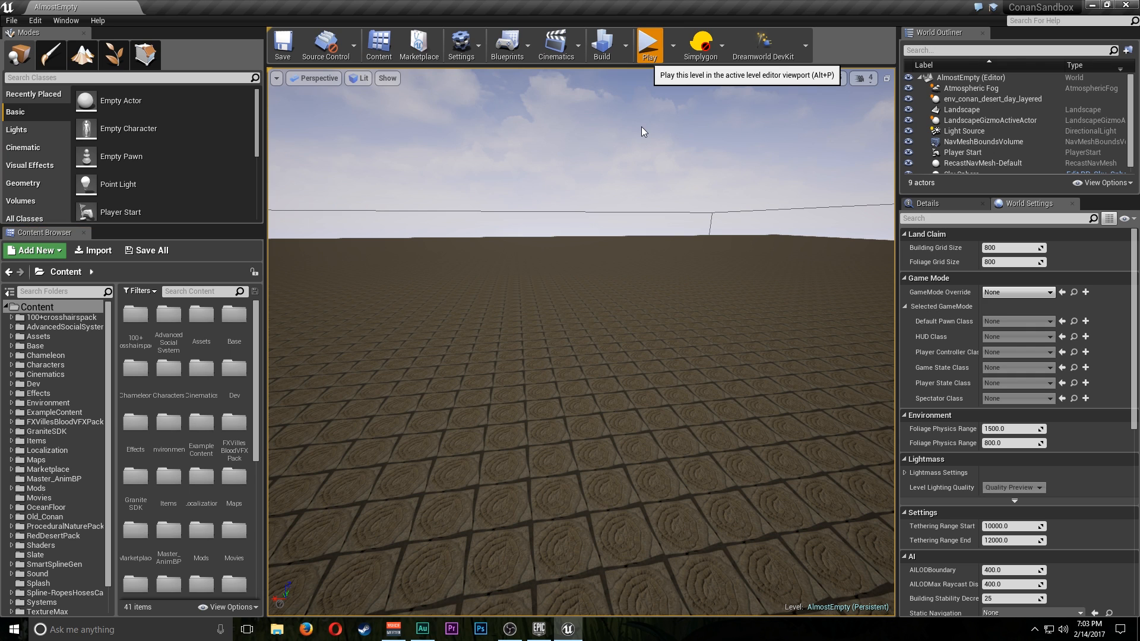
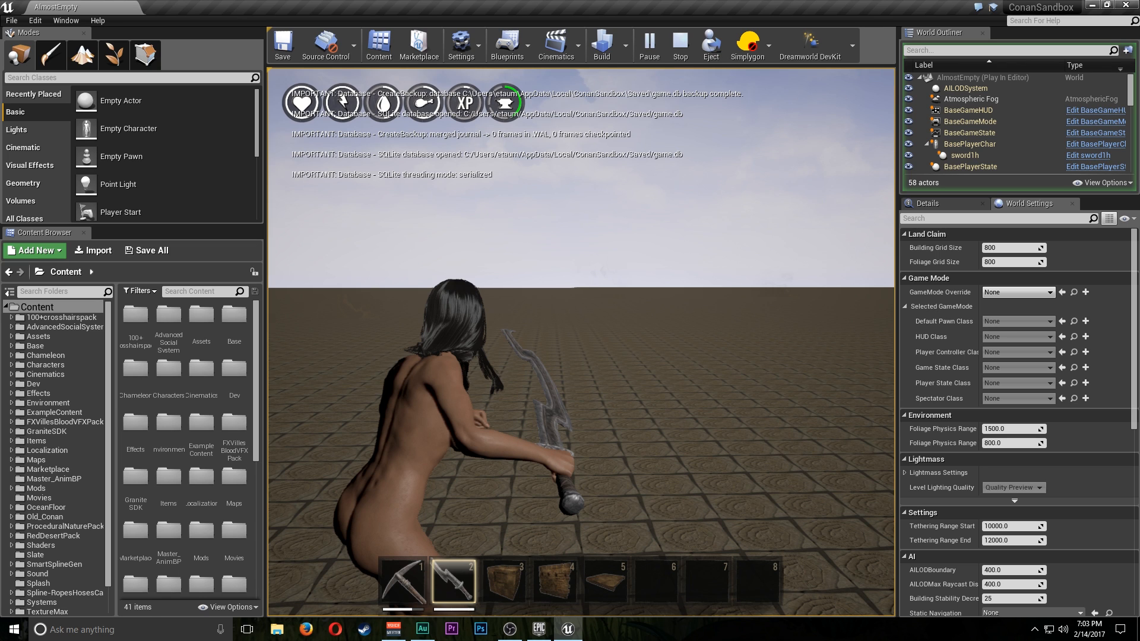
pyautogui.press('Tab')
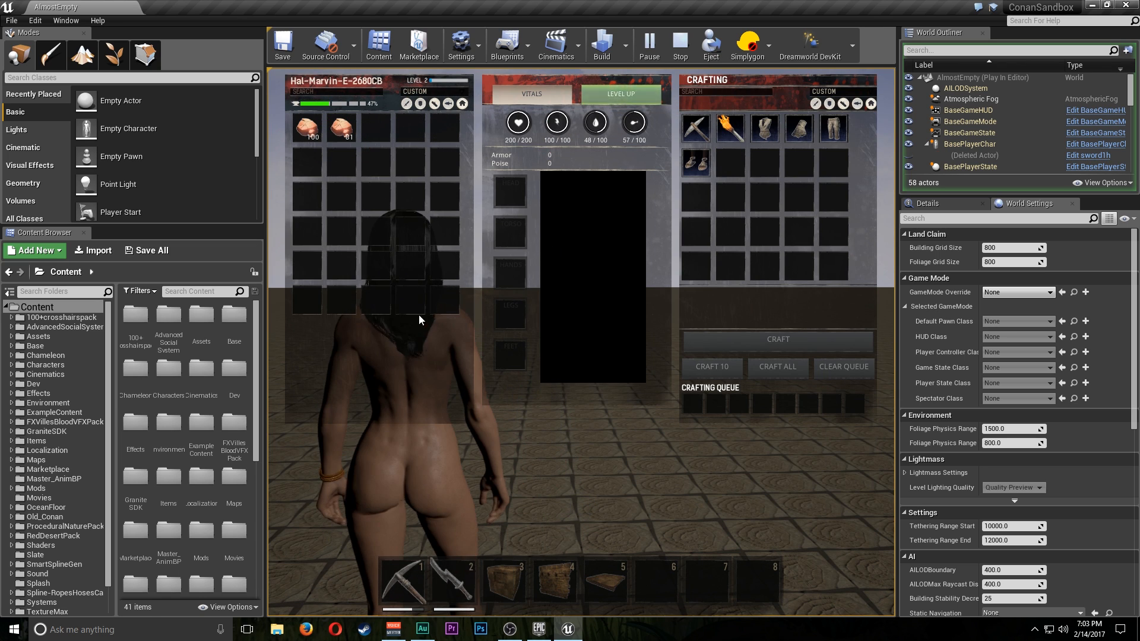
pyautogui.moveTo(442, 573); pyautogui.dragTo(410, 293)
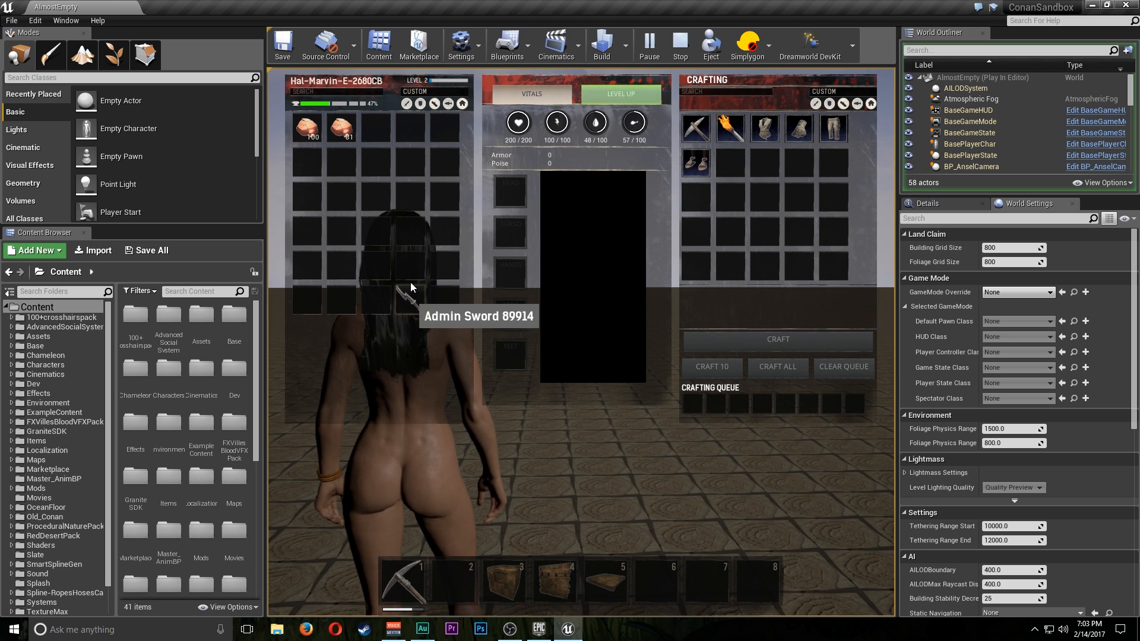
# Inspect the Admin Sword's stats against the Iron Pick's, moving the pick from hotbar slot 1 into the inventory
pyautogui.click(410, 295)
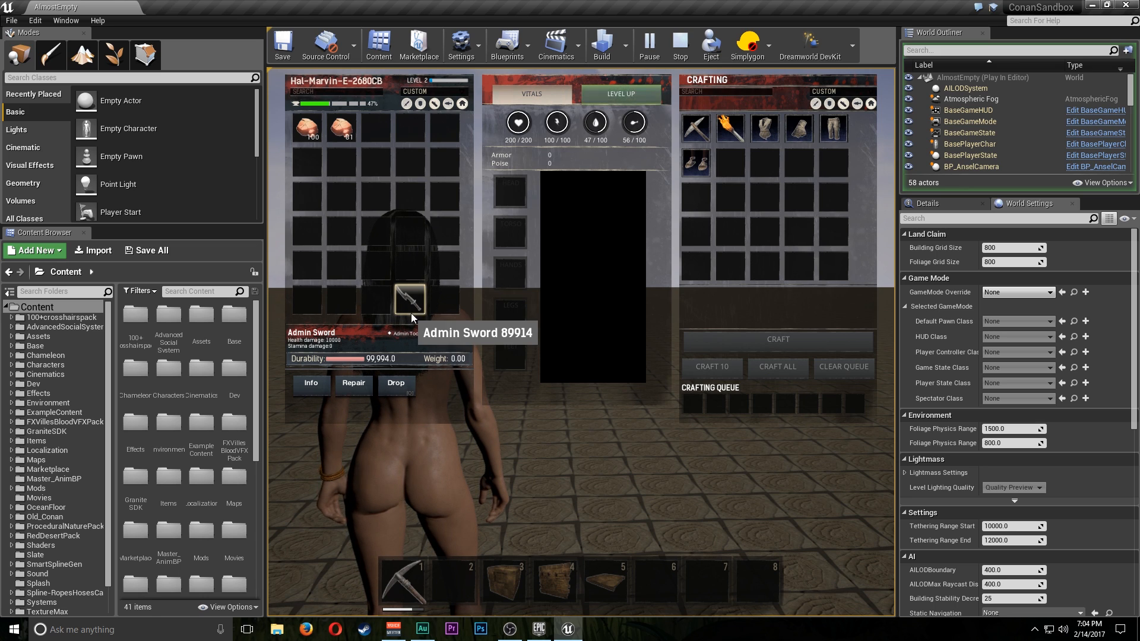
pyautogui.moveTo(404, 581); pyautogui.dragTo(376, 299)
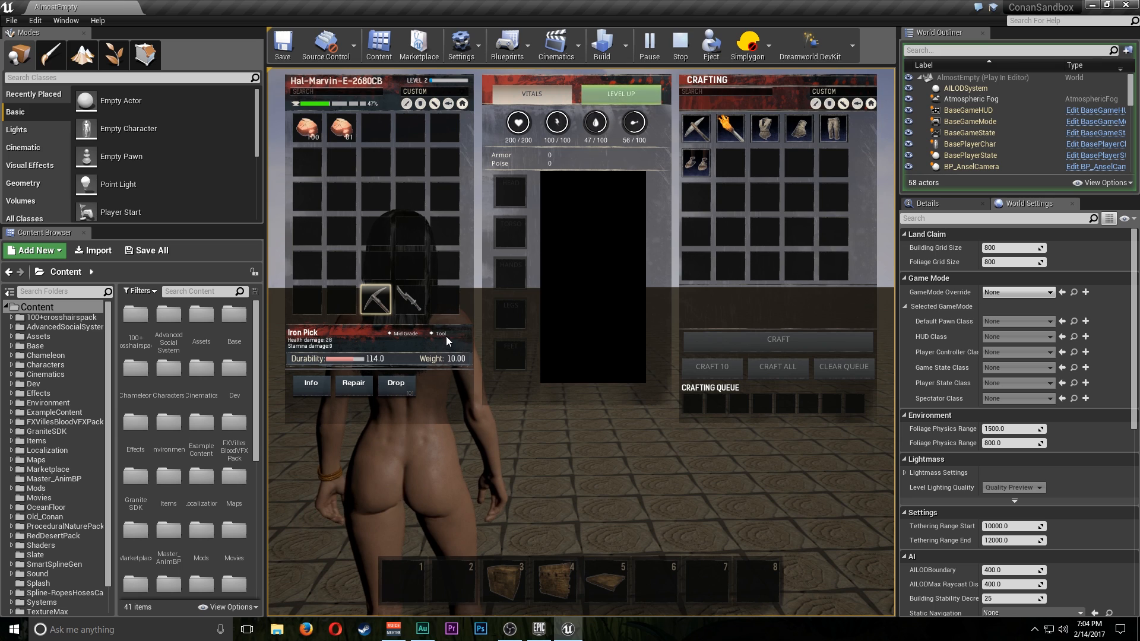
pyautogui.click(411, 300)
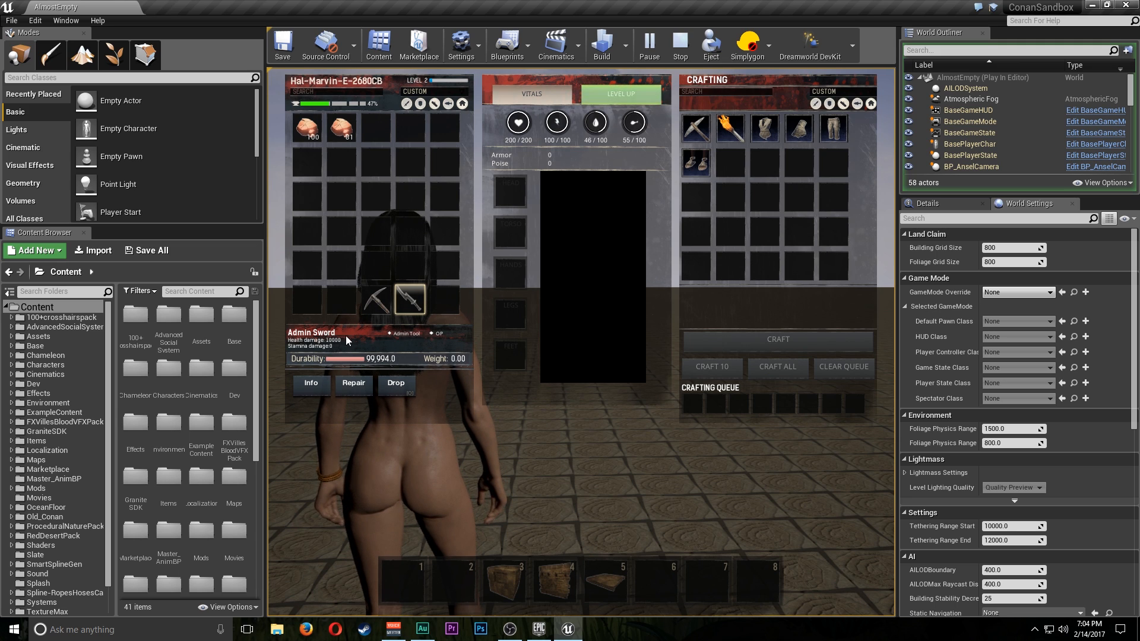
# Return the Admin Sword to hotbar slot 2 and stop the play session
pyautogui.click(376, 300)
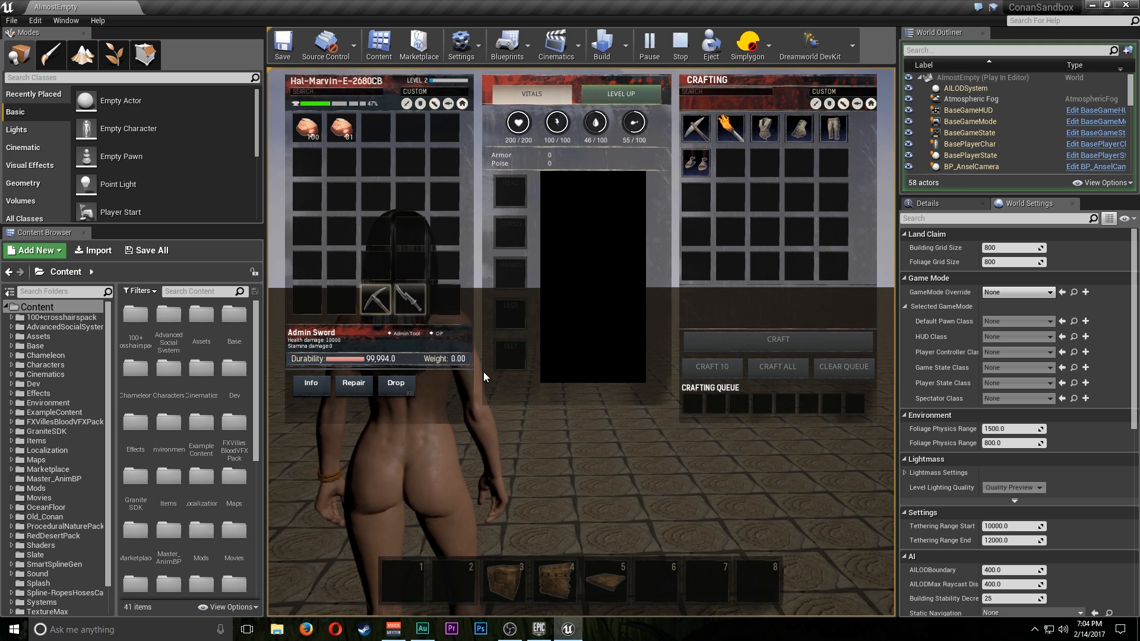
pyautogui.doubleClick(420, 299)
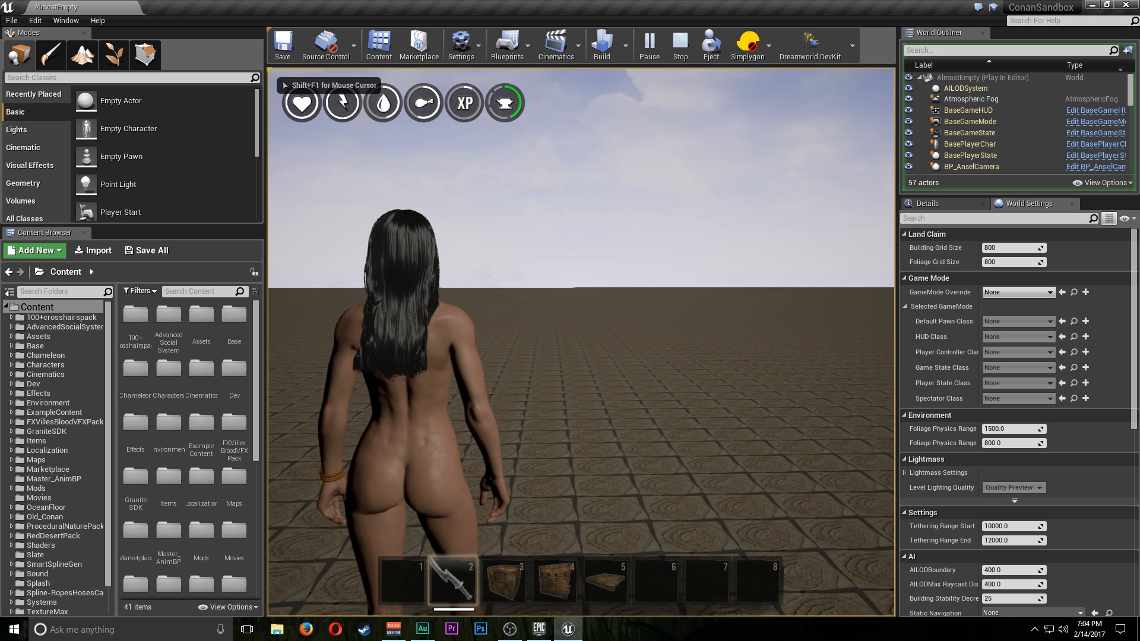
pyautogui.press('Escape')
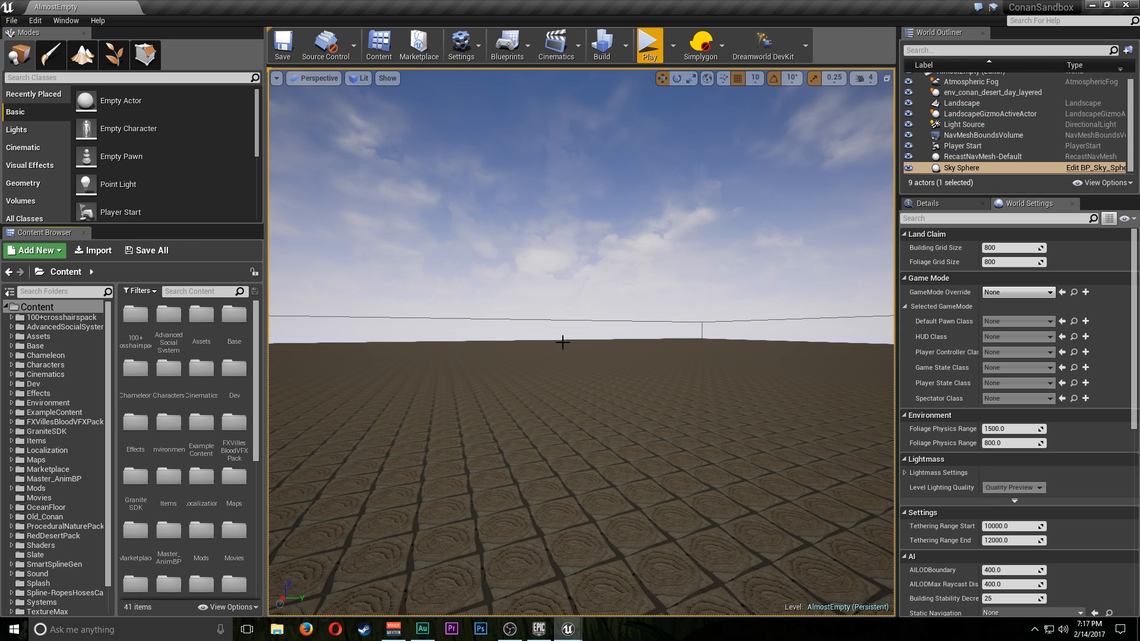
# Play the level again and examine the end of the learnable recipes list for an Admin Sword entry
pyautogui.click(650, 48)
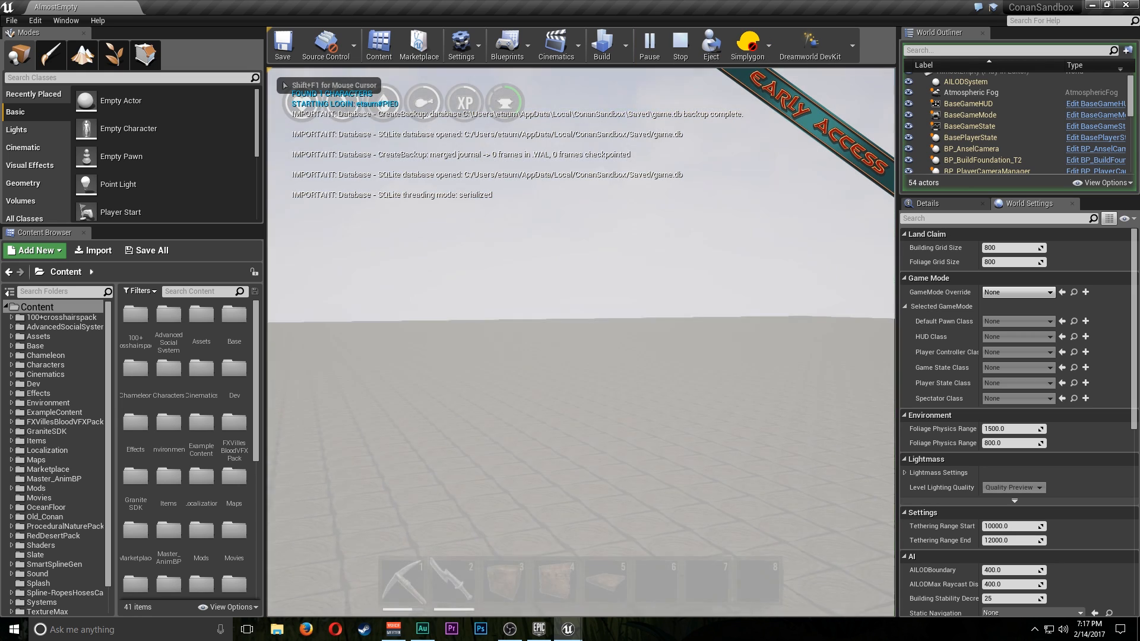
pyautogui.press('i')
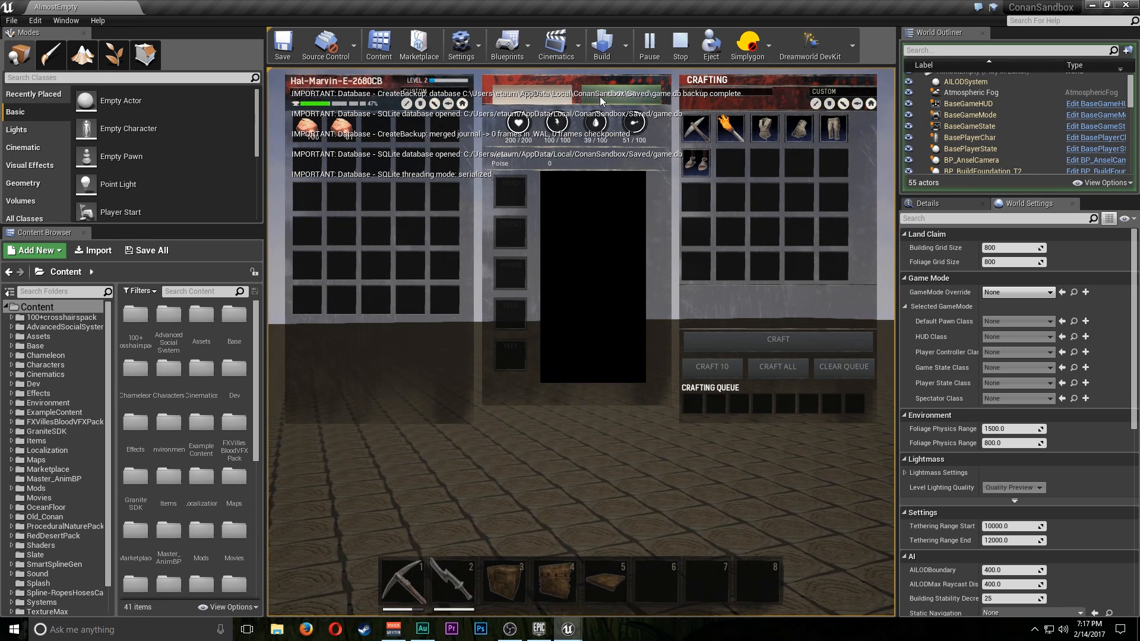
pyautogui.click(600, 96)
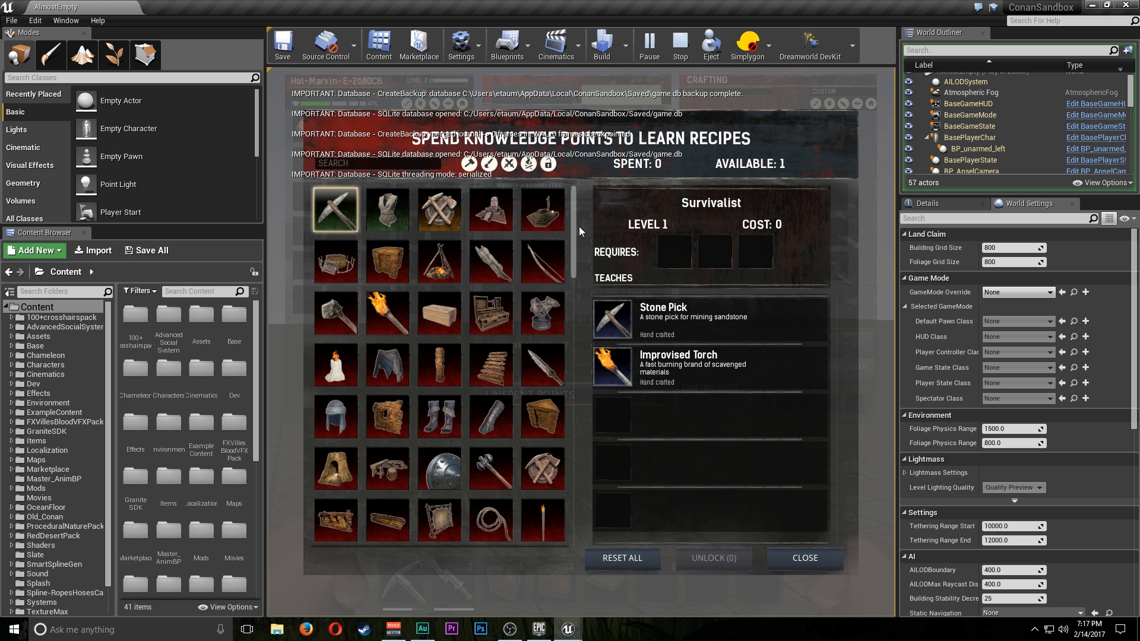
pyautogui.moveTo(572, 261); pyautogui.dragTo(579, 555)
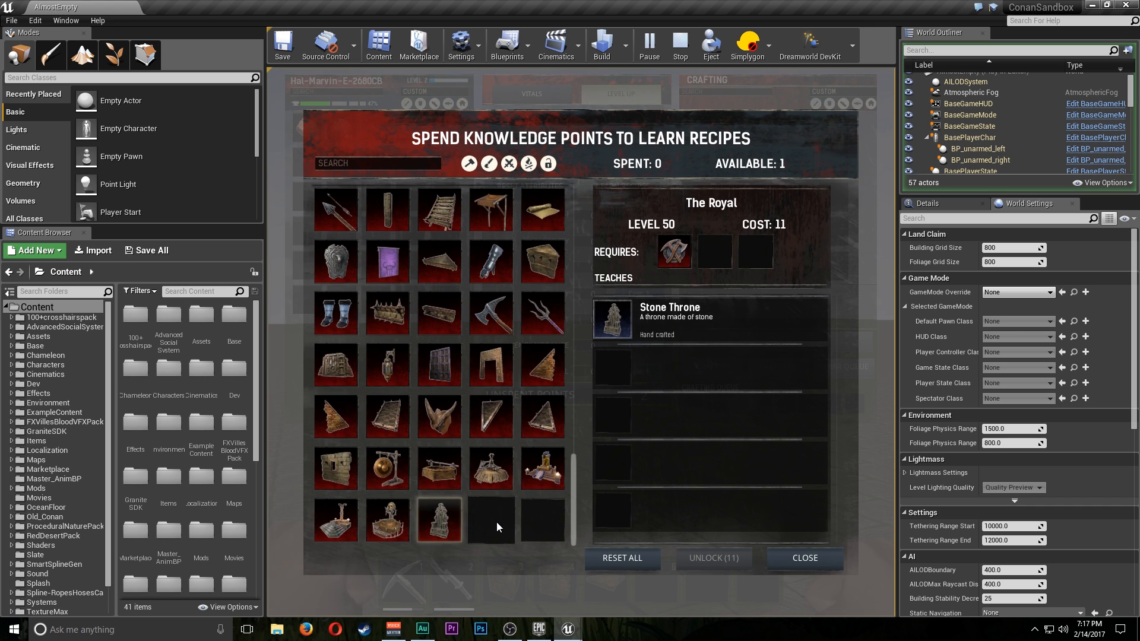
pyautogui.click(445, 512)
pyautogui.moveTo(576, 512); pyautogui.dragTo(579, 572)
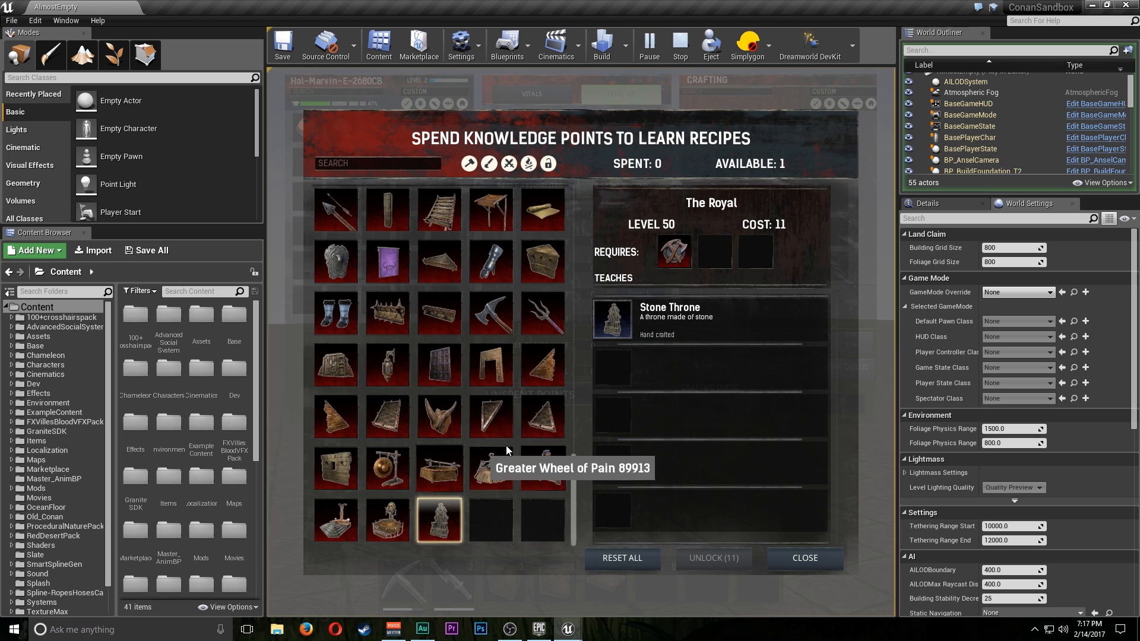
pyautogui.press('Escape')
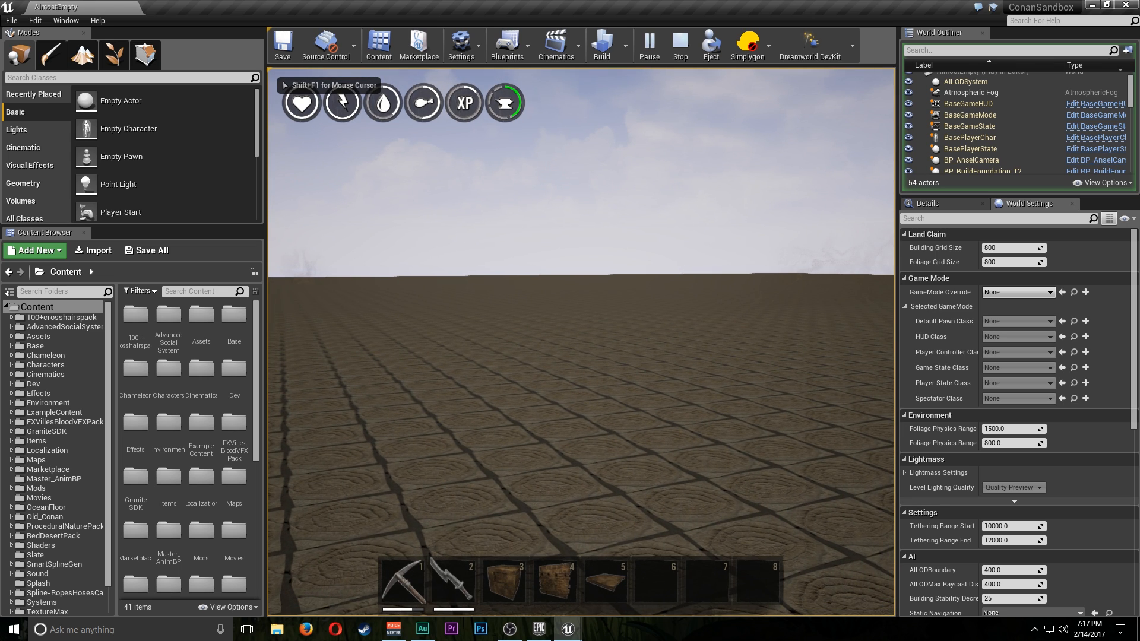
# Search the in-game admin panel's spawnable items for "admi" and end the play session
pyautogui.press('Insert')
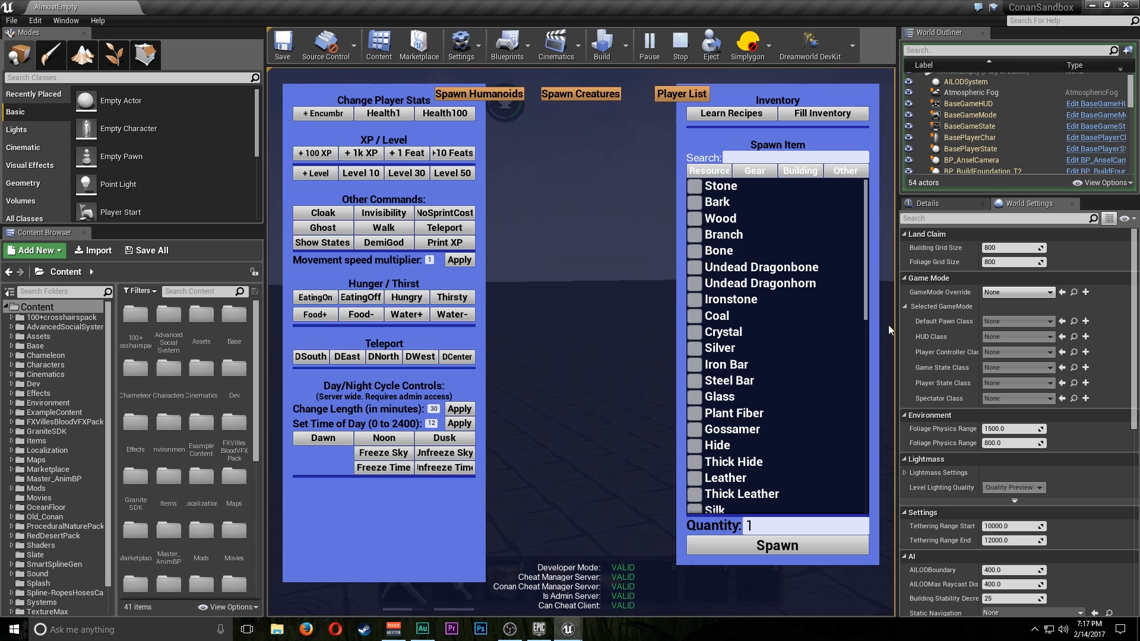
pyautogui.click(811, 183)
pyautogui.click(709, 173)
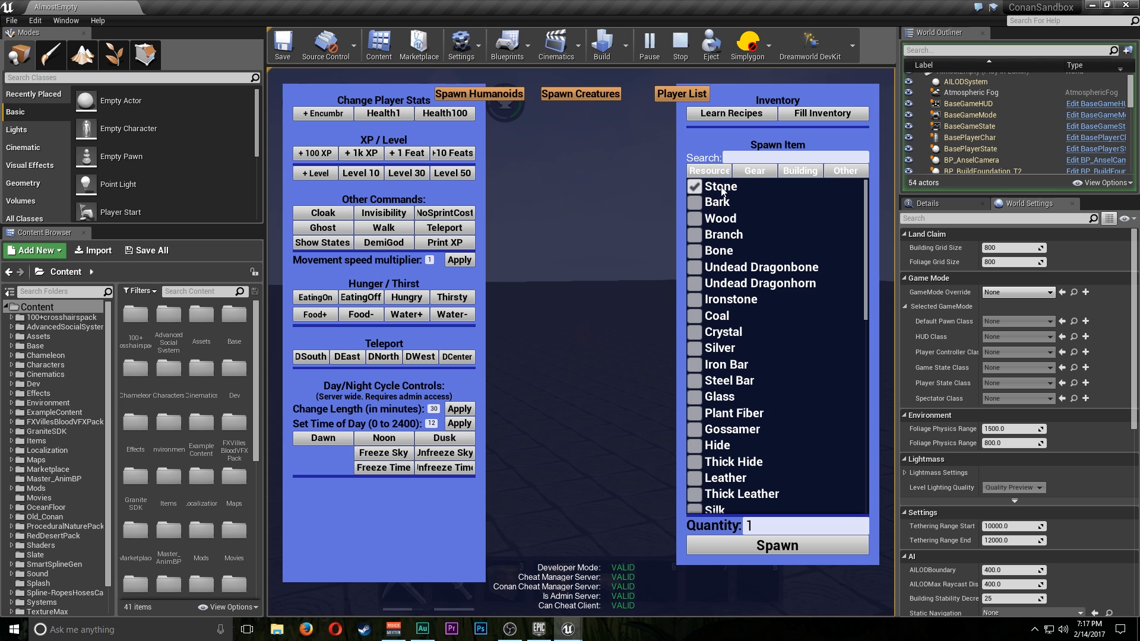
pyautogui.click(798, 173)
pyautogui.click(767, 157)
pyautogui.write('admi')
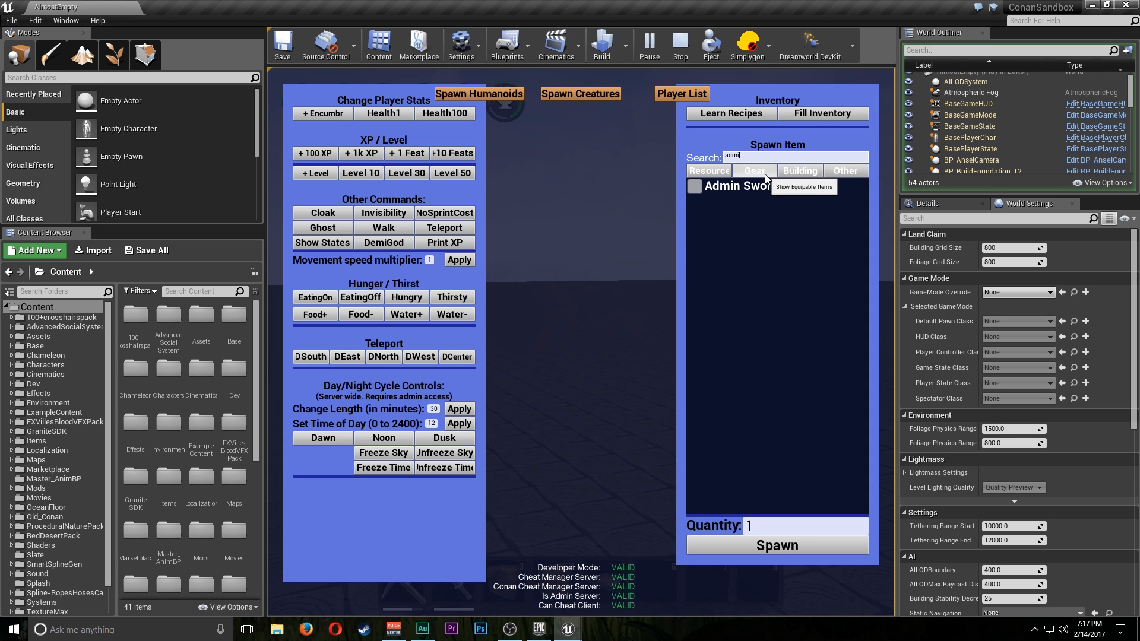
pyautogui.press('Insert')
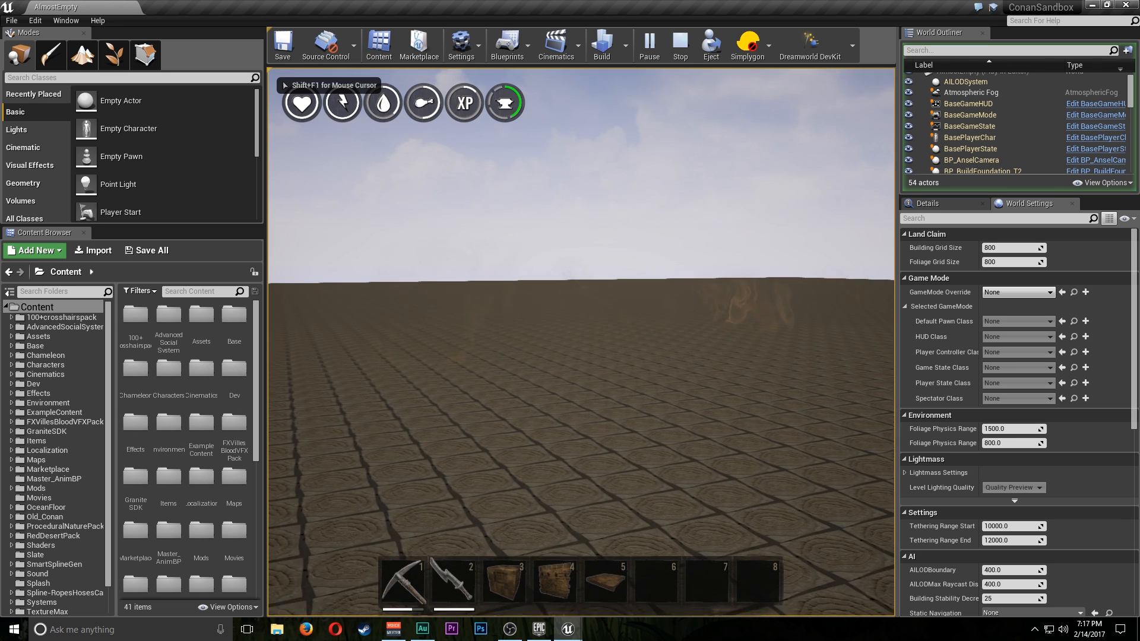
pyautogui.press('Escape')
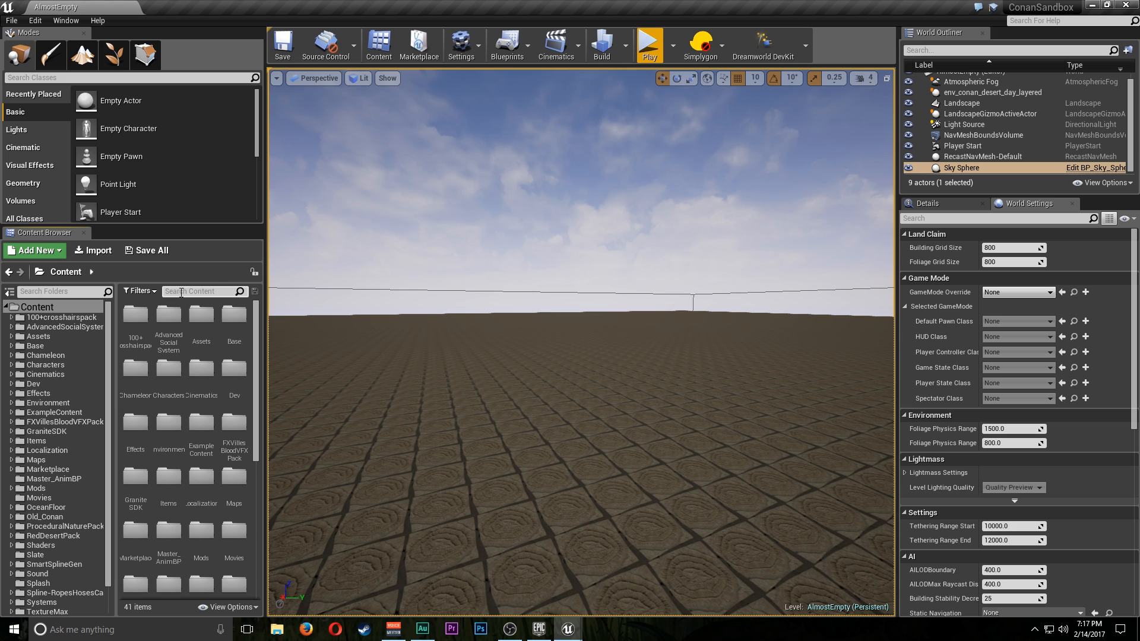
# Find the RecipesTable data table by searching the project content for "recipes" and open it
pyautogui.click(181, 292)
pyautogui.write('recipes')
pyautogui.click(130, 319)
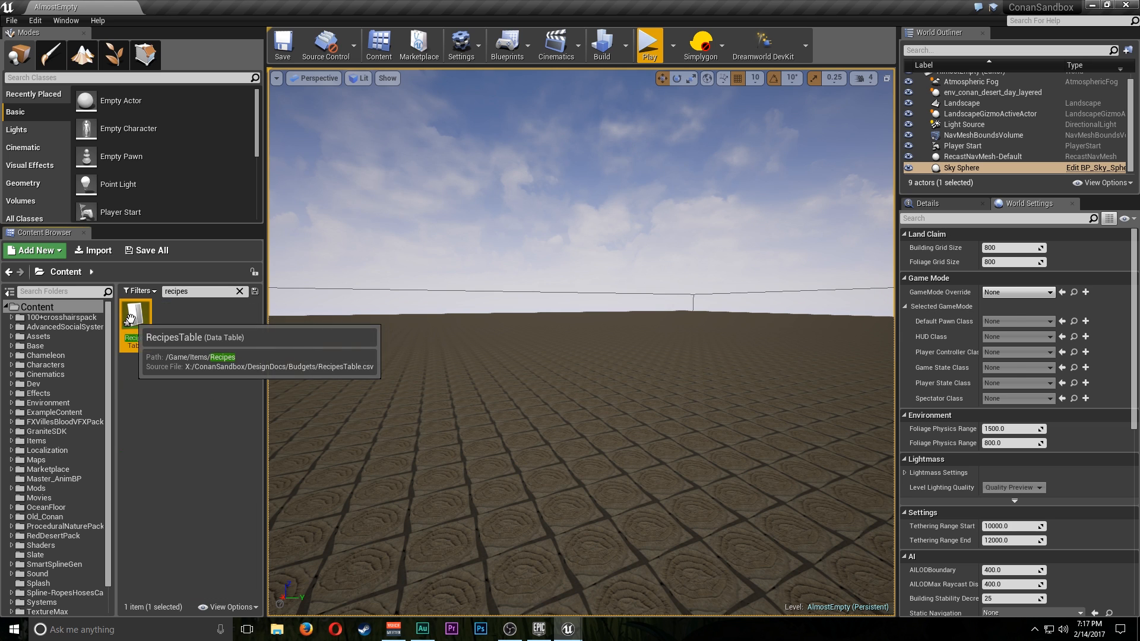
pyautogui.doubleClick(130, 319)
# Search the project content for "feat" and open both FeatTable and FeatTreeTable
pyautogui.click(195, 291)
pyautogui.write('f')
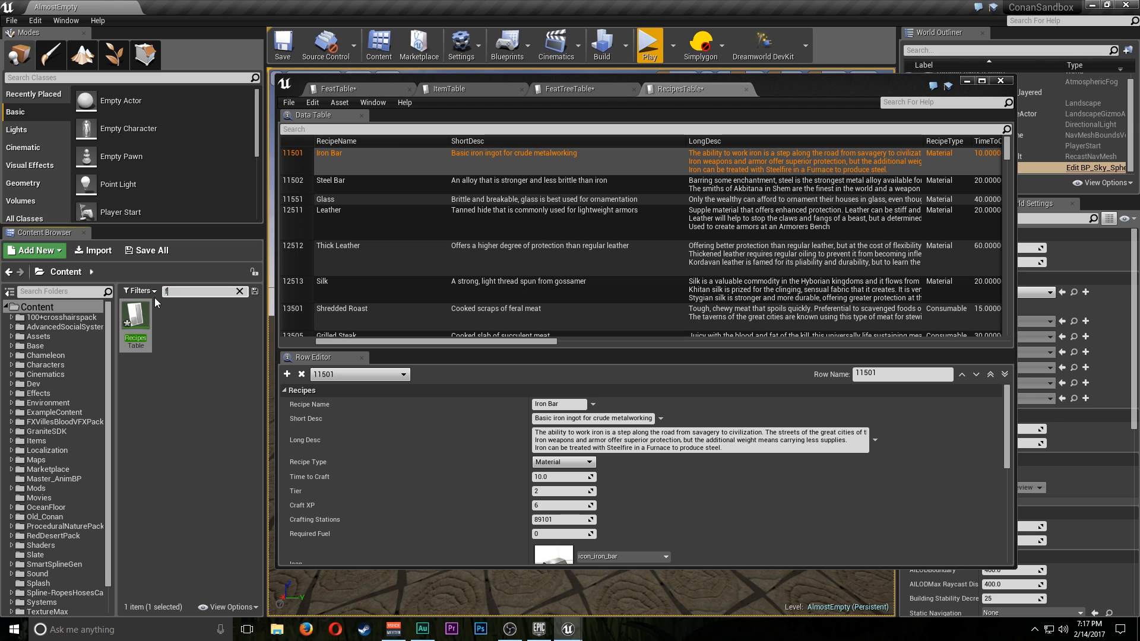
pyautogui.write('eat')
pyautogui.doubleClick(169, 317)
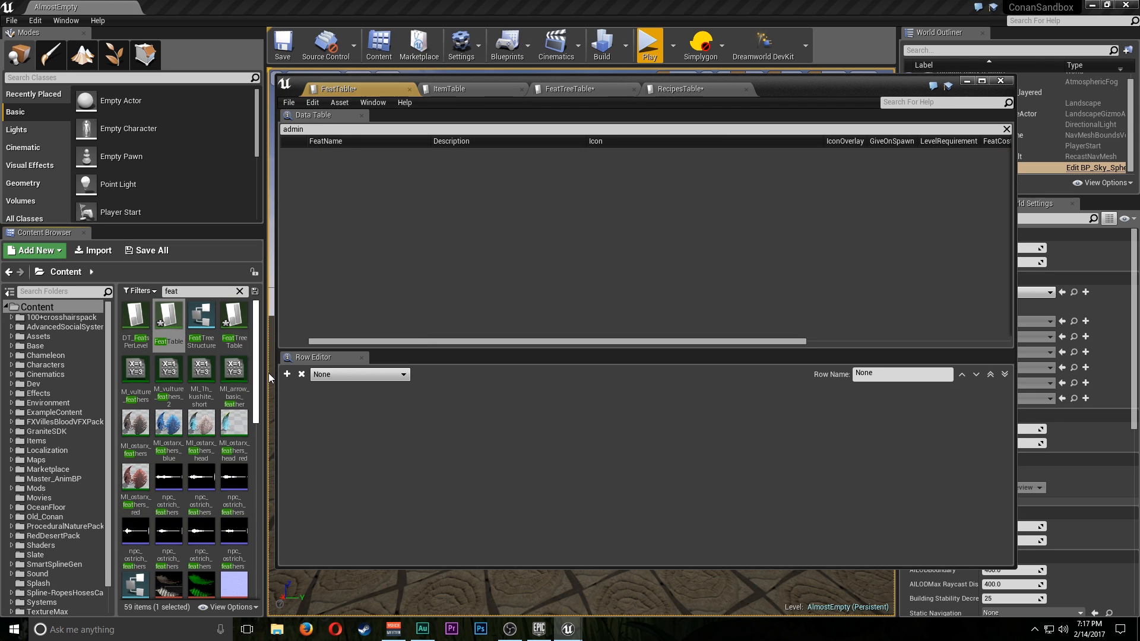
pyautogui.doubleClick(234, 319)
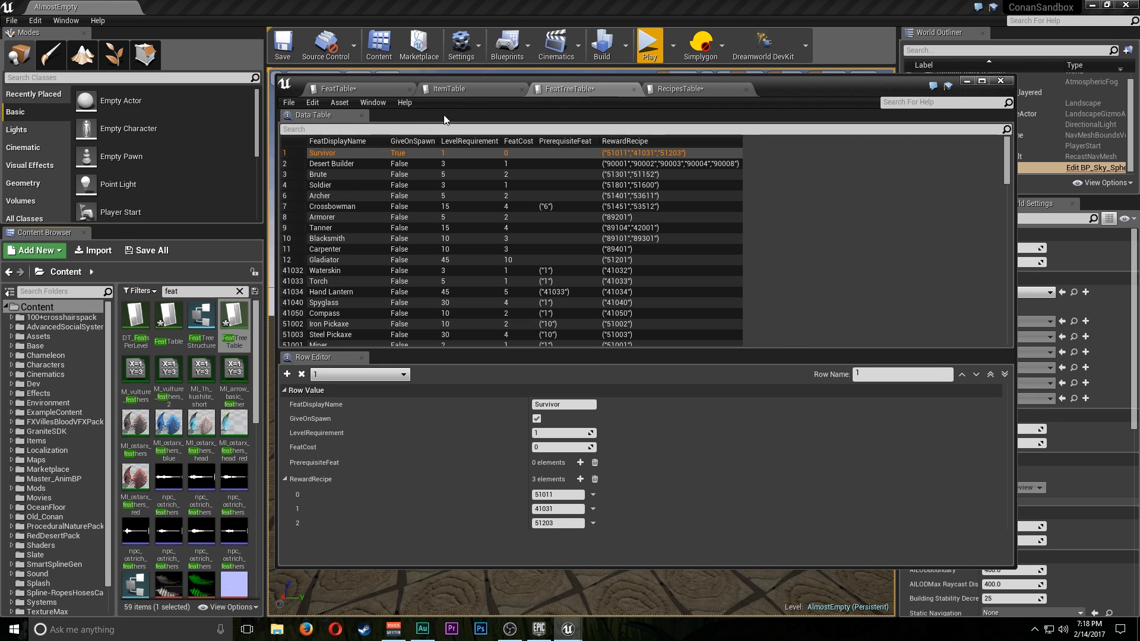
# Clear the "admin" search filters in FeatTable and ItemTable
pyautogui.click(382, 89)
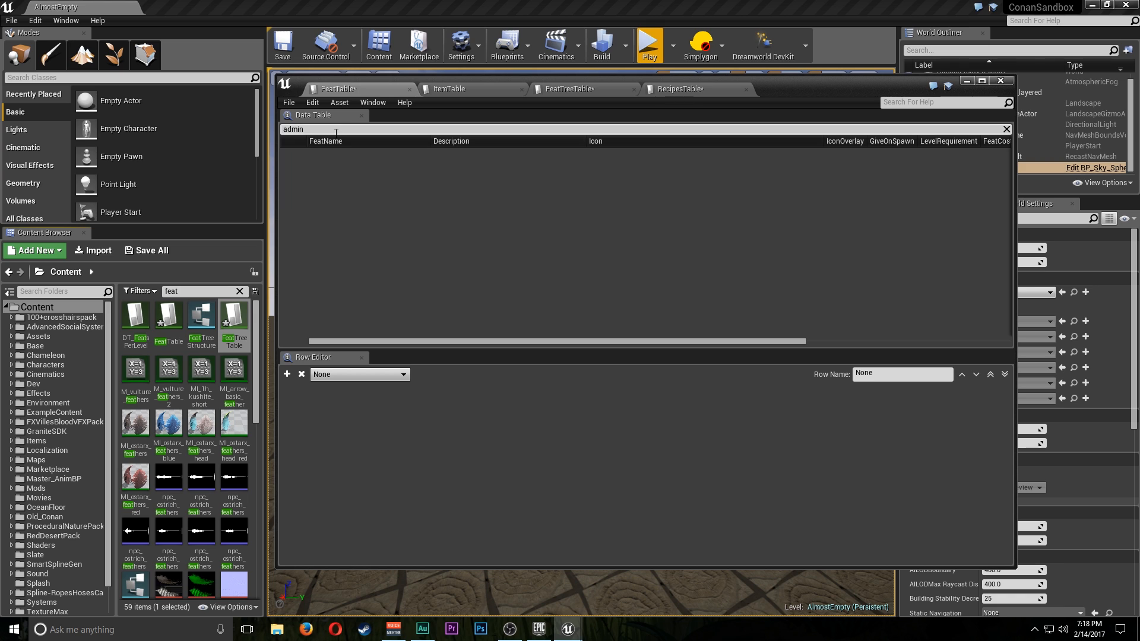
pyautogui.click(451, 89)
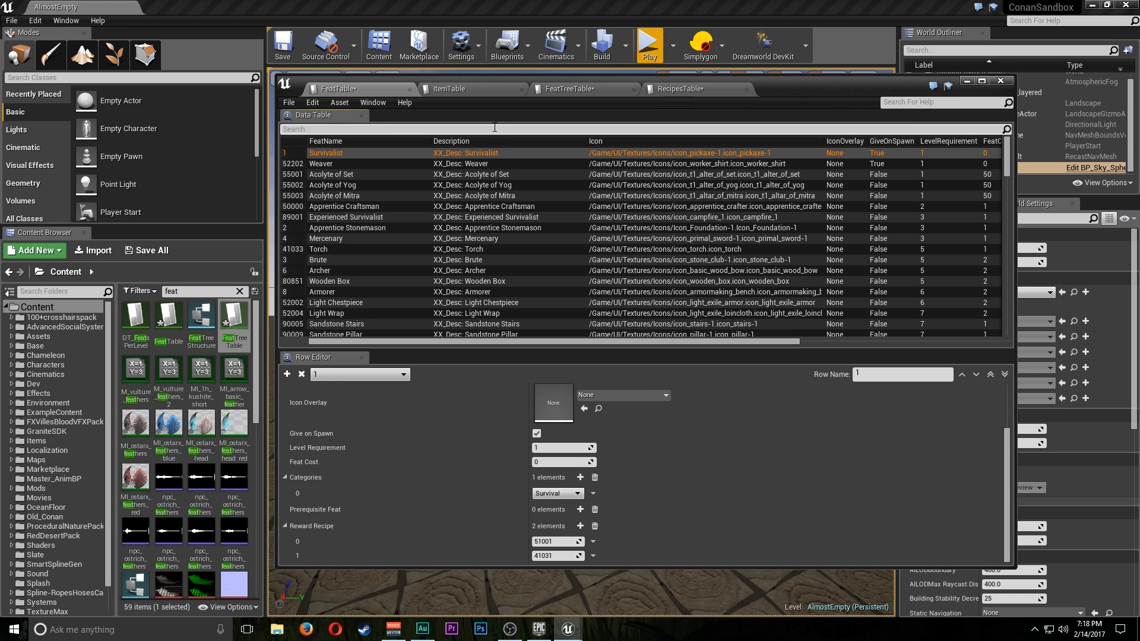
pyautogui.click(331, 130)
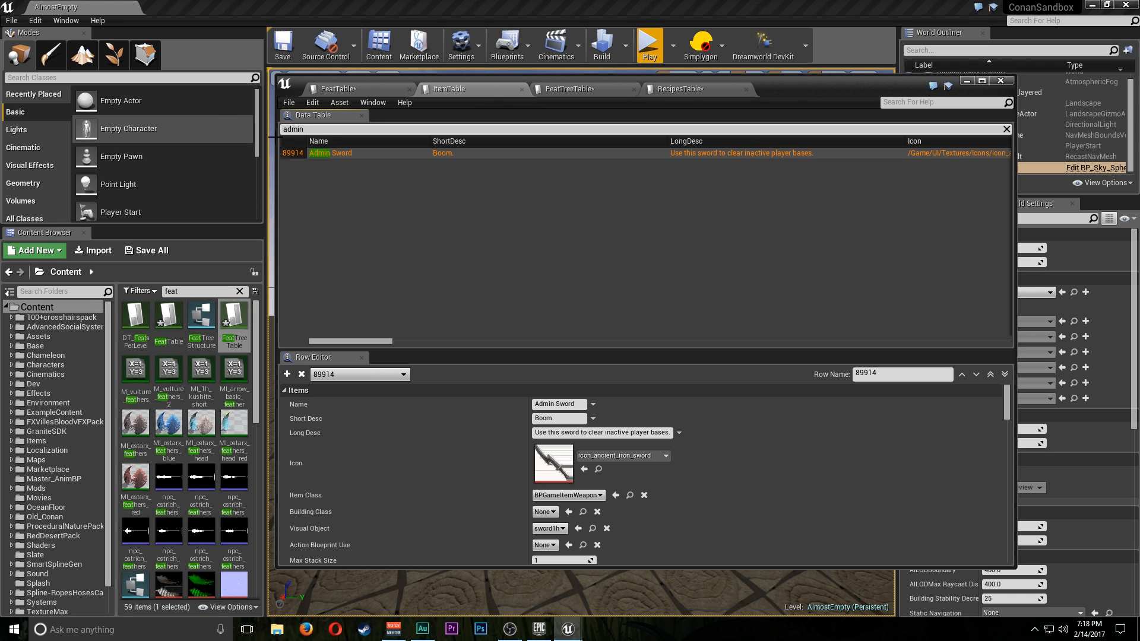
pyautogui.press('BackSpace')
# Reorder the open data tables so that ItemTable comes before FeatTable
pyautogui.click(567, 88)
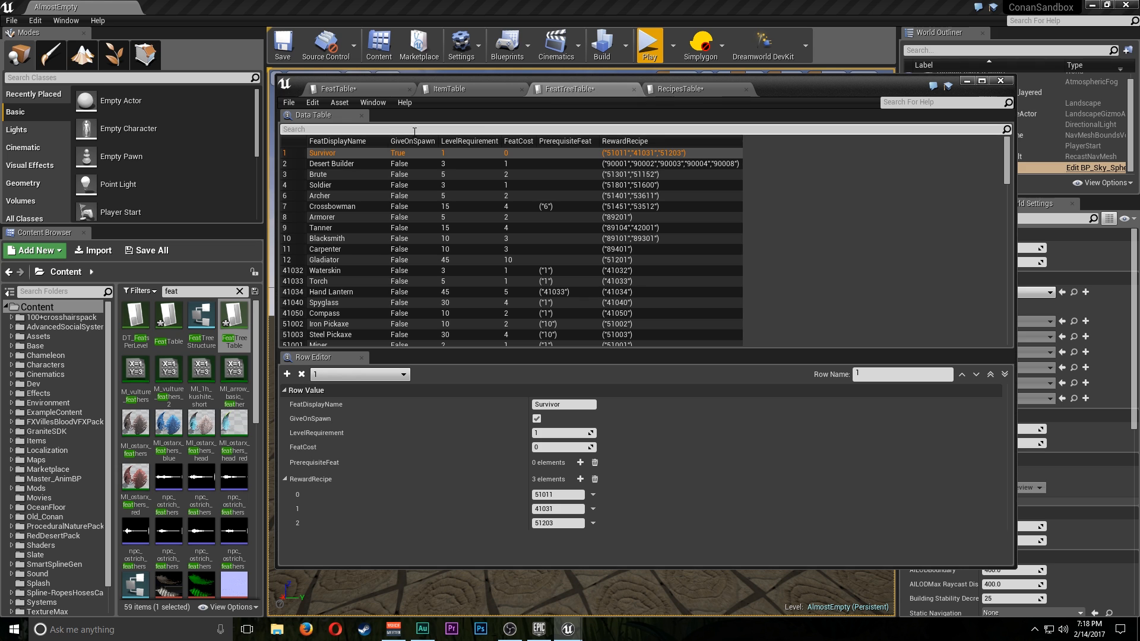
pyautogui.click(680, 89)
pyautogui.click(590, 94)
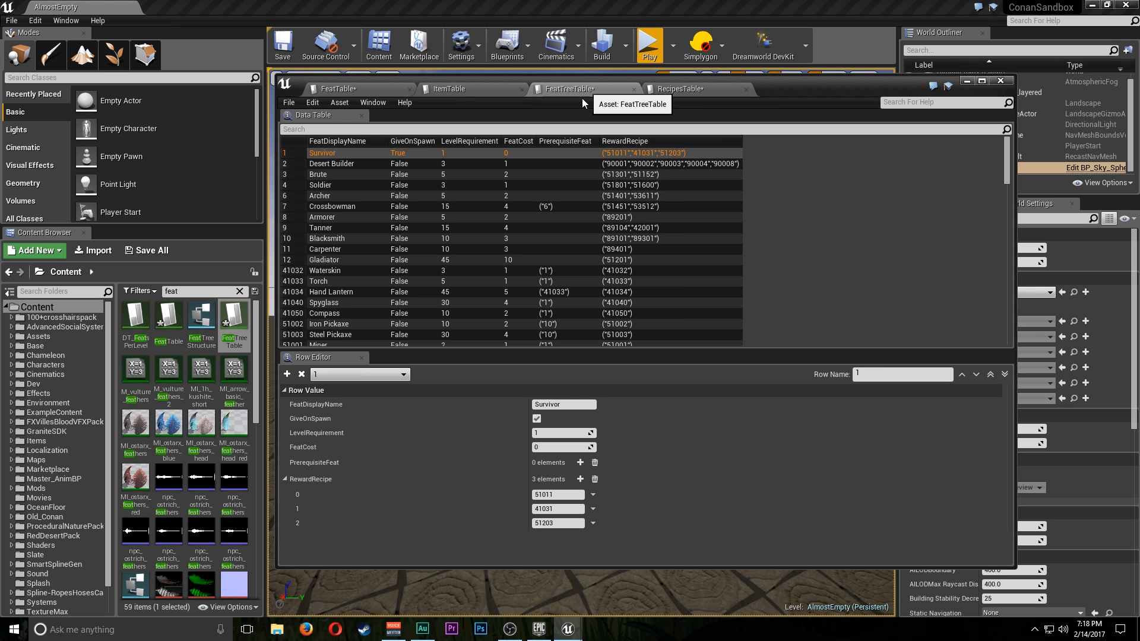
pyautogui.click(351, 90)
pyautogui.click(446, 88)
pyautogui.moveTo(444, 88); pyautogui.dragTo(320, 89)
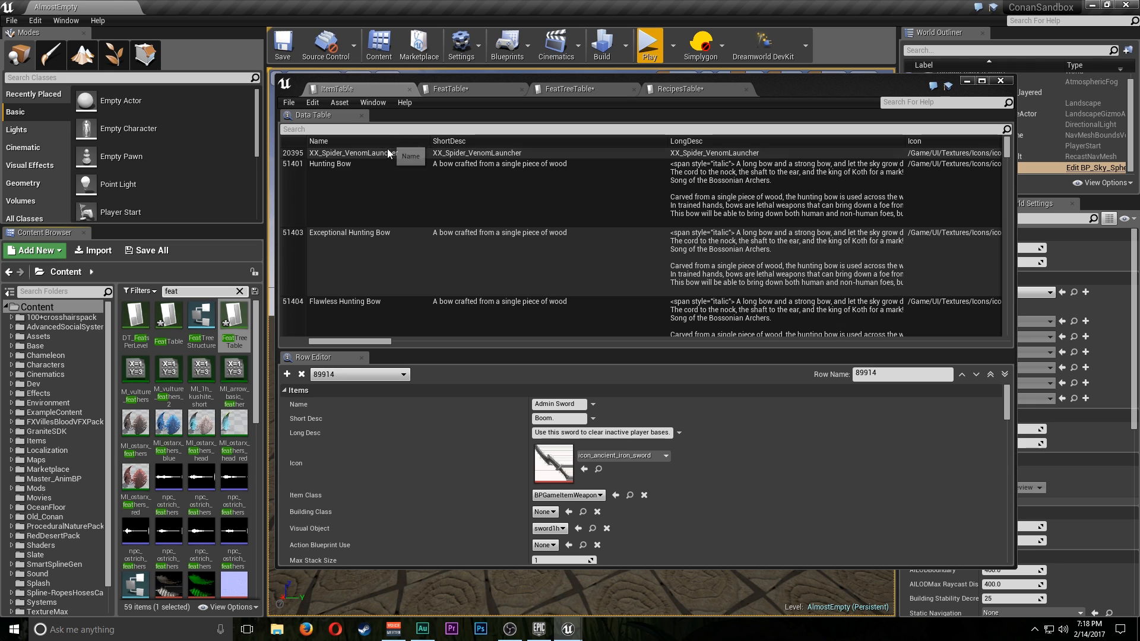
# Look over the rows of ItemTable, FeatTable, FeatTreeTable and RecipesTable
pyautogui.scroll(-15, 374, 276)
pyautogui.click(475, 89)
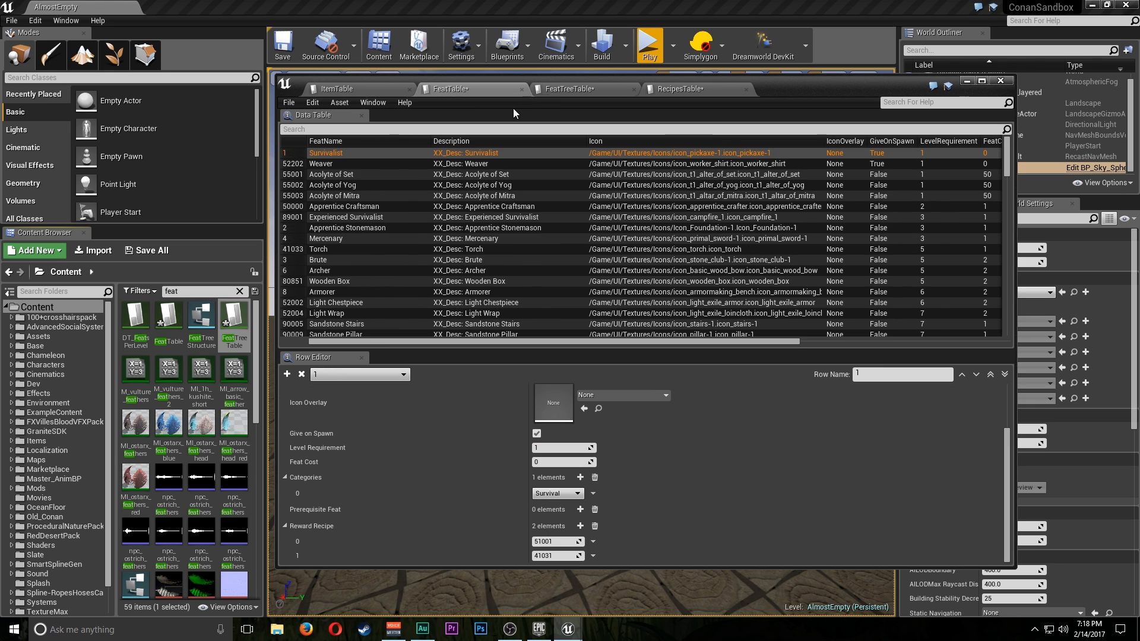
pyautogui.click(571, 89)
pyautogui.click(698, 90)
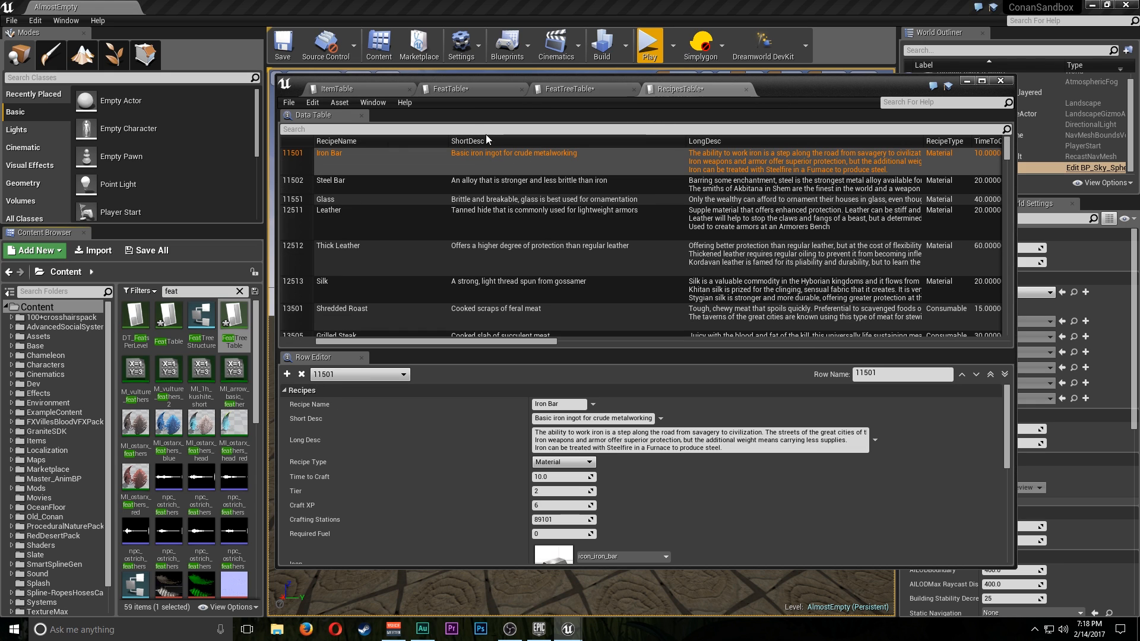
pyautogui.click(351, 86)
pyautogui.scroll(-10, 534, 257)
pyautogui.scroll(-6, 469, 267)
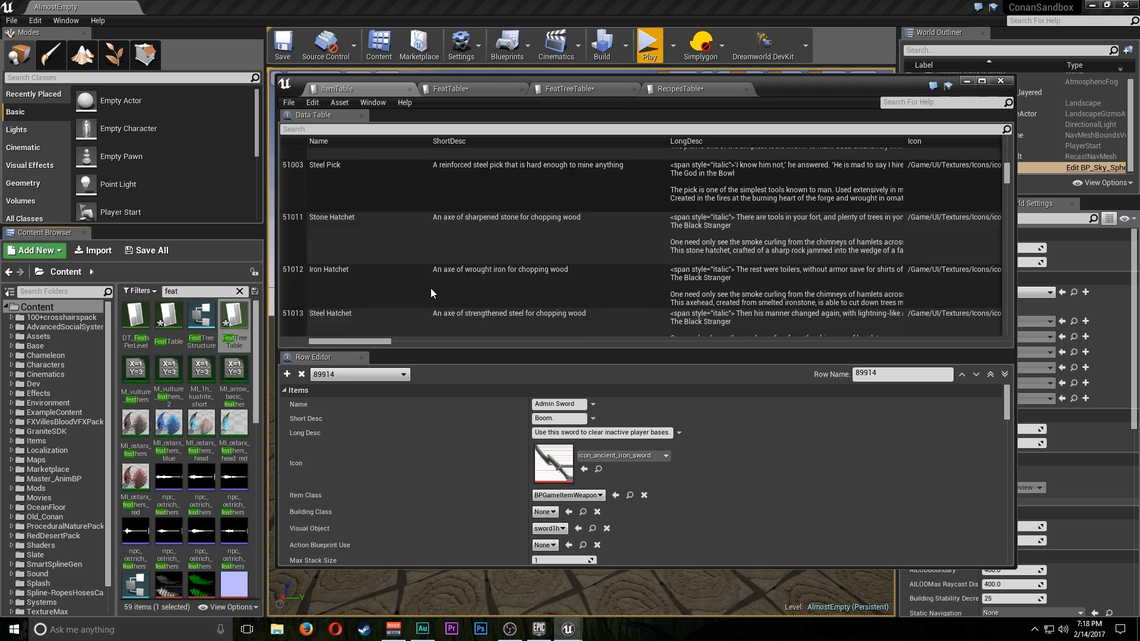
# Filter ItemTable by "admin" and review the Admin Sword row's properties
pyautogui.click(352, 130)
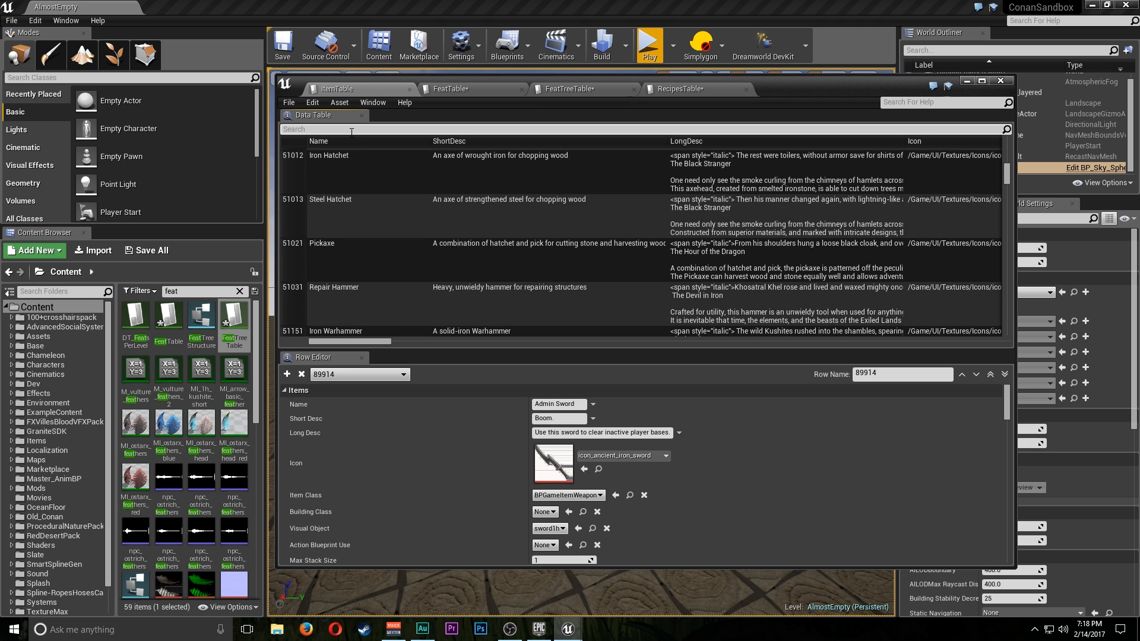
pyautogui.write('admin')
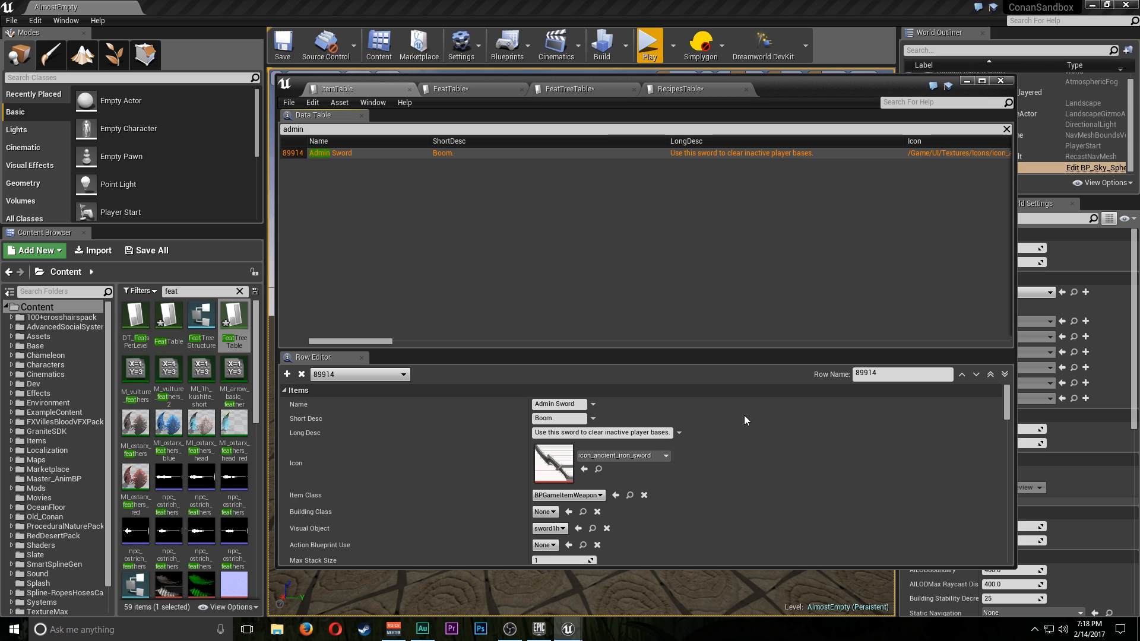
pyautogui.scroll(-5, 701, 465)
pyautogui.scroll(-3, 698, 456)
pyautogui.scroll(10, 682, 448)
# Add a new row to FeatTable and name it 89914
pyautogui.click(516, 87)
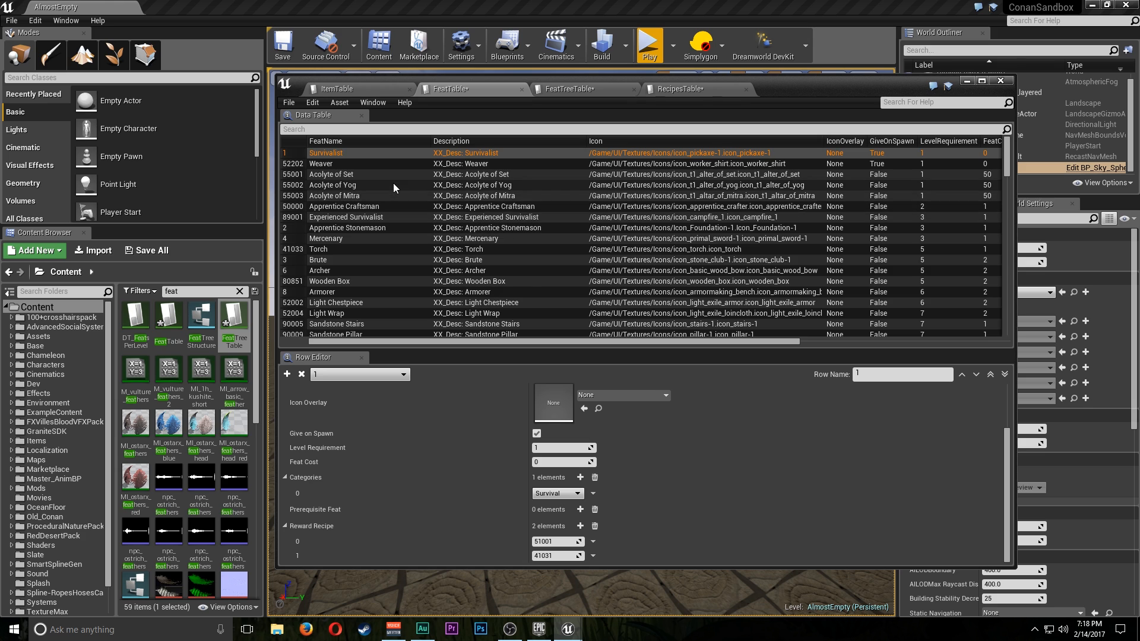
pyautogui.scroll(-5, 414, 190)
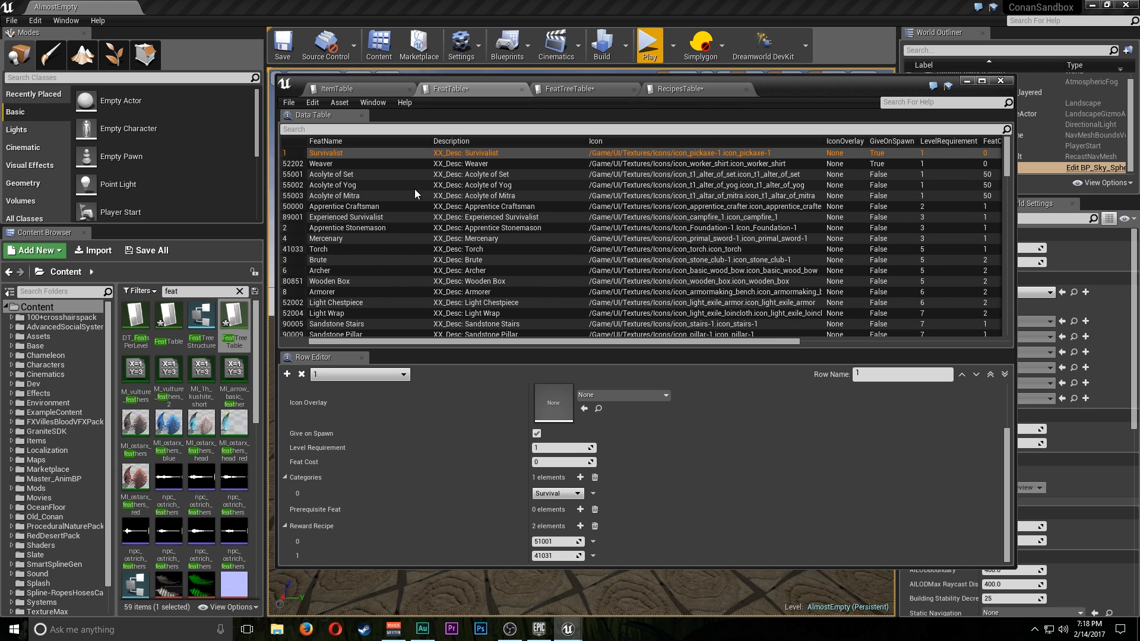
pyautogui.click(287, 374)
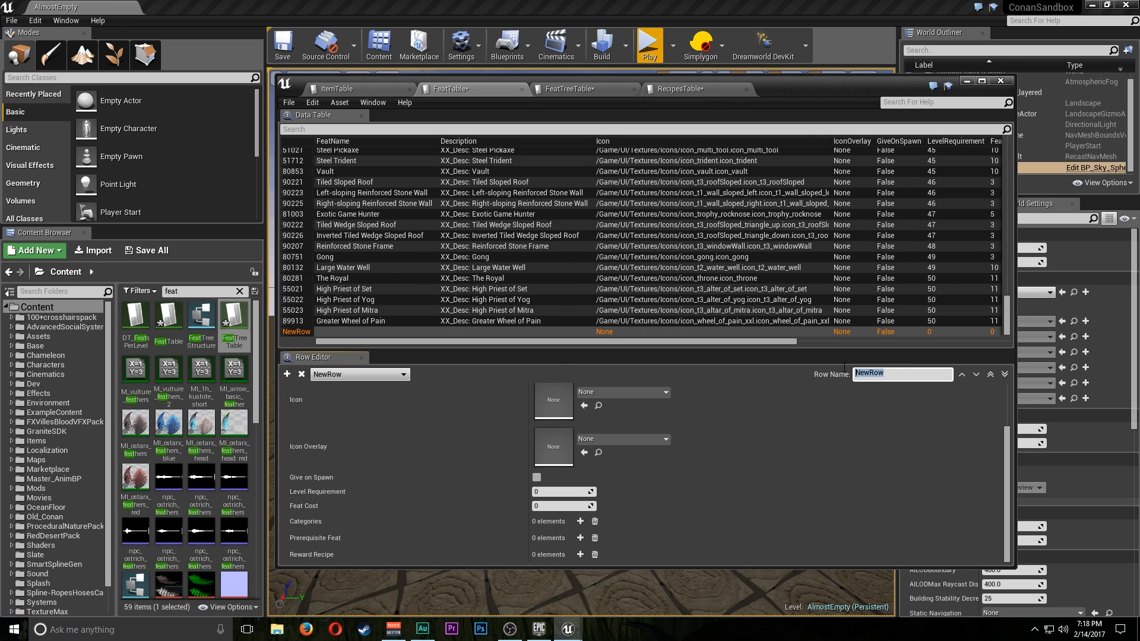
pyautogui.write('88')
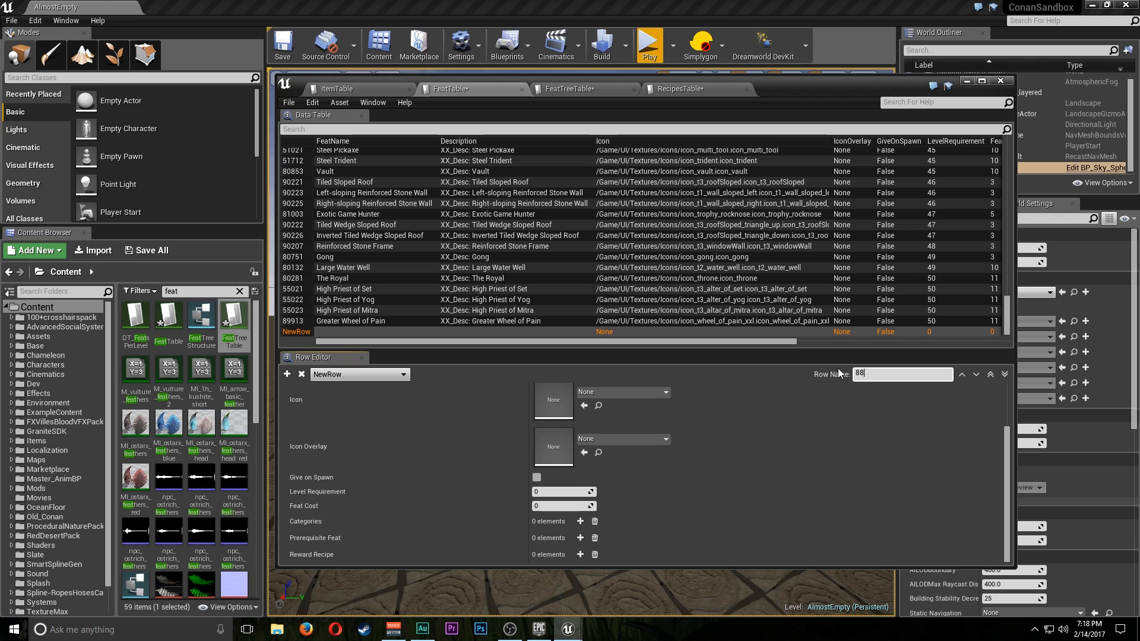
pyautogui.press('BackSpace')
pyautogui.write('9914')
pyautogui.press('Return')
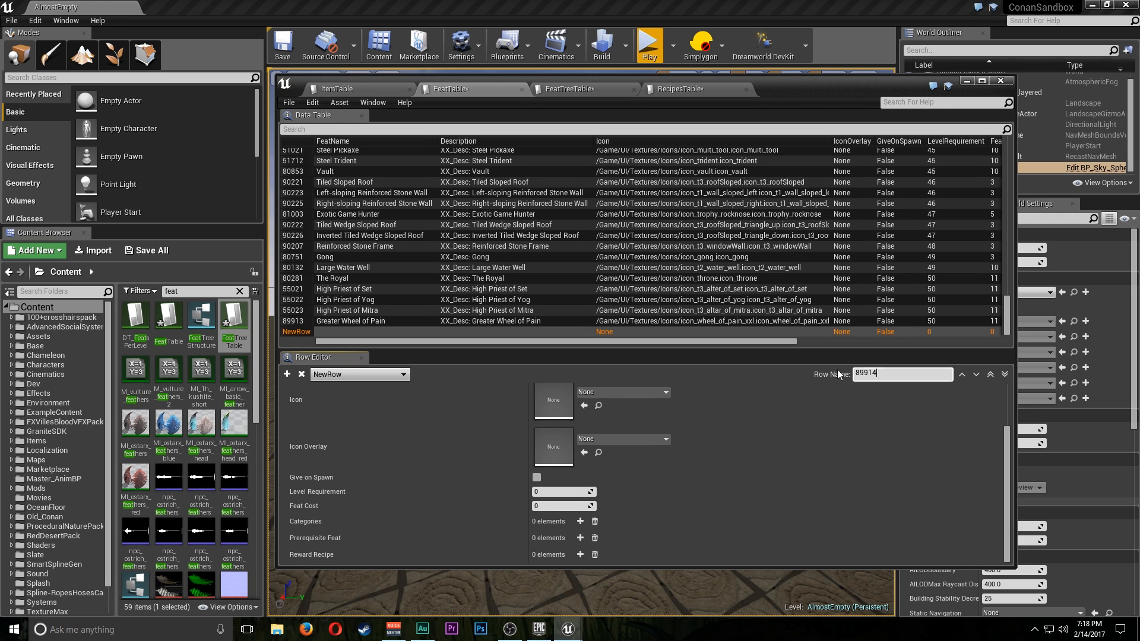
# Find the "ancient" assets in the content browser and assign icon_ancient_iron_sword as the icon of feat row 89914
pyautogui.scroll(2, 588, 420)
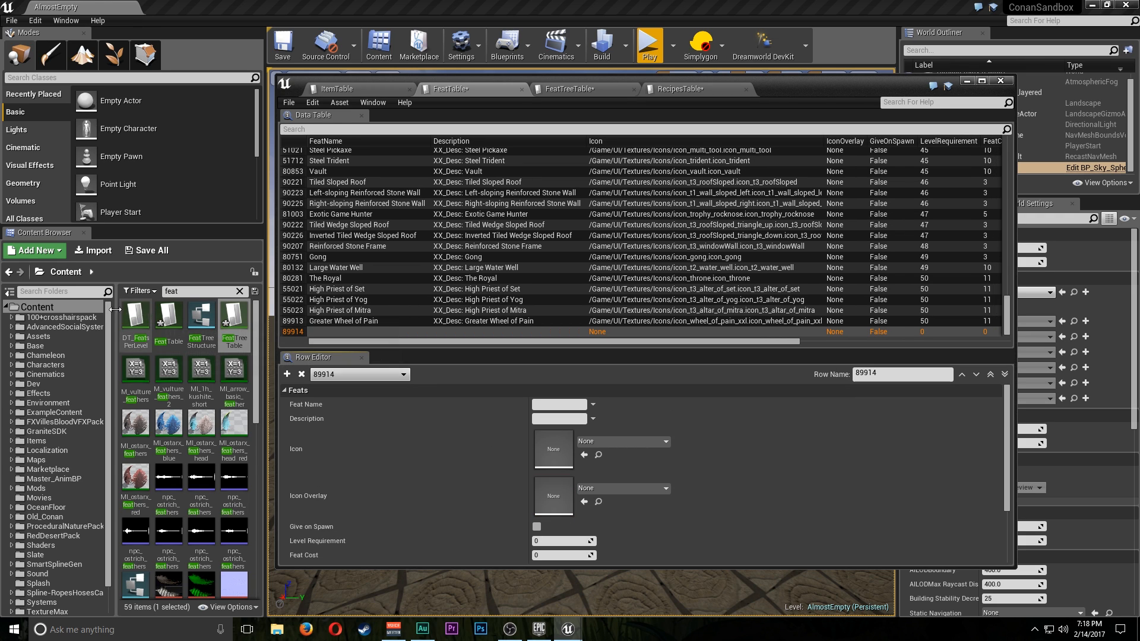
pyautogui.click(59, 317)
pyautogui.click(166, 293)
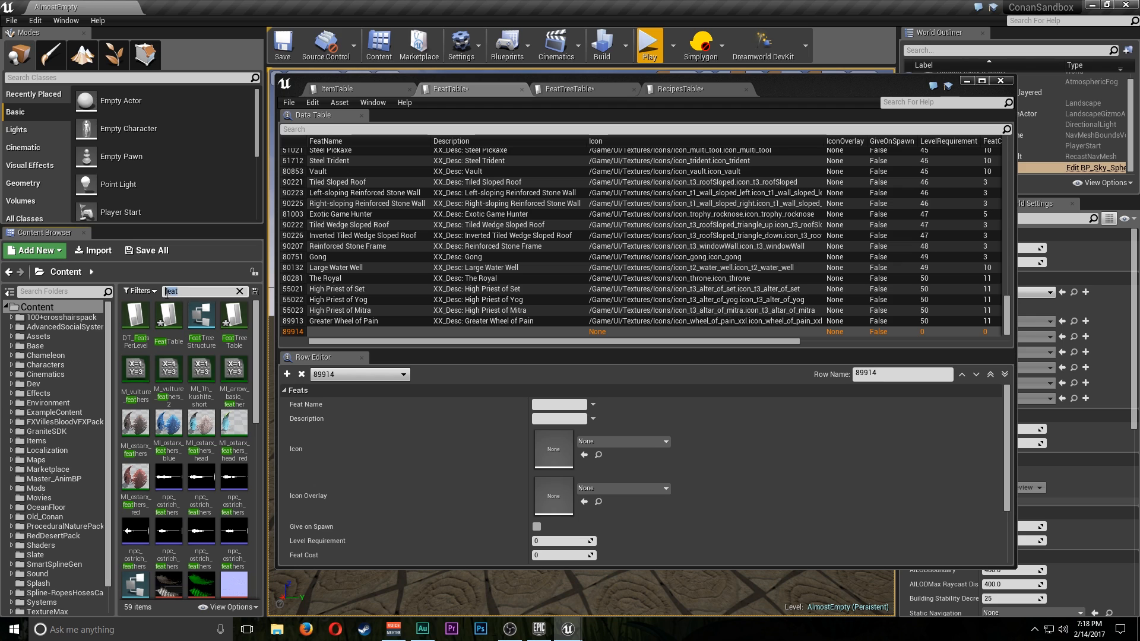
pyautogui.write('a')
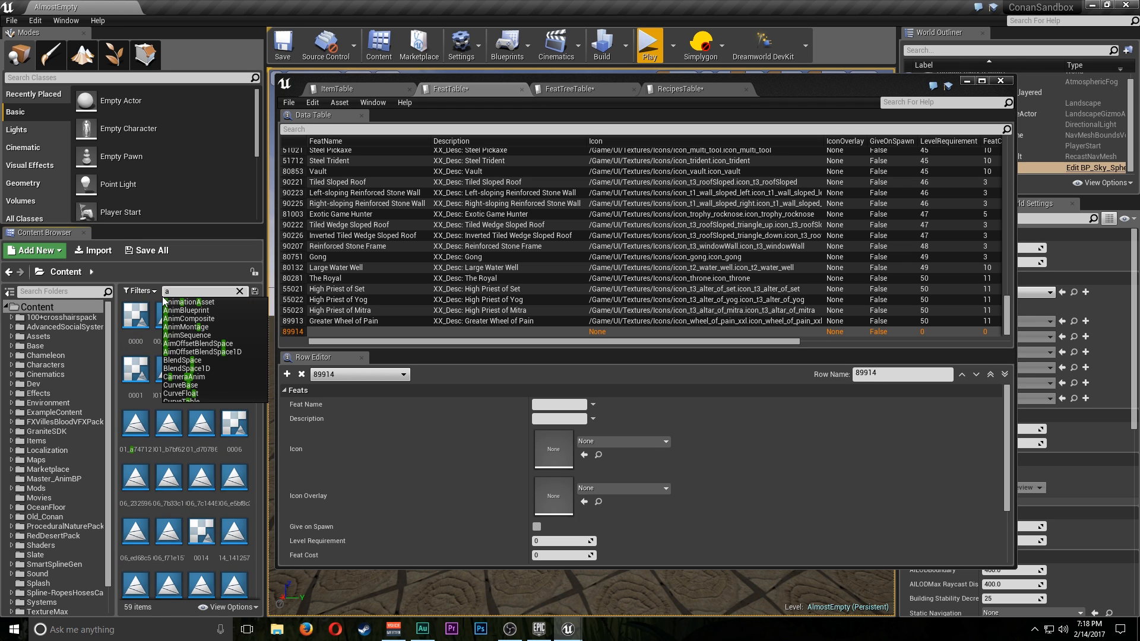
pyautogui.write('ncient')
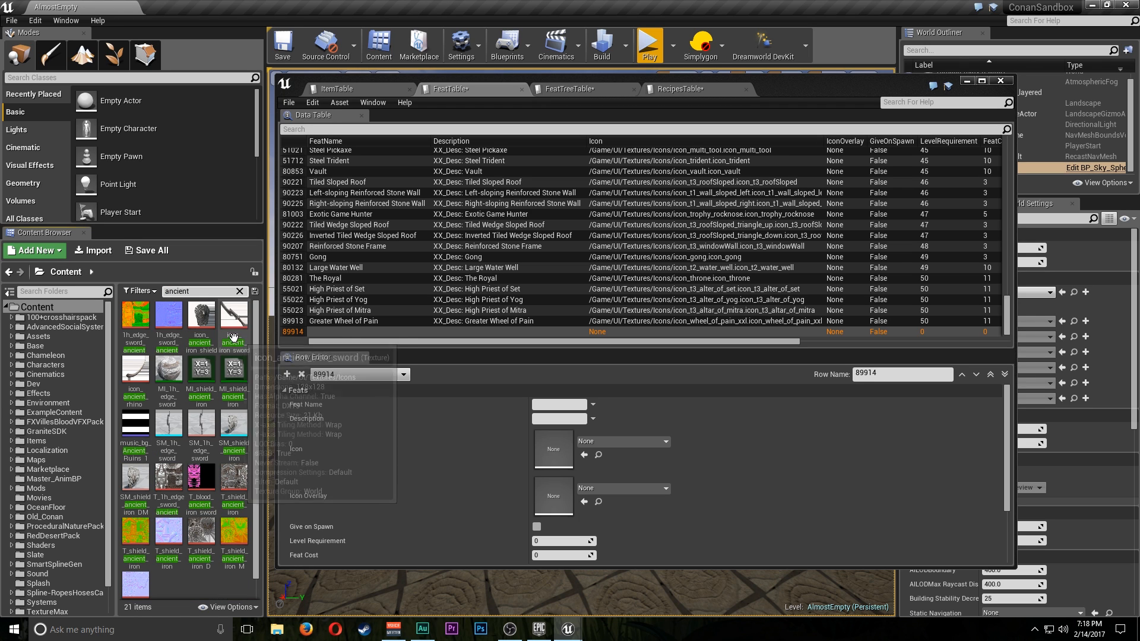
pyautogui.click(233, 315)
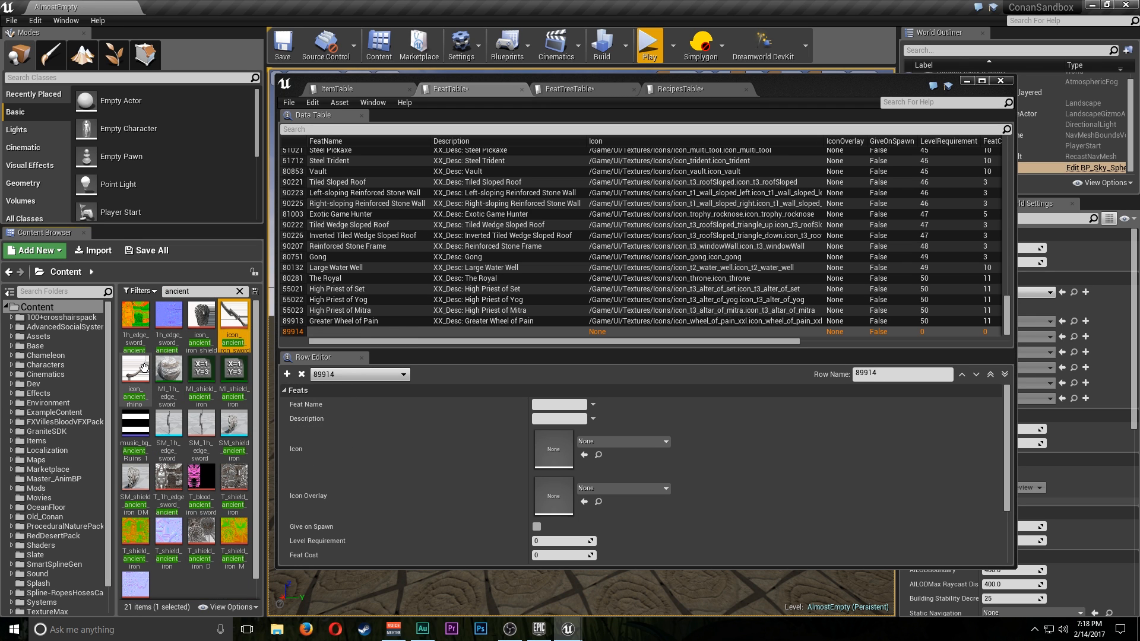
pyautogui.click(585, 455)
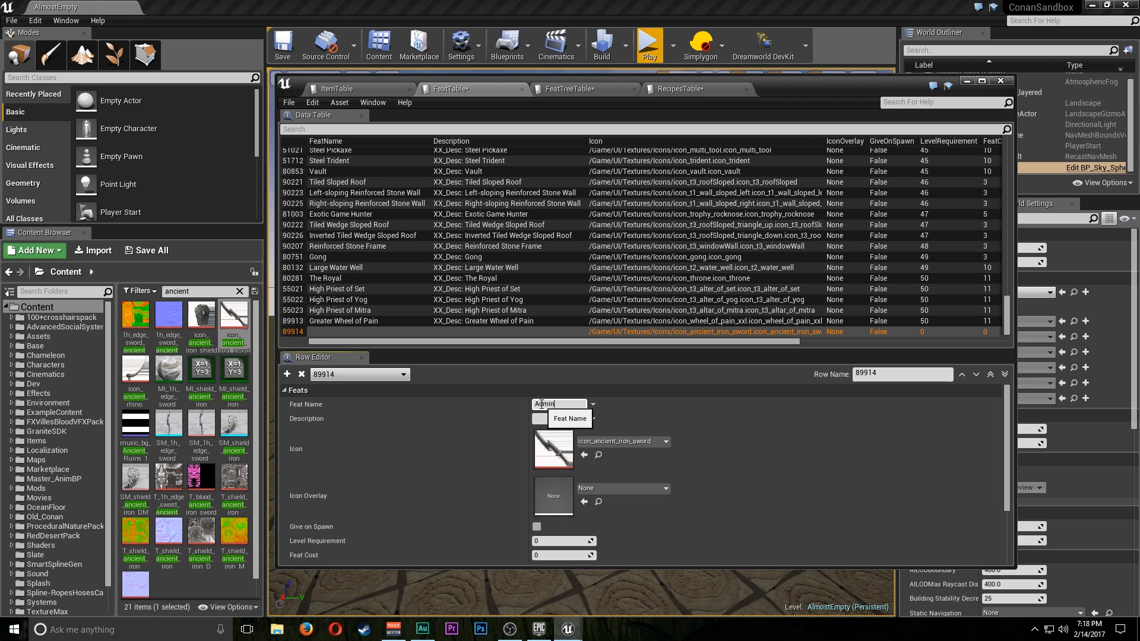
# Set the new feat's name to "Admin Sword" and its description to "Boom"
pyautogui.click(541, 404)
pyautogui.write('Admin Sword')
pyautogui.click(545, 419)
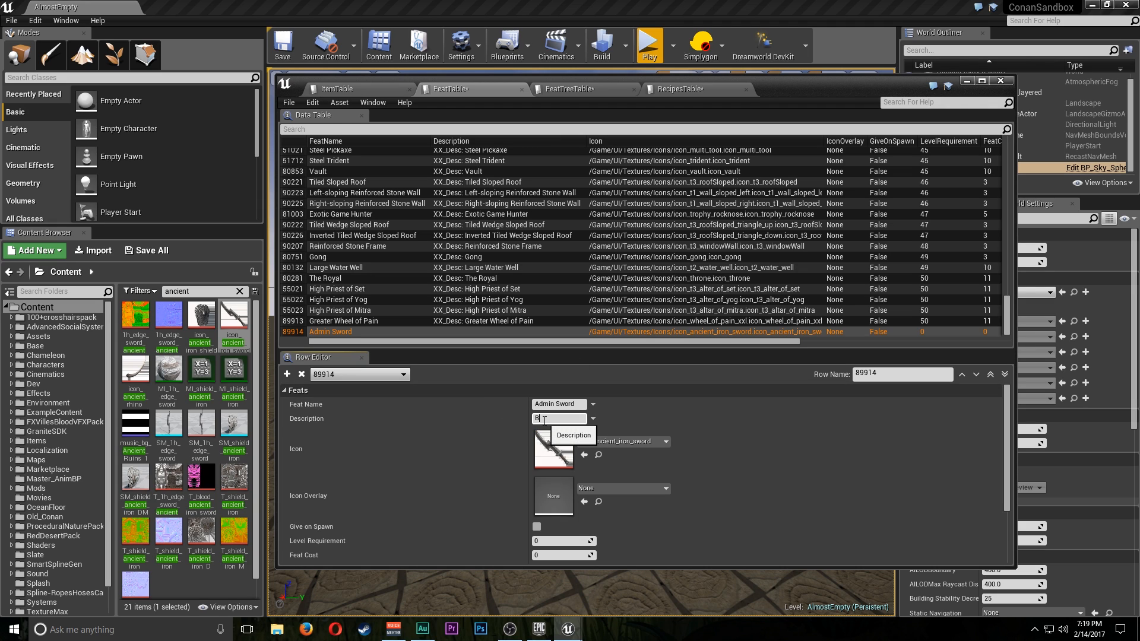
pyautogui.press('Return')
# Set the Admin Sword feat's level requirement to 51 and its feat cost to 500
pyautogui.scroll(-2, 512, 452)
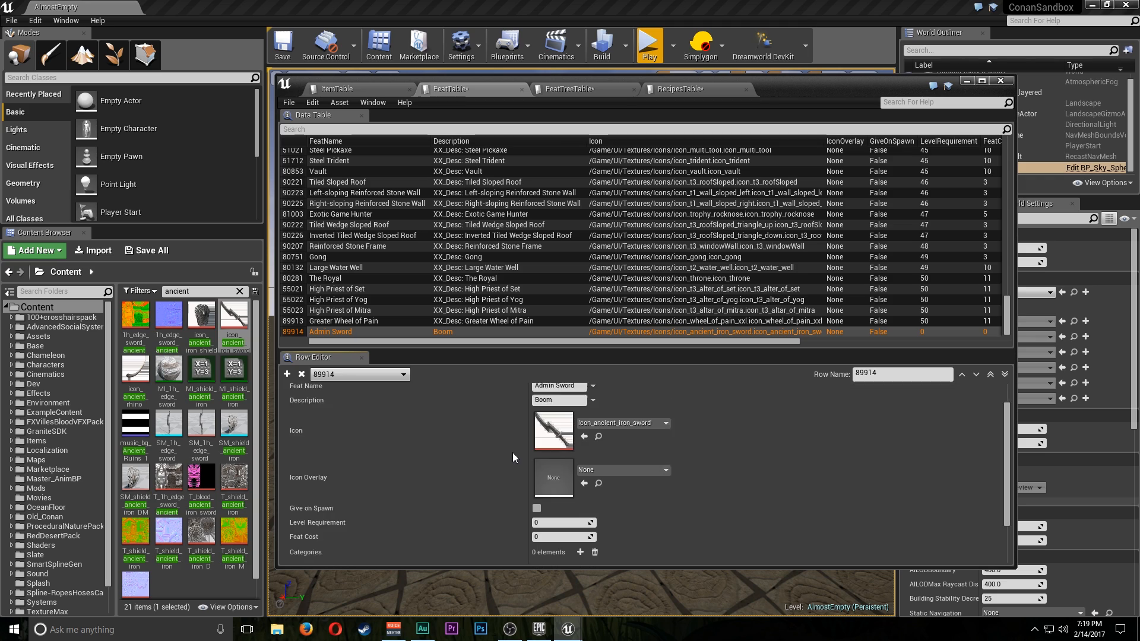
pyautogui.click(558, 492)
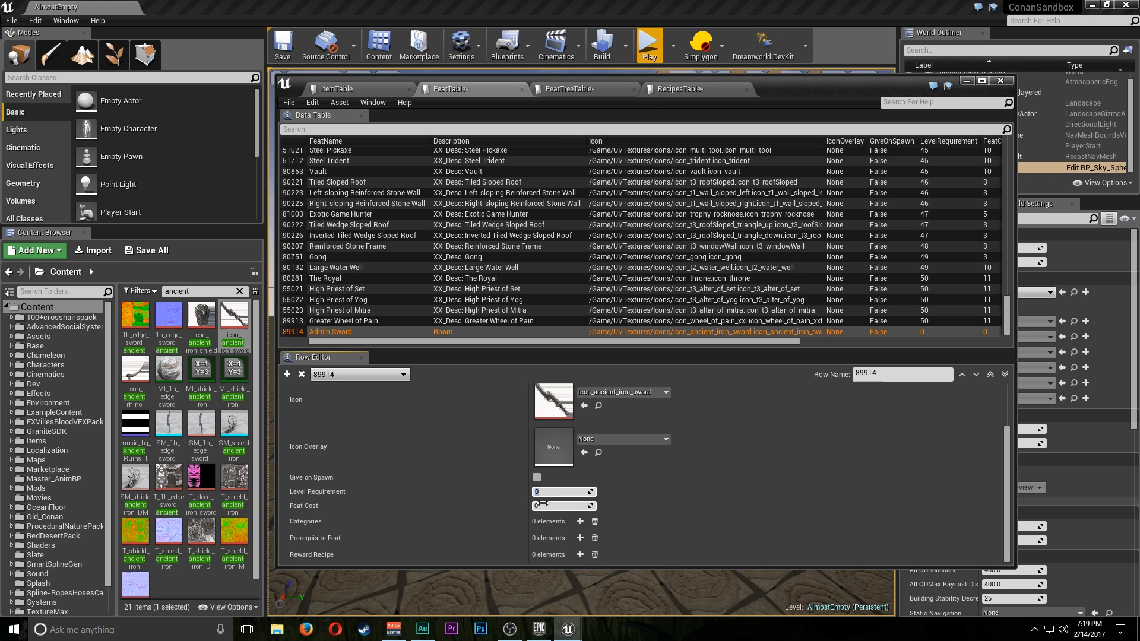
pyautogui.scroll(2, 614, 527)
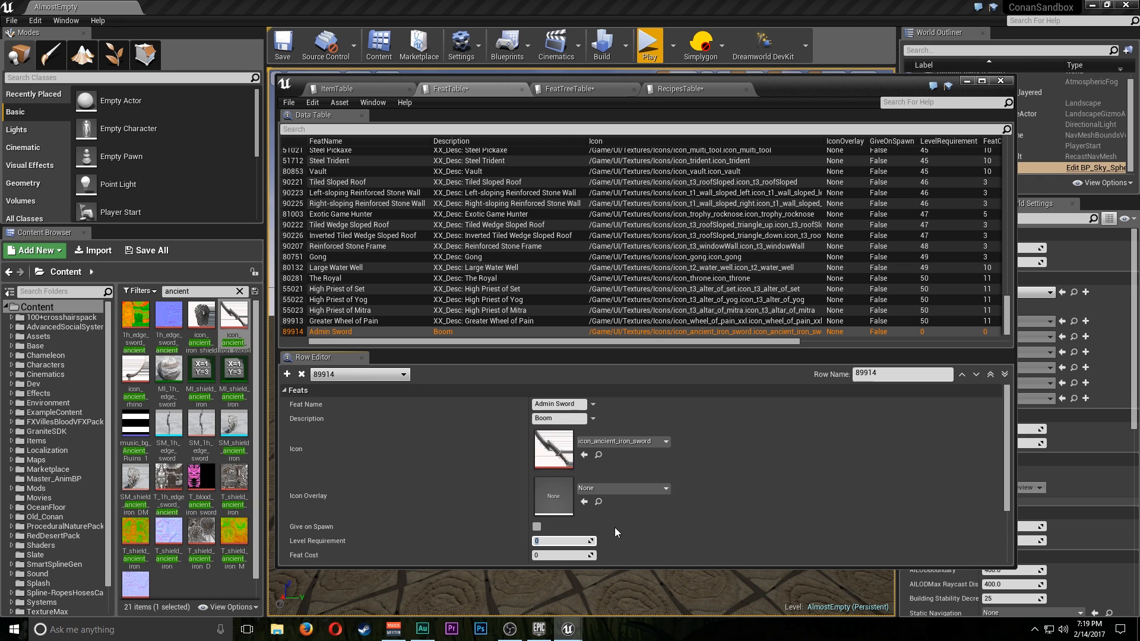
pyautogui.scroll(-2, 596, 501)
pyautogui.scroll(2, 575, 480)
pyautogui.scroll(-2, 532, 468)
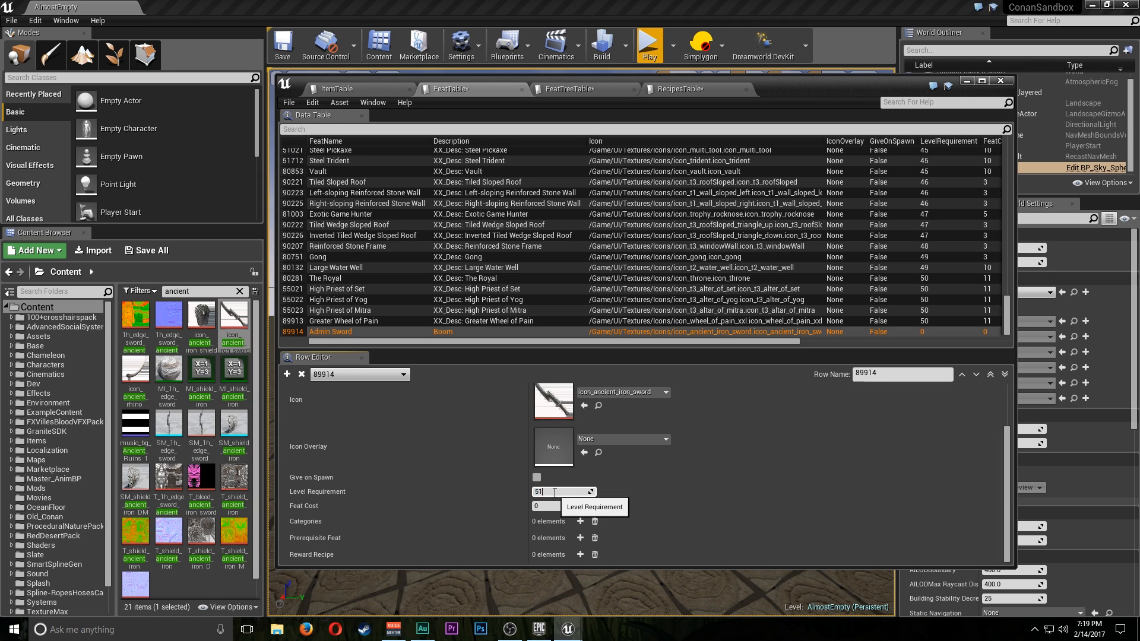
pyautogui.press('Return')
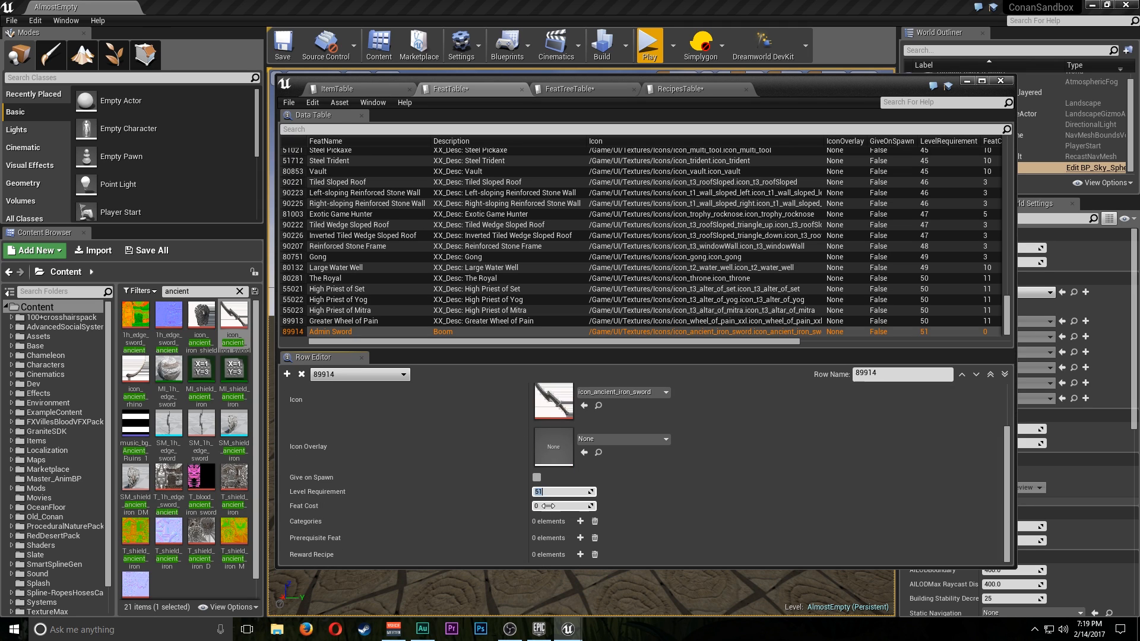
pyautogui.click(548, 506)
pyautogui.press('Return')
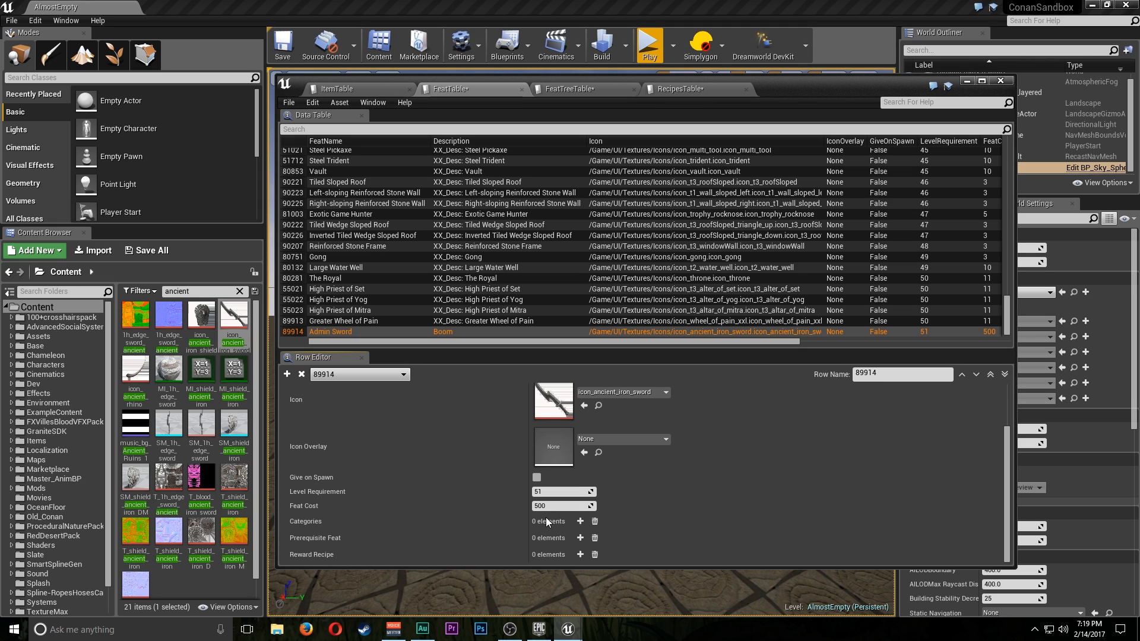
# Add a Combat category and one prerequisite feat element to the Admin Sword feat
pyautogui.click(579, 522)
pyautogui.click(550, 541)
pyautogui.click(554, 559)
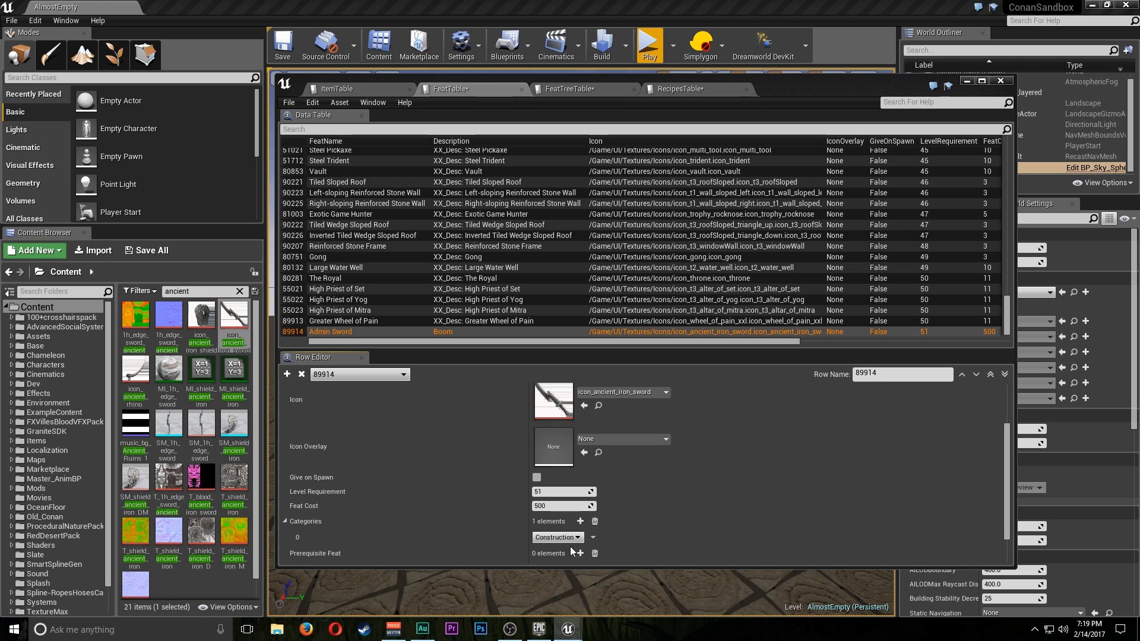
pyautogui.click(580, 553)
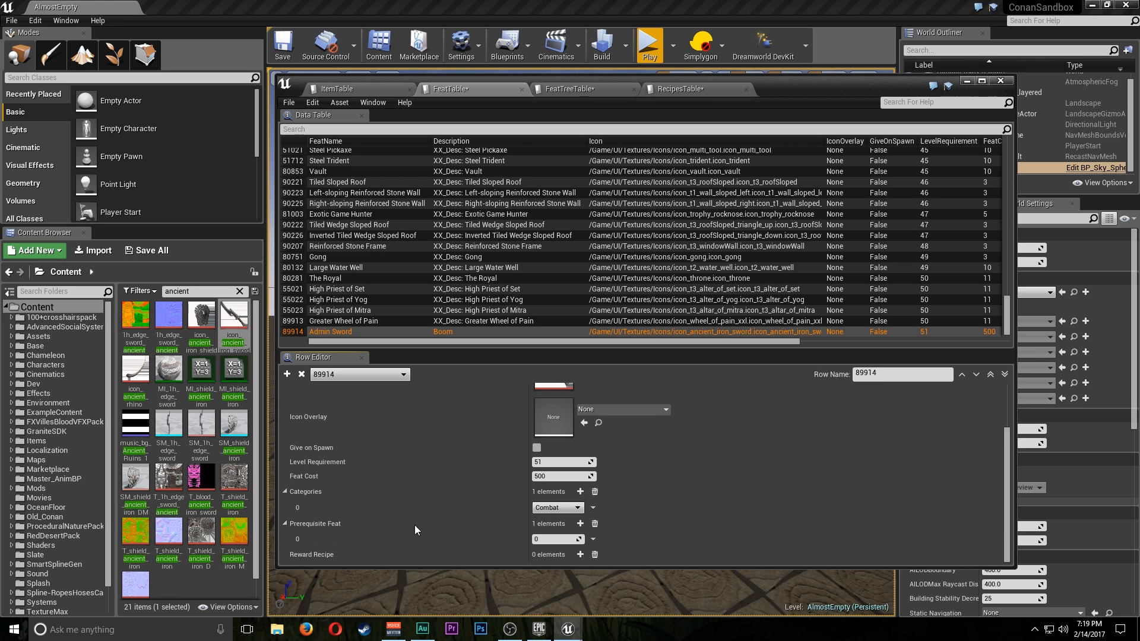
pyautogui.click(554, 540)
pyautogui.scroll(4, 521, 496)
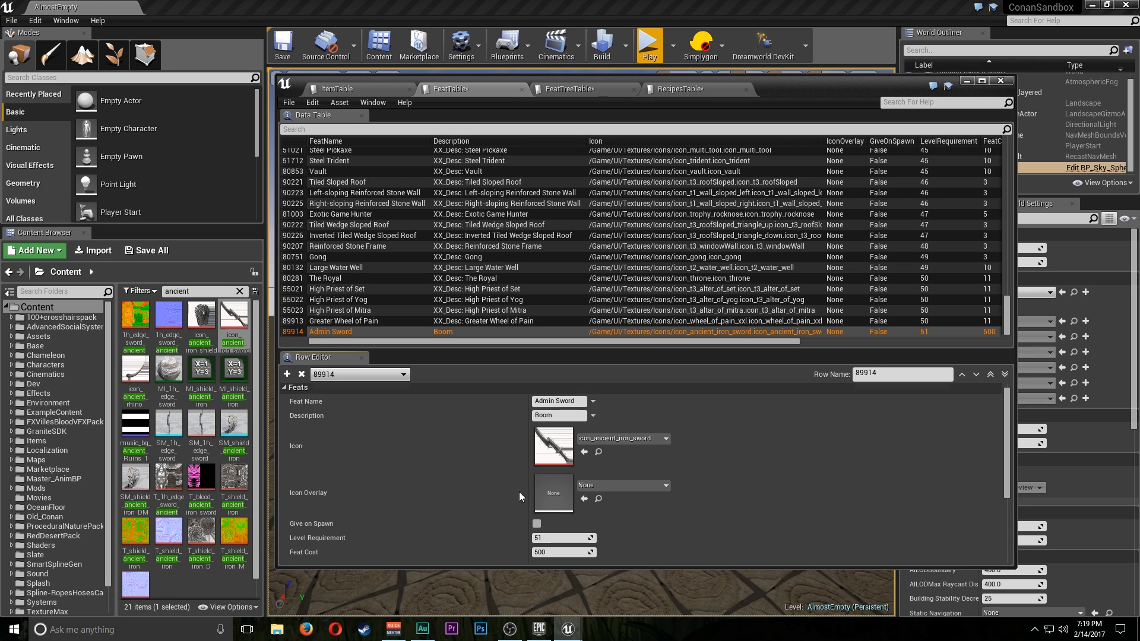
# Play the level and examine the Admin Sword and Master Craftsman feats in the learn recipes list, then end the play session
pyautogui.click(967, 81)
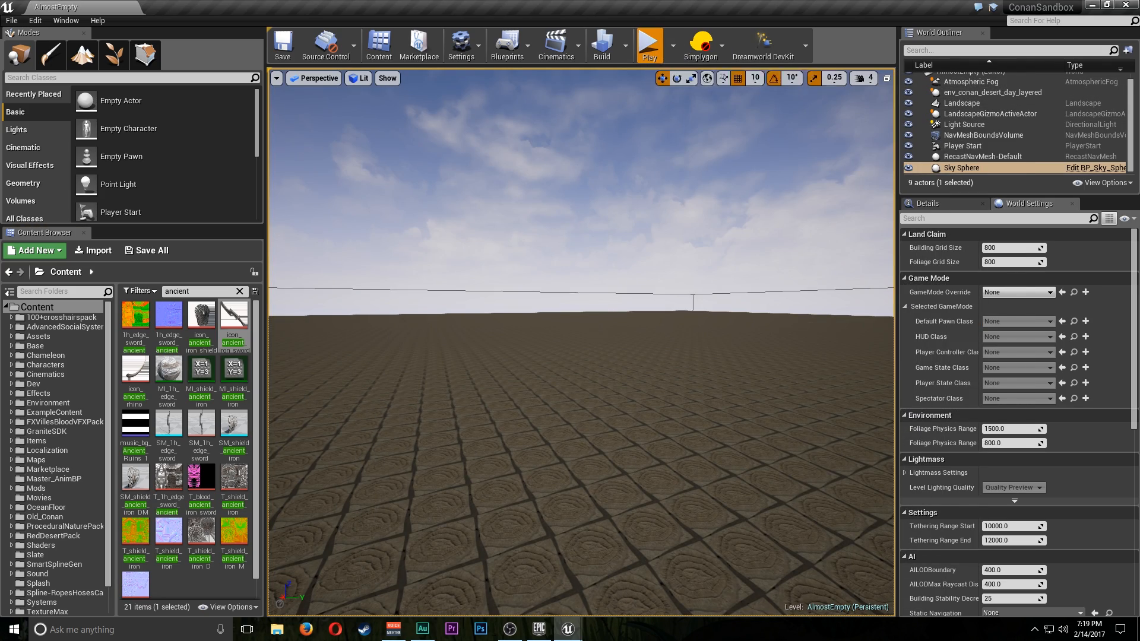
pyautogui.press('i')
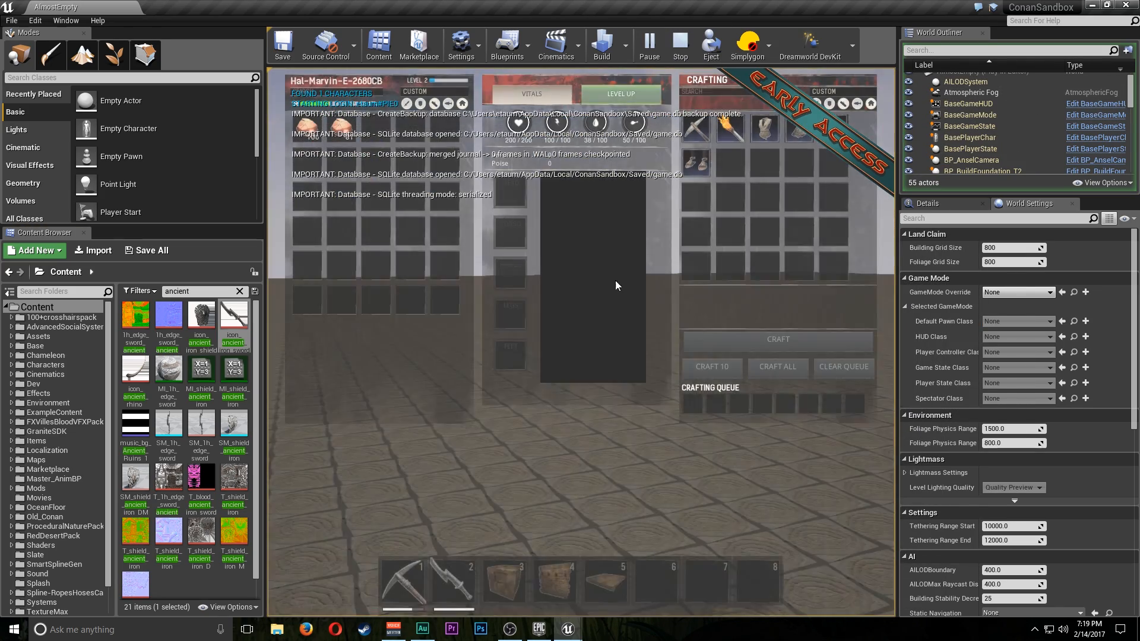
pyautogui.click(614, 100)
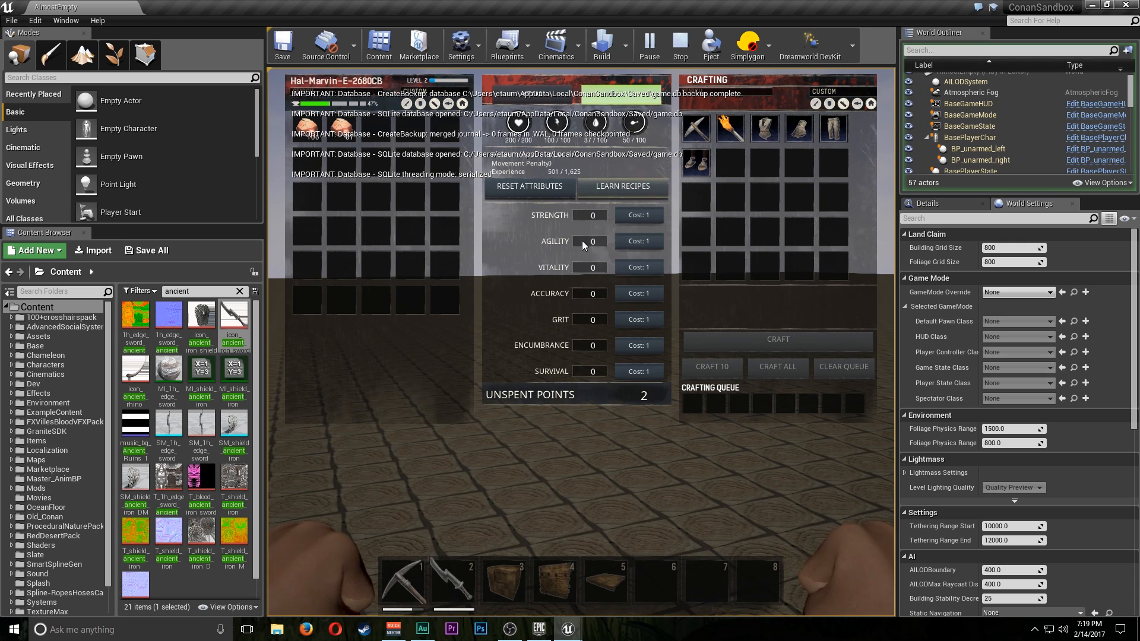
pyautogui.click(623, 187)
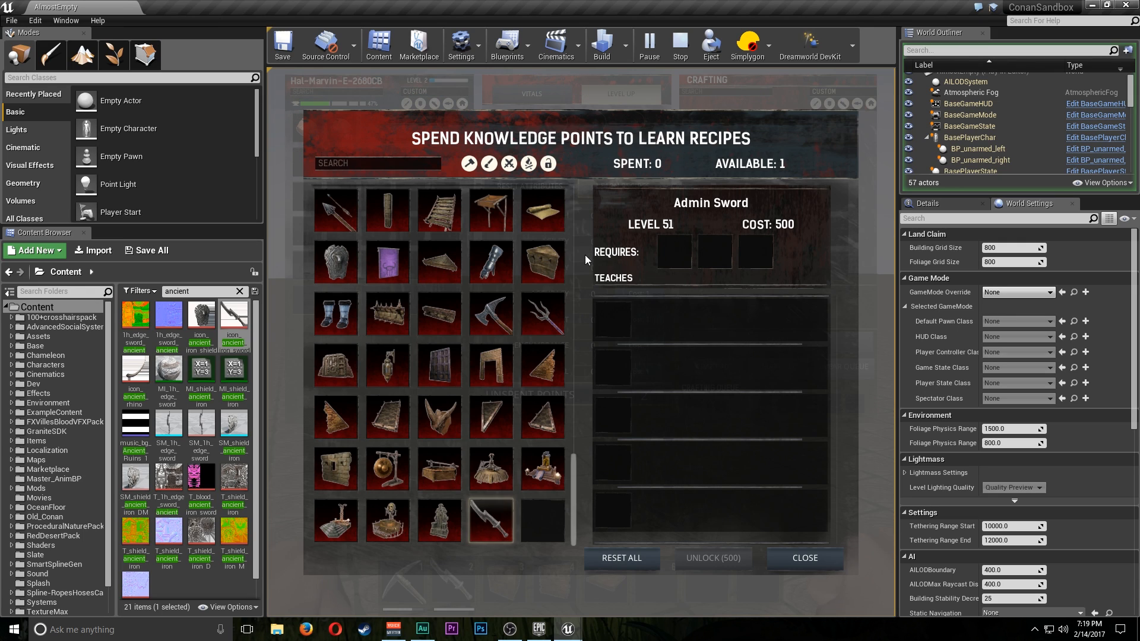
pyautogui.click(486, 314)
pyautogui.click(675, 253)
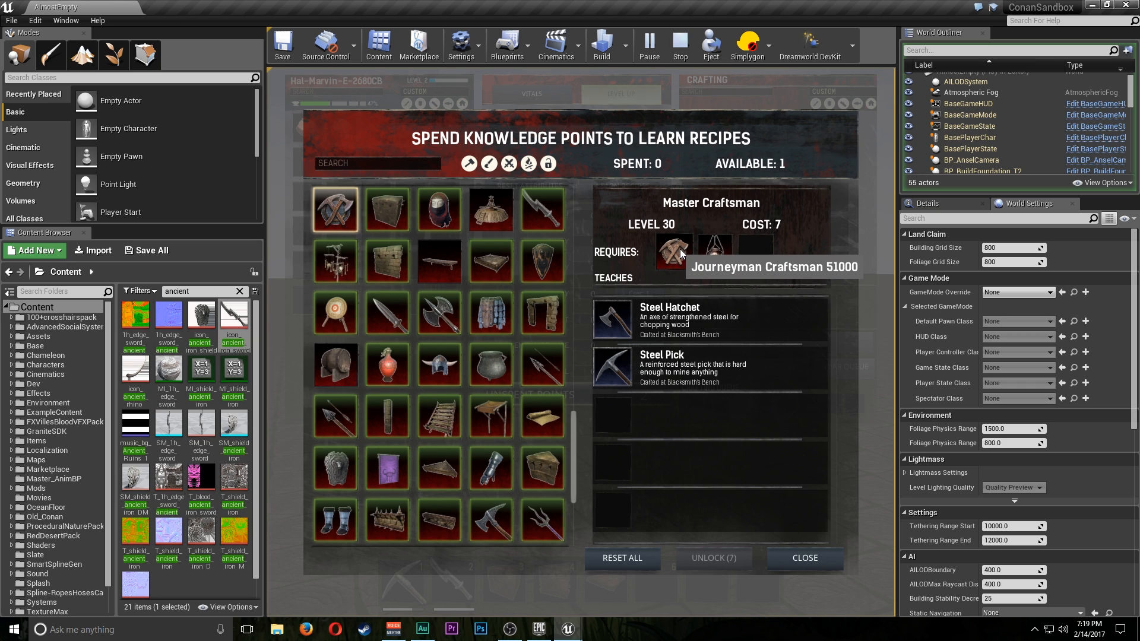
pyautogui.press('Escape')
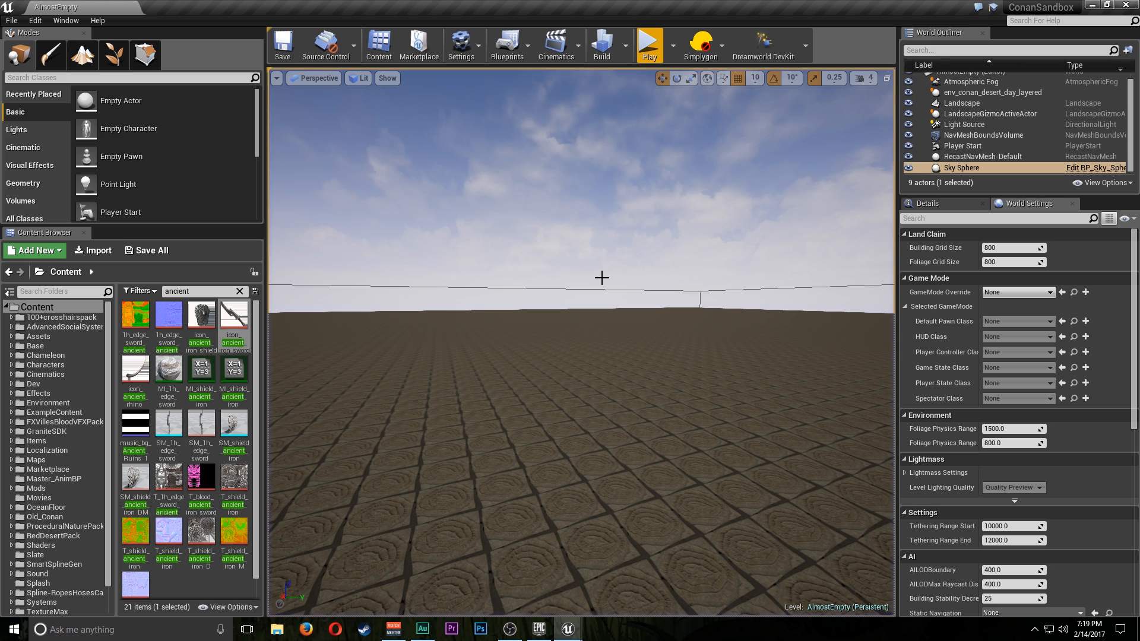
# Return to FeatTable, filter it by "master" and review the Master Craftsman row's ID and properties
pyautogui.hotkey('alt', 'Tab')
pyautogui.click(417, 281)
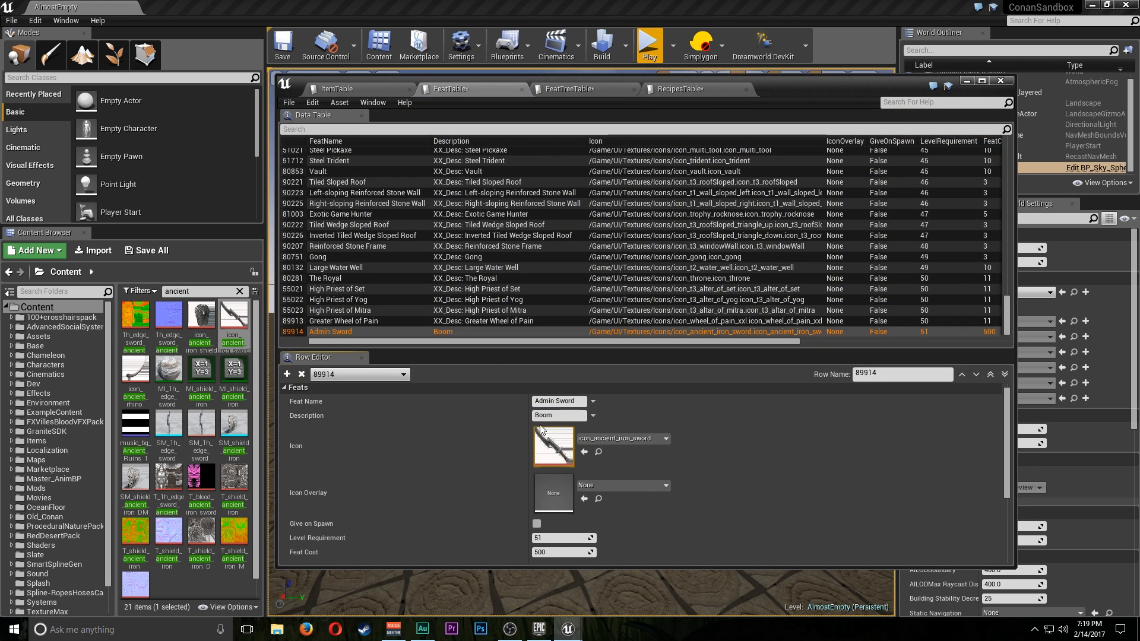
pyautogui.scroll(-3, 522, 431)
pyautogui.click(334, 130)
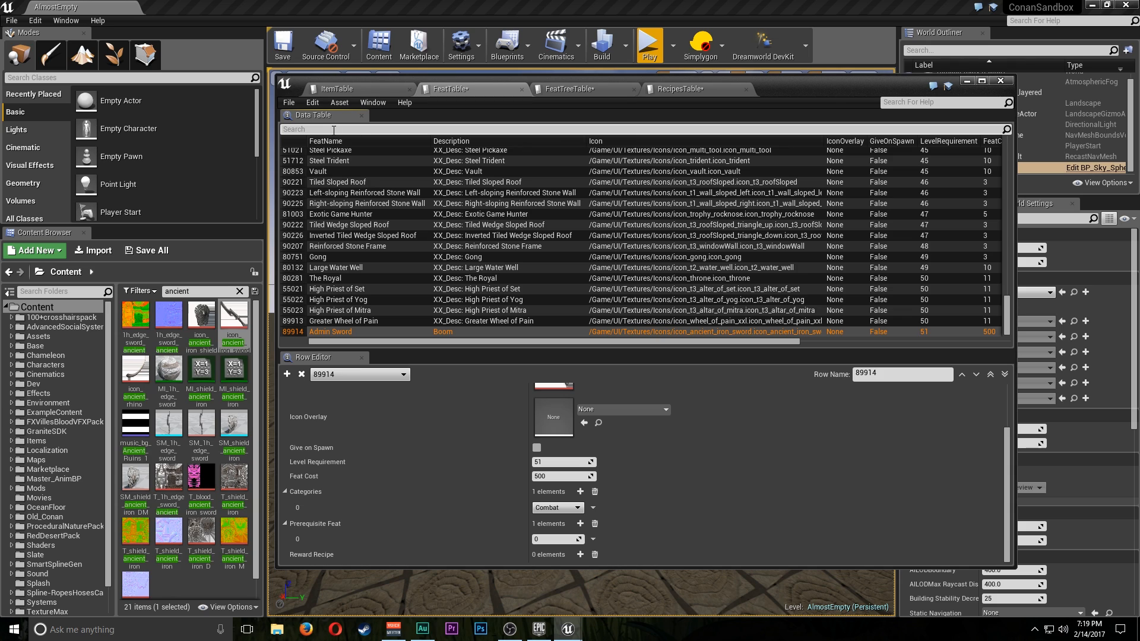
pyautogui.write('master')
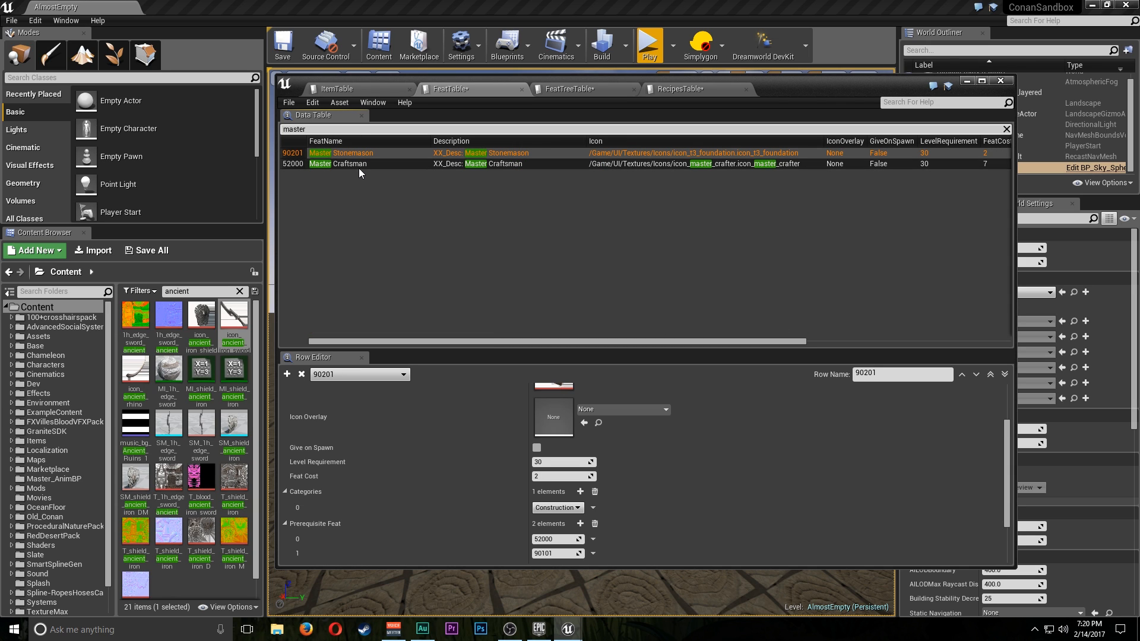
pyautogui.click(359, 169)
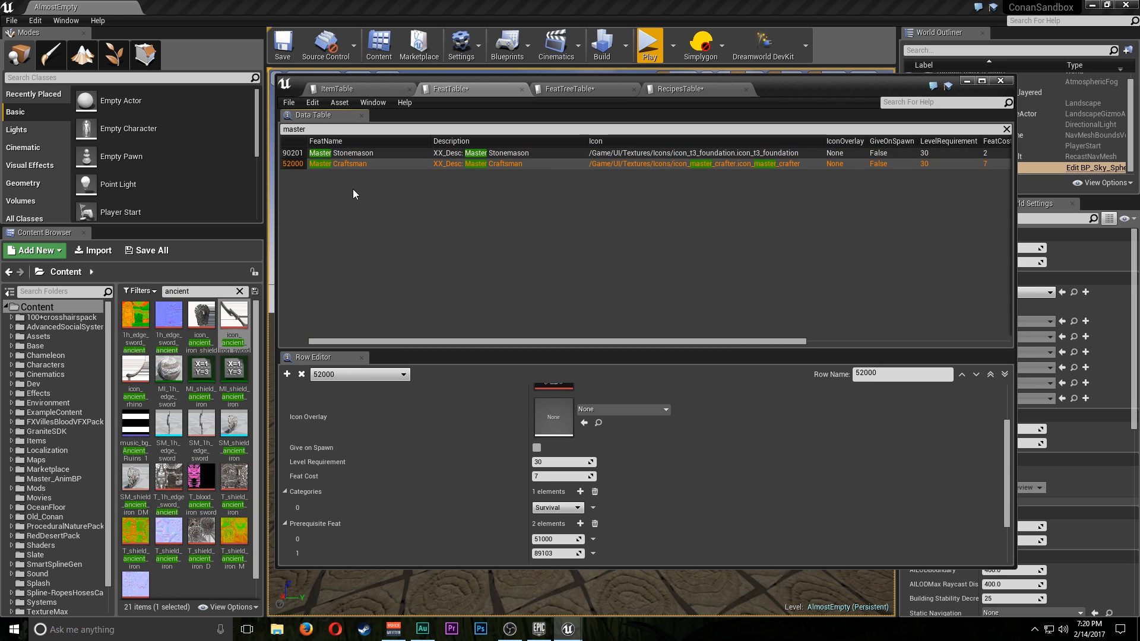
pyautogui.scroll(3, 479, 464)
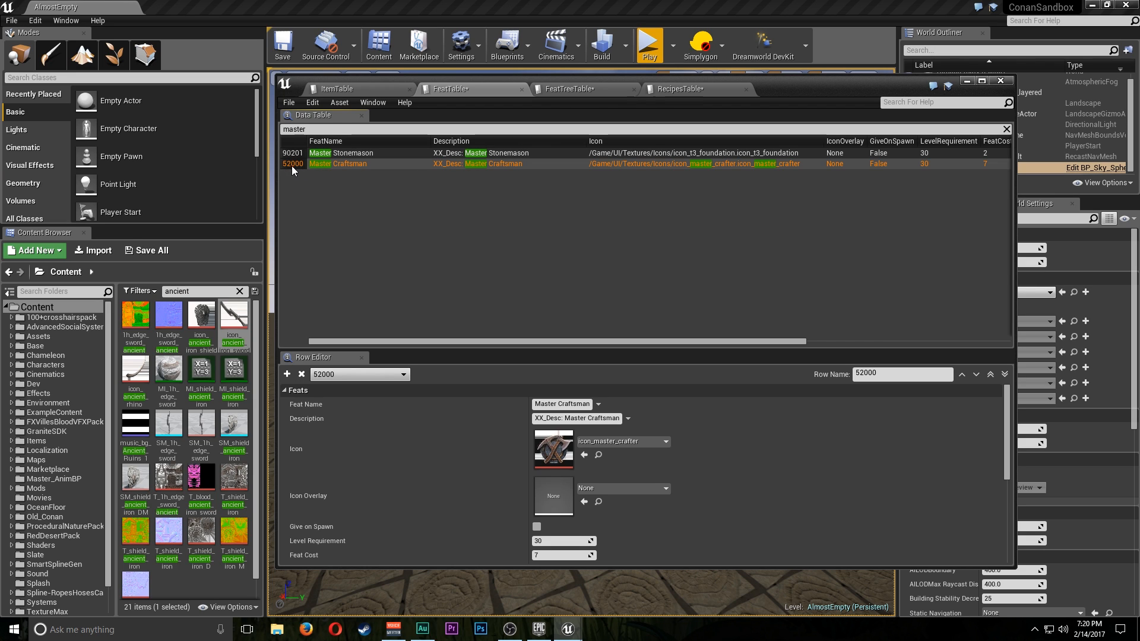
# Filter FeatTable by "admin" and select the Admin Sword row
pyautogui.click(309, 129)
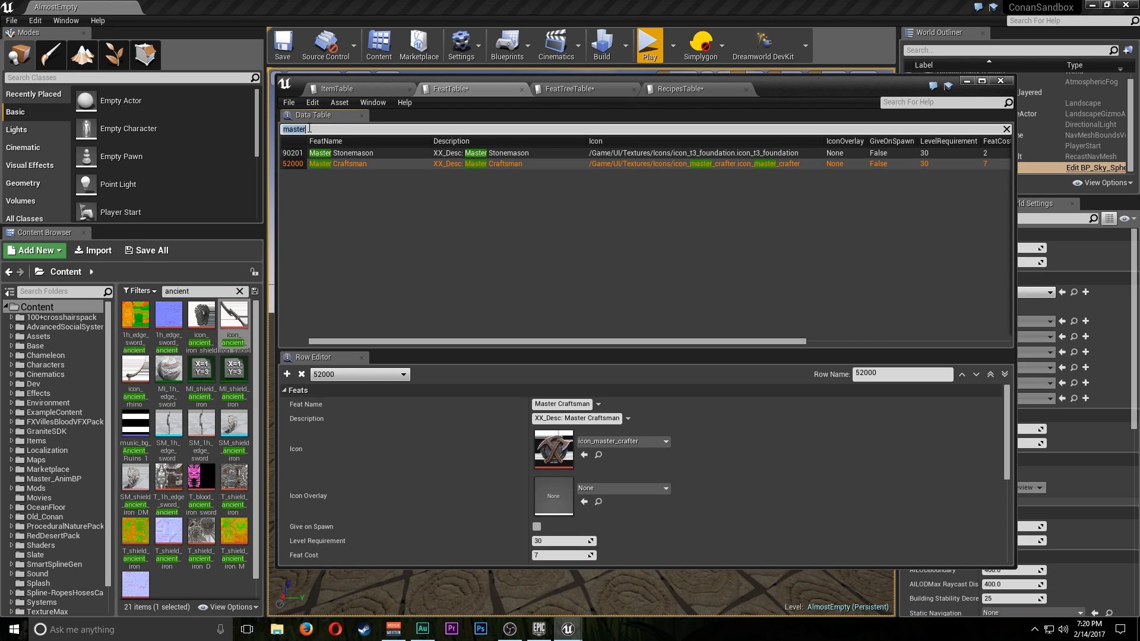
pyautogui.write('ad')
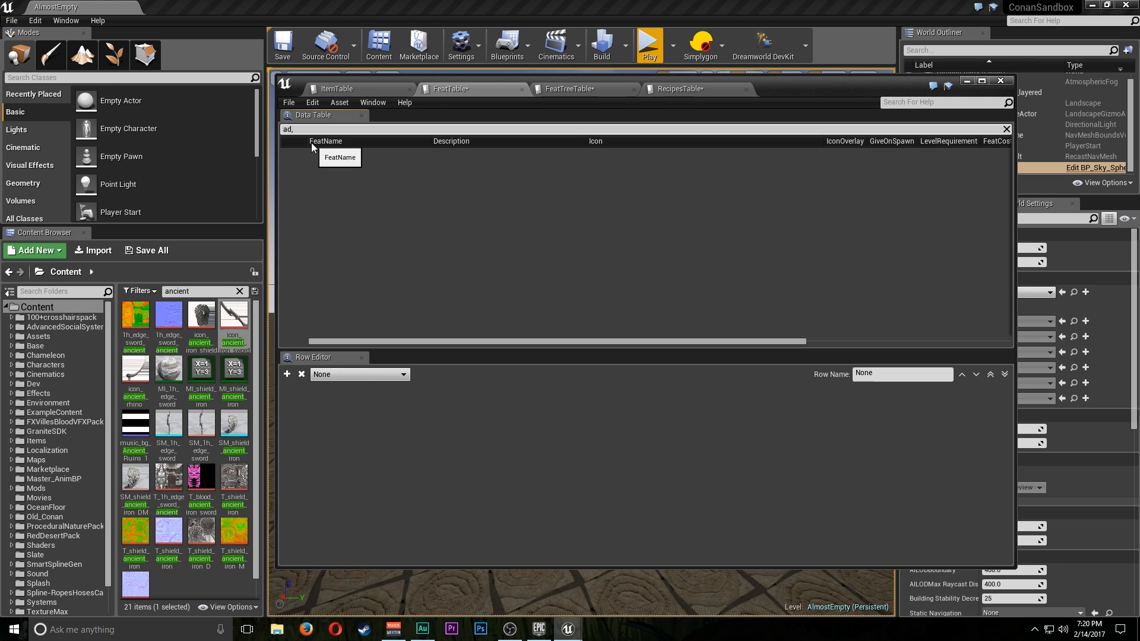
pyautogui.write('mins')
pyautogui.press('BackSpace')
pyautogui.click(324, 154)
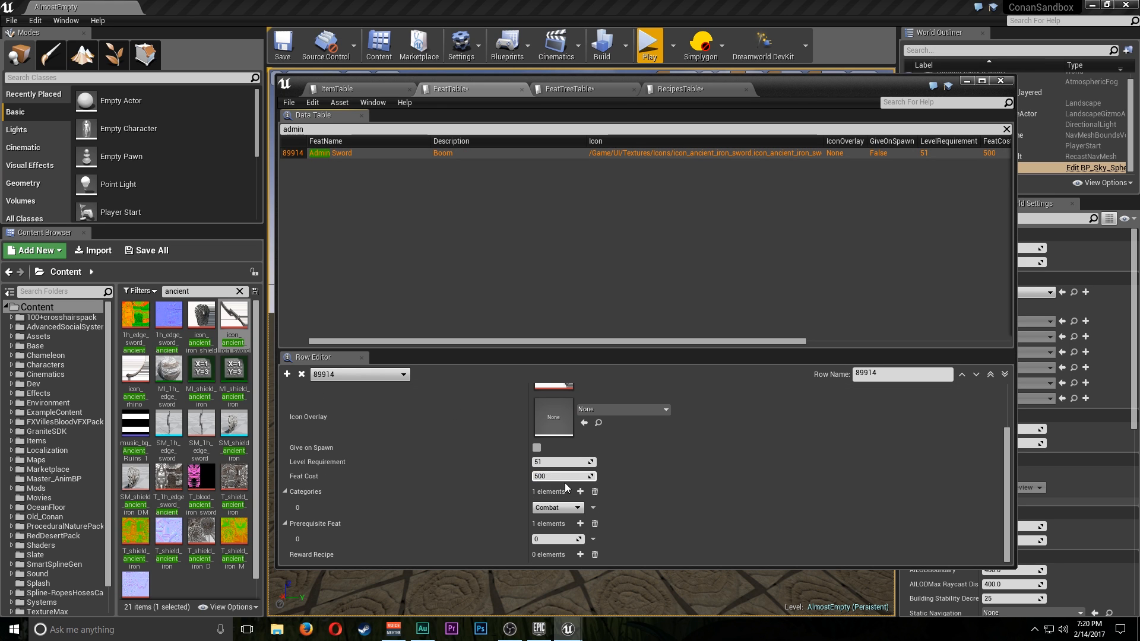
# Set the Admin Sword feat's prerequisite feat to 52000 and add one reward recipe element with the value 89914
pyautogui.click(544, 539)
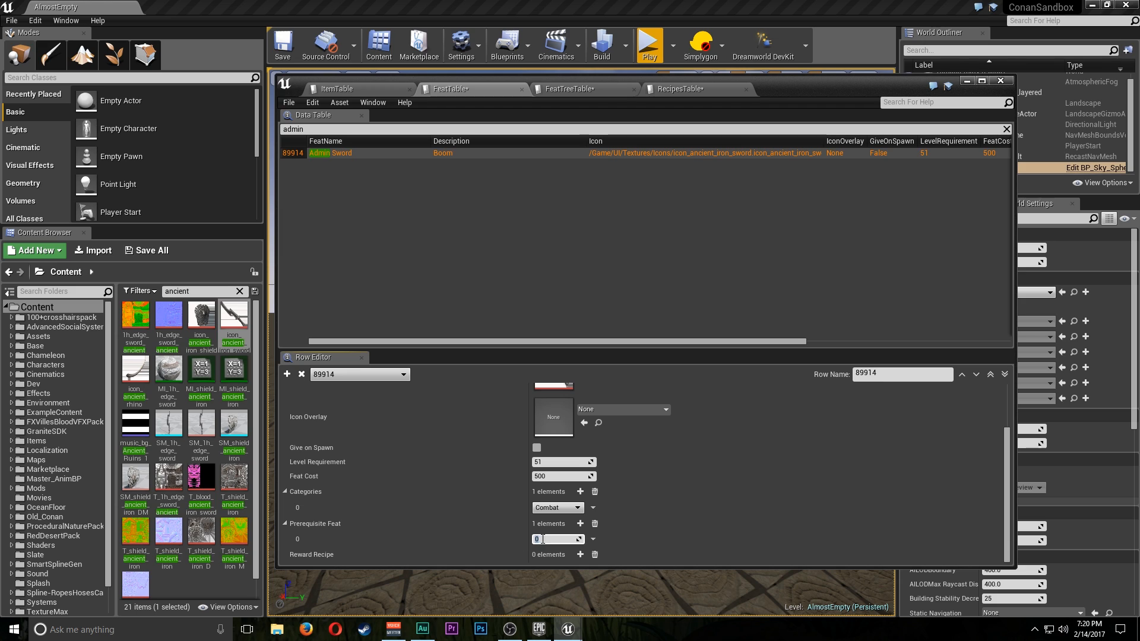
pyautogui.write('000')
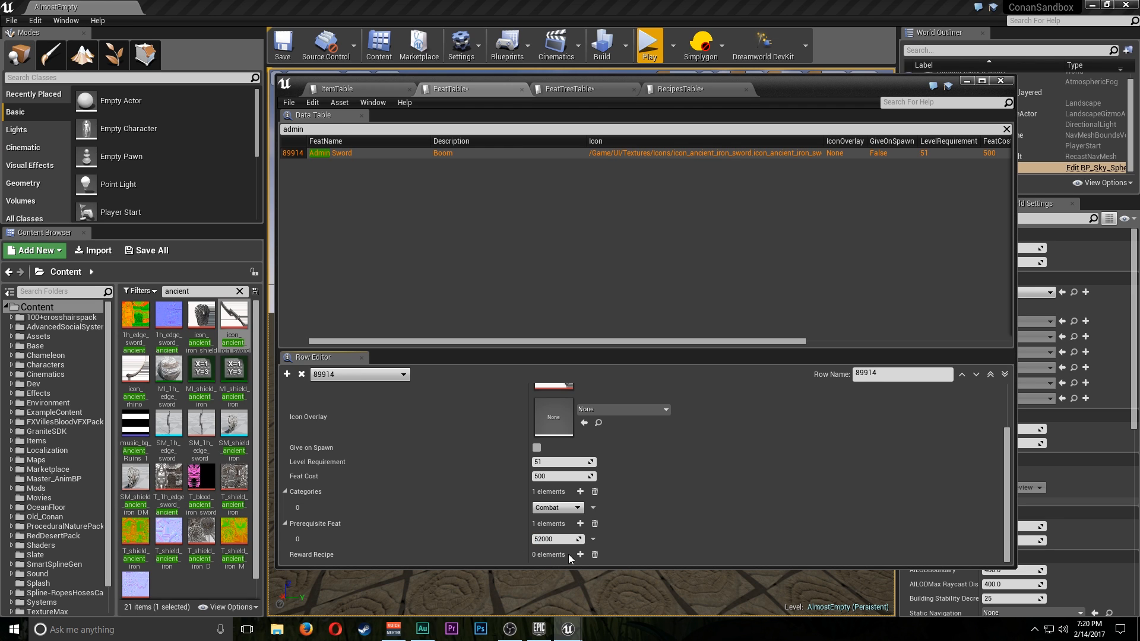
pyautogui.click(580, 554)
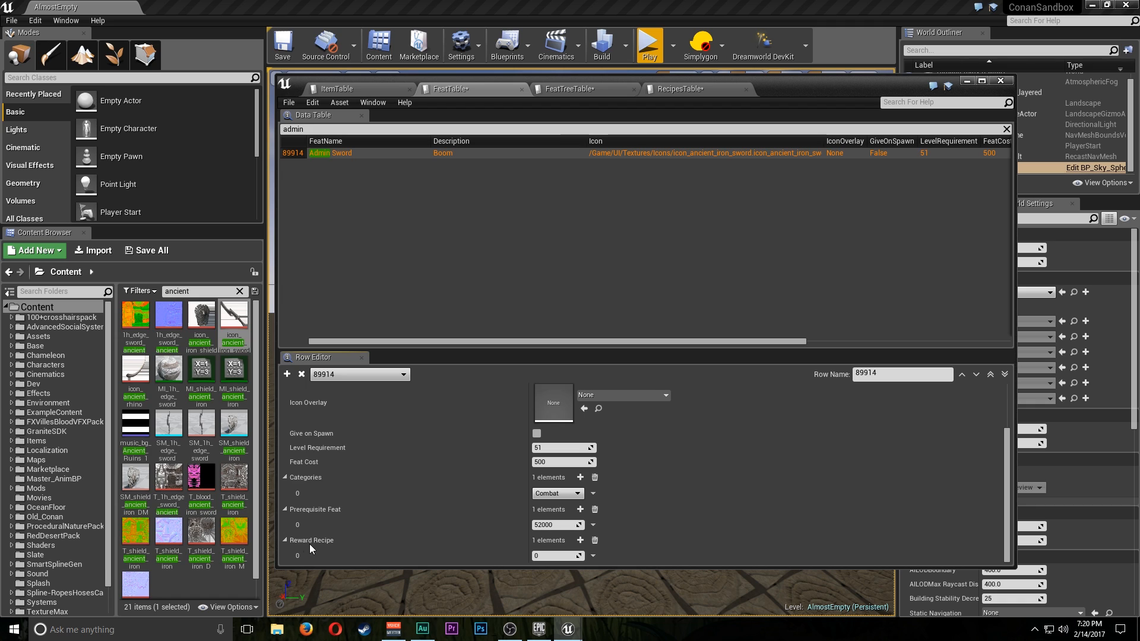
pyautogui.click(543, 556)
pyautogui.click(680, 89)
pyautogui.click(463, 89)
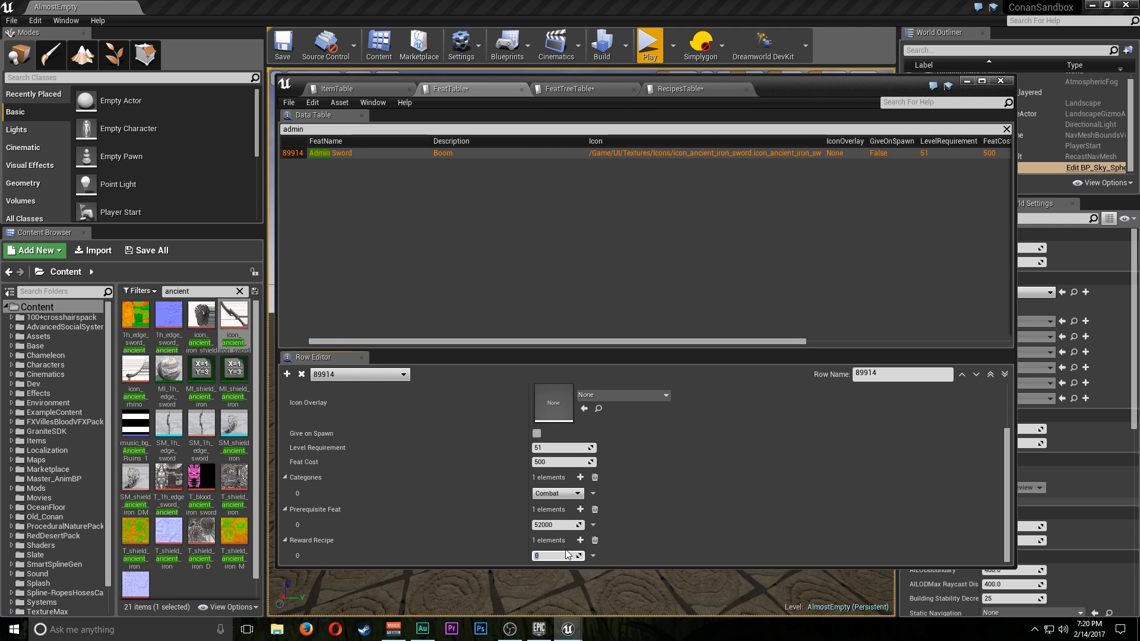
pyautogui.click(680, 88)
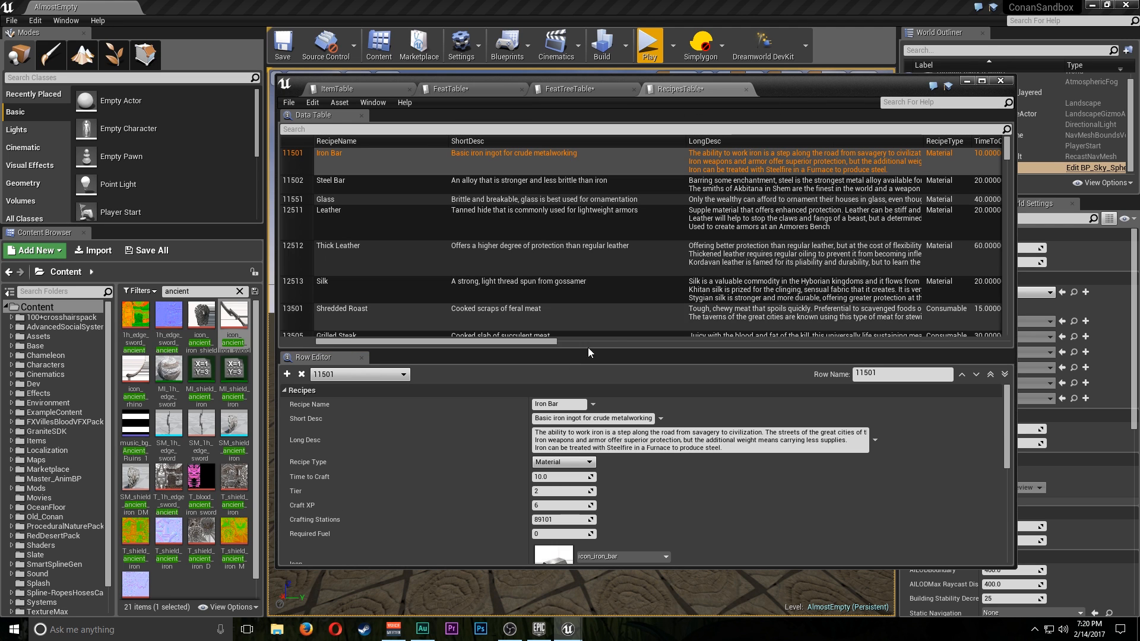
pyautogui.click(457, 89)
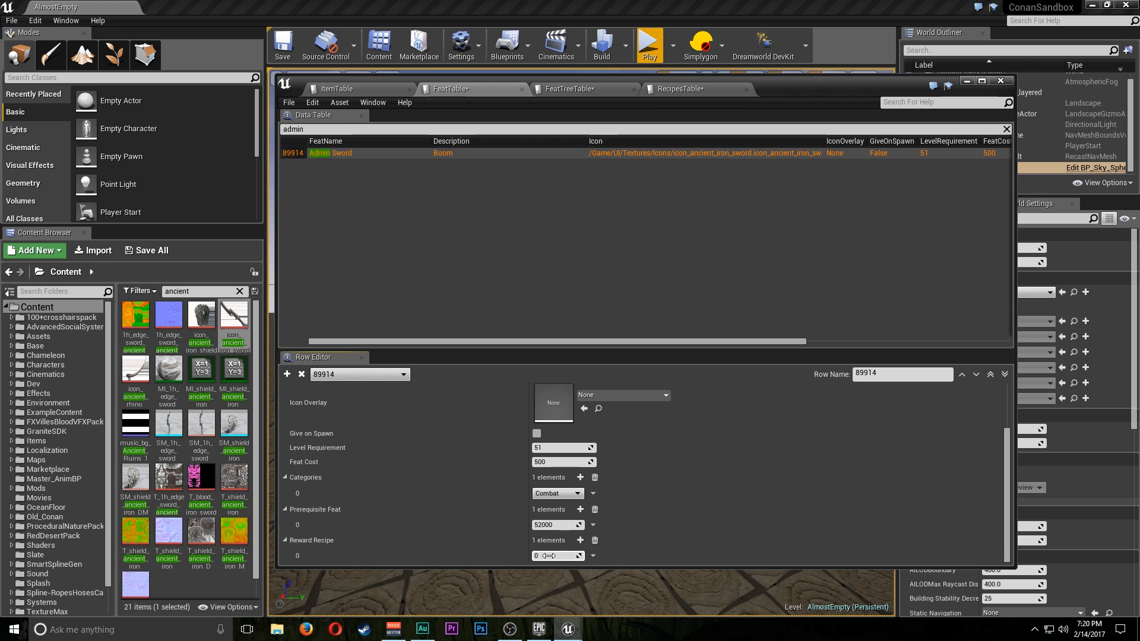
pyautogui.doubleClick(570, 556)
pyautogui.write('914')
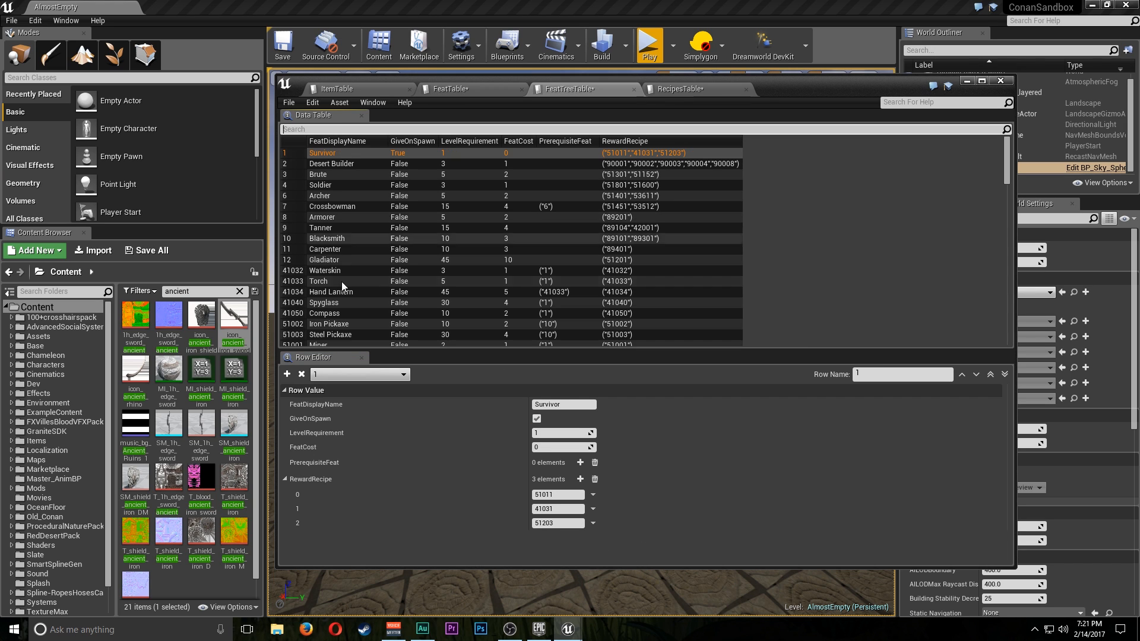
# Add a new row to FeatTreeTable and set its feat display name to "Admin Sword"
pyautogui.click(287, 374)
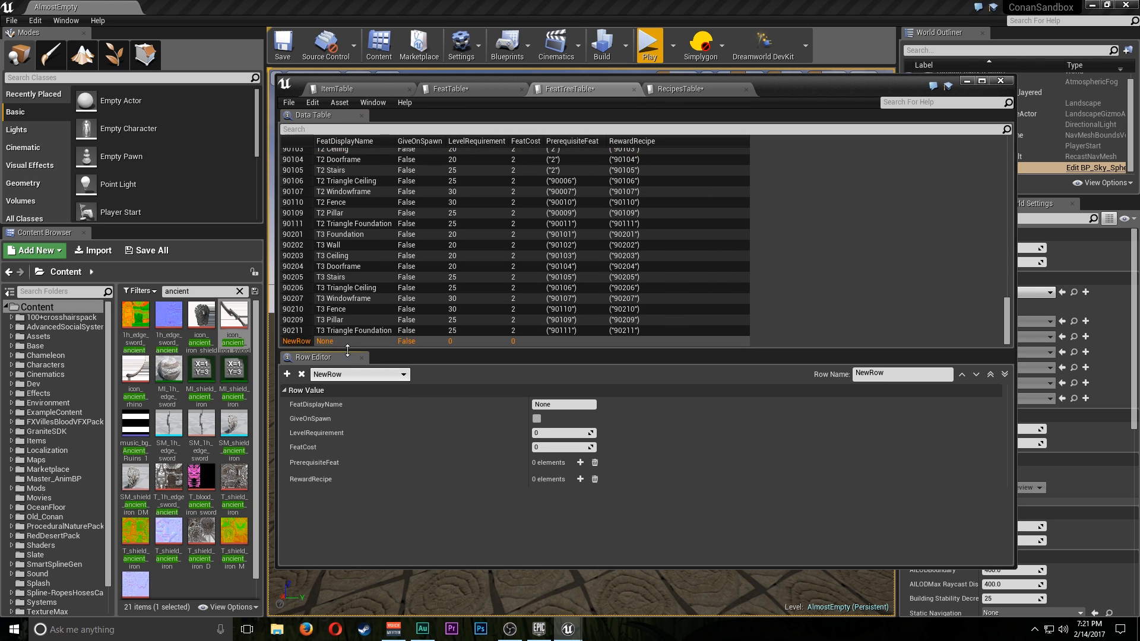
pyautogui.click(545, 404)
pyautogui.write('ad')
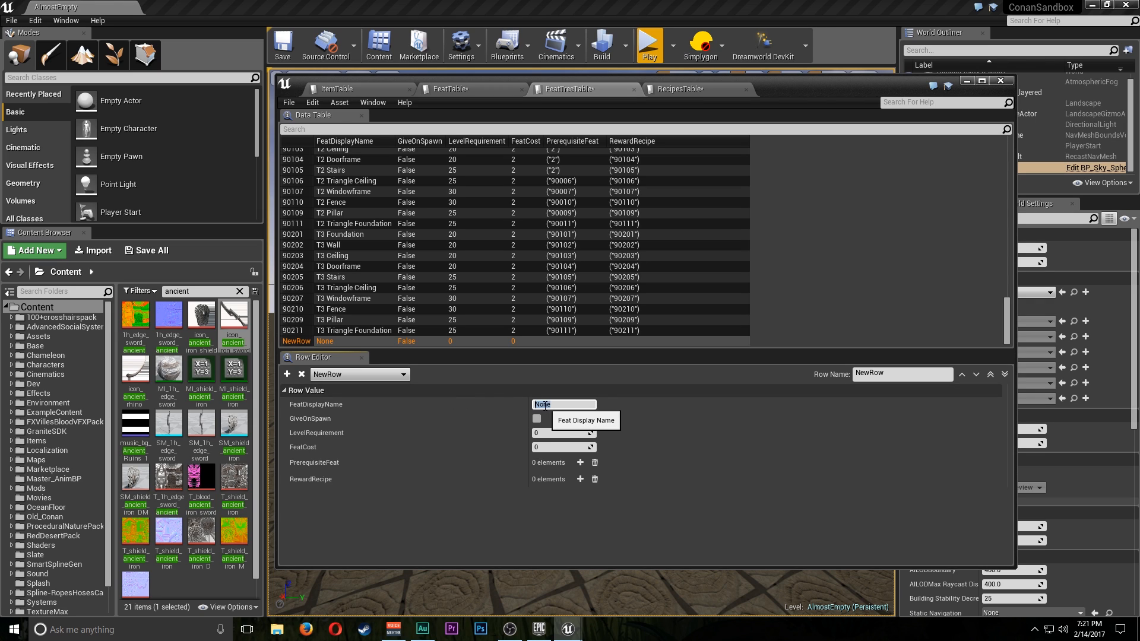
pyautogui.press('BackSpace')
pyautogui.press('BackSpace')
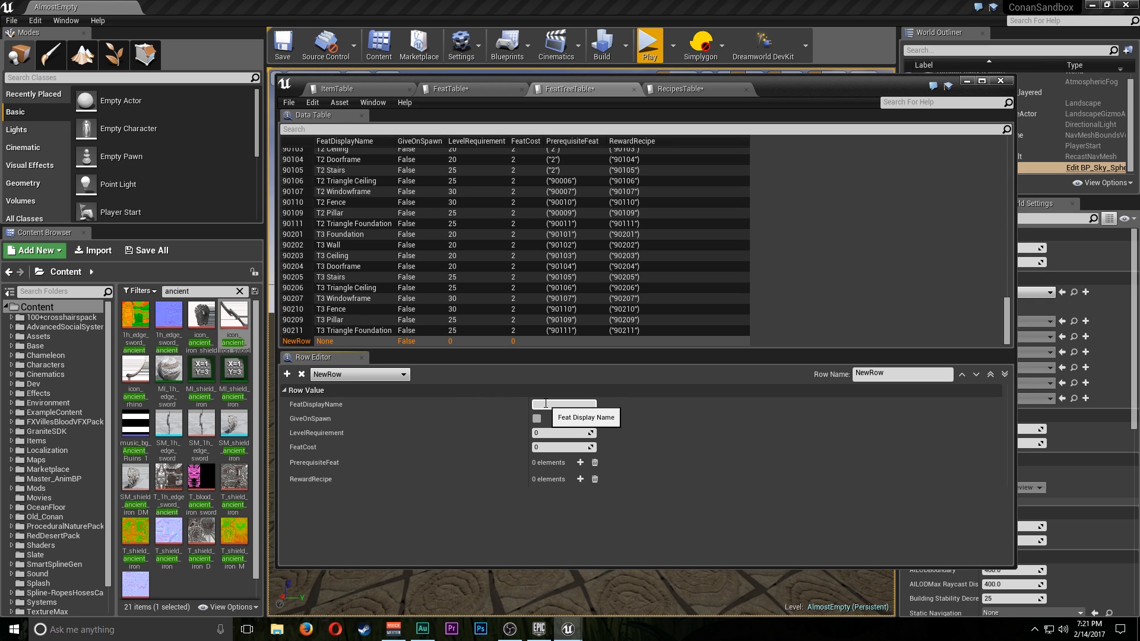
pyautogui.write('dmin')
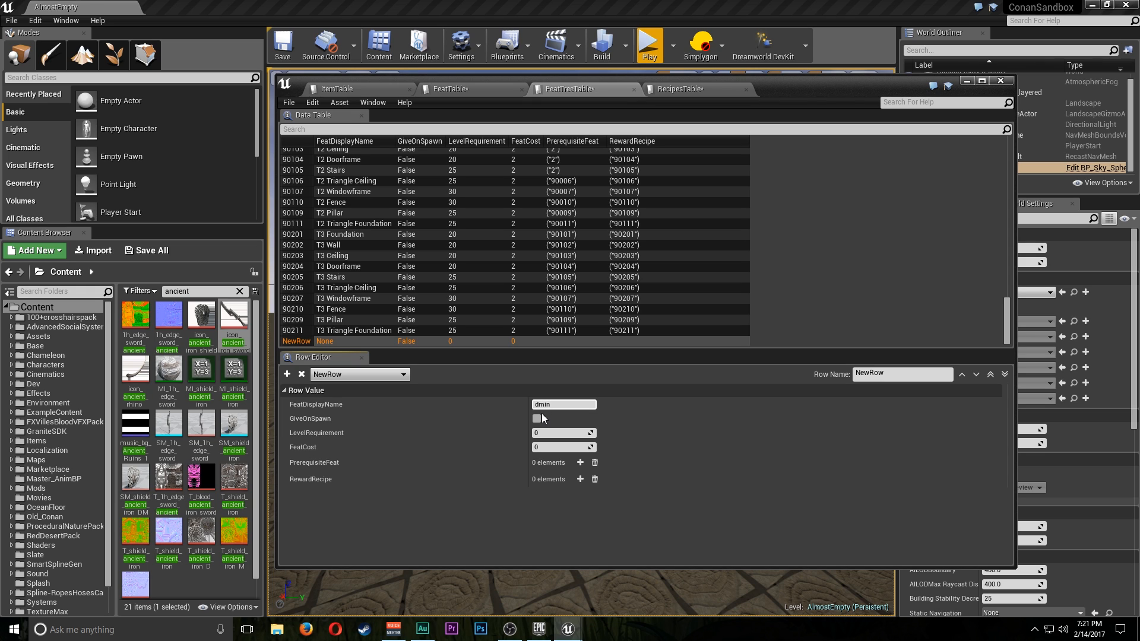
pyautogui.hotkey('ctrl', 'shift', 's')
pyautogui.write('rd')
pyautogui.moveTo(545, 405); pyautogui.dragTo(528, 404)
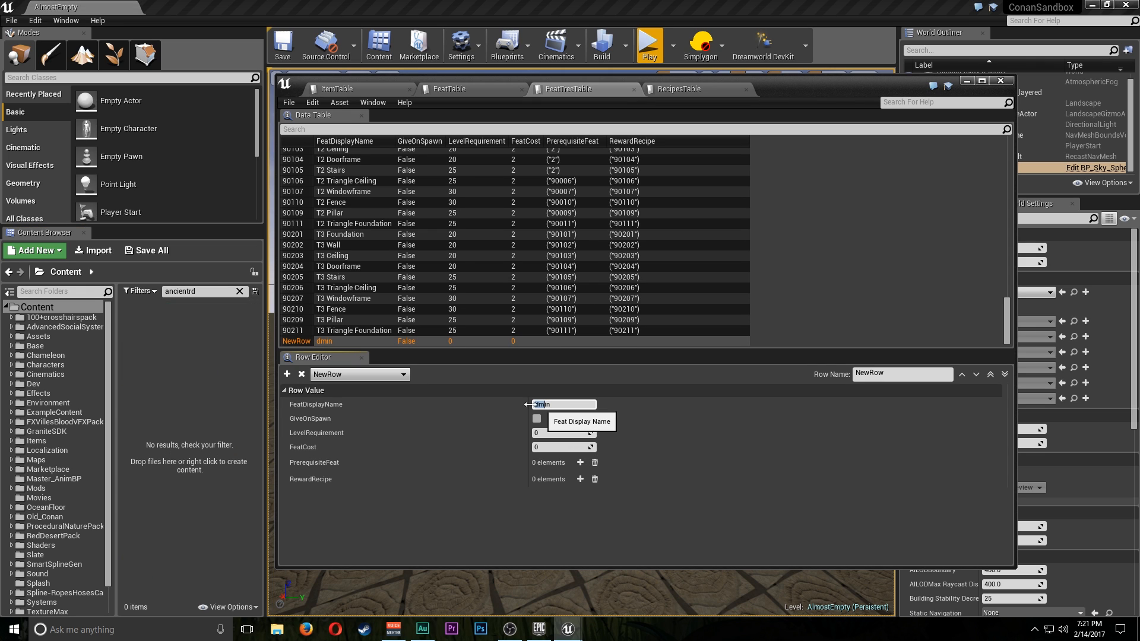
pyautogui.click(239, 291)
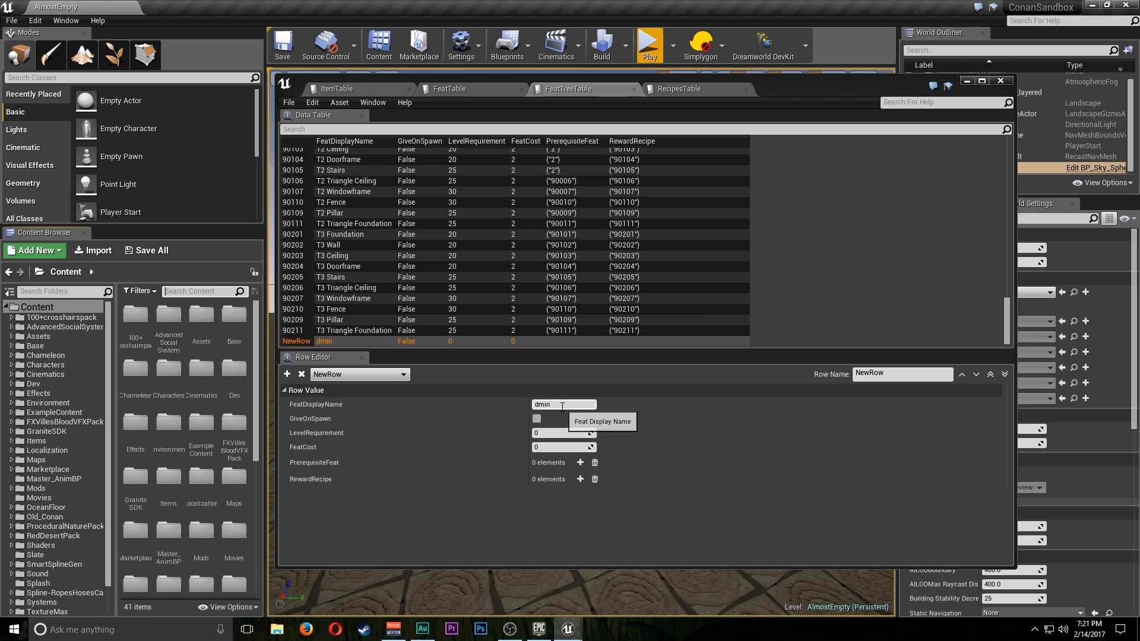
pyautogui.click(538, 404)
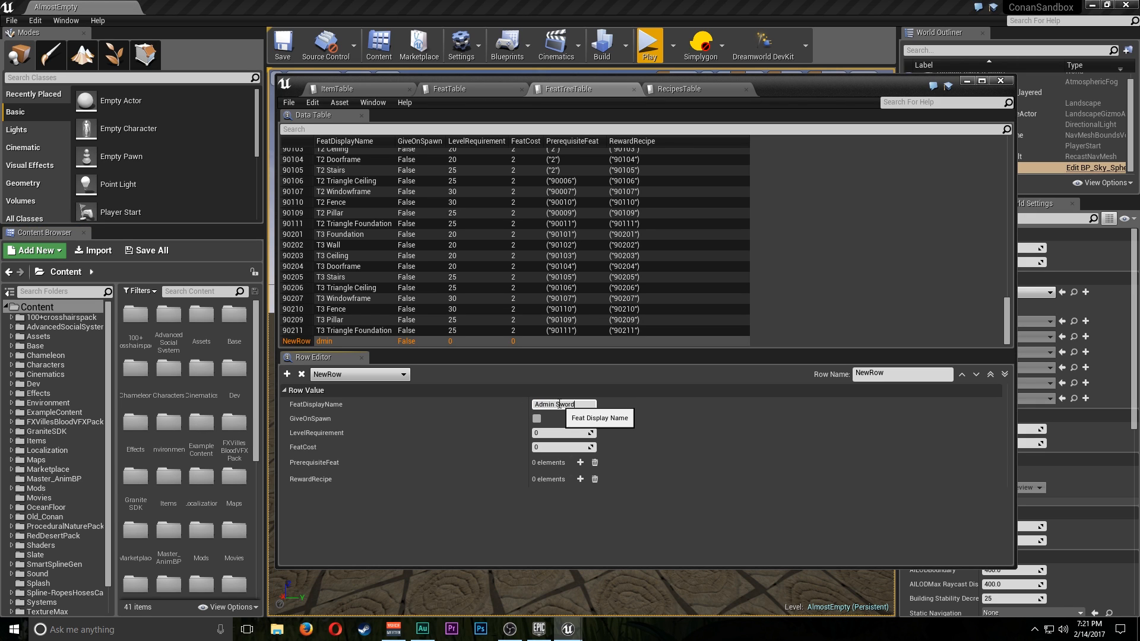
pyautogui.press('Return')
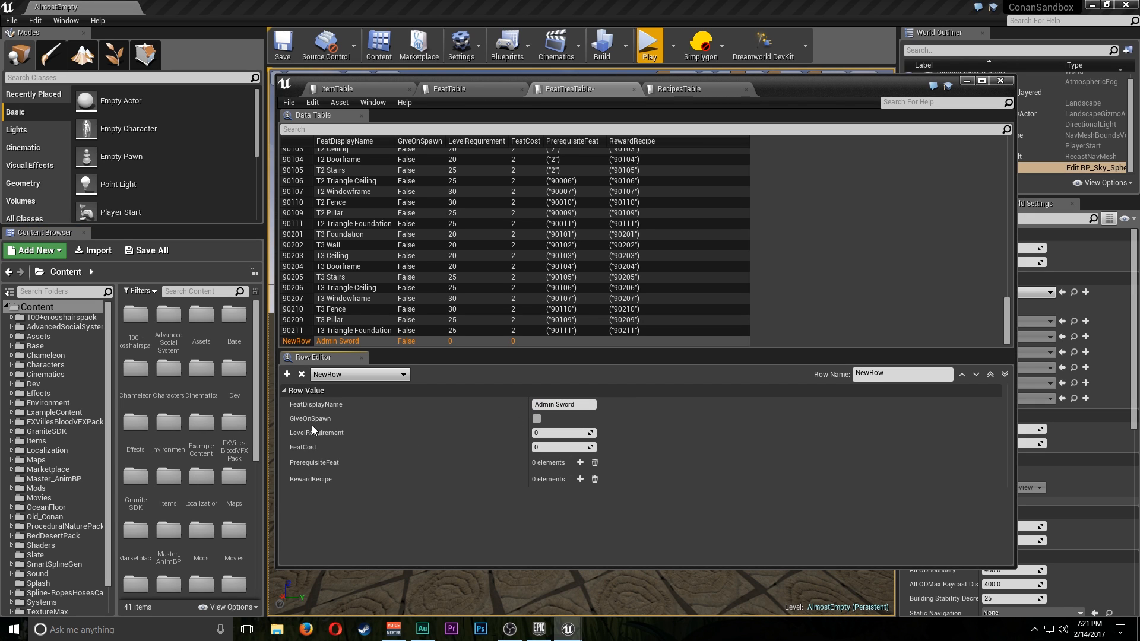
# Set the new FeatTreeTable row's level requirement to 51 and its feat cost to 500
pyautogui.click(550, 433)
pyautogui.write('51')
pyautogui.click(552, 447)
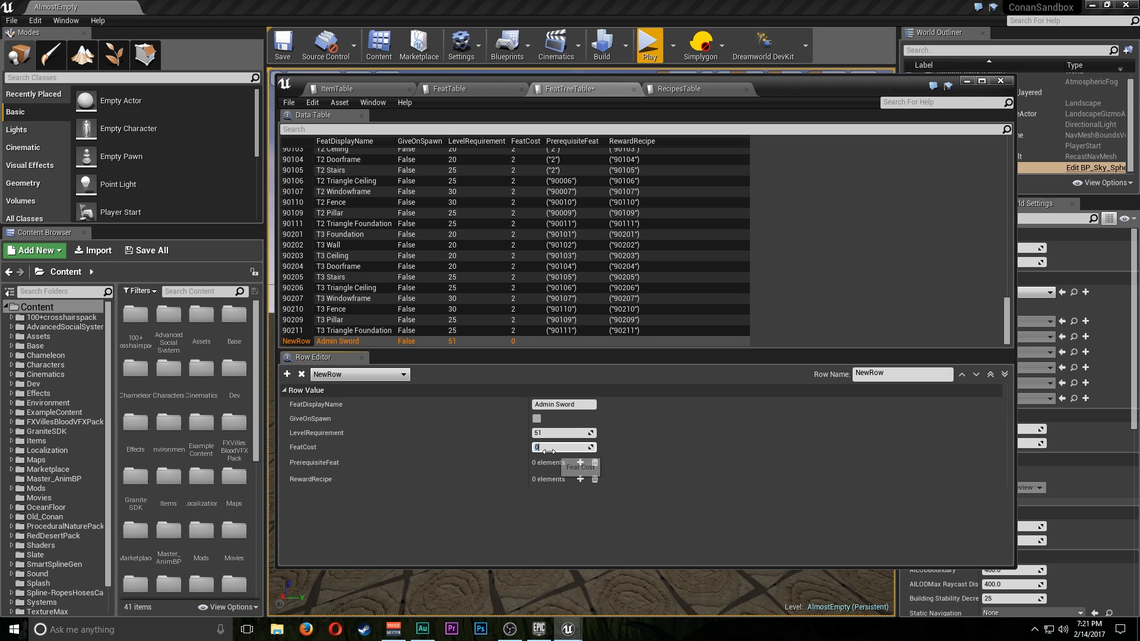
pyautogui.write('500')
pyautogui.press('Return')
# Add prerequisite feat 52000 and reward recipe 89914 to the Admin Sword row in FeatTreeTable
pyautogui.click(580, 463)
pyautogui.click(554, 479)
pyautogui.write('5')
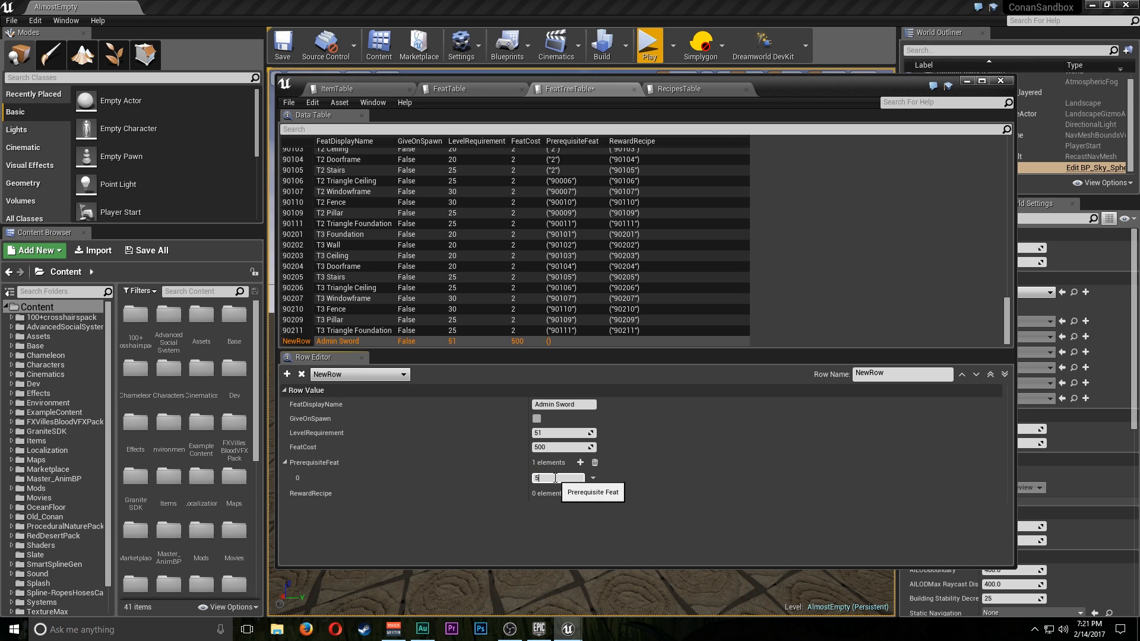
pyautogui.write('2000')
pyautogui.press('Return')
pyautogui.click(581, 494)
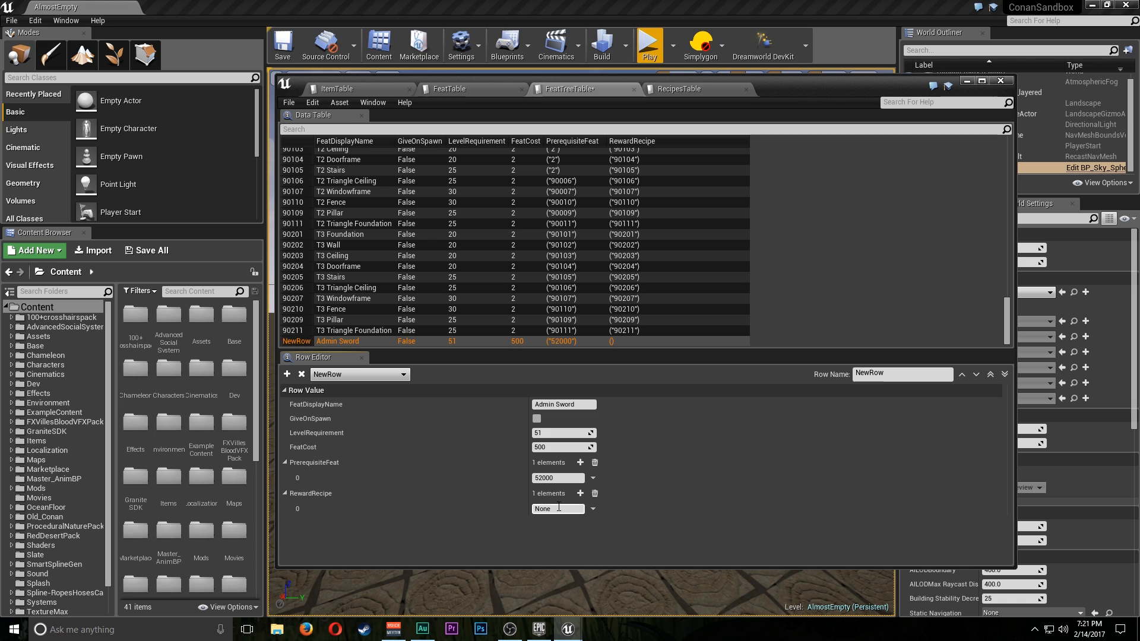
pyautogui.click(559, 509)
pyautogui.write('89914')
pyautogui.press('Return')
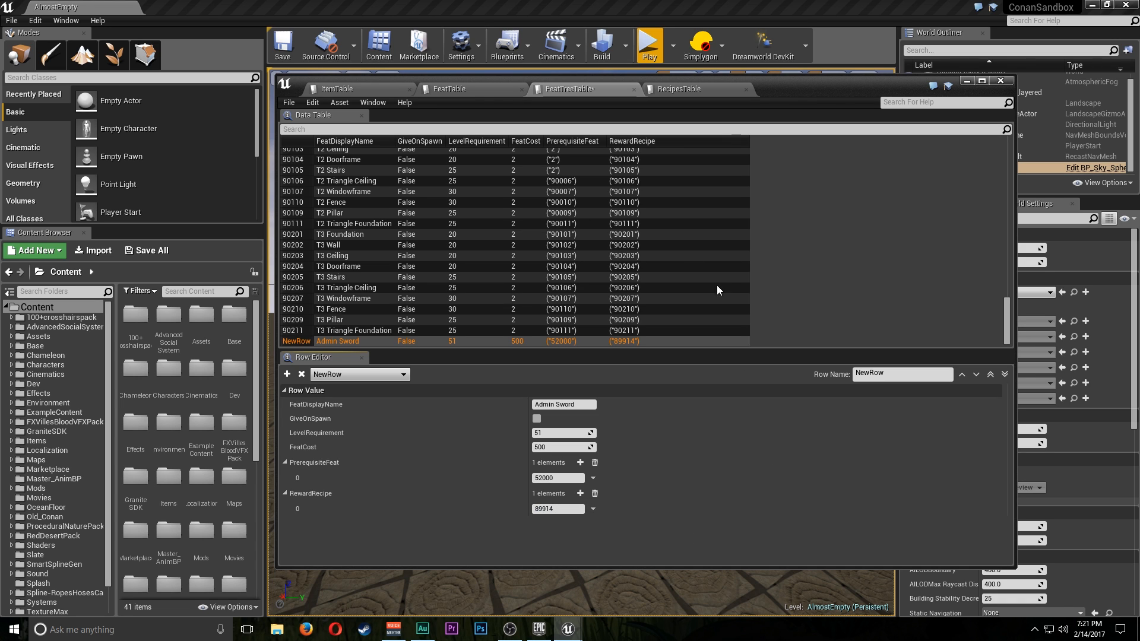
# Add a new row to RecipesTable and name it 89914
pyautogui.click(688, 89)
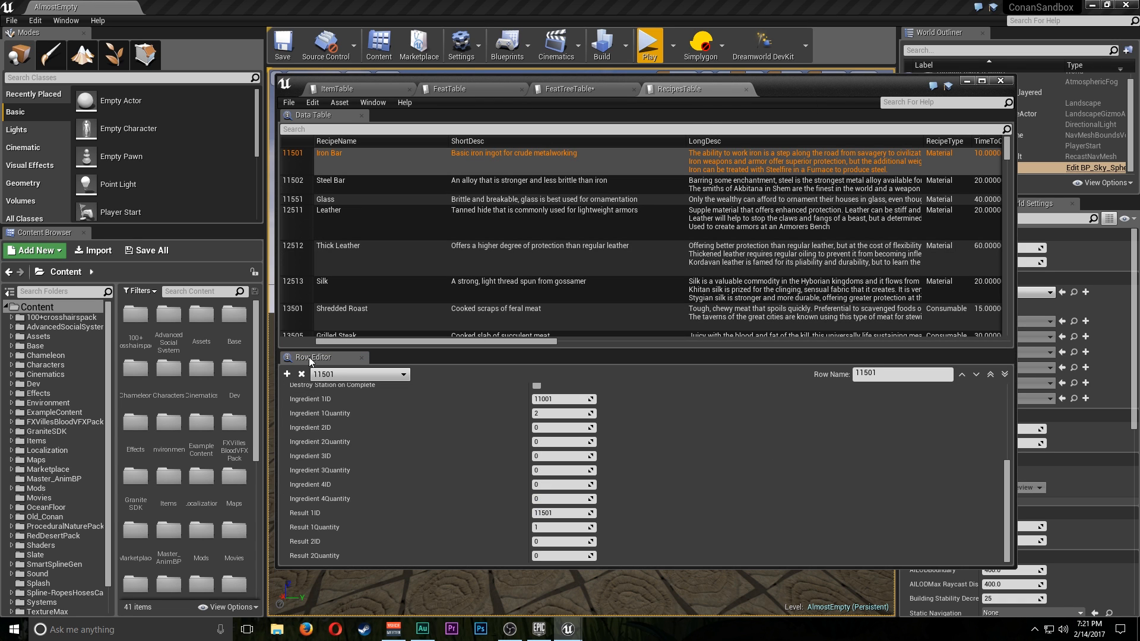
pyautogui.click(287, 374)
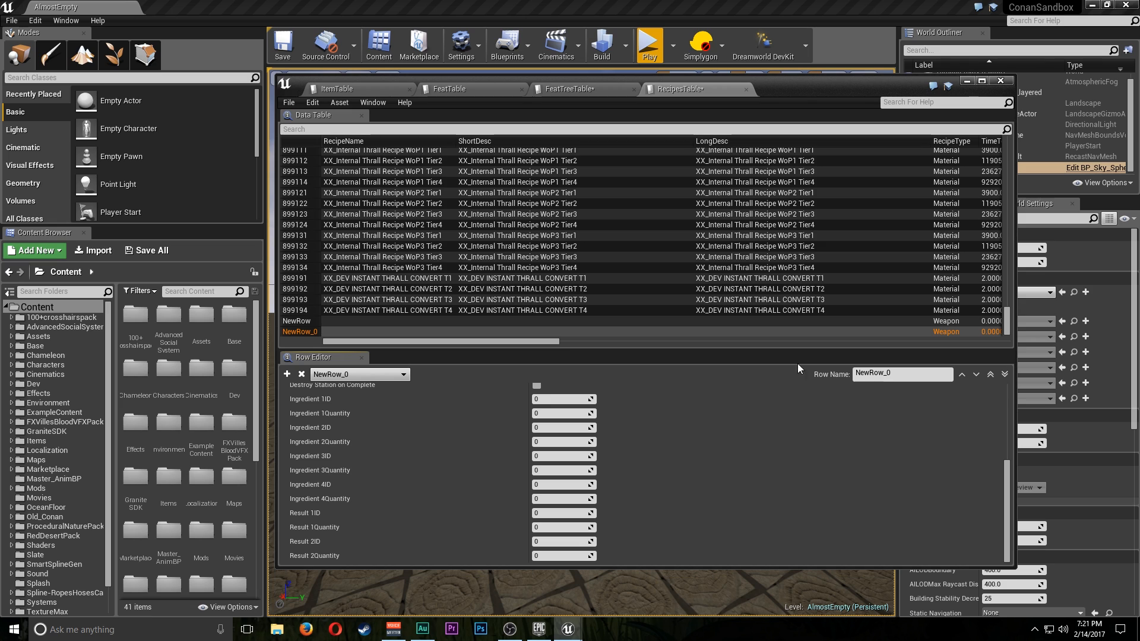
pyautogui.click(870, 373)
pyautogui.write('89914')
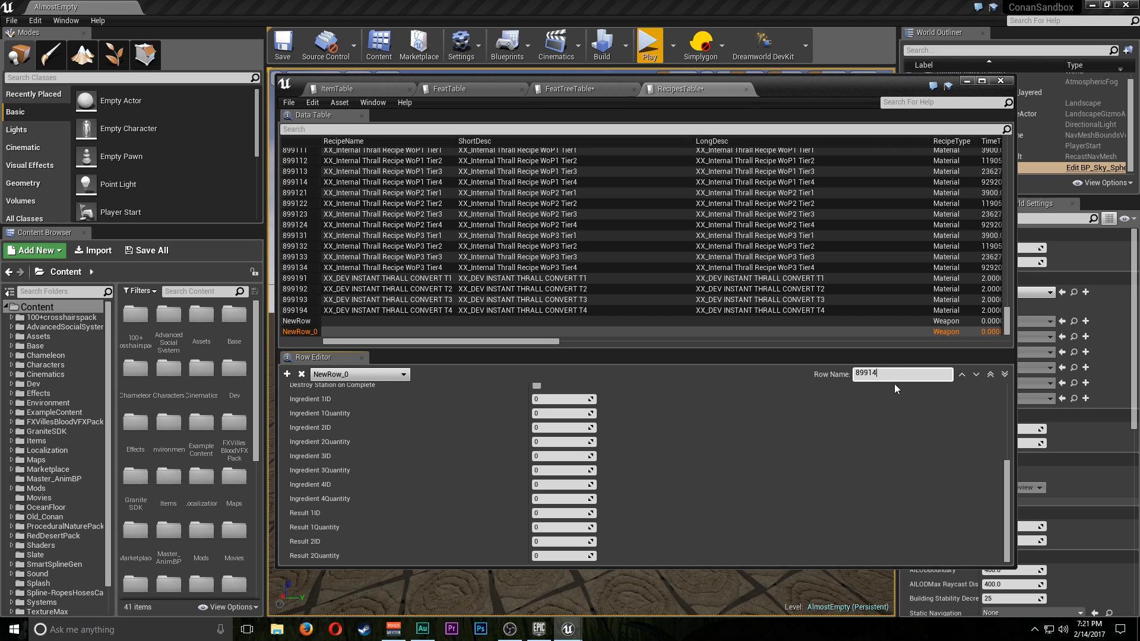
pyautogui.moveTo(878, 373); pyautogui.dragTo(846, 374)
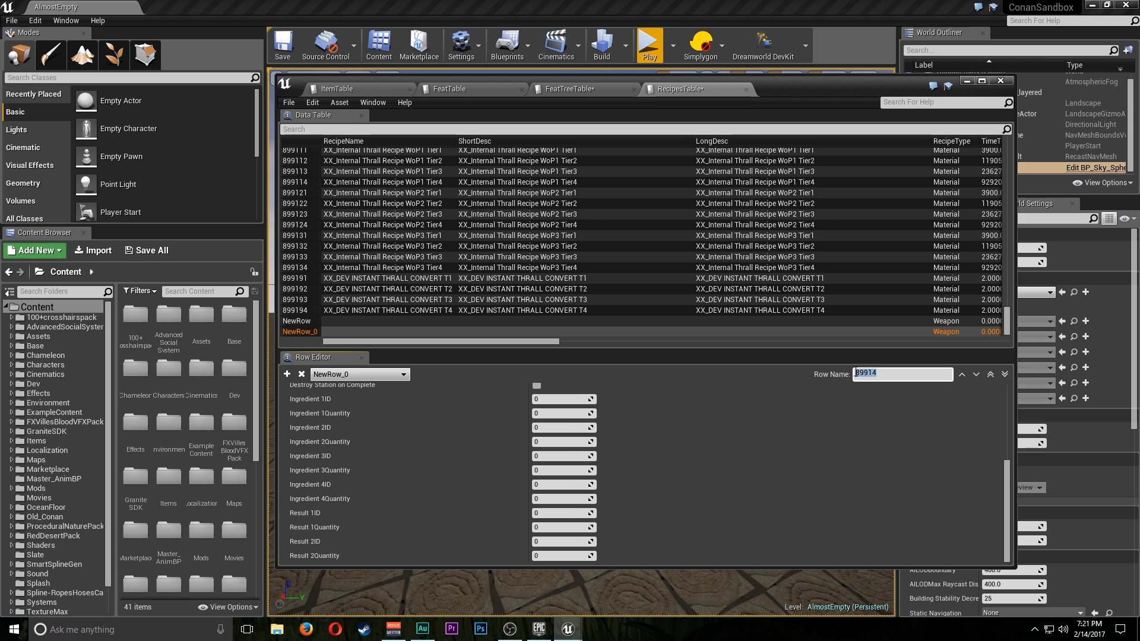
pyautogui.click(883, 375)
pyautogui.hotkey('shift', 'Left')
pyautogui.hotkey('shift', 'Left')
# Check the Admin Sword's reward recipe ID in FeatTreeTable and FeatTable
pyautogui.click(581, 89)
pyautogui.click(572, 509)
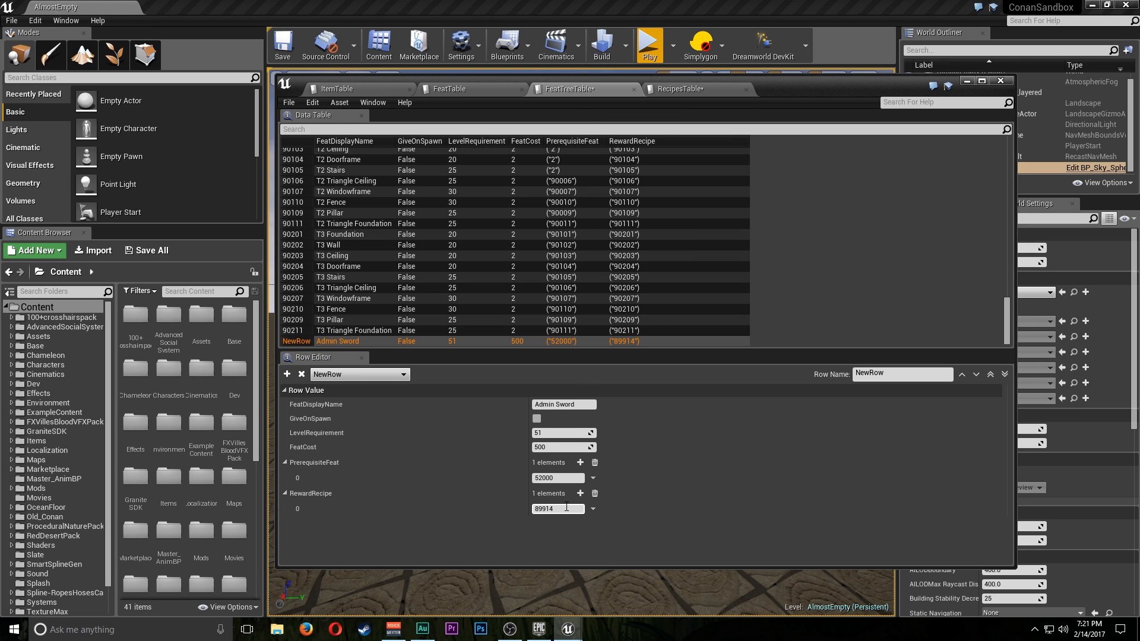
pyautogui.click(472, 91)
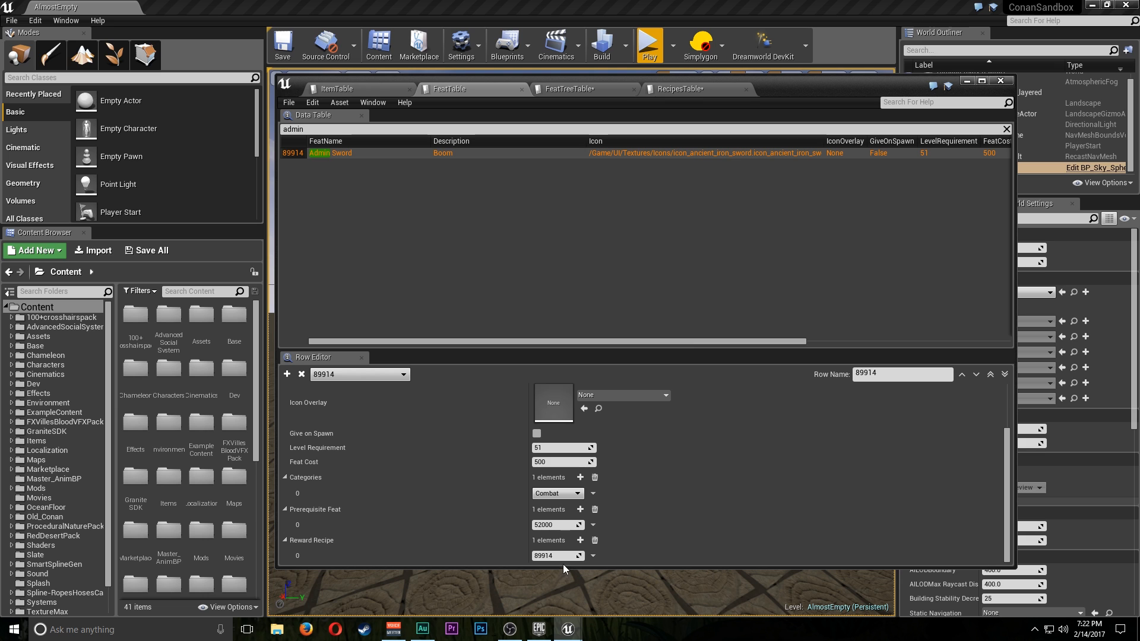
# Return to RecipesTable and delete the blank row named NewRow
pyautogui.click(679, 89)
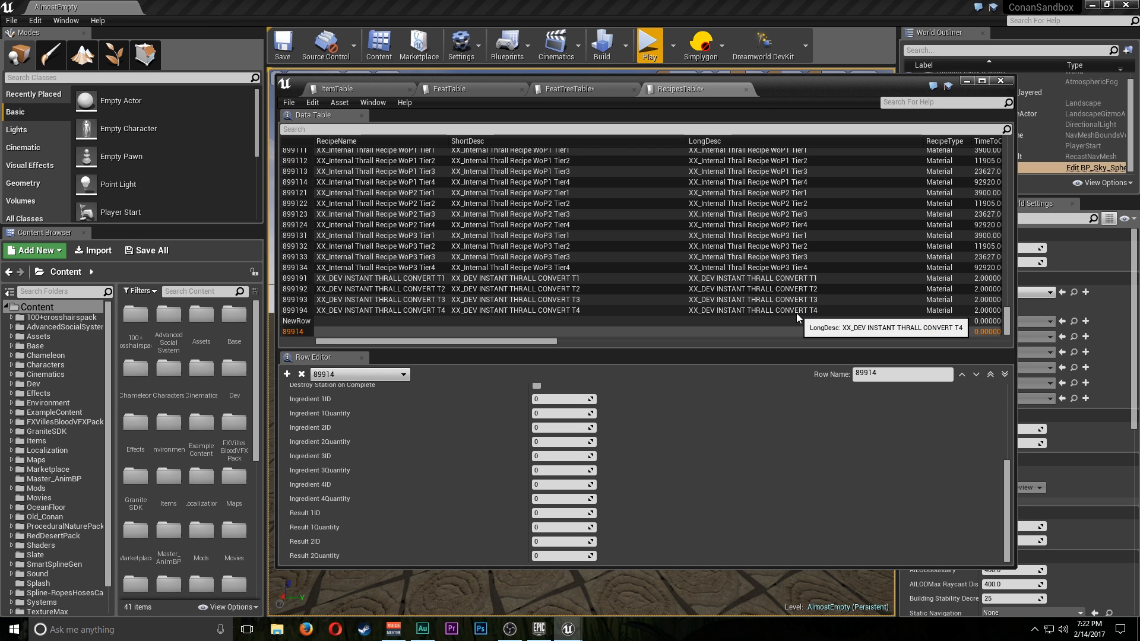
pyautogui.click(493, 321)
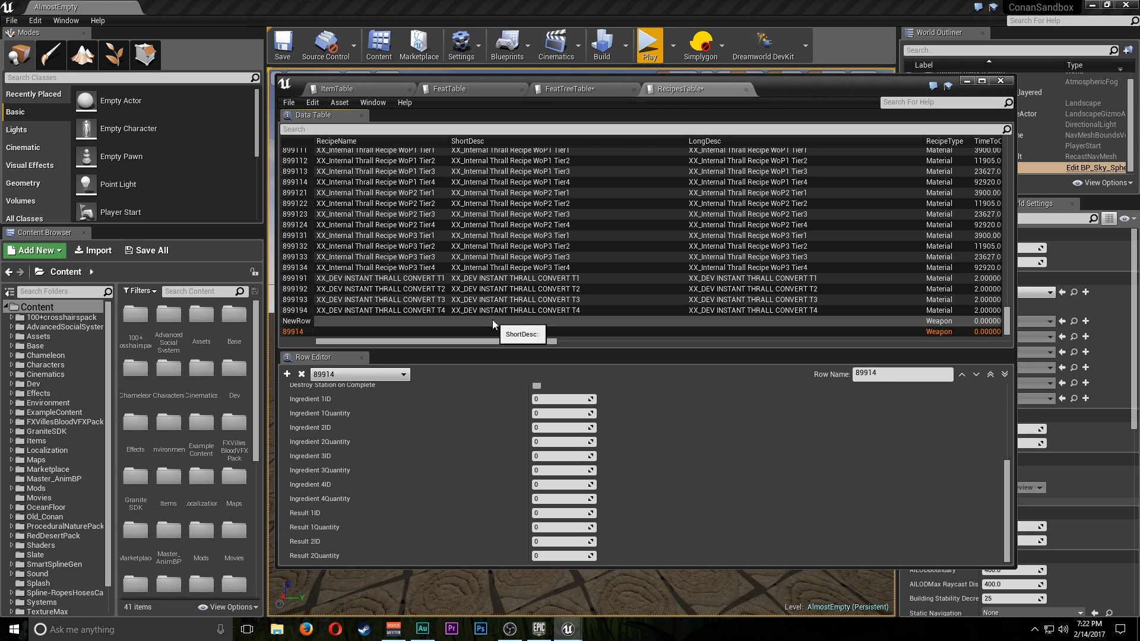
pyautogui.click(301, 374)
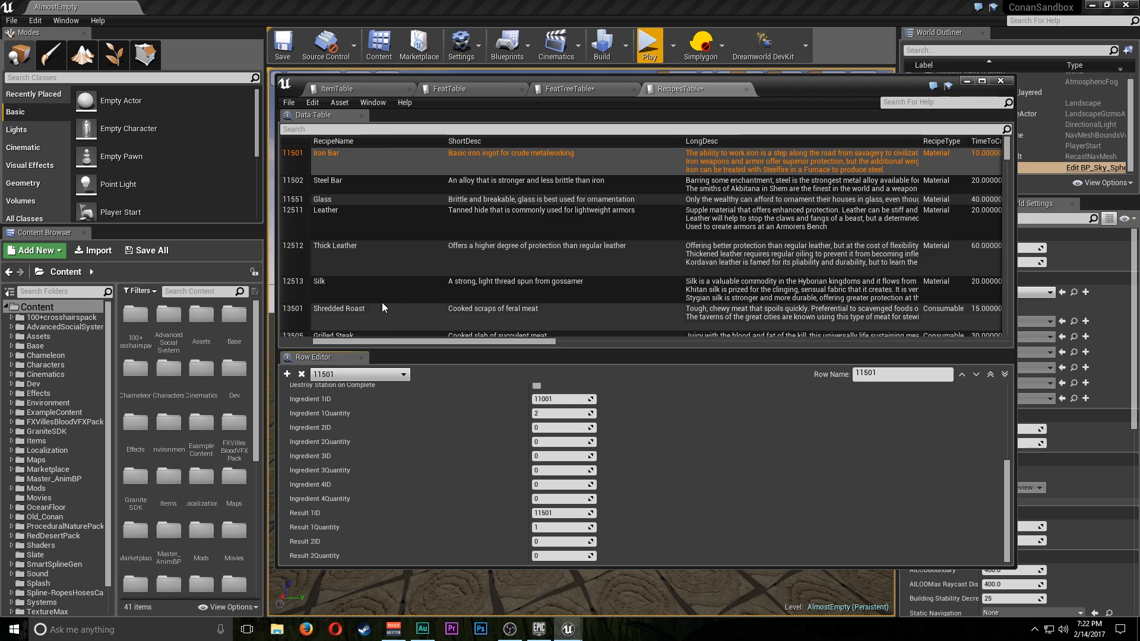
# Fill in recipe row 89914 with name "Admin Sword", short description "Boom", long description "IDK", time to craft 60, tier 4 and craft XP 1
pyautogui.scroll(-3, 383, 302)
pyautogui.moveTo(1008, 159); pyautogui.dragTo(1006, 368)
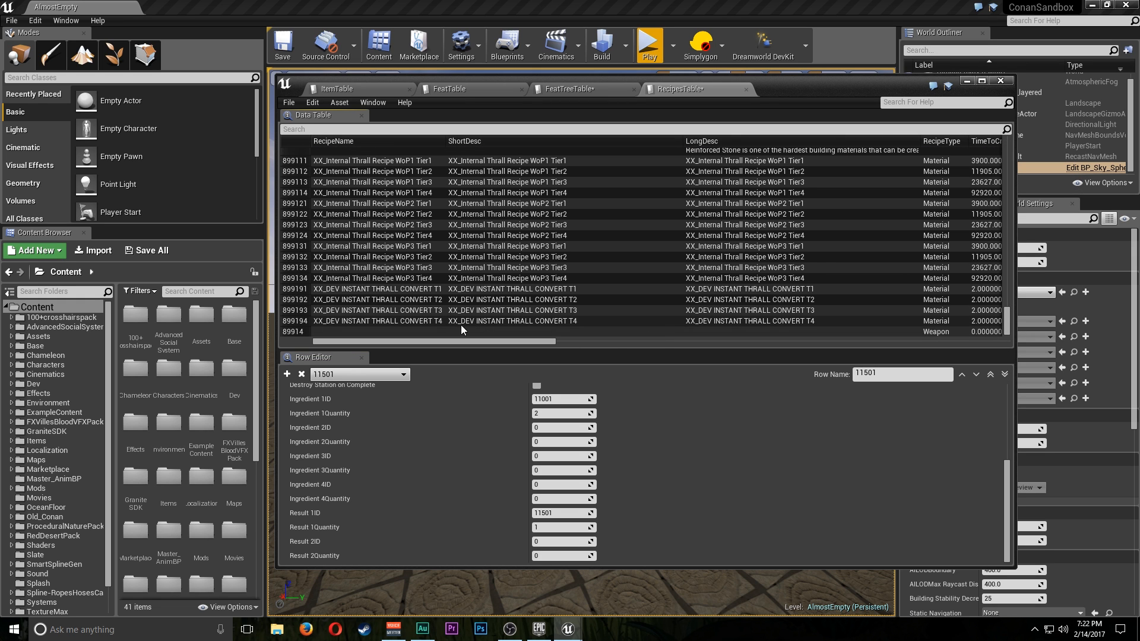
pyautogui.click(436, 333)
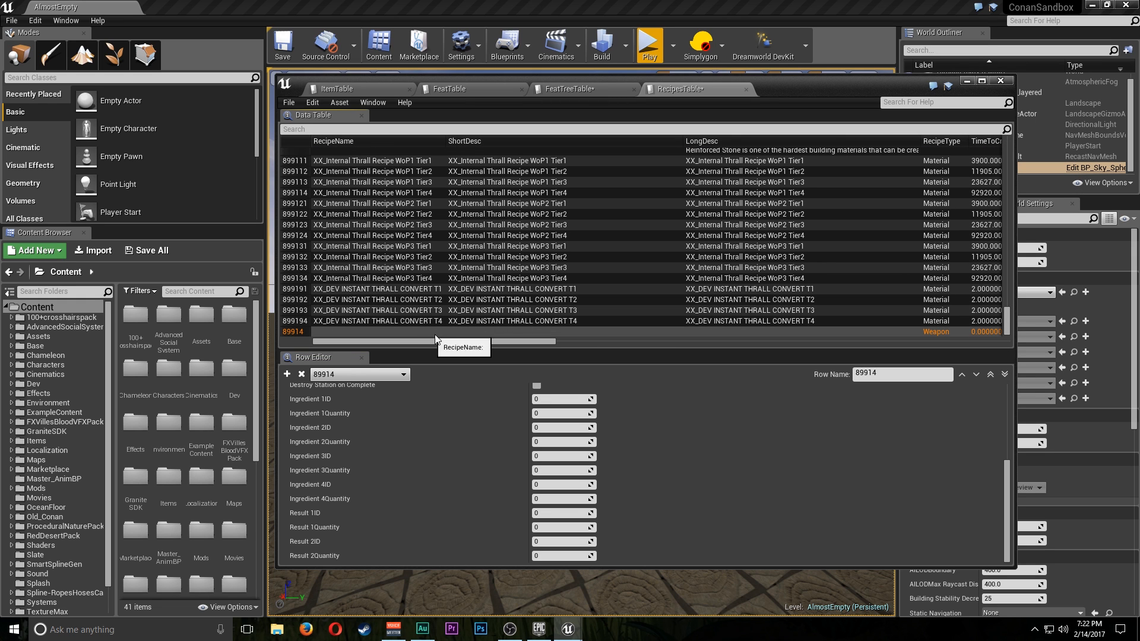
pyautogui.click(866, 380)
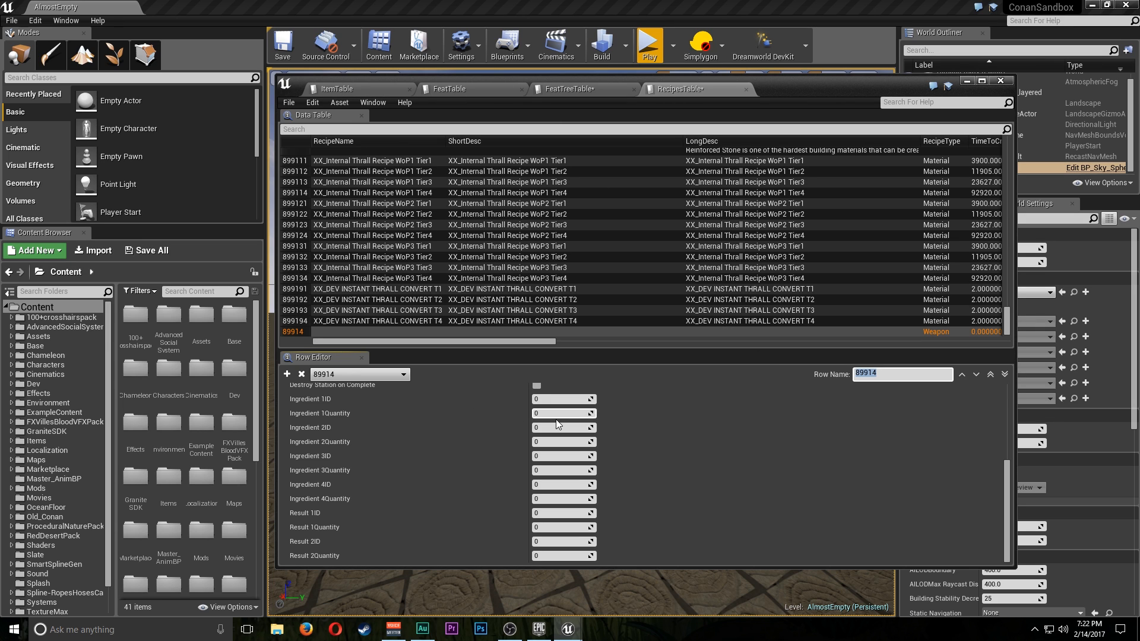
pyautogui.scroll(10, 543, 421)
pyautogui.click(550, 405)
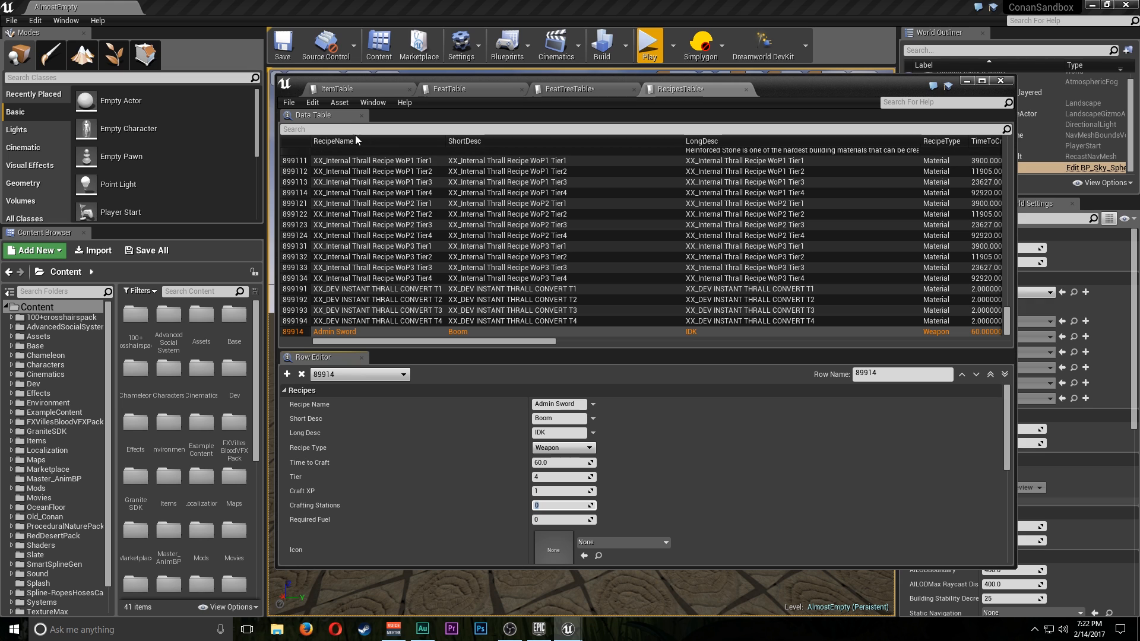
# Search ItemTable for "blacksm" and select the Blacksmith's Bench row to look up its item ID
pyautogui.click(348, 92)
pyautogui.click(343, 130)
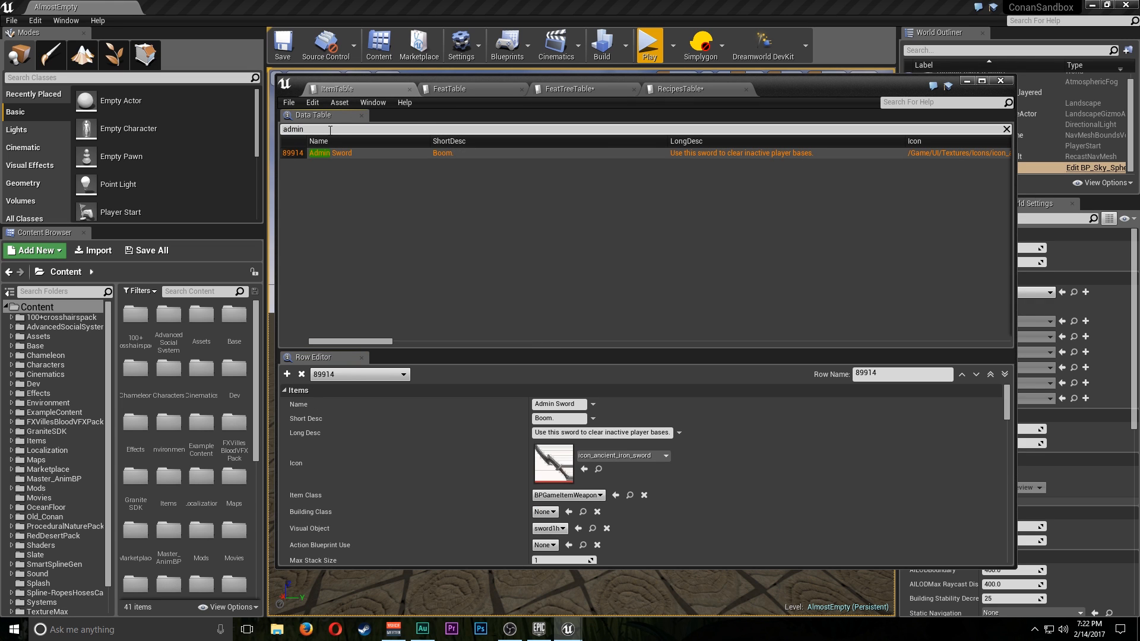
pyautogui.press('BackSpace')
pyautogui.press('BackSpace')
pyautogui.press('BackSpace')
pyautogui.press('BackSpace')
pyautogui.press('BackSpace')
pyautogui.write('balck smit')
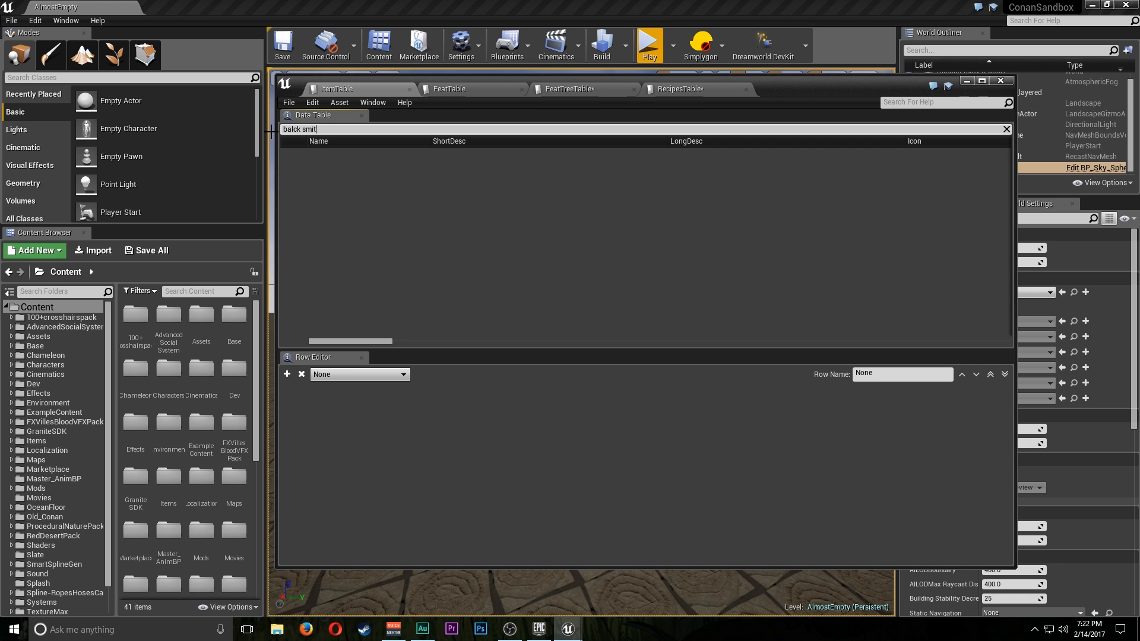
pyautogui.press('BackSpace')
pyautogui.press('BackSpace')
pyautogui.press('BackSpace')
pyautogui.write('lac sm')
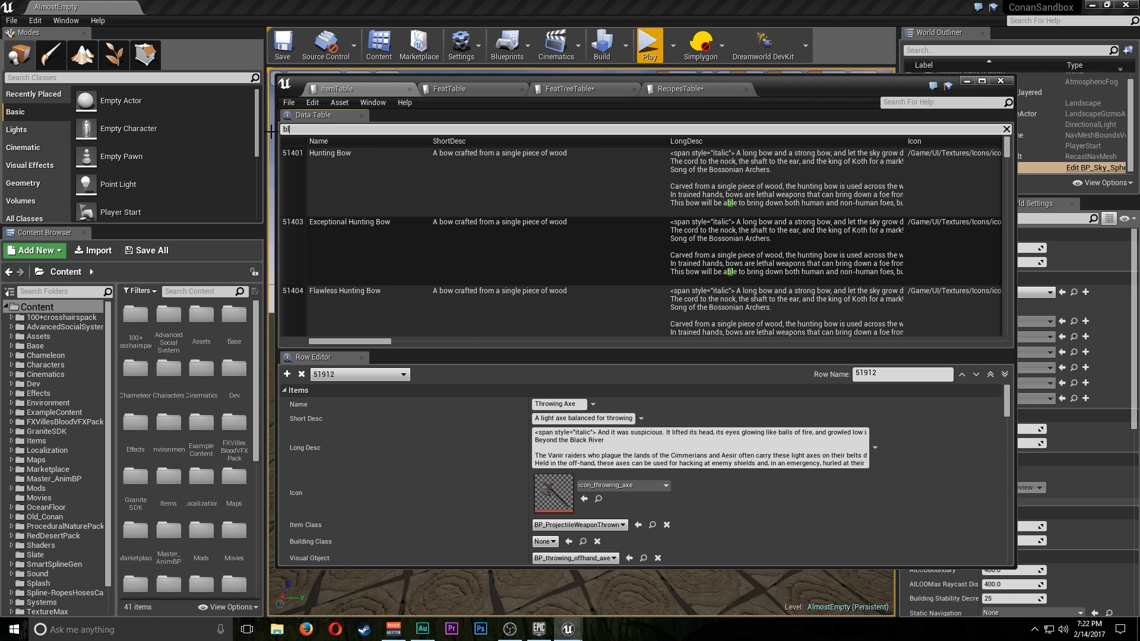
pyautogui.press('BackSpace')
pyautogui.press('BackSpace')
pyautogui.press('BackSpace')
pyautogui.write('k')
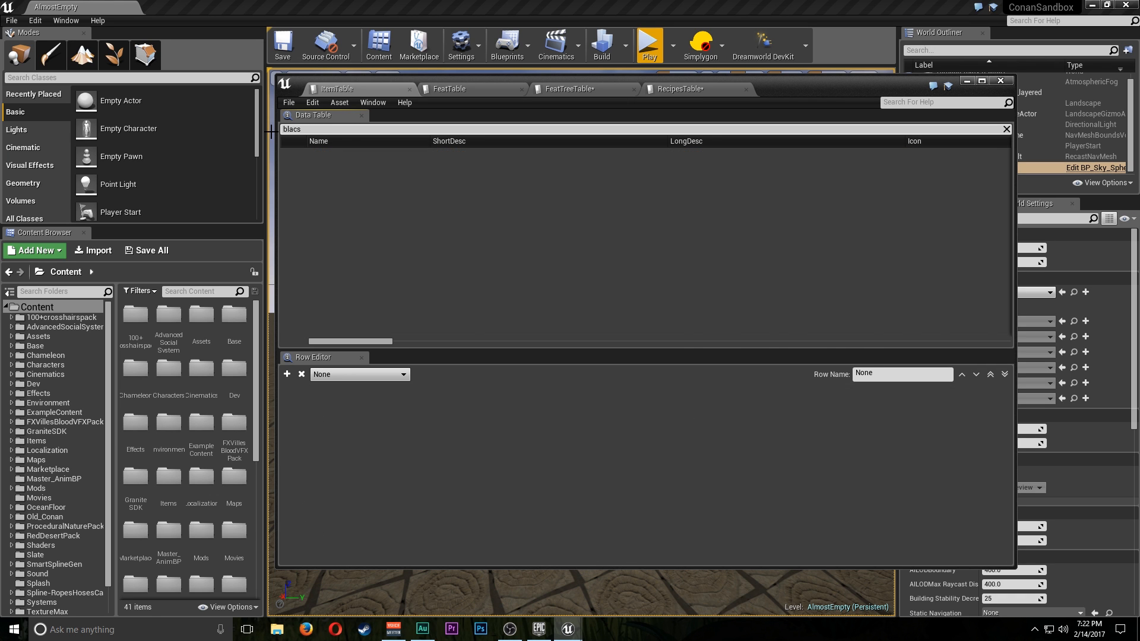
pyautogui.write(' smi')
pyautogui.press('BackSpace')
pyautogui.press('BackSpace')
pyautogui.press('BackSpace')
pyautogui.write('smtih')
pyautogui.press('BackSpace')
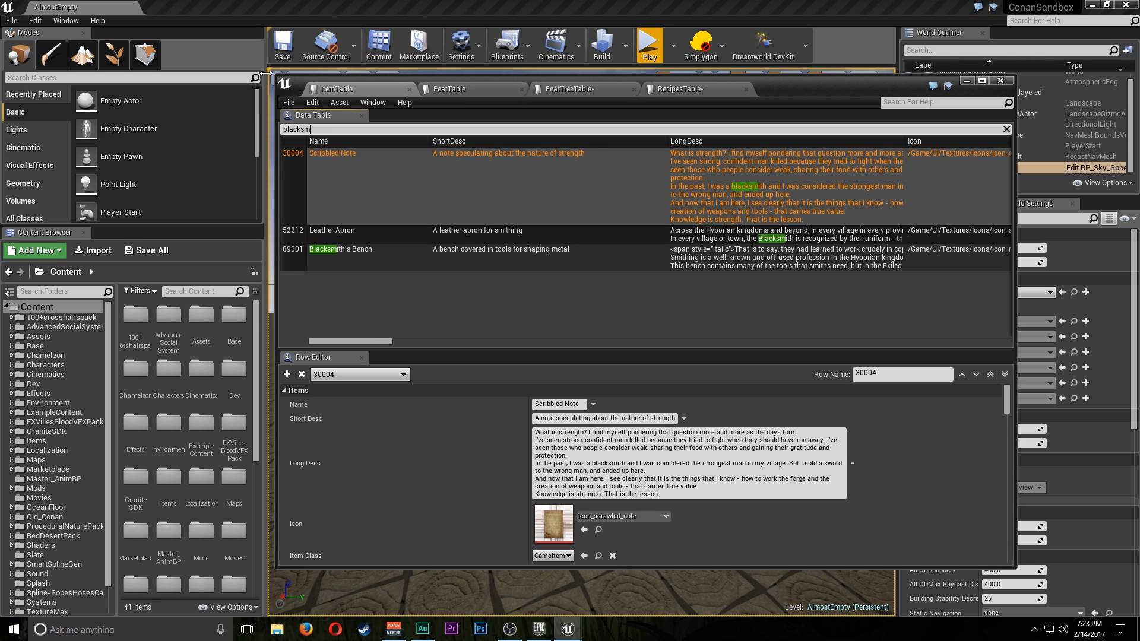
pyautogui.click(403, 247)
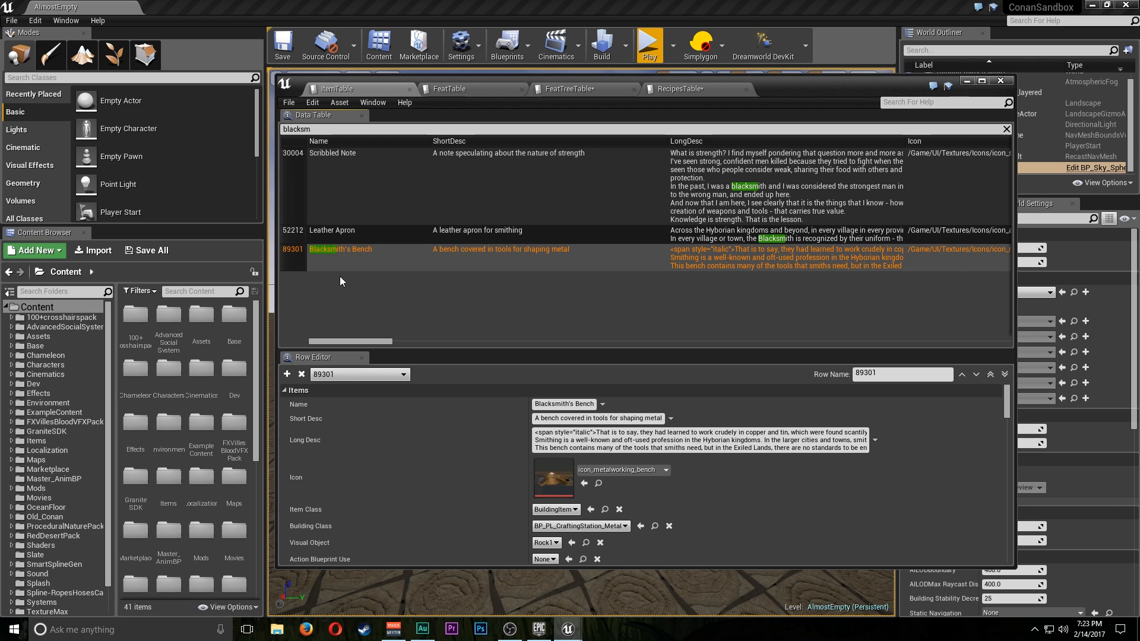
# Set Crafting Stations of the Admin Sword recipe in RecipesTable to the Blacksmith's Bench ID, 89301
pyautogui.click(694, 90)
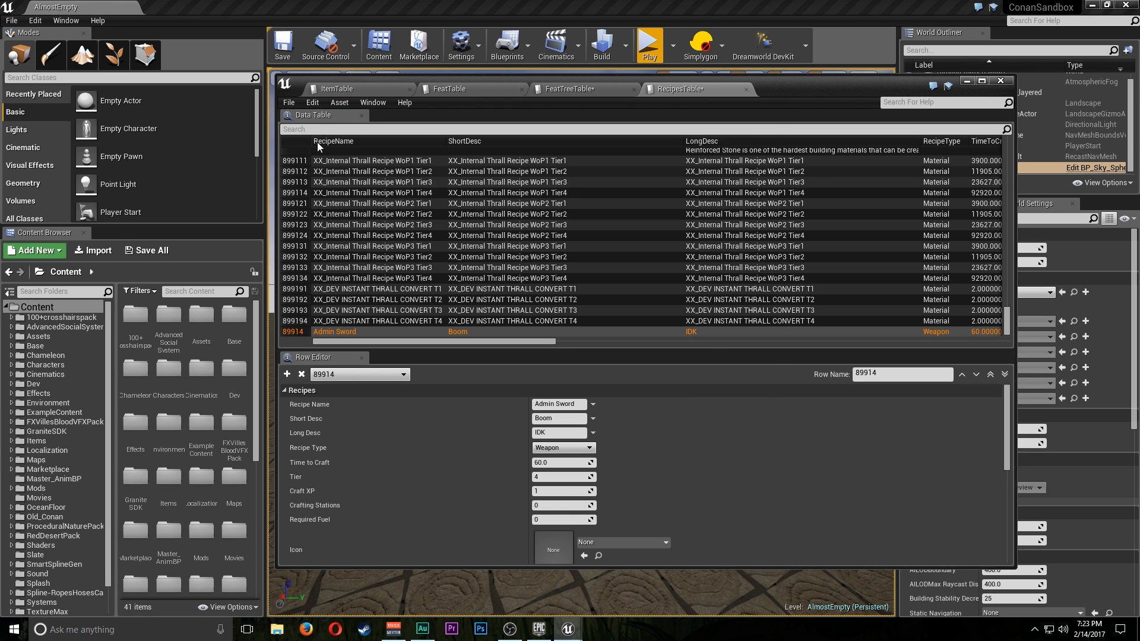
pyautogui.click(351, 89)
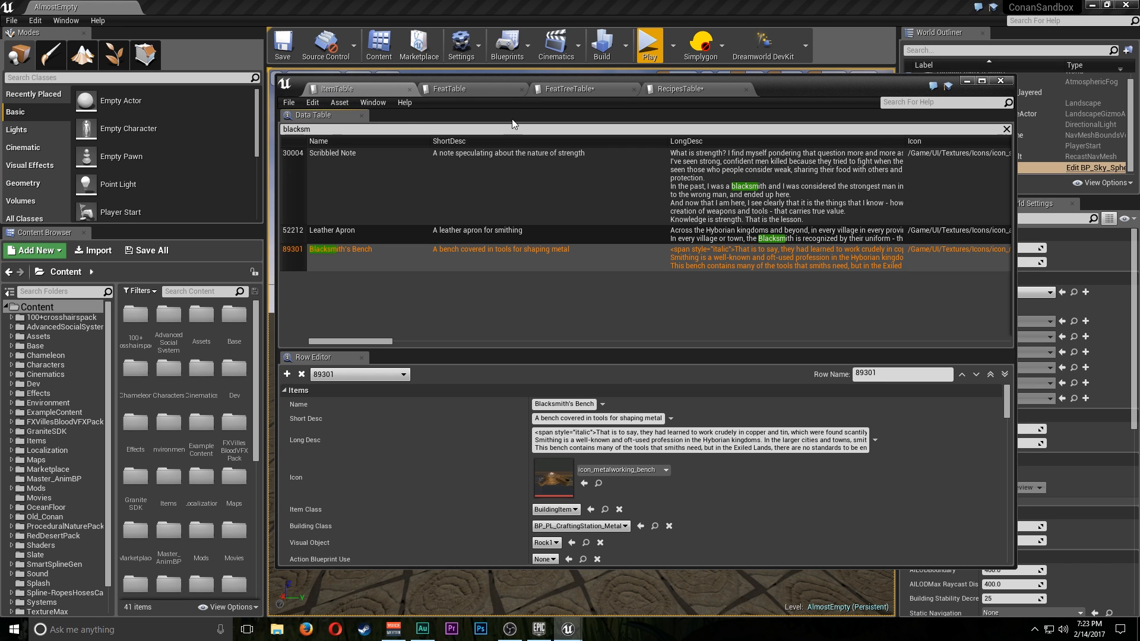
pyautogui.click(601, 94)
pyautogui.click(715, 89)
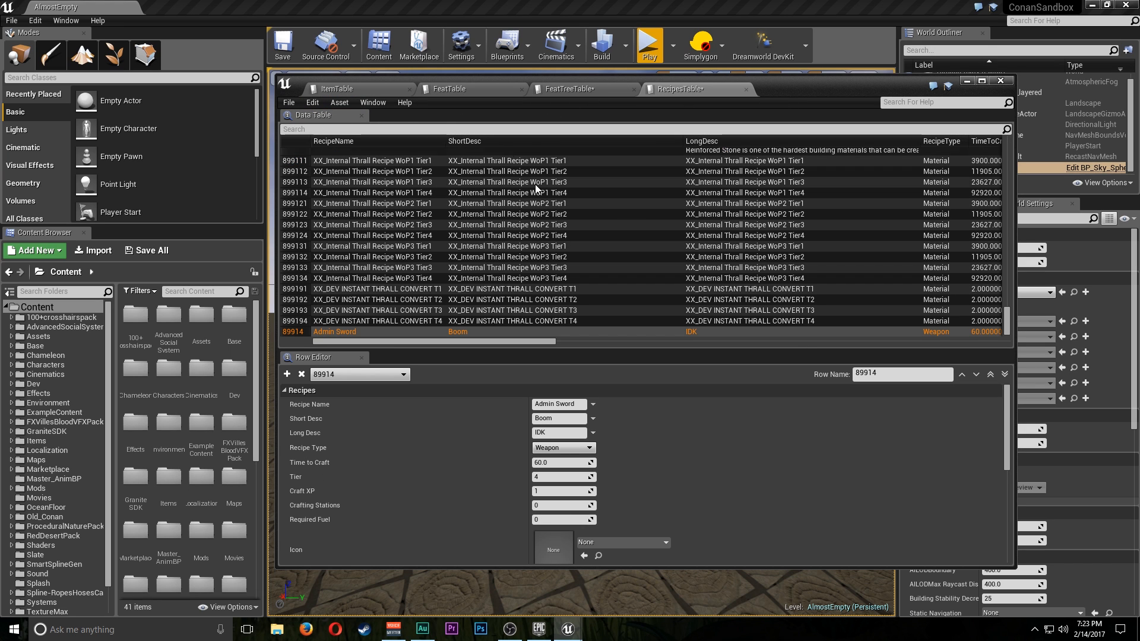
pyautogui.click(349, 90)
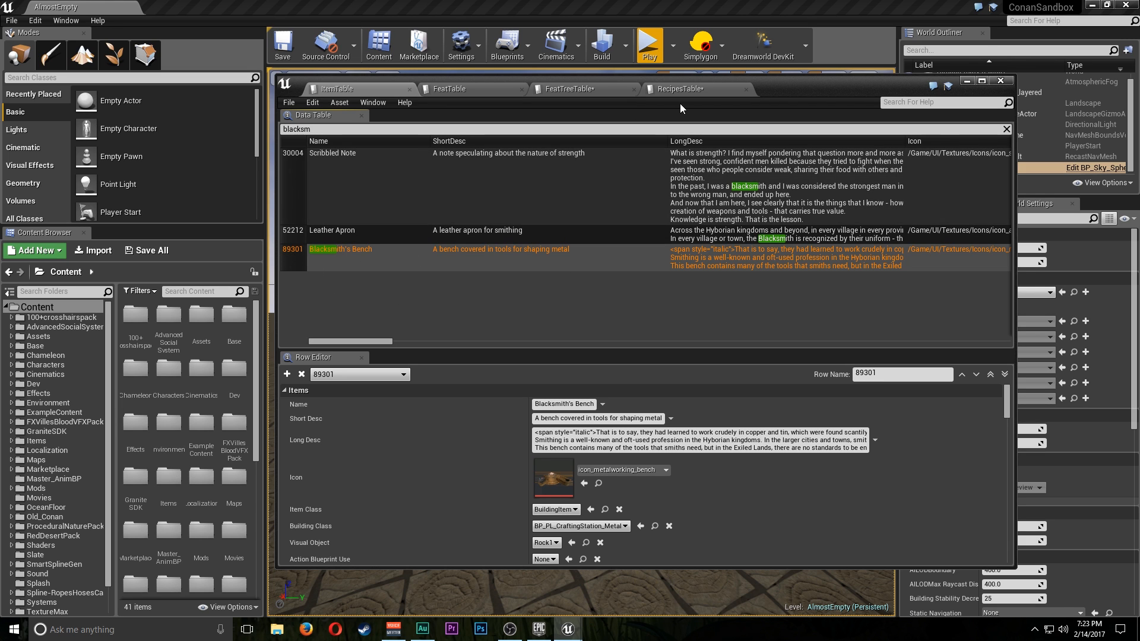
pyautogui.click(679, 88)
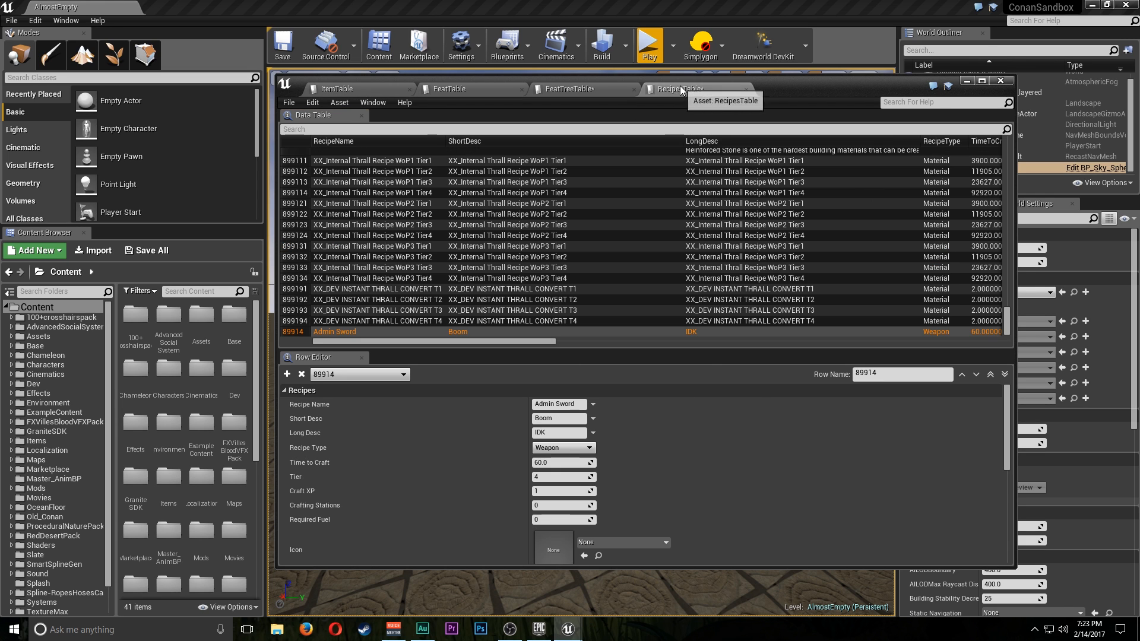
pyautogui.click(565, 504)
pyautogui.write('89301')
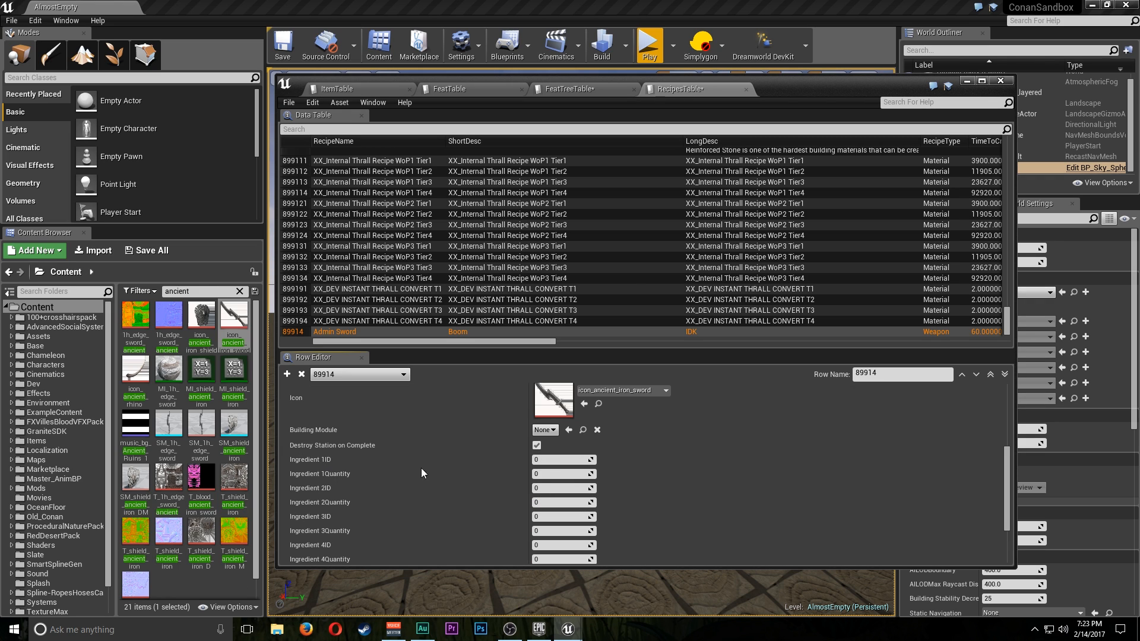
# Search ItemTable for "steel ba" and select the Steel Bar row to look up its item ID
pyautogui.click(564, 461)
pyautogui.click(375, 128)
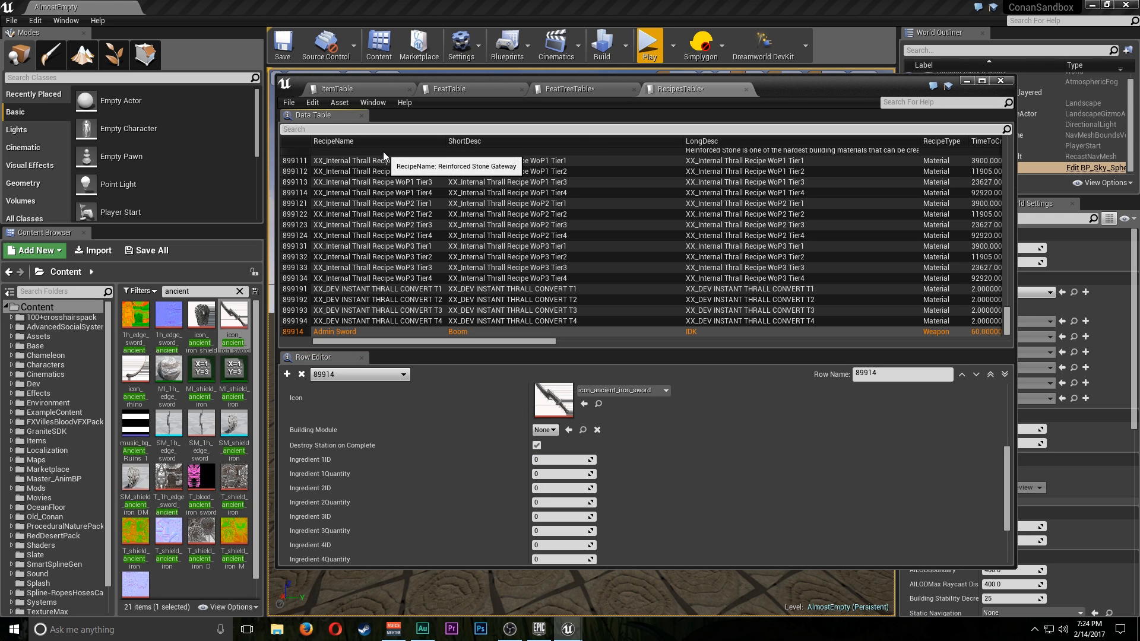
pyautogui.click(338, 88)
pyautogui.click(348, 130)
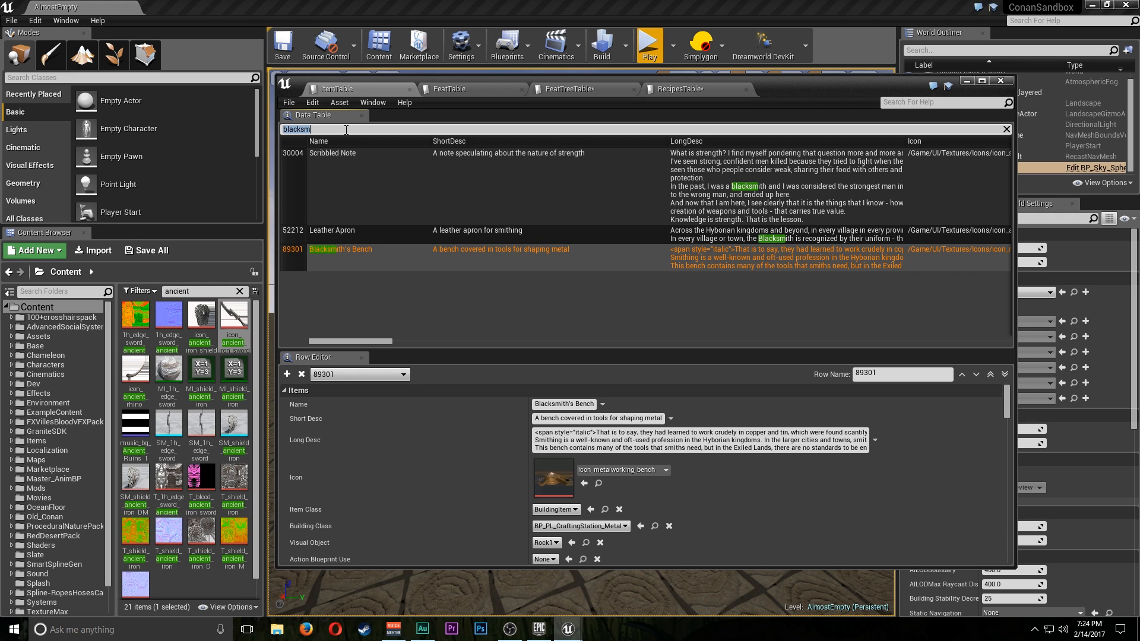
pyautogui.write('ste')
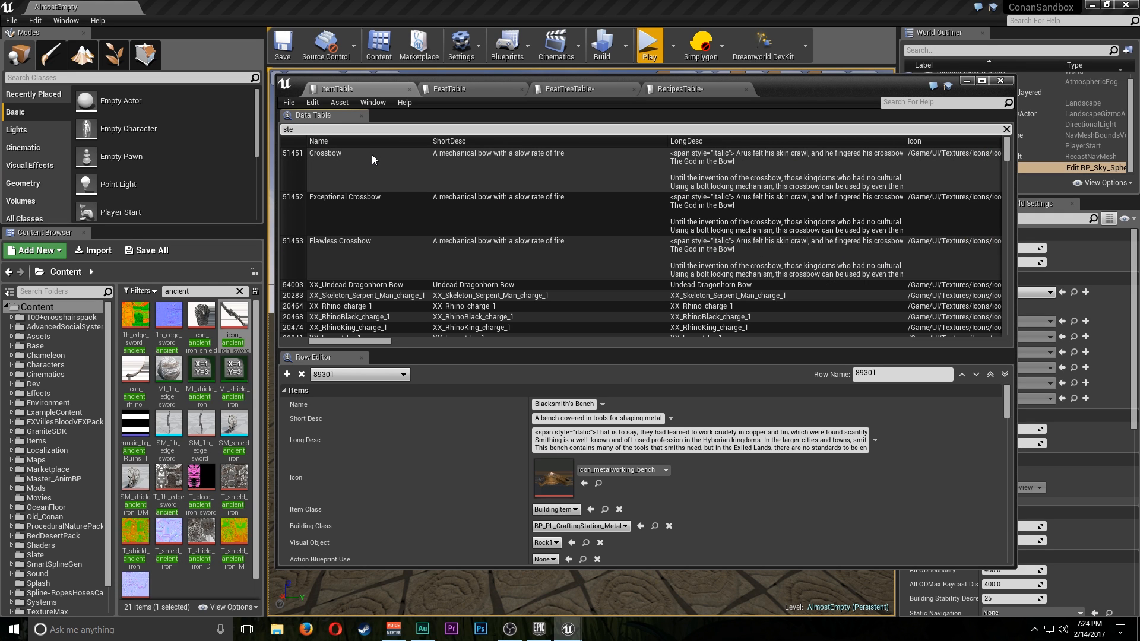
pyautogui.write('e')
pyautogui.click(374, 156)
pyautogui.write('l')
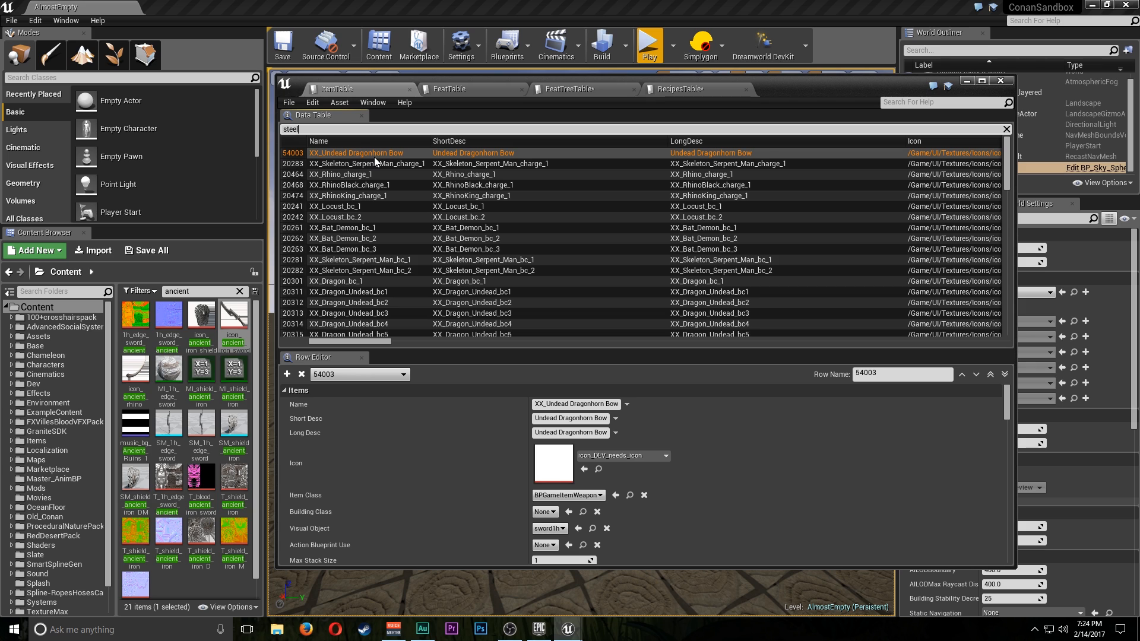
pyautogui.write(' ba')
pyautogui.click(374, 157)
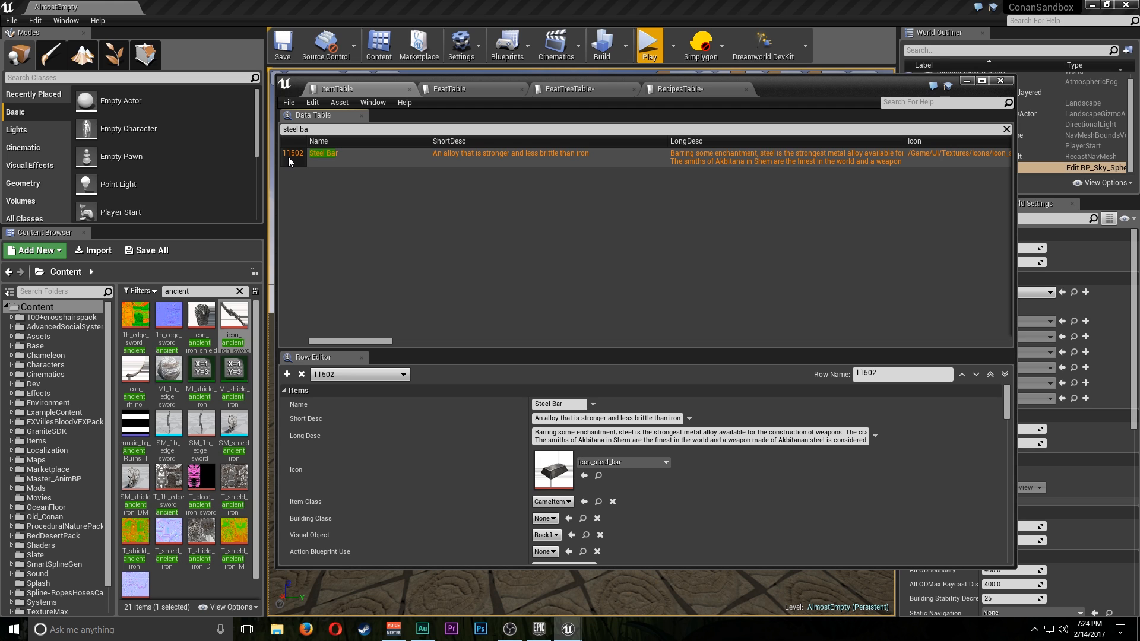
# In the Admin Sword recipe, set Ingredient 1ID to 11502 and Ingredient 1Quantity to 1000
pyautogui.click(708, 89)
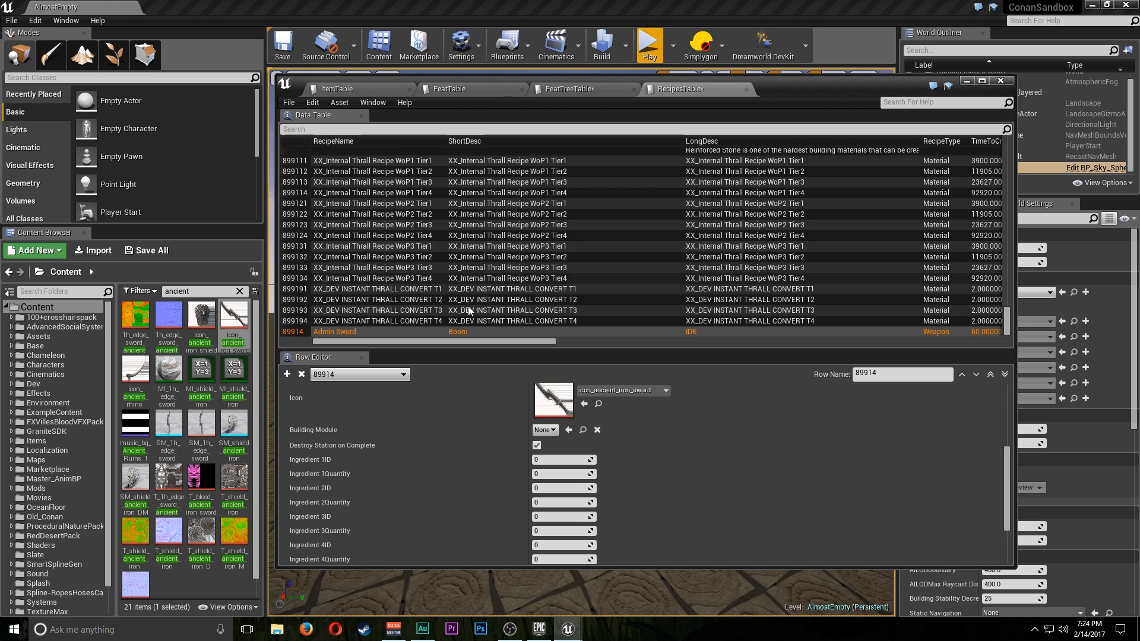
pyautogui.click(556, 461)
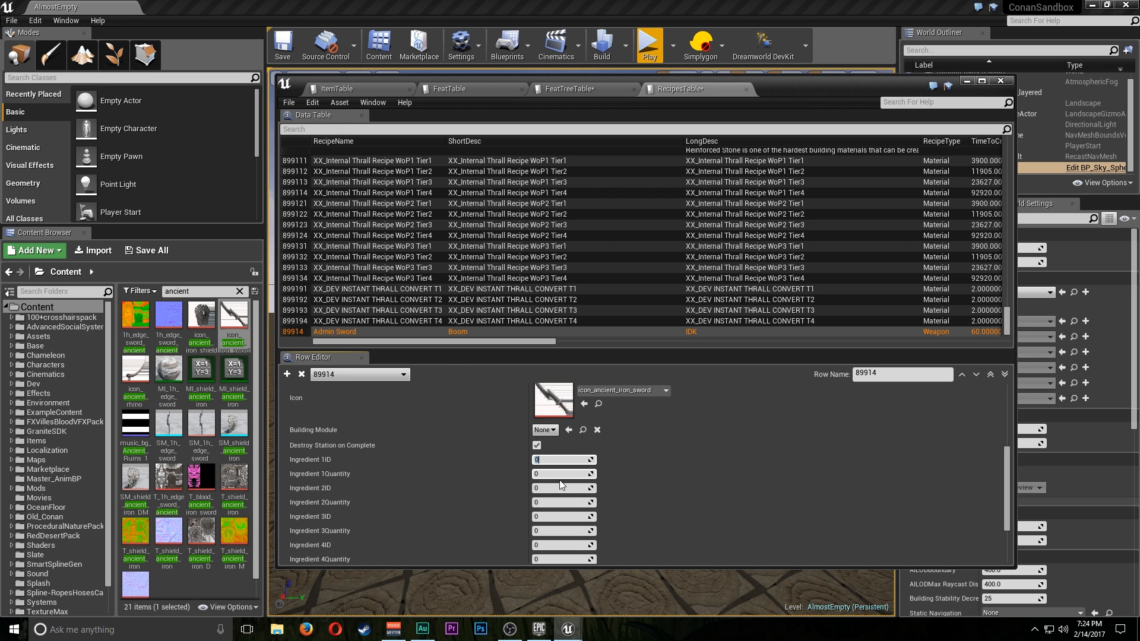
pyautogui.write('11502')
pyautogui.press('Return')
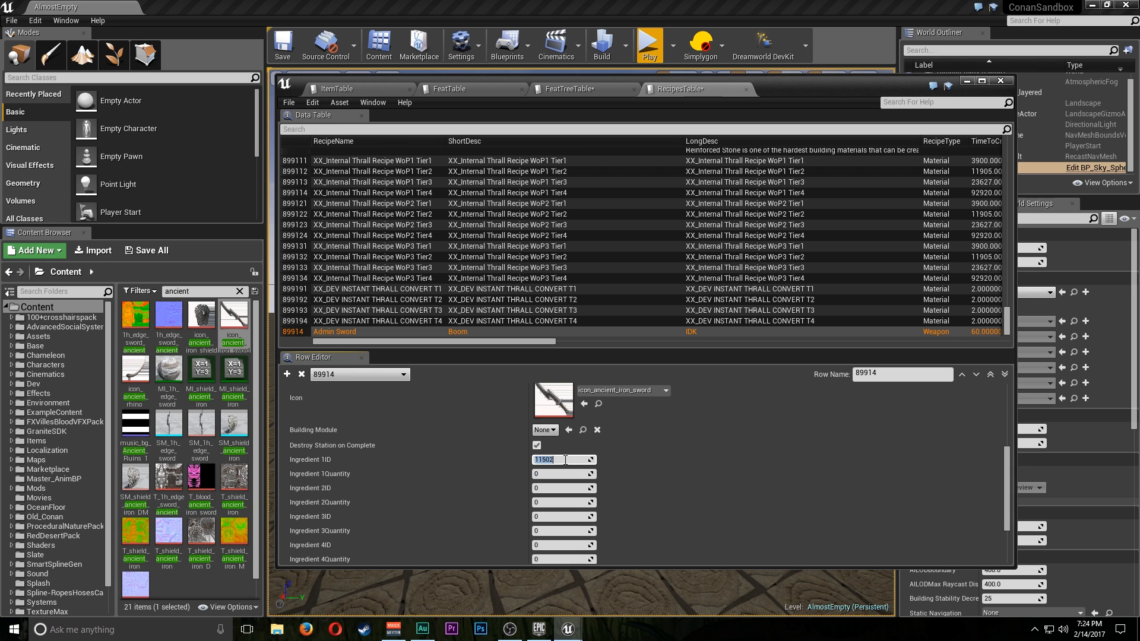
pyautogui.press('Tab')
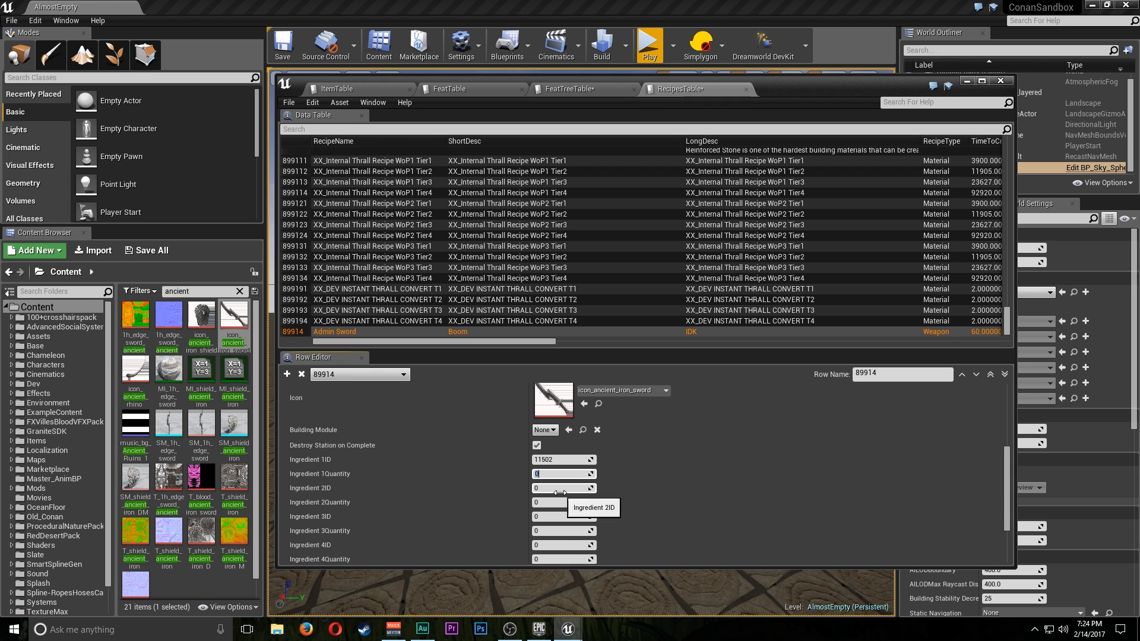
pyautogui.write('100')
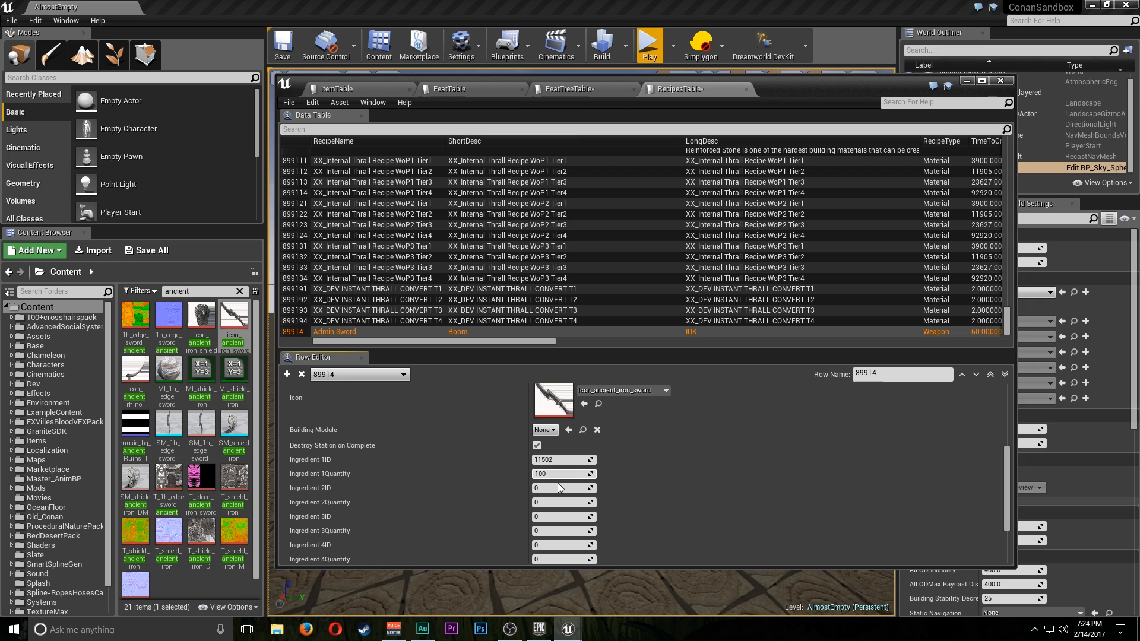
pyautogui.write('0')
# Search ItemTable for "admin" and select the Admin Sword row to check the ID needed for the recipe result
pyautogui.scroll(-2, 514, 451)
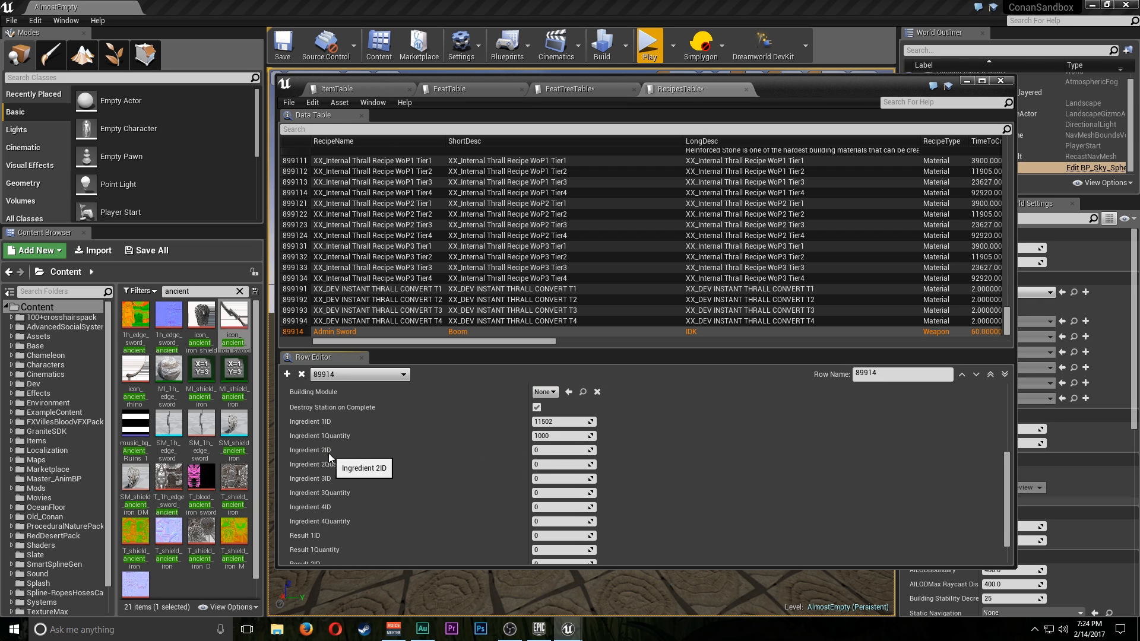
pyautogui.scroll(-1, 432, 504)
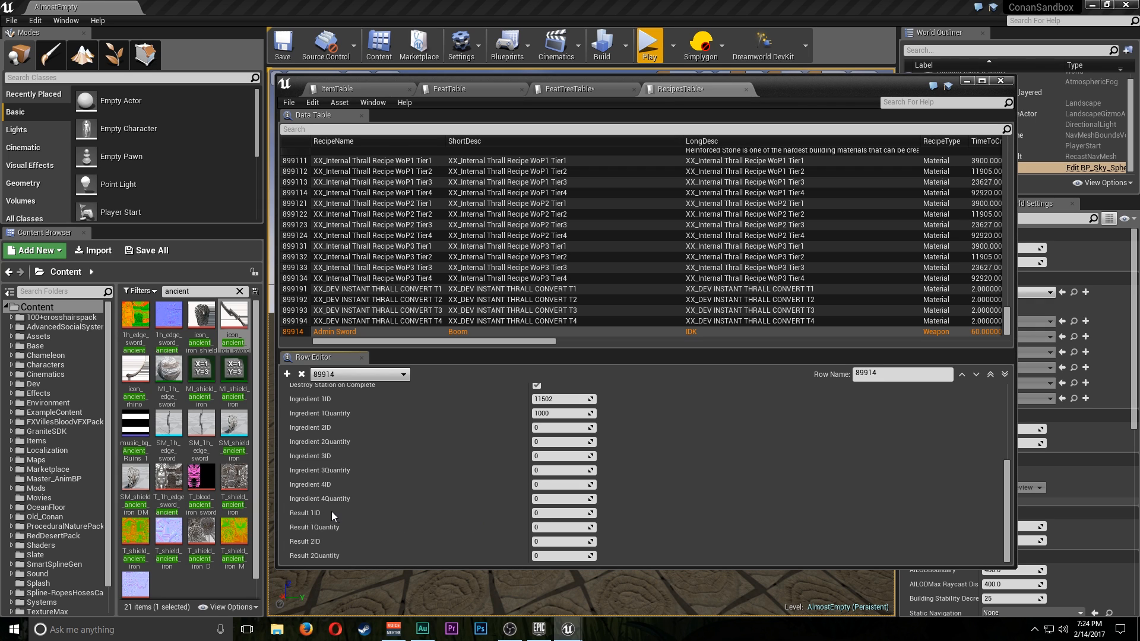
pyautogui.click(557, 513)
pyautogui.click(348, 87)
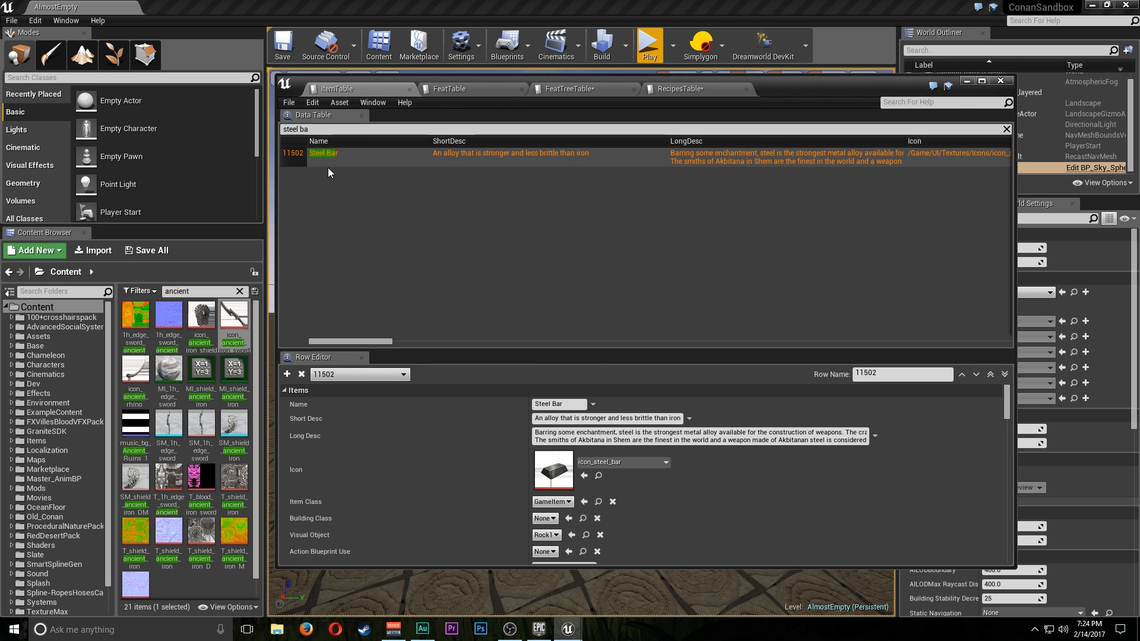
pyautogui.click(357, 130)
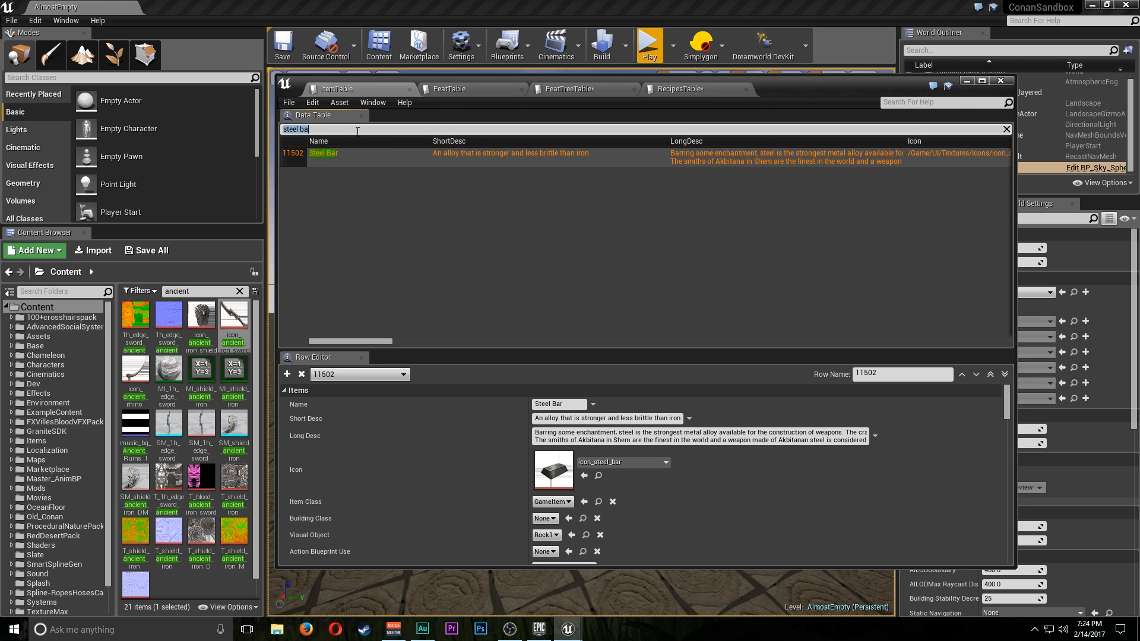
pyautogui.write('admin')
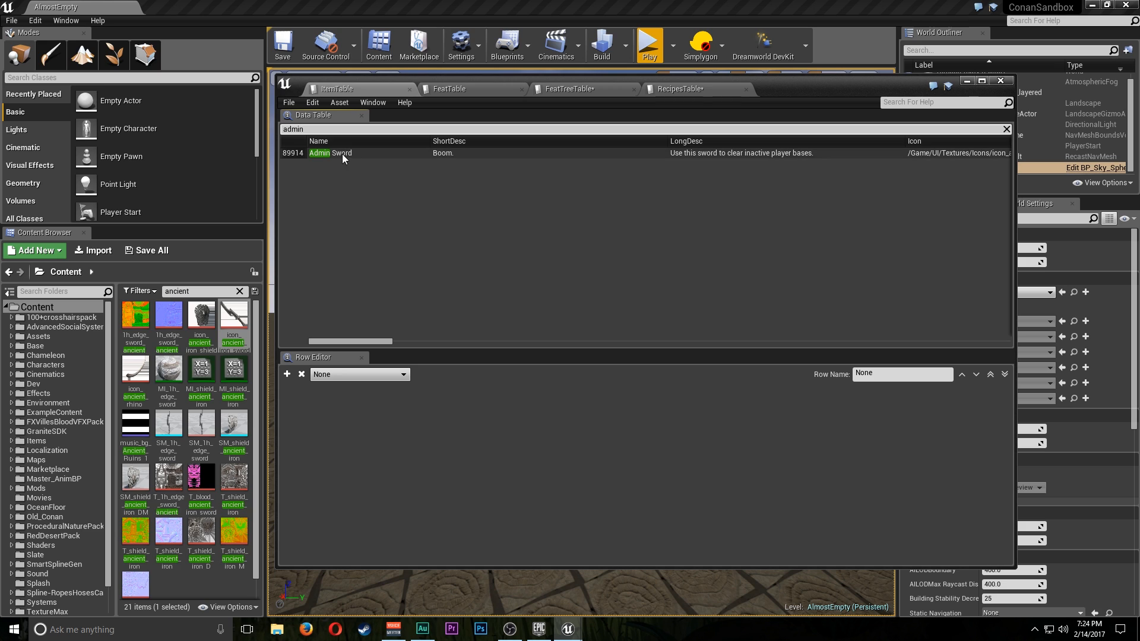
pyautogui.click(362, 154)
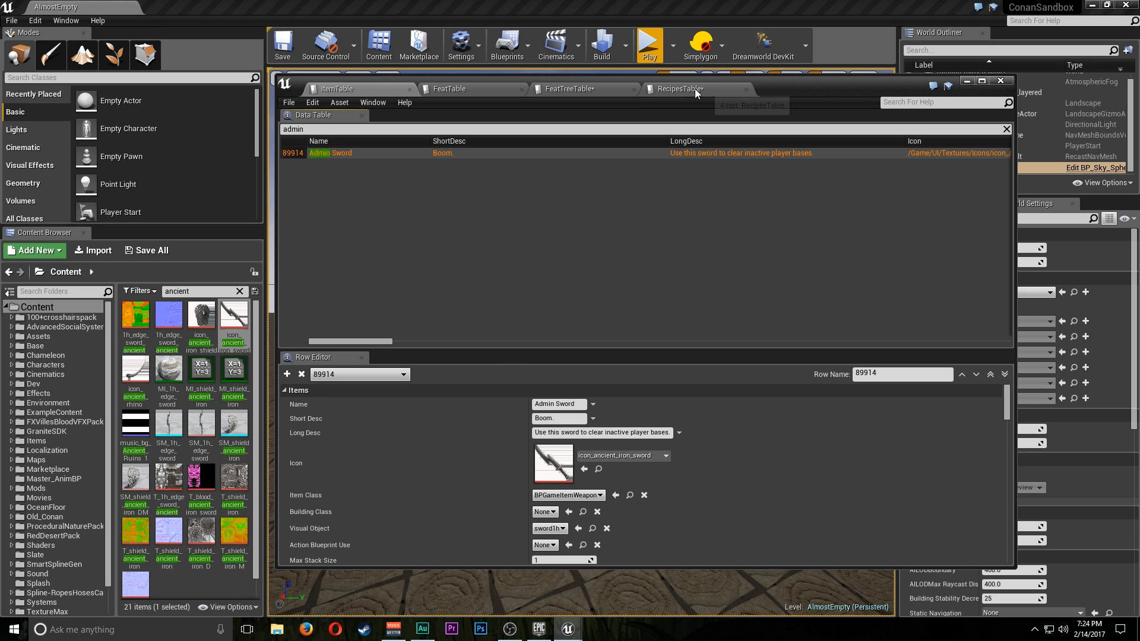
# In the Admin Sword recipe, set Result 1ID to 89914 and Result 1Quantity to 1
pyautogui.click(674, 89)
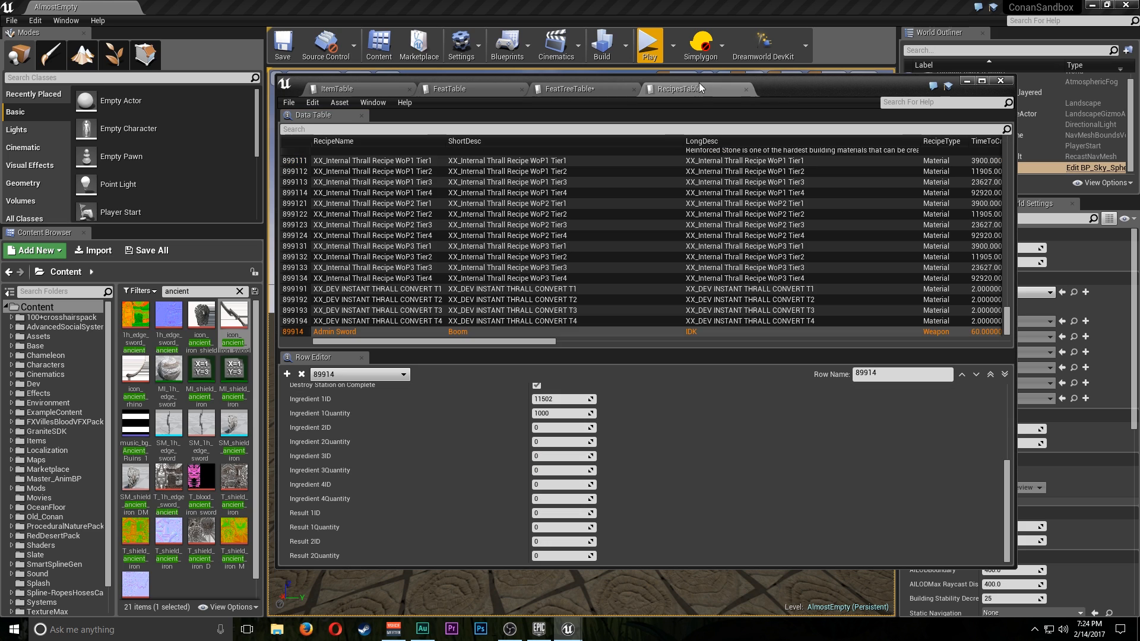
pyautogui.click(544, 514)
pyautogui.write('89941')
pyautogui.moveTo(555, 514); pyautogui.dragTo(548, 513)
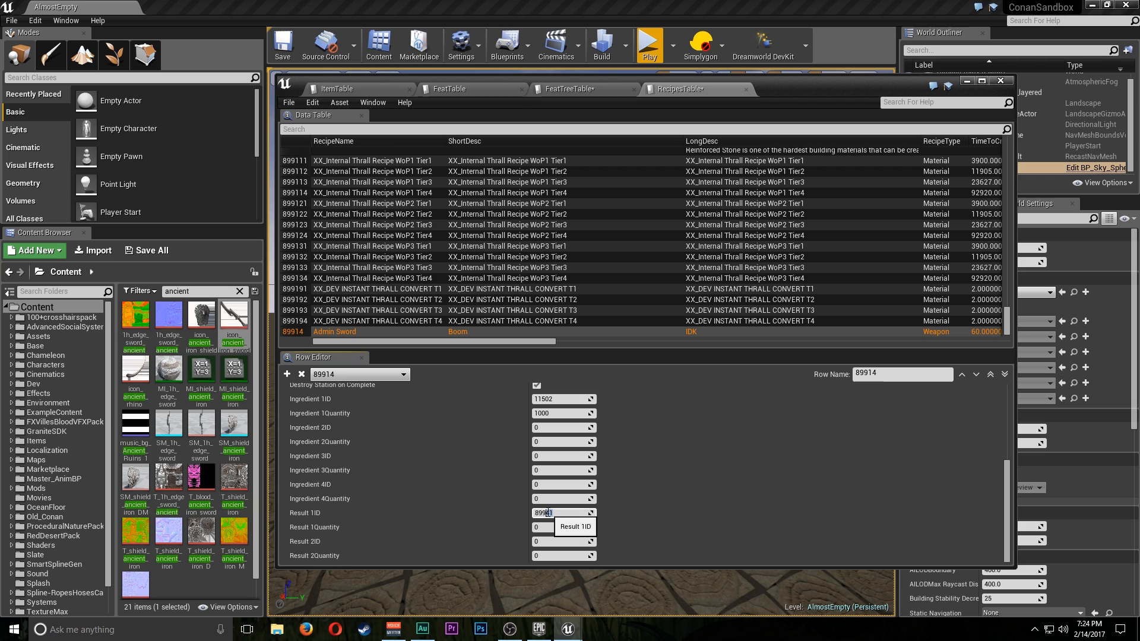
pyautogui.write('14')
pyautogui.click(558, 527)
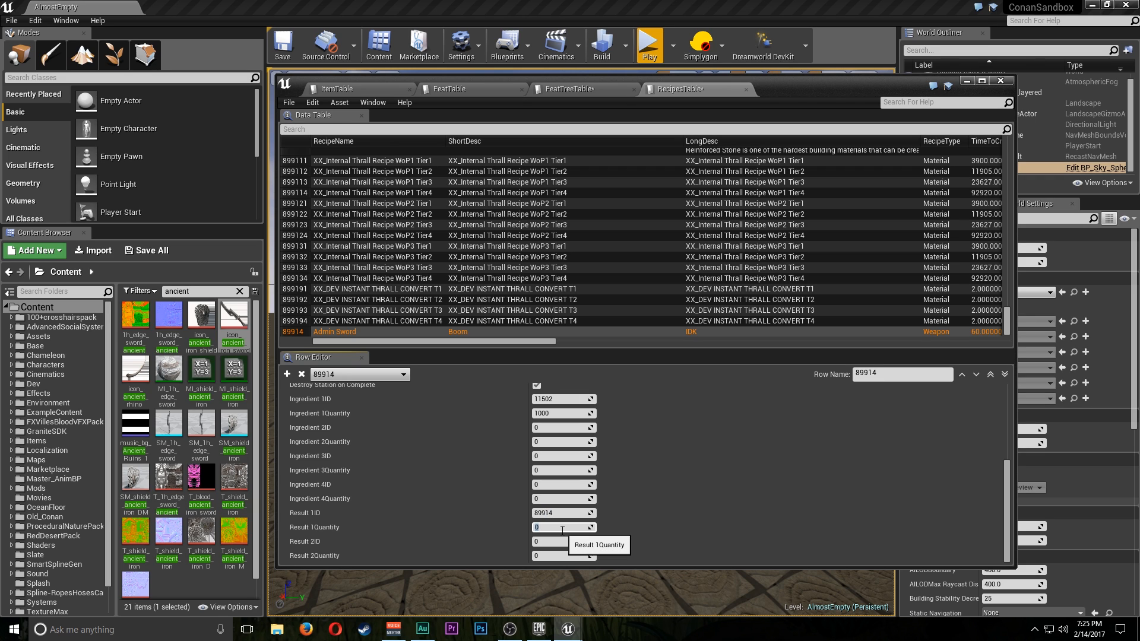
pyautogui.write('1')
pyautogui.press('Return')
# Review the Admin Sword recipe's fields and save RecipesTable
pyautogui.scroll(3, 583, 542)
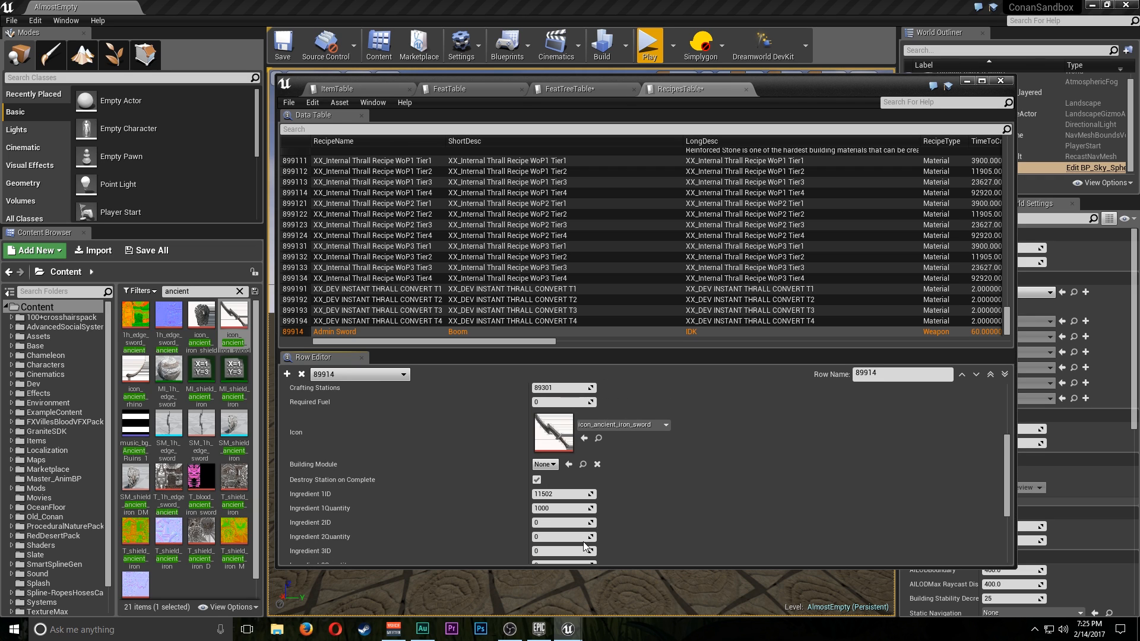
pyautogui.scroll(2, 471, 552)
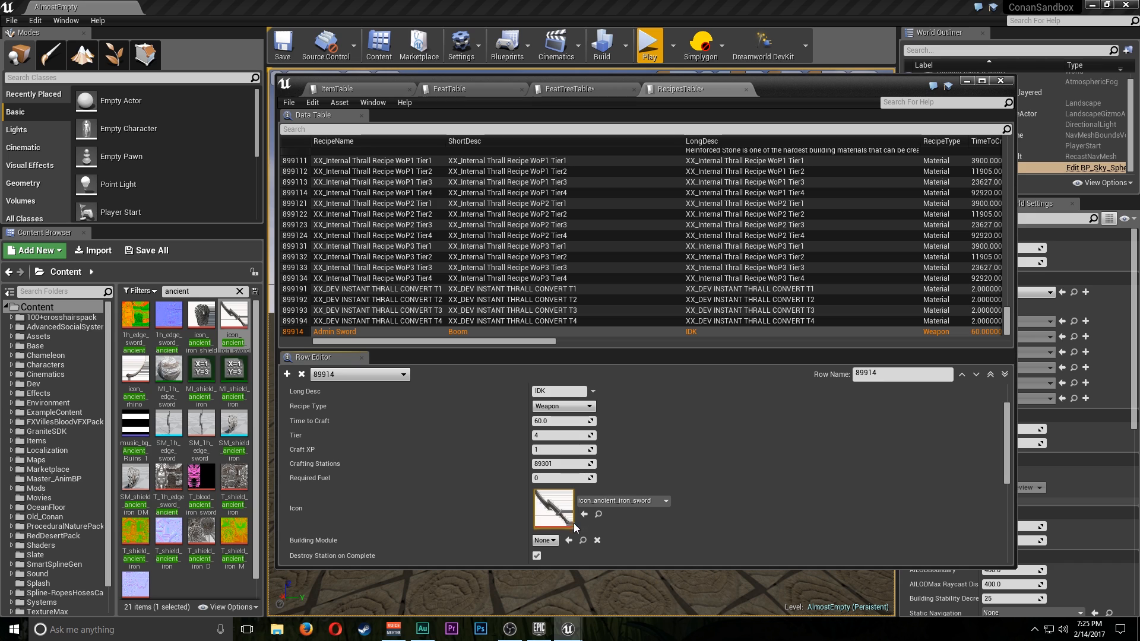
pyautogui.scroll(-2, 558, 501)
pyautogui.scroll(4, 561, 512)
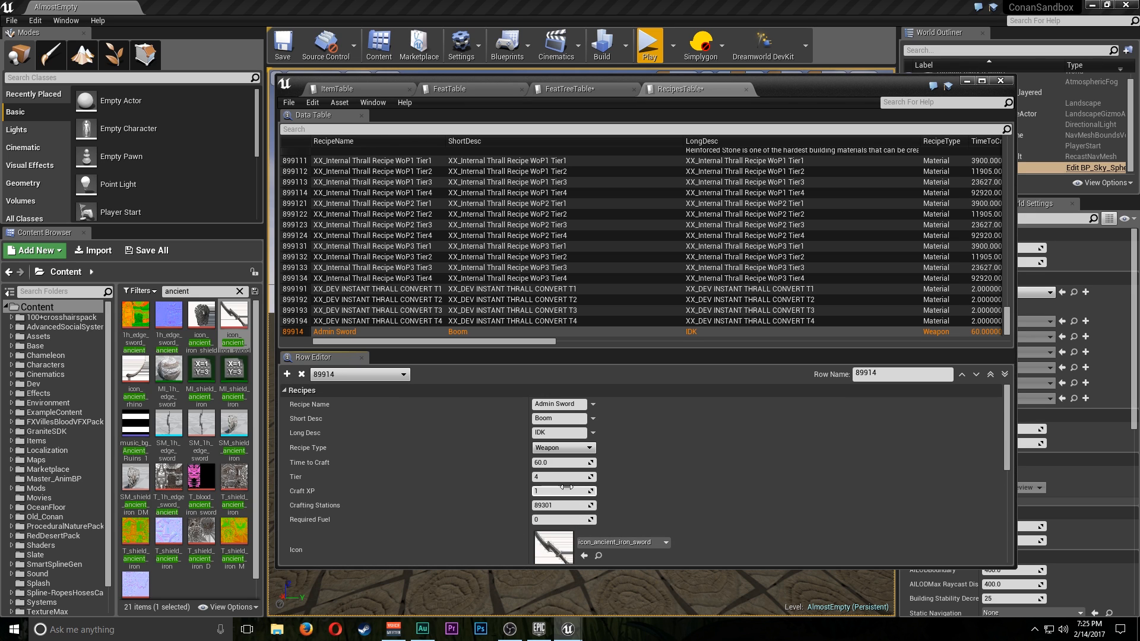
pyautogui.click(291, 102)
pyautogui.click(309, 121)
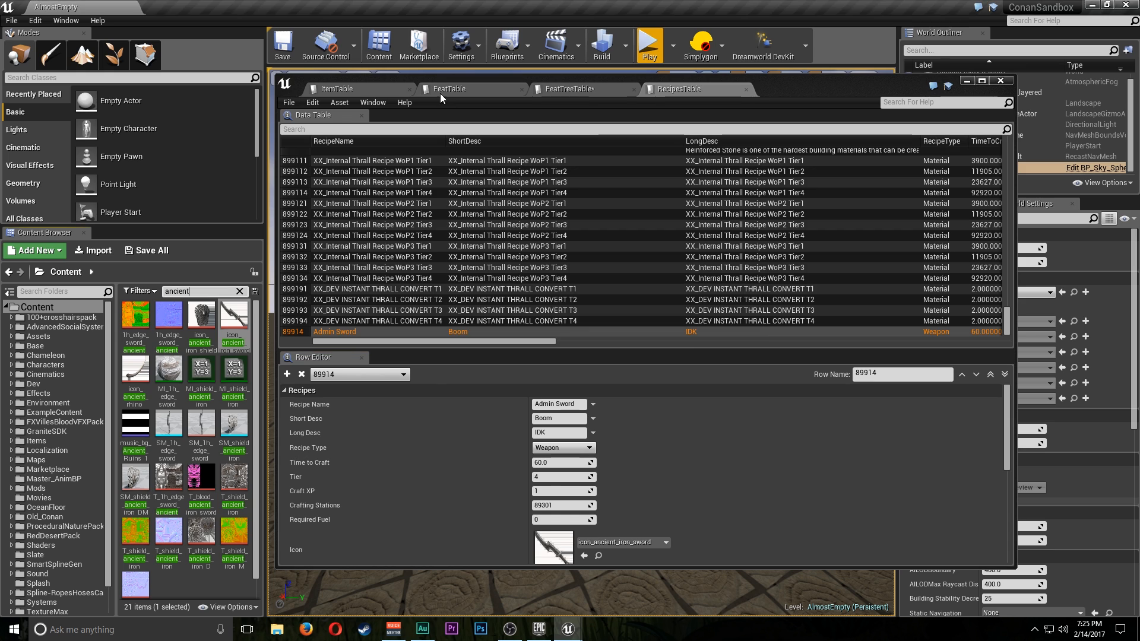
# Save FeatTable and FeatTreeTable with their Admin Sword entries
pyautogui.click(440, 90)
pyautogui.click(293, 102)
pyautogui.click(309, 126)
pyautogui.click(583, 90)
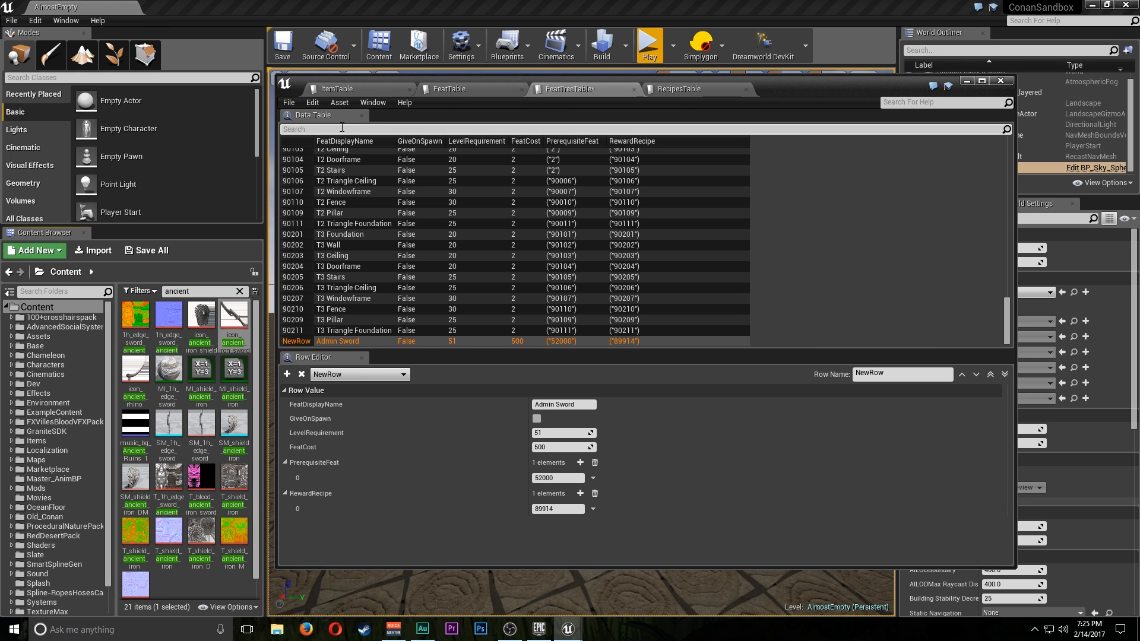
pyautogui.click(286, 105)
pyautogui.click(300, 123)
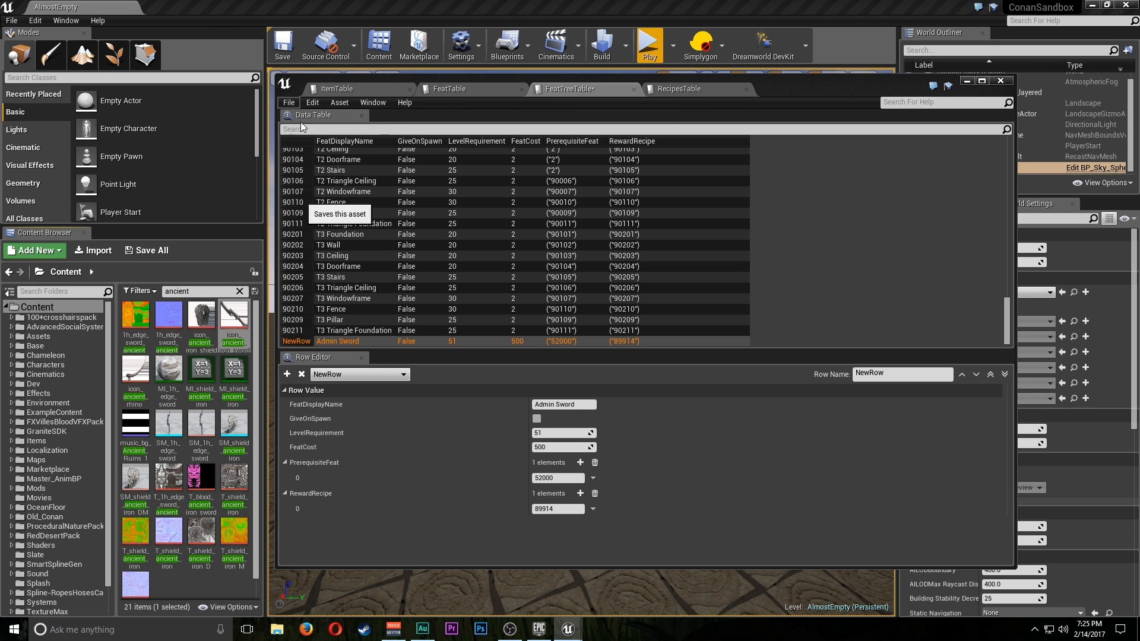
# Minimize the data table window, play the level in the editor viewport and open the character's inventory
pyautogui.click(968, 81)
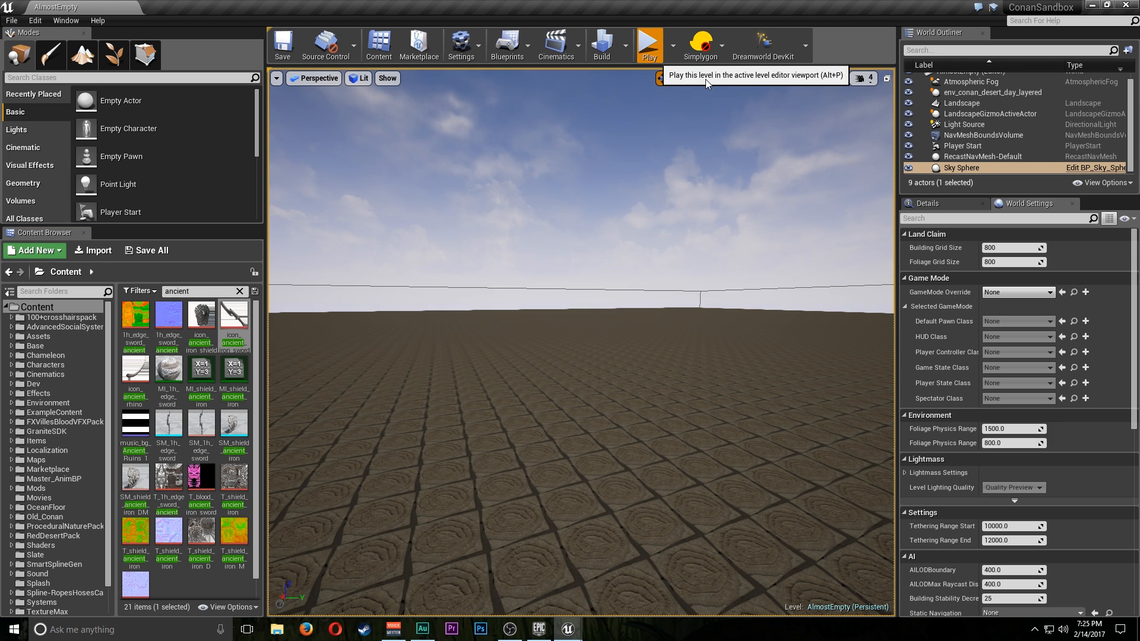
pyautogui.click(649, 46)
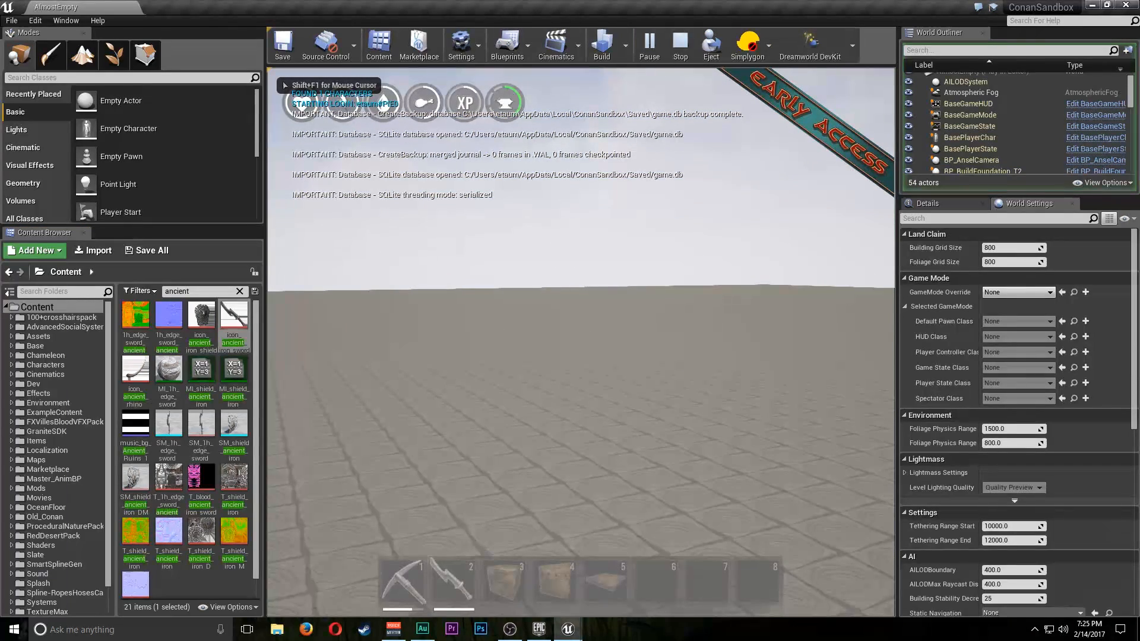
pyautogui.press('Tab')
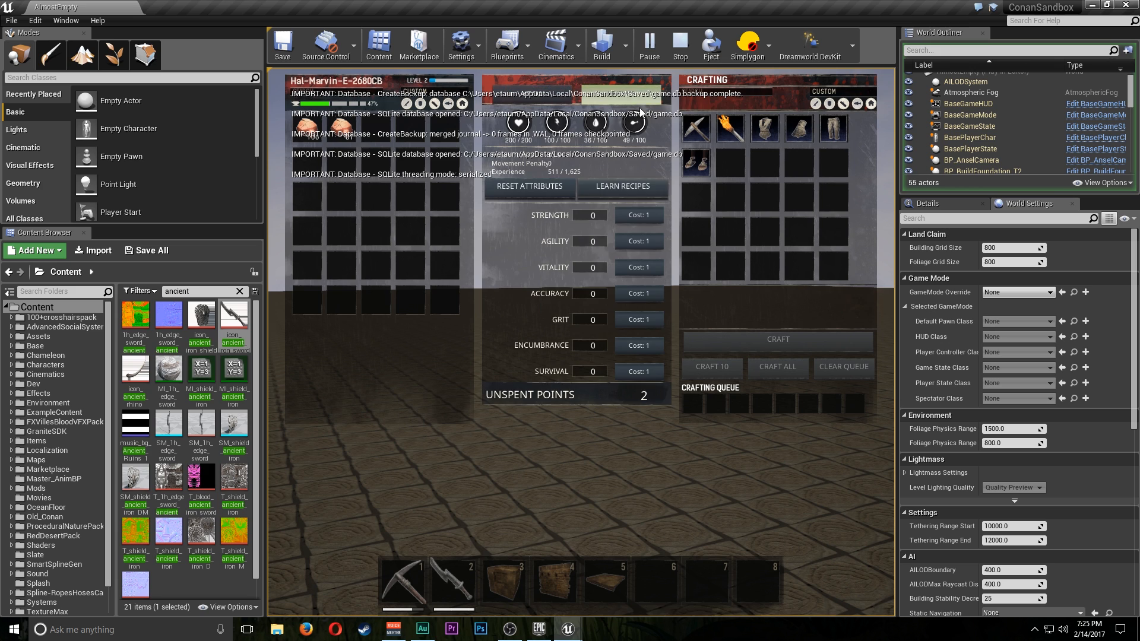
# Examine the Admin Sword feat's level, cost, prerequisite and taught recipe in the learnable recipes list, and close the list
pyautogui.click(623, 186)
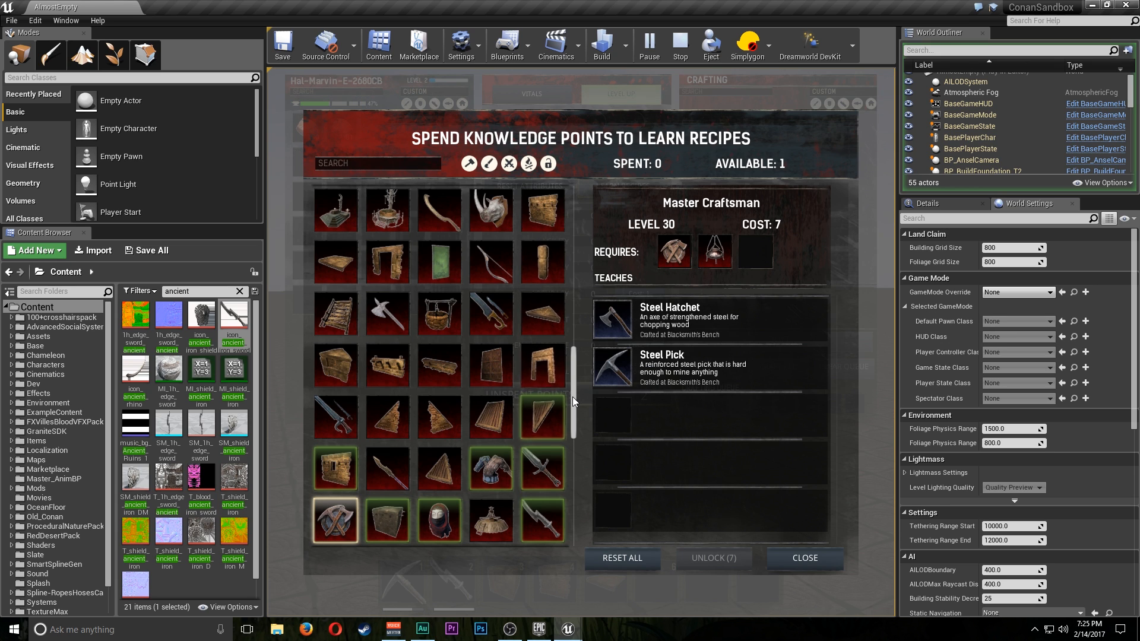
pyautogui.moveTo(572, 396); pyautogui.dragTo(564, 520)
pyautogui.click(501, 515)
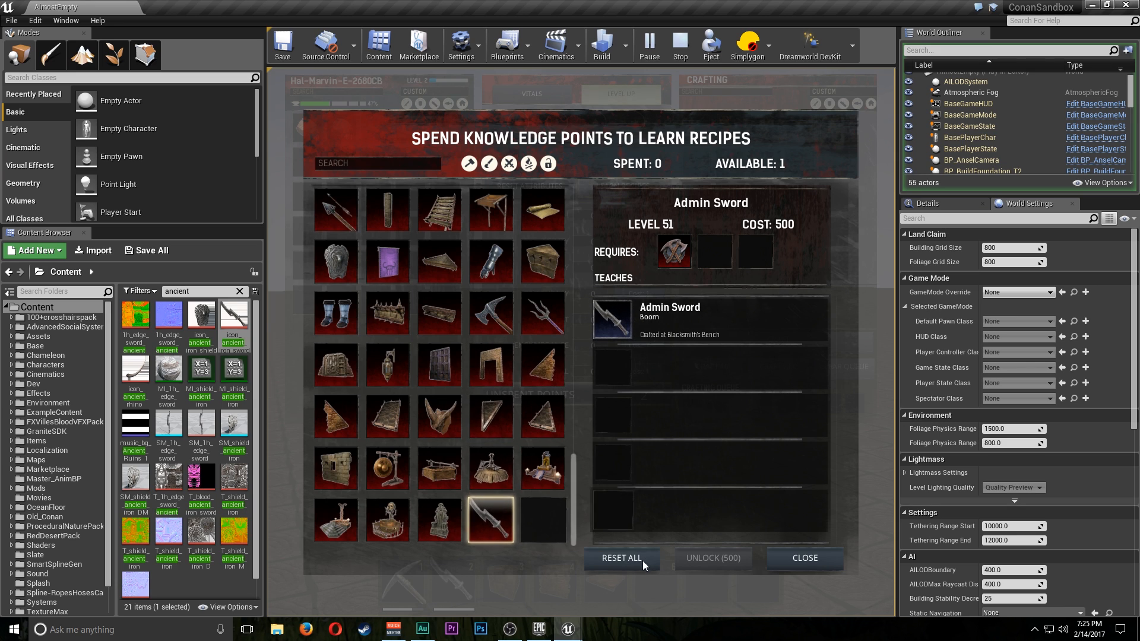
pyautogui.click(802, 557)
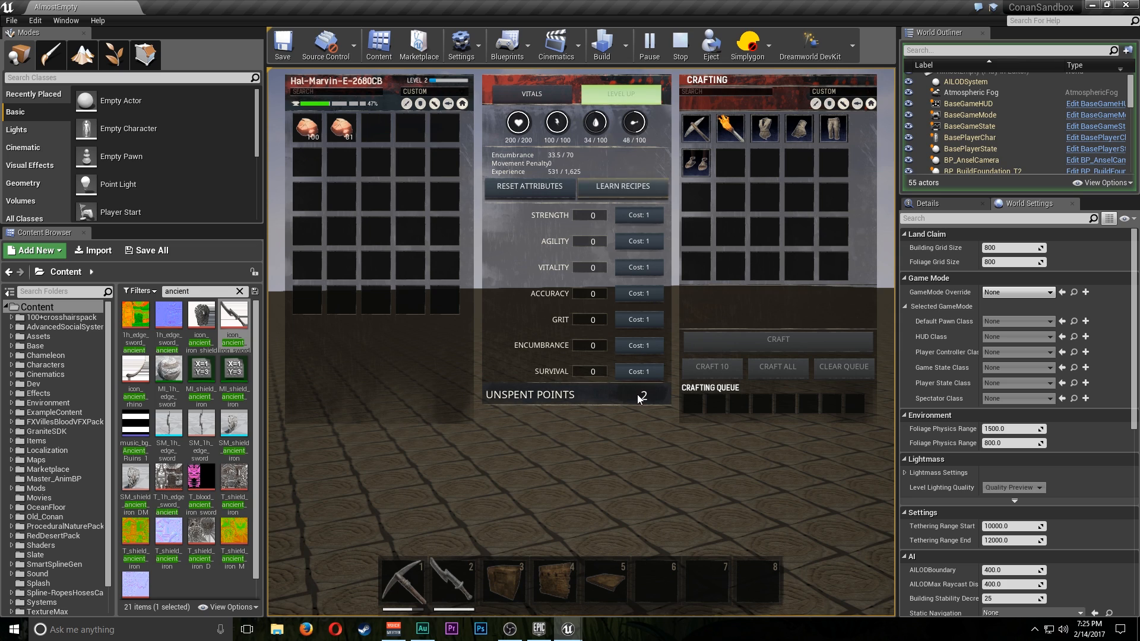
# Use the admin panel to learn all recipes and spawn one Blacksmith's Bench
pyautogui.press('Insert')
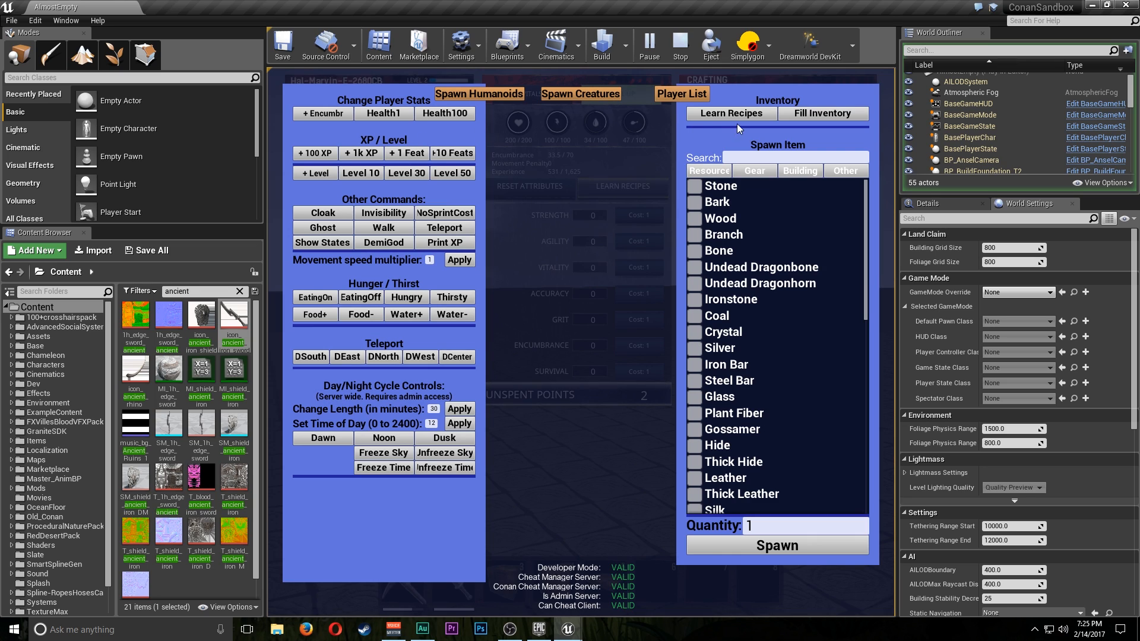
pyautogui.write('black')
pyautogui.click(694, 234)
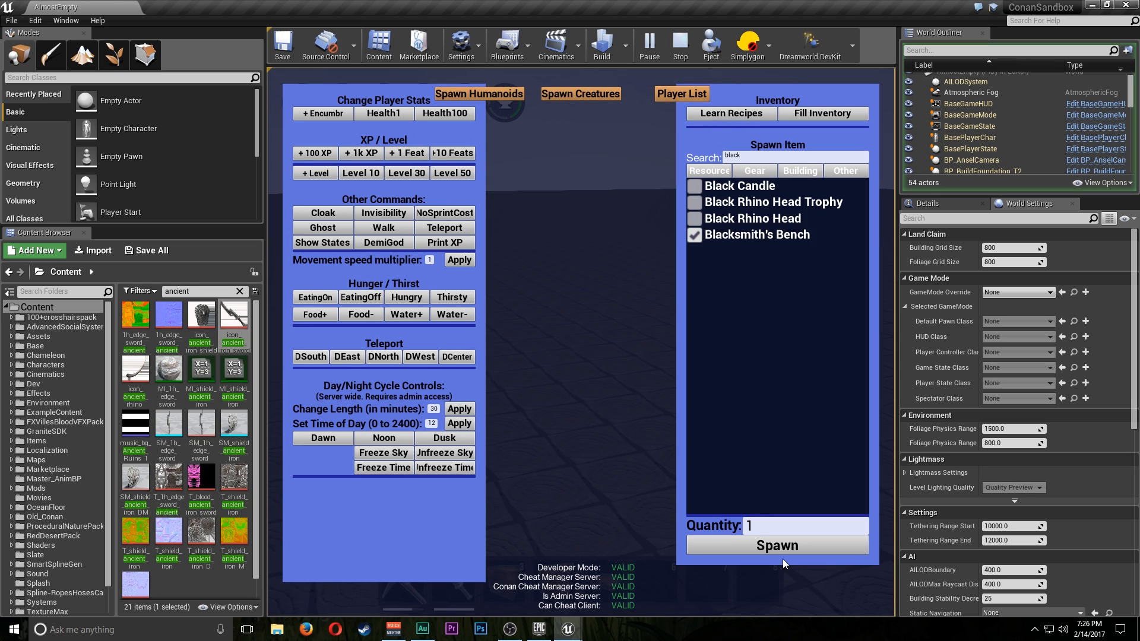
pyautogui.press('Insert')
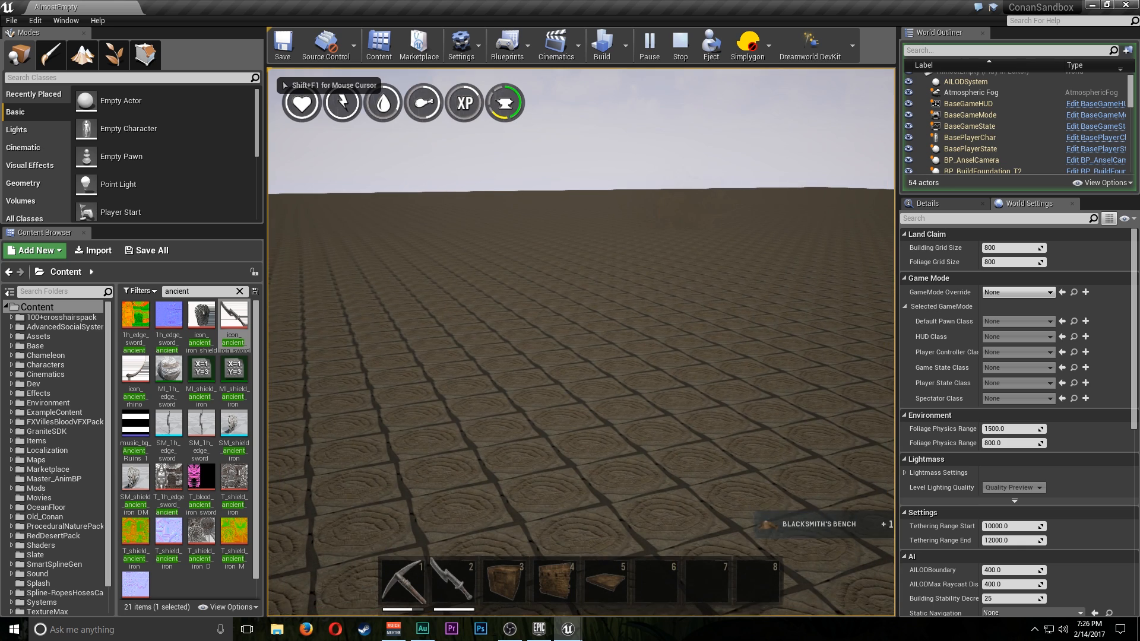
# Assign the Blacksmith's Bench to hotbar slot 3 and place it on the ground in front of the character
pyautogui.press('Tab')
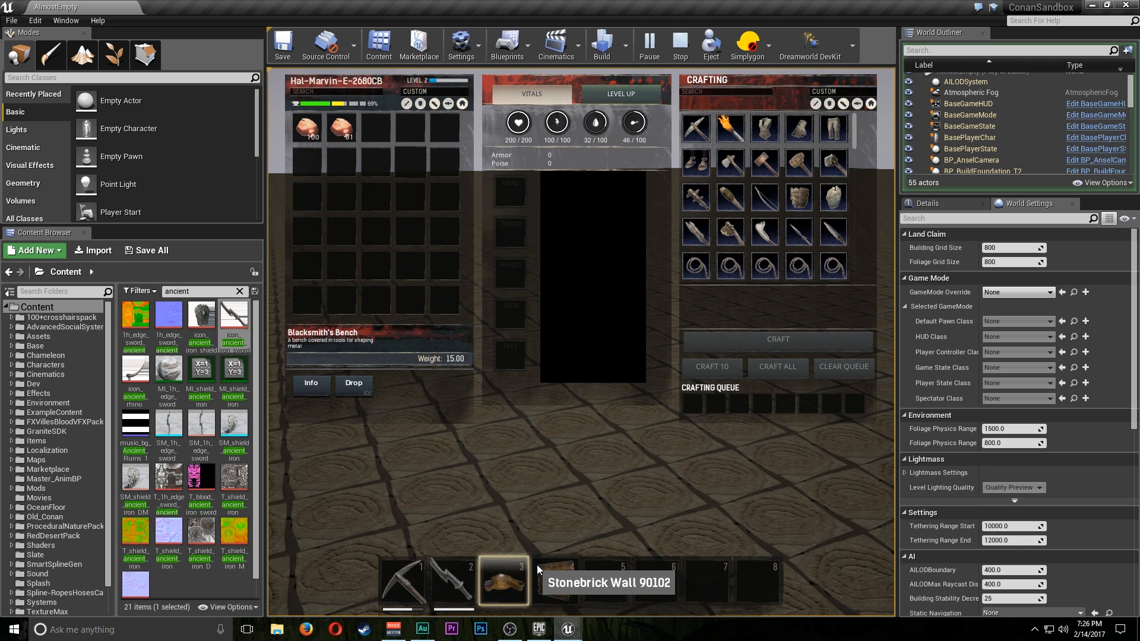
pyautogui.press('Insert')
pyautogui.press('Tab')
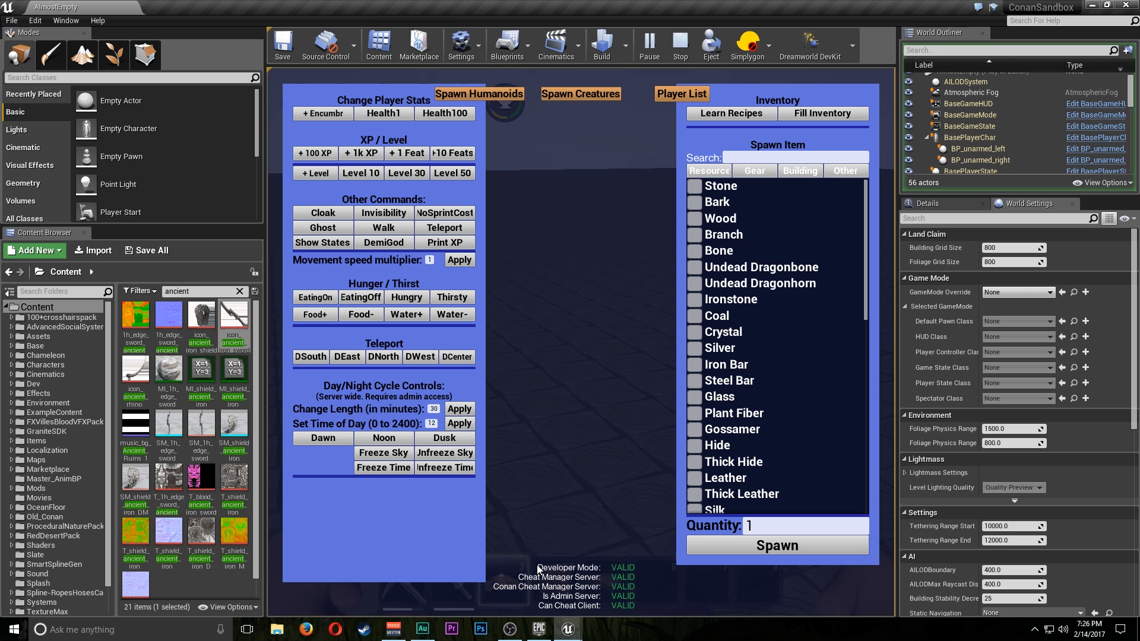
pyautogui.press('Insert')
pyautogui.press('ctrl')
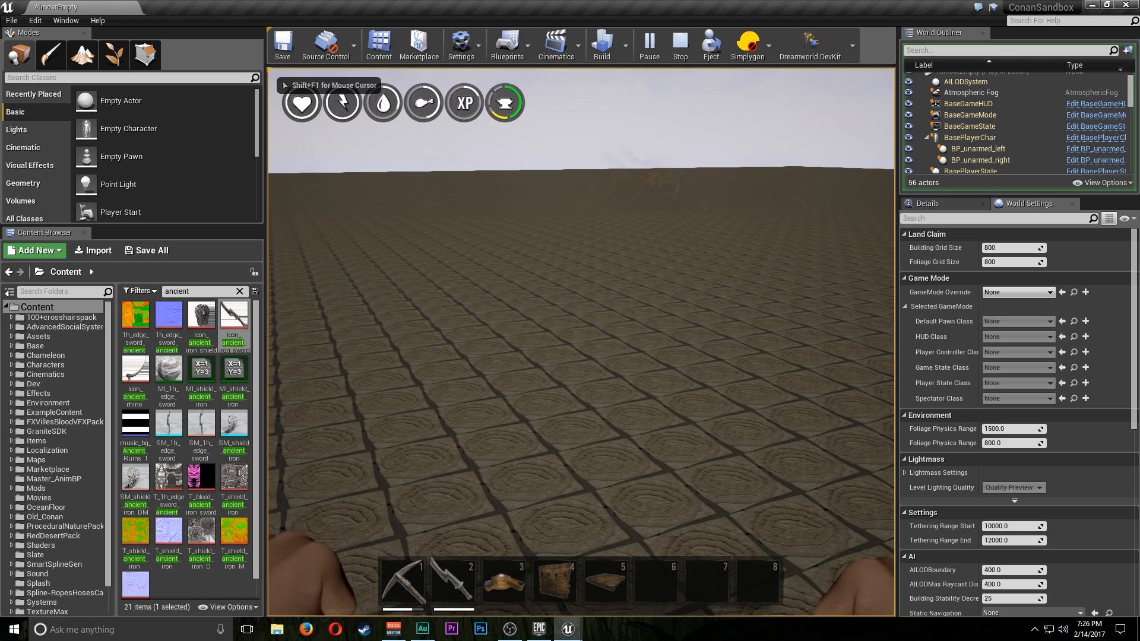
pyautogui.press('3')
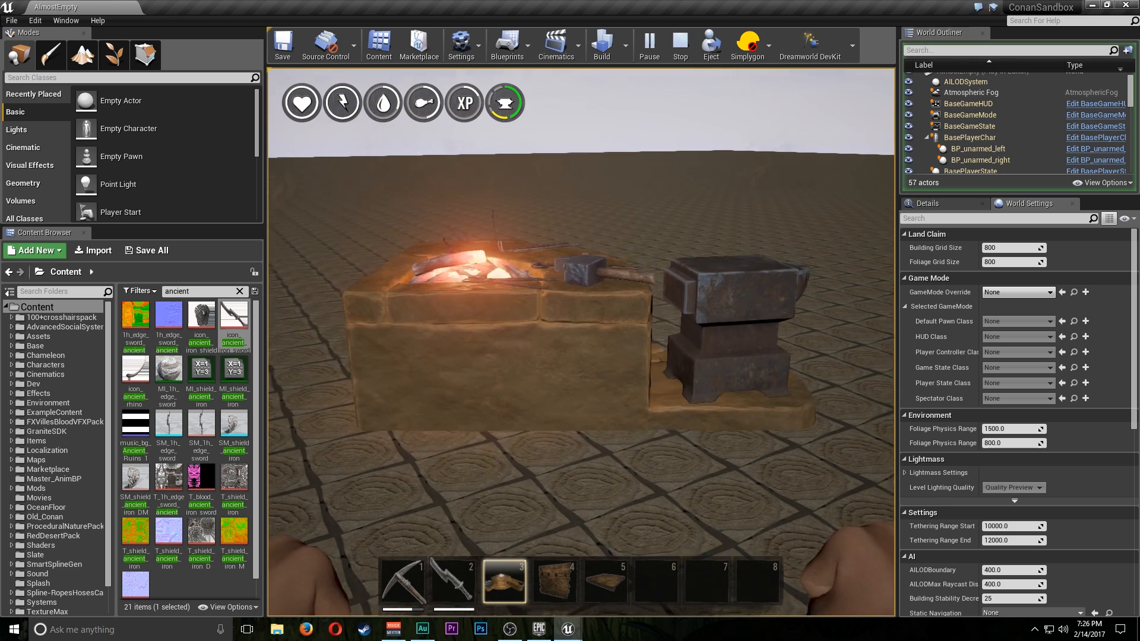
pyautogui.scroll(-3, 581, 342)
pyautogui.click(581, 342)
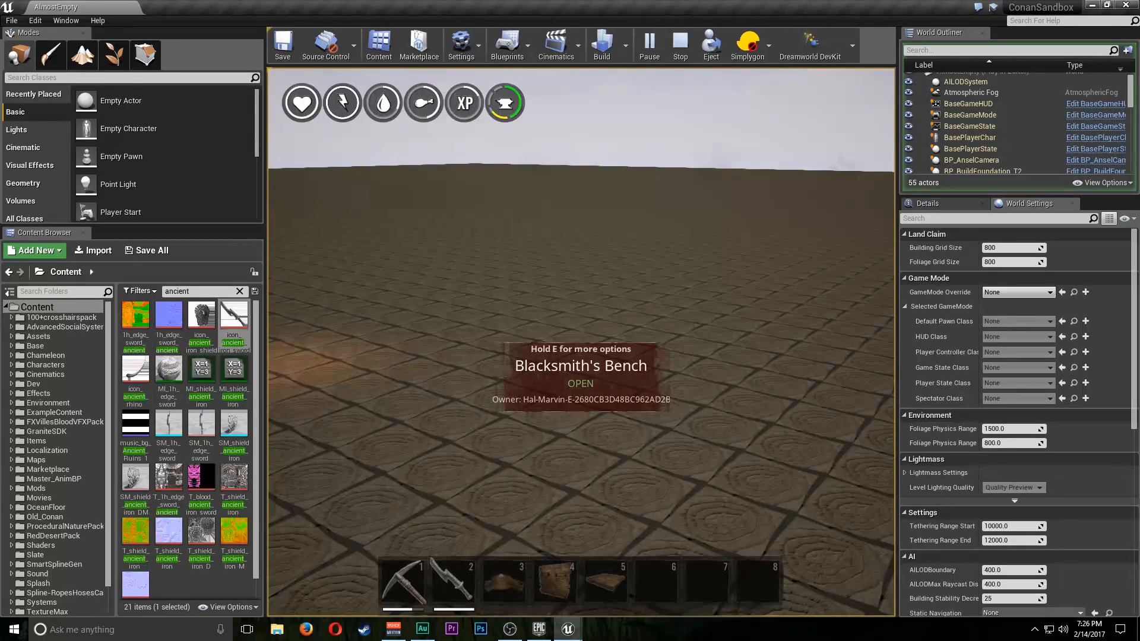
# Open the Blacksmith's Bench and select the Admin Sword recipe to examine its required ingredient
pyautogui.press('w')
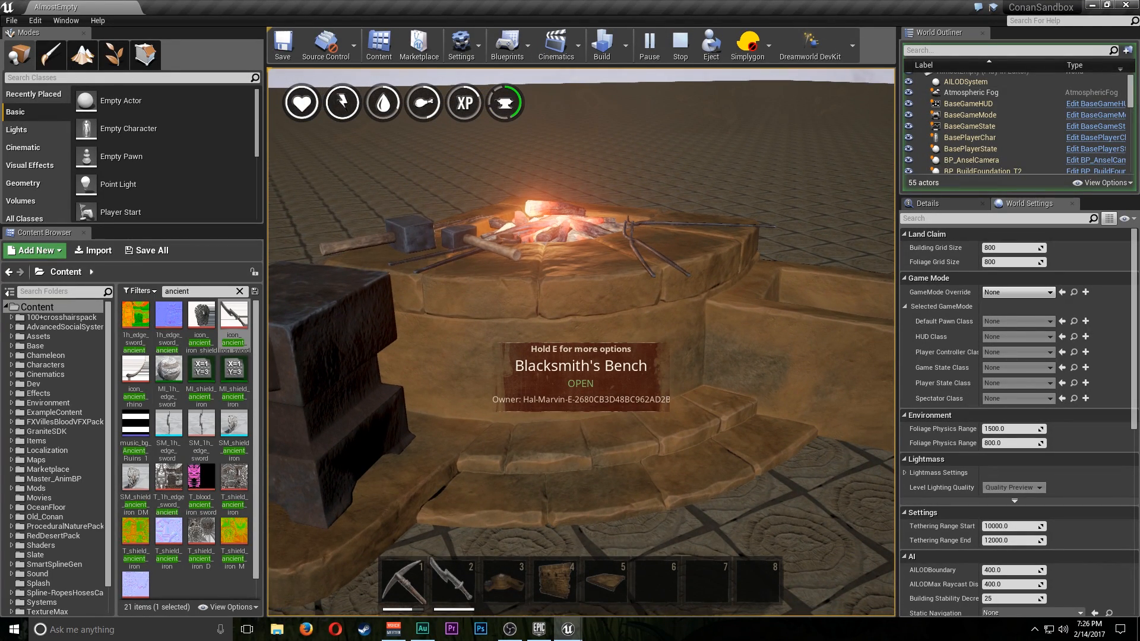
pyautogui.press('e')
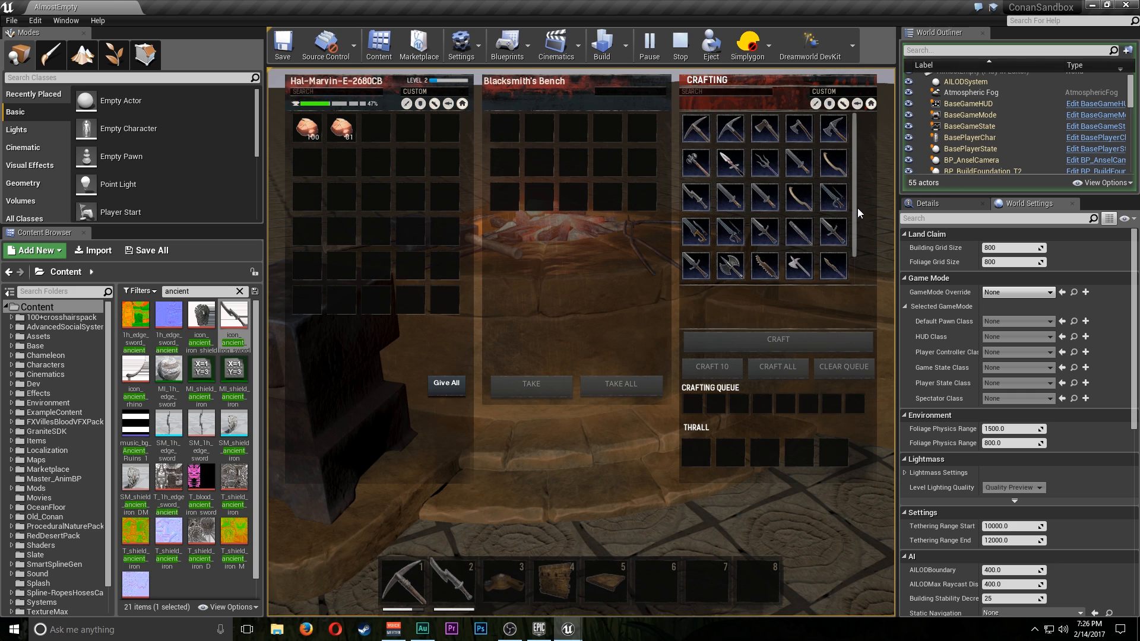
pyautogui.scroll(-1, 829, 241)
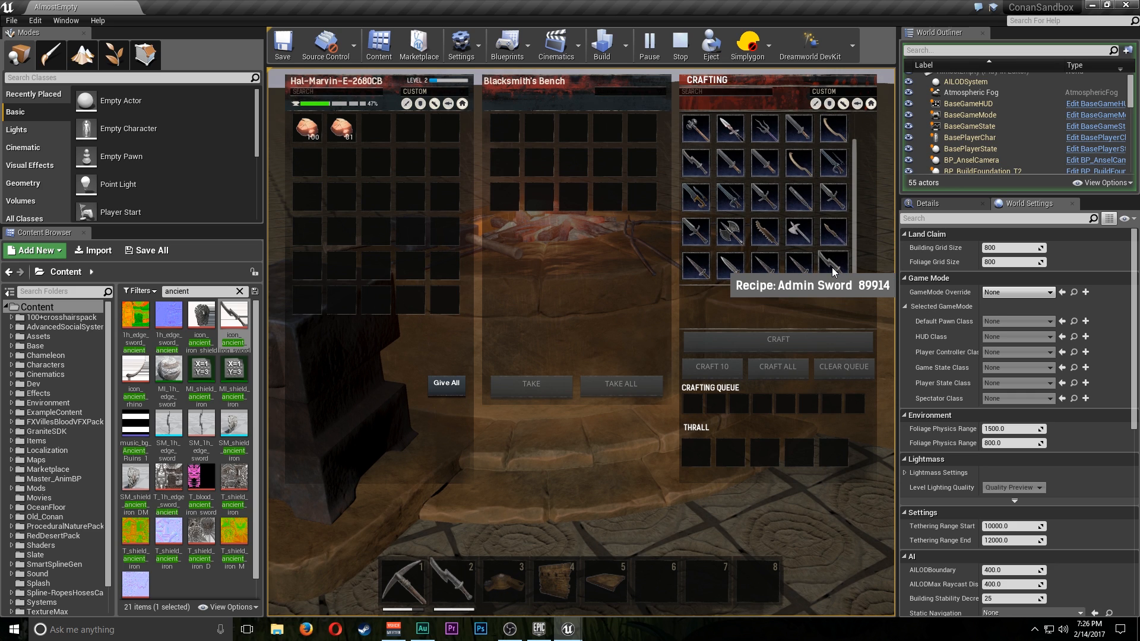
pyautogui.click(832, 267)
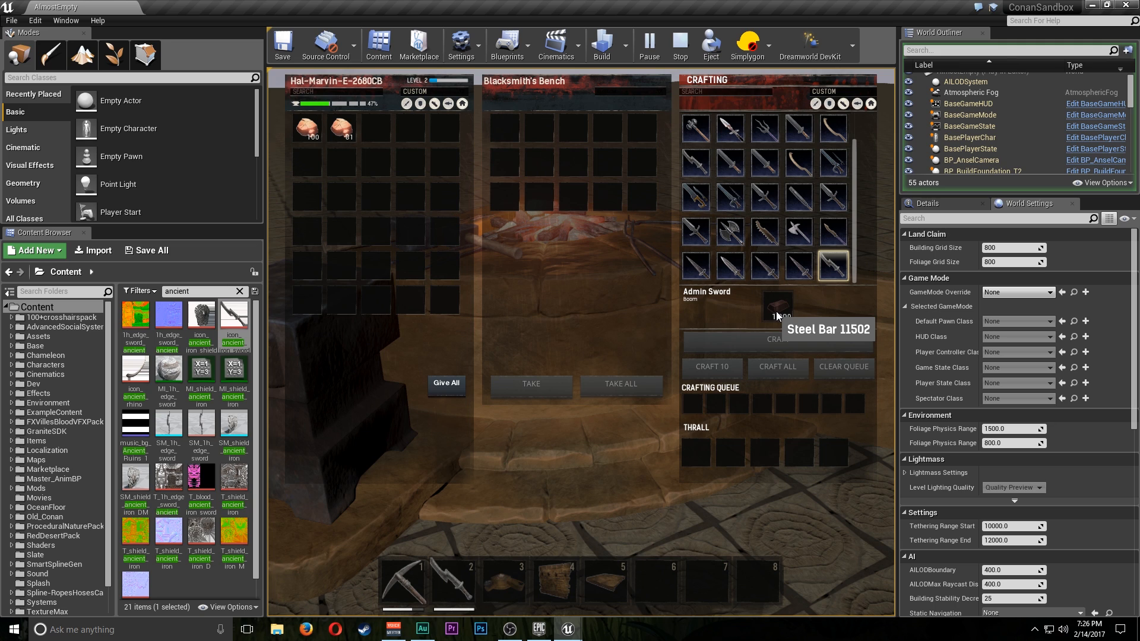
# Find Steel Bar in the admin panel and spawn 1000 of them into the inventory
pyautogui.press('Insert')
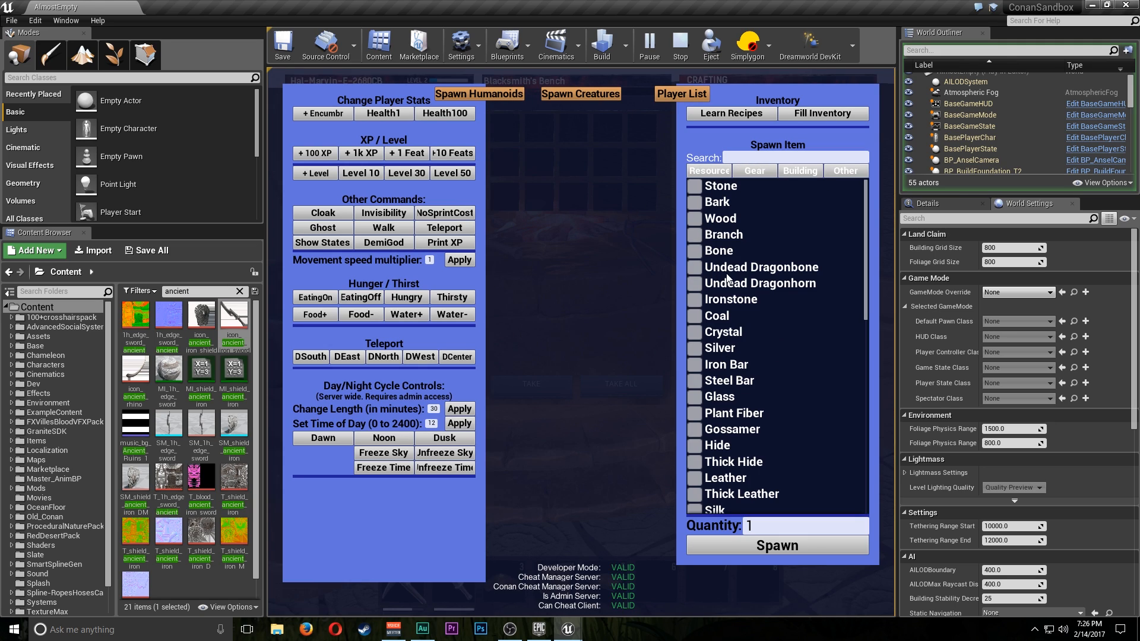
pyautogui.scroll(-6, 728, 278)
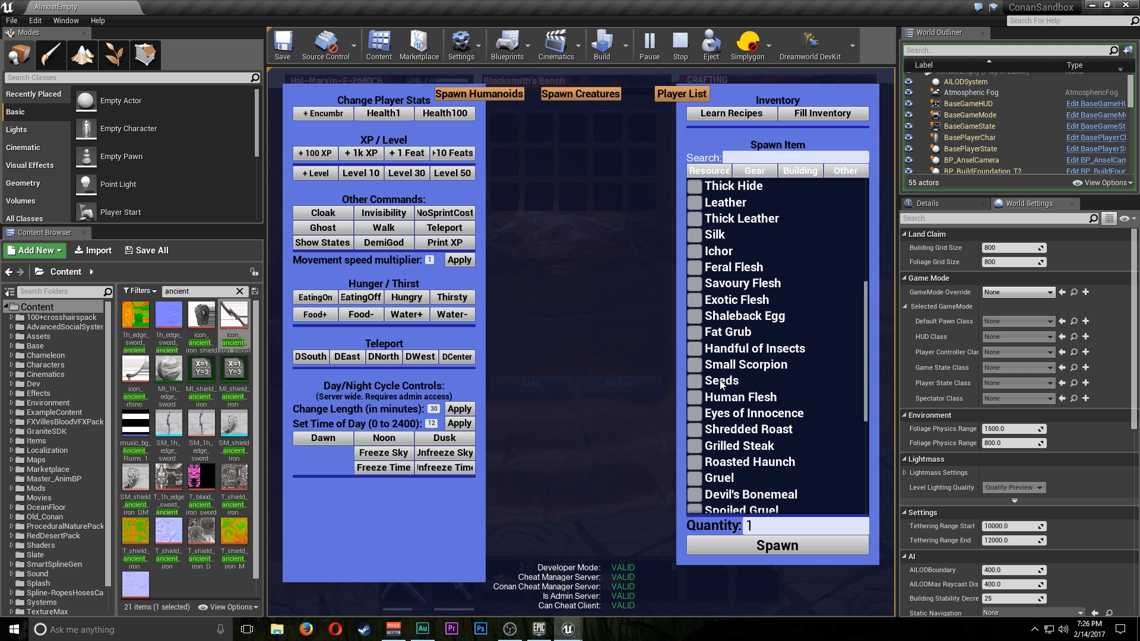
pyautogui.scroll(-5, 722, 384)
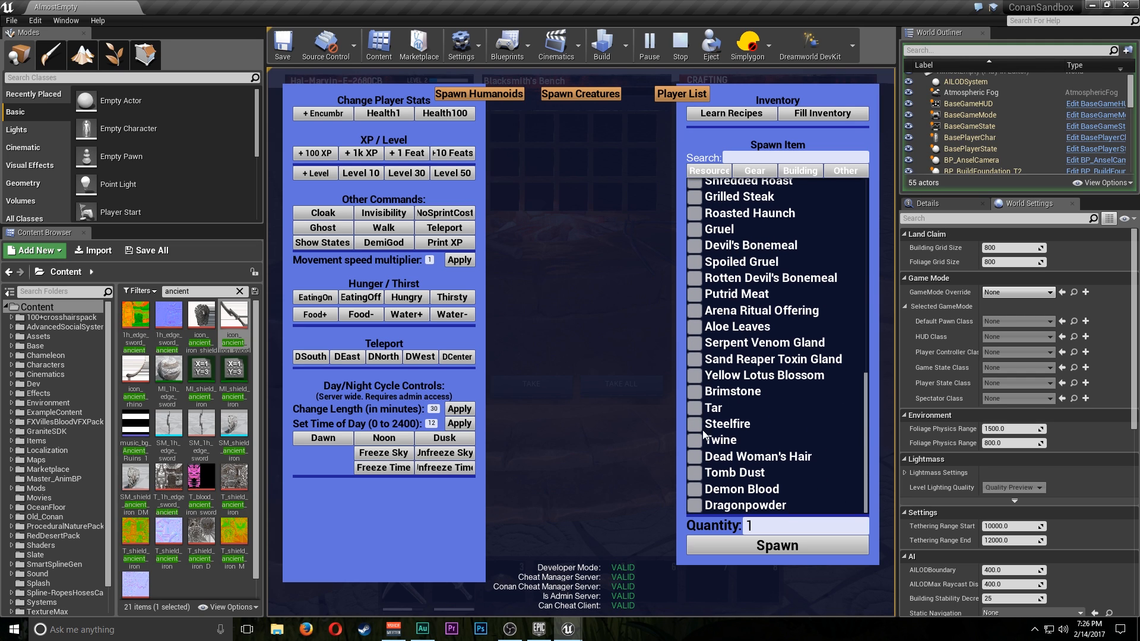
pyautogui.scroll(5, 748, 309)
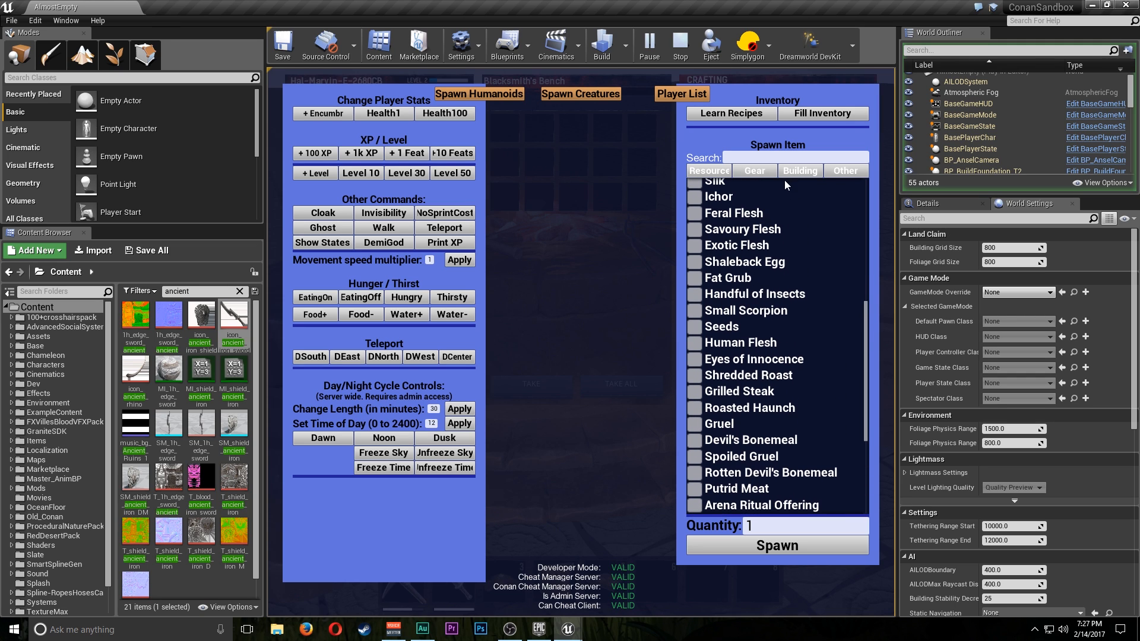
pyautogui.click(756, 158)
pyautogui.write('stee')
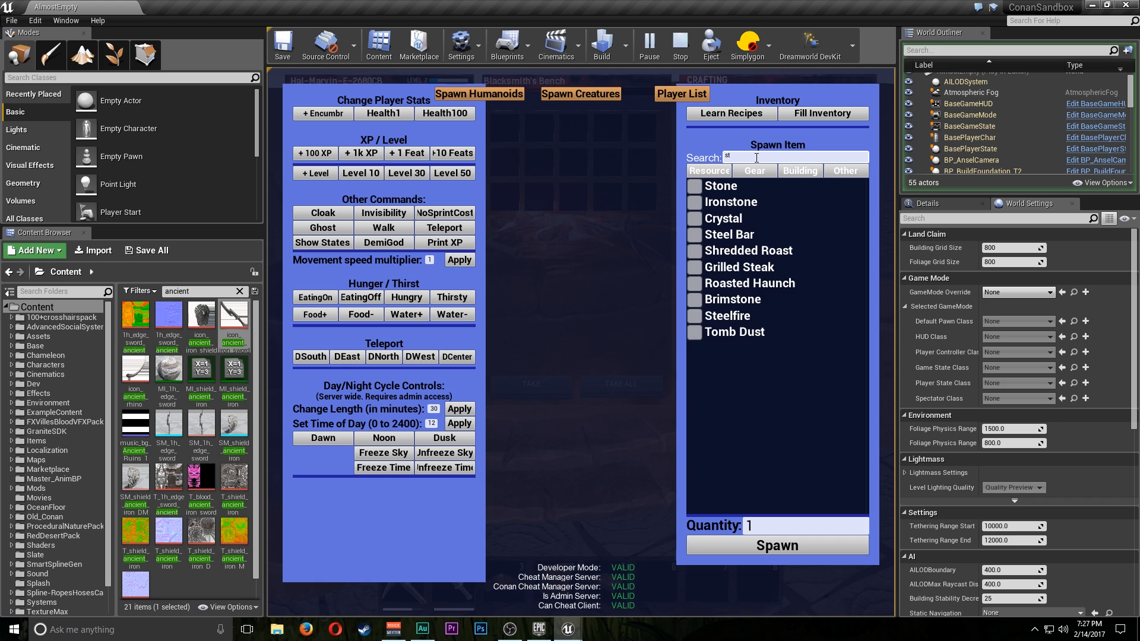
pyautogui.click(773, 526)
pyautogui.write('000')
pyautogui.click(767, 546)
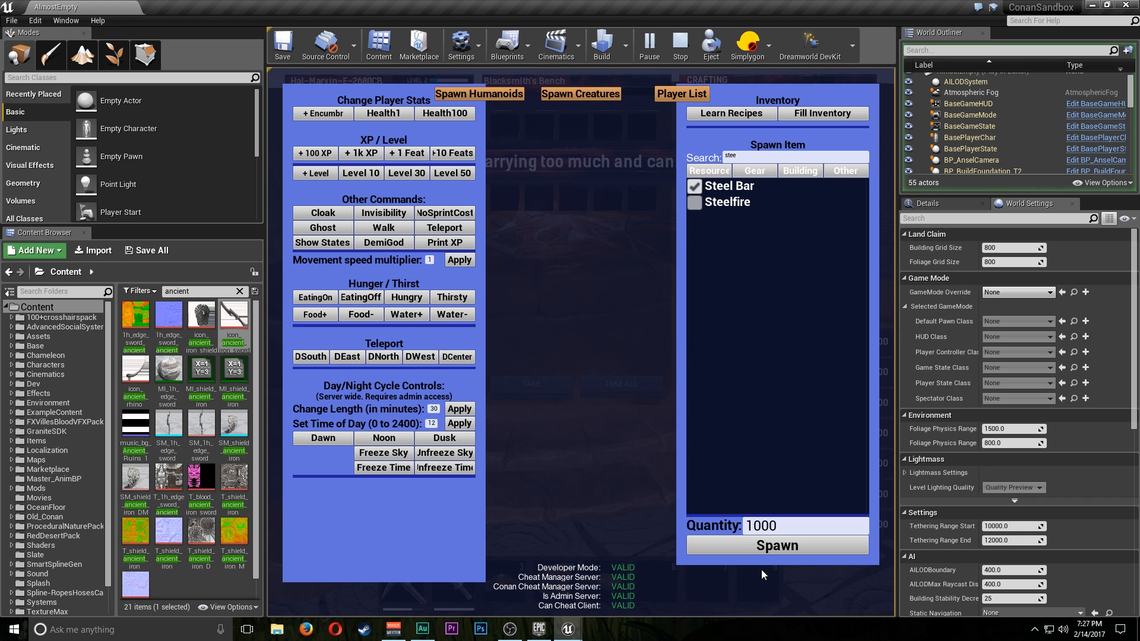
pyautogui.press('Insert')
# Transfer all the Steel Bar stacks from the inventory into the Blacksmith's Bench
pyautogui.doubleClick(347, 205)
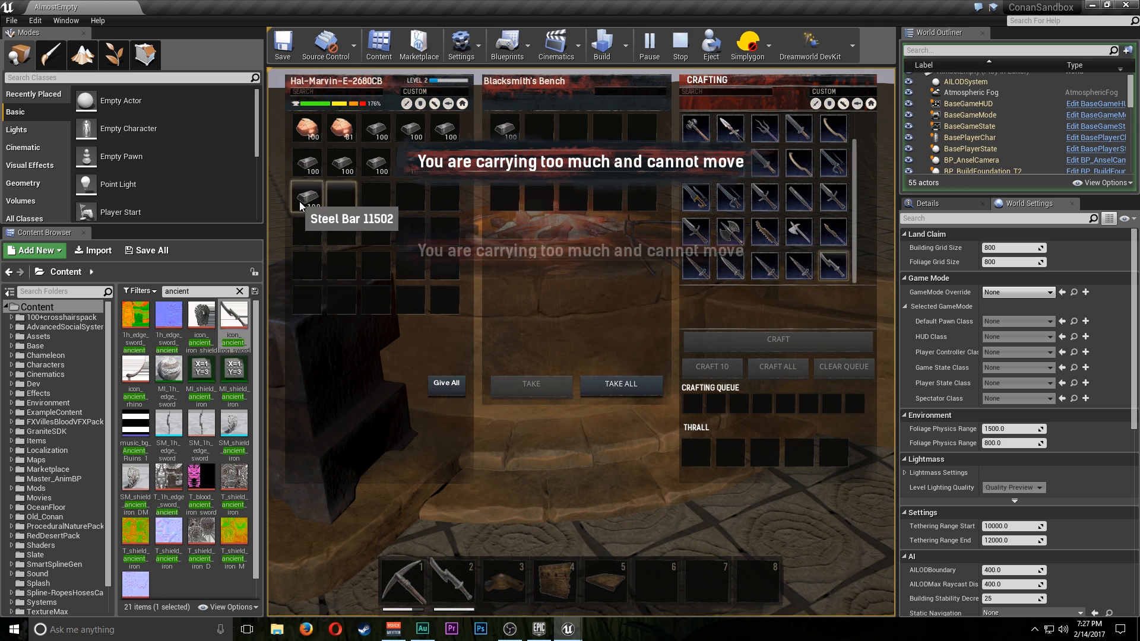
pyautogui.doubleClick(299, 202)
pyautogui.doubleClick(304, 166)
pyautogui.doubleClick(345, 165)
pyautogui.doubleClick(374, 165)
pyautogui.doubleClick(424, 163)
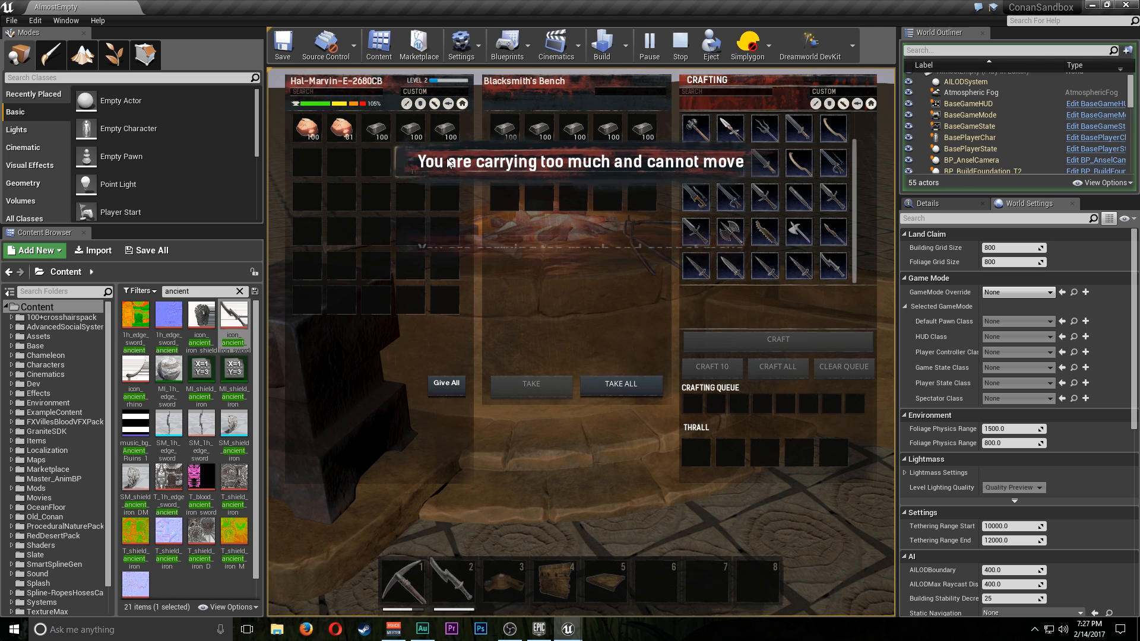
pyautogui.doubleClick(446, 134)
pyautogui.doubleClick(411, 135)
pyautogui.doubleClick(376, 141)
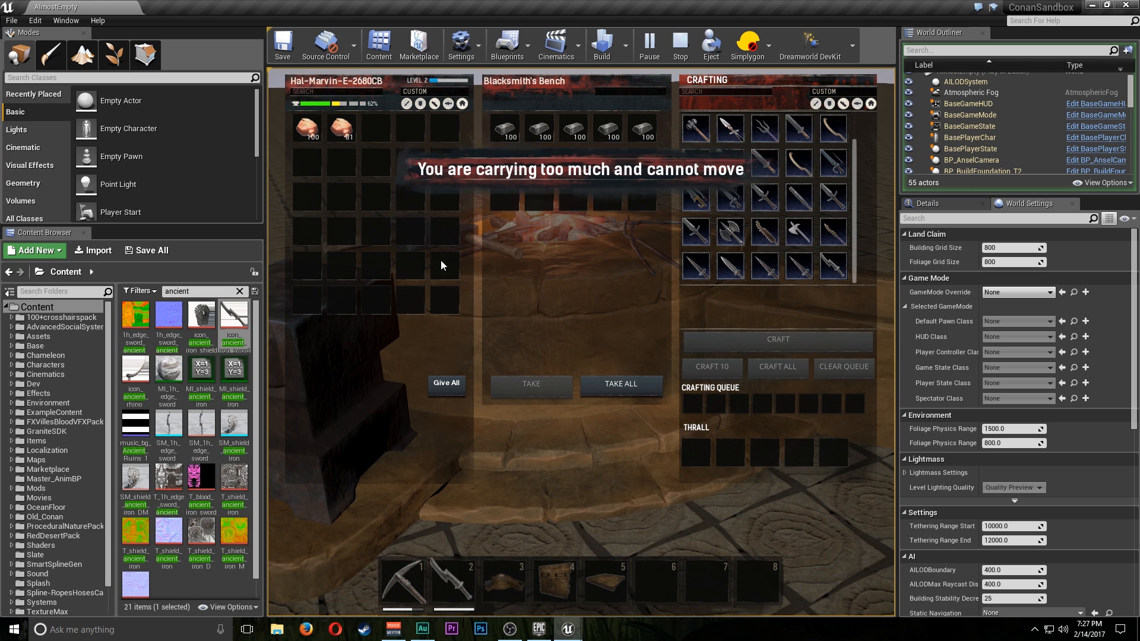
# Craft one Admin Sword at the Blacksmith's Bench and accept that the bench gets destroyed
pyautogui.click(843, 273)
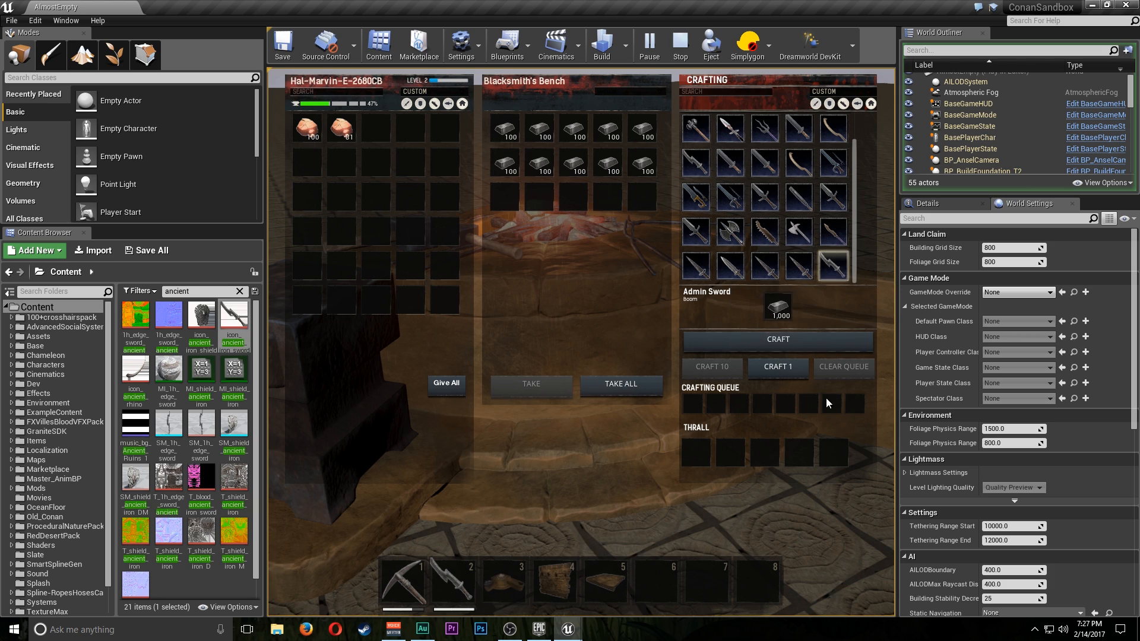
pyautogui.click(767, 344)
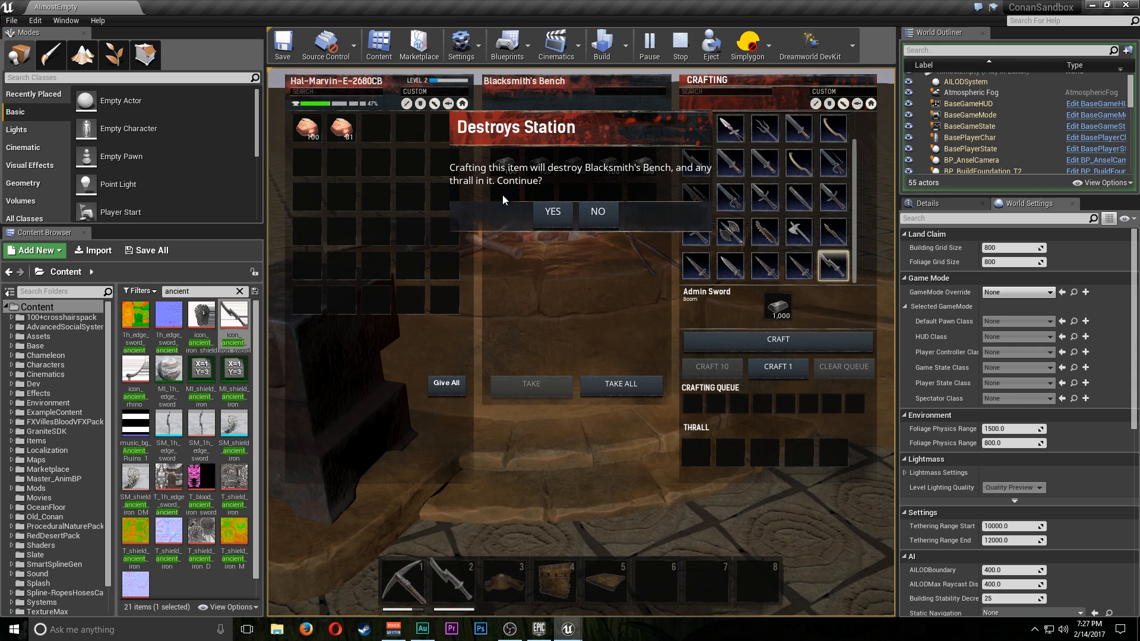
pyautogui.click(550, 214)
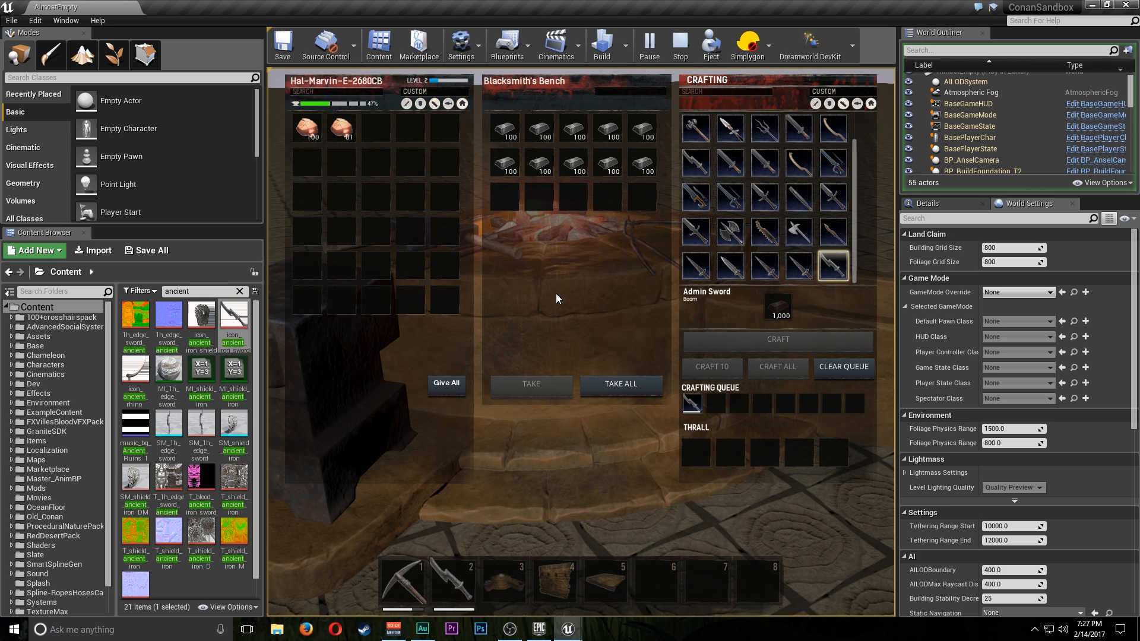
# Leave the bench, equip the crafted Admin Sword from hotbar slot 6 and open the inventory
pyautogui.press('Escape')
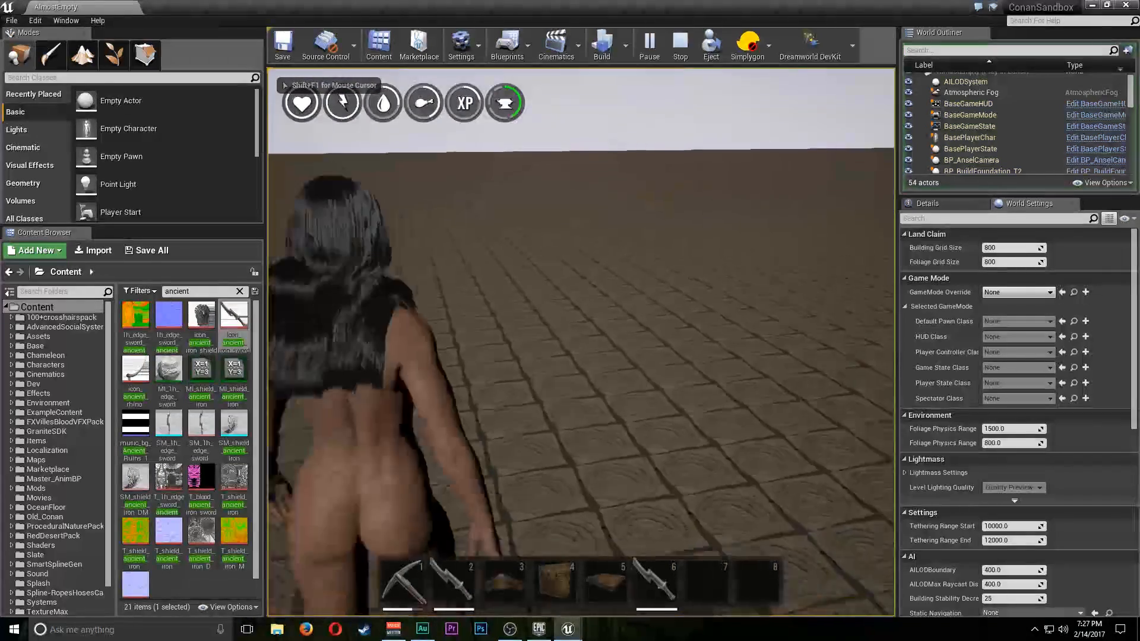
pyautogui.press('6')
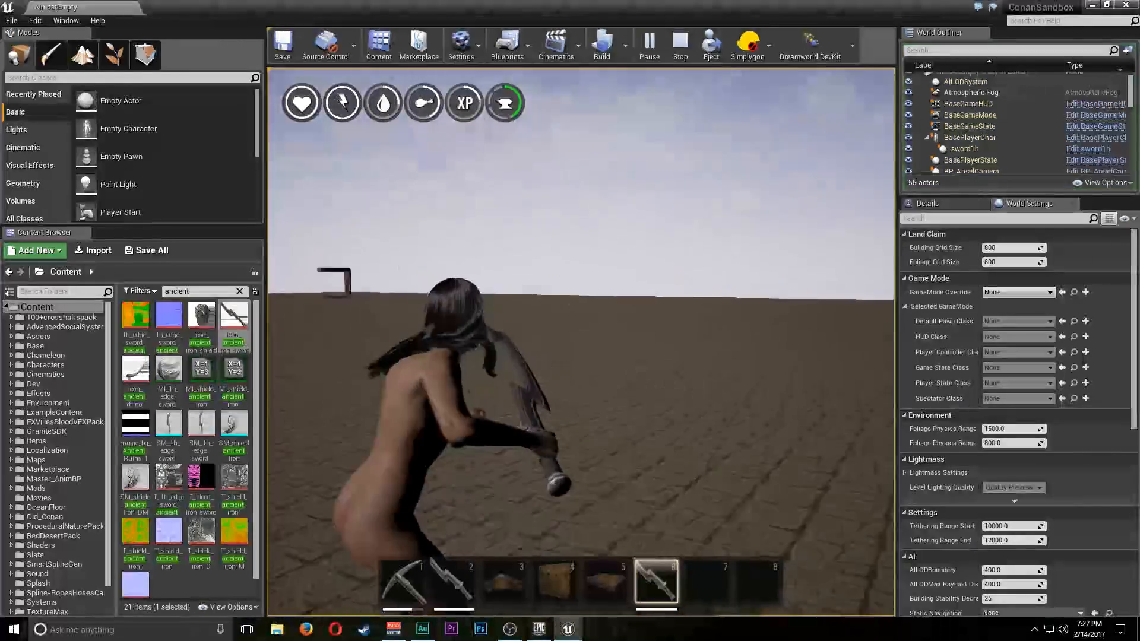
pyautogui.press('Tab')
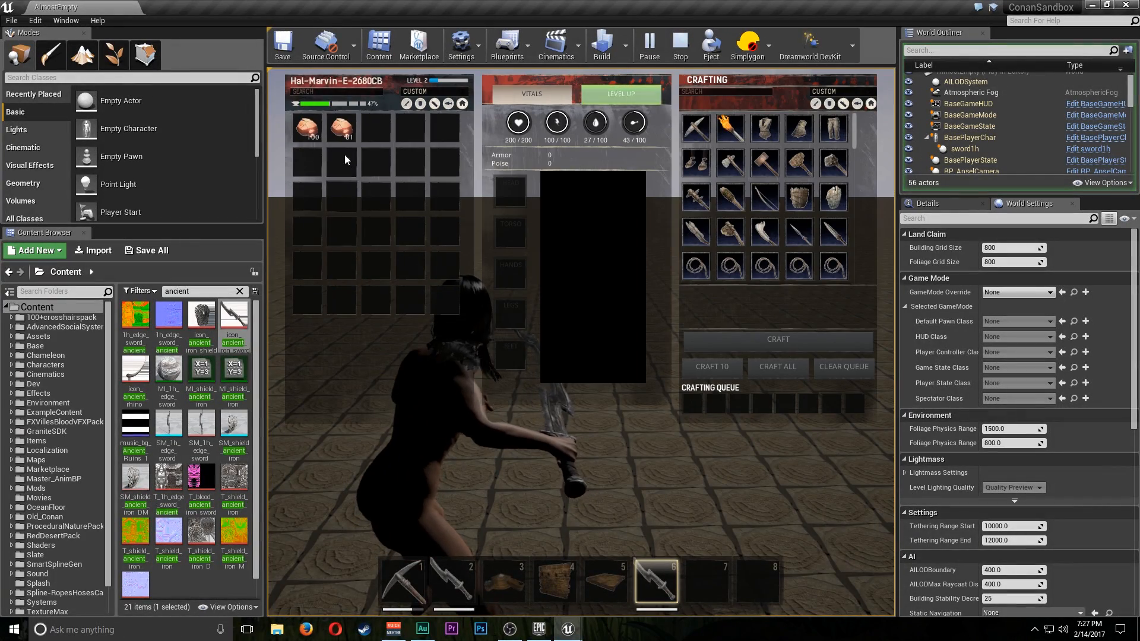
# Try to move the Admin Sword from hotbar slot 6 into an empty inventory slot
pyautogui.moveTo(663, 585); pyautogui.dragTo(375, 301)
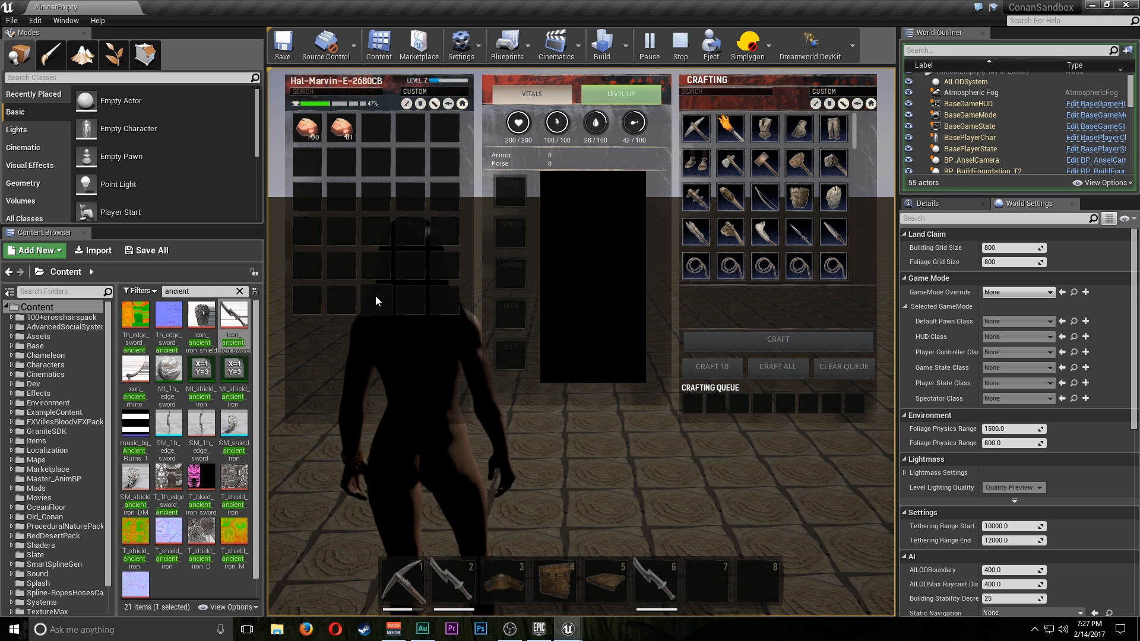
pyautogui.moveTo(659, 585); pyautogui.dragTo(407, 302)
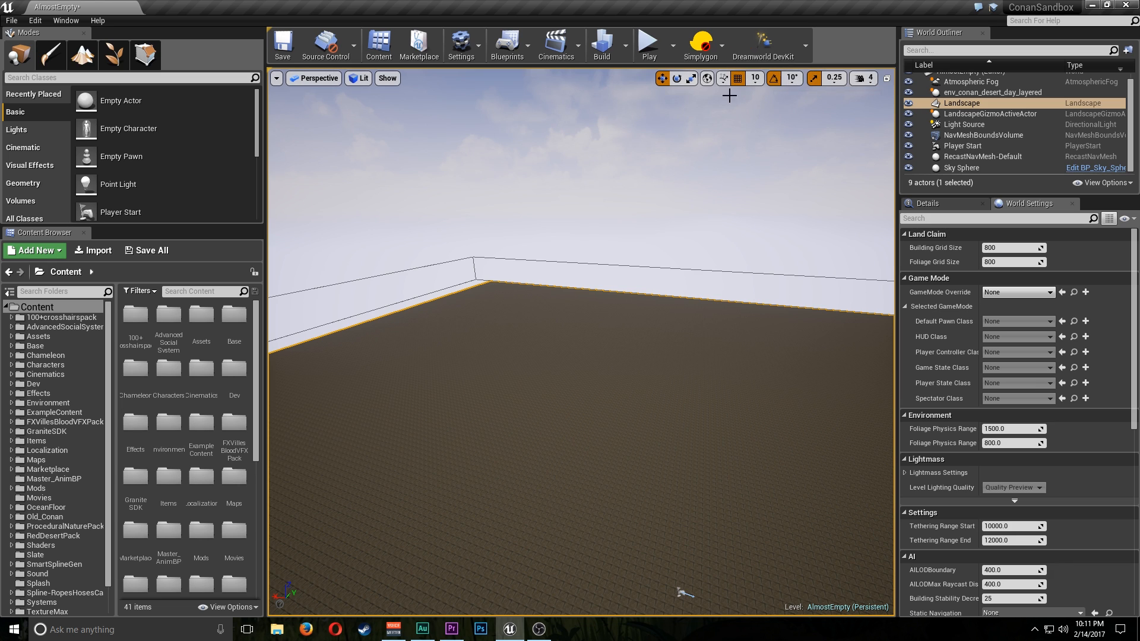
# Open the Dreamworld DevKit mod settings and examine the mod name and the Steam visibility choices
pyautogui.click(763, 44)
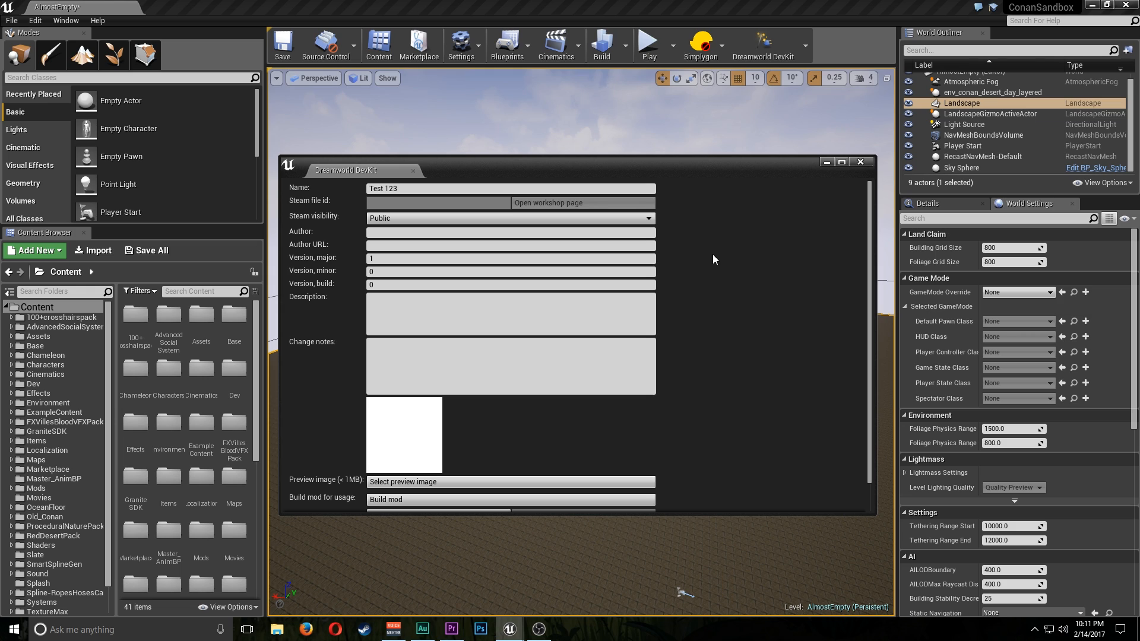
pyautogui.moveTo(437, 191); pyautogui.dragTo(305, 191)
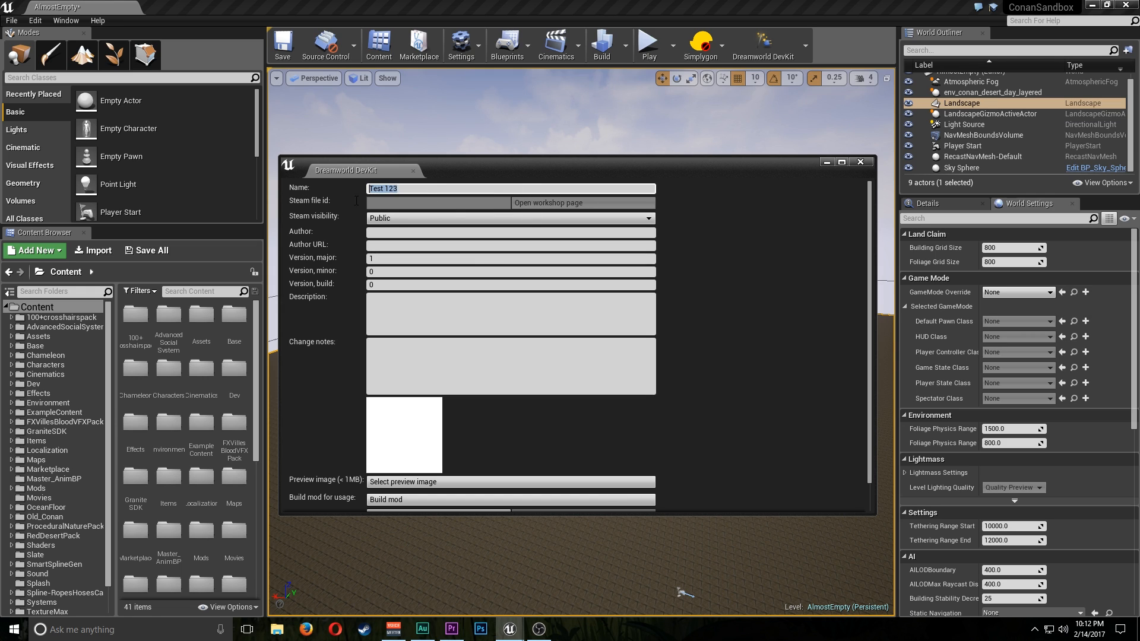
pyautogui.click(401, 219)
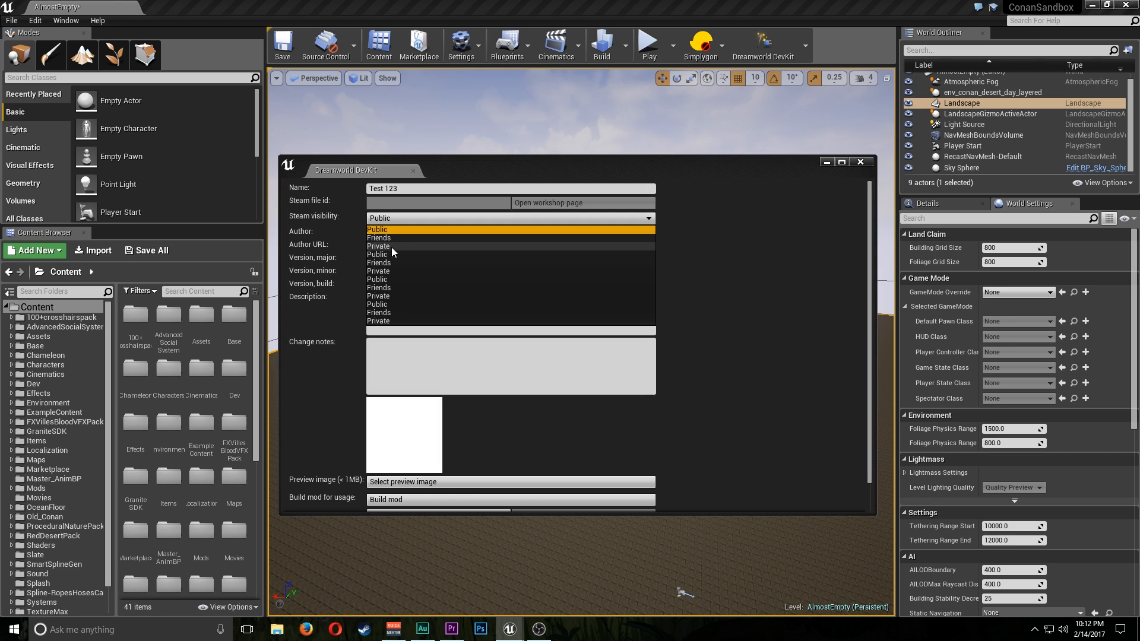
pyautogui.click(404, 217)
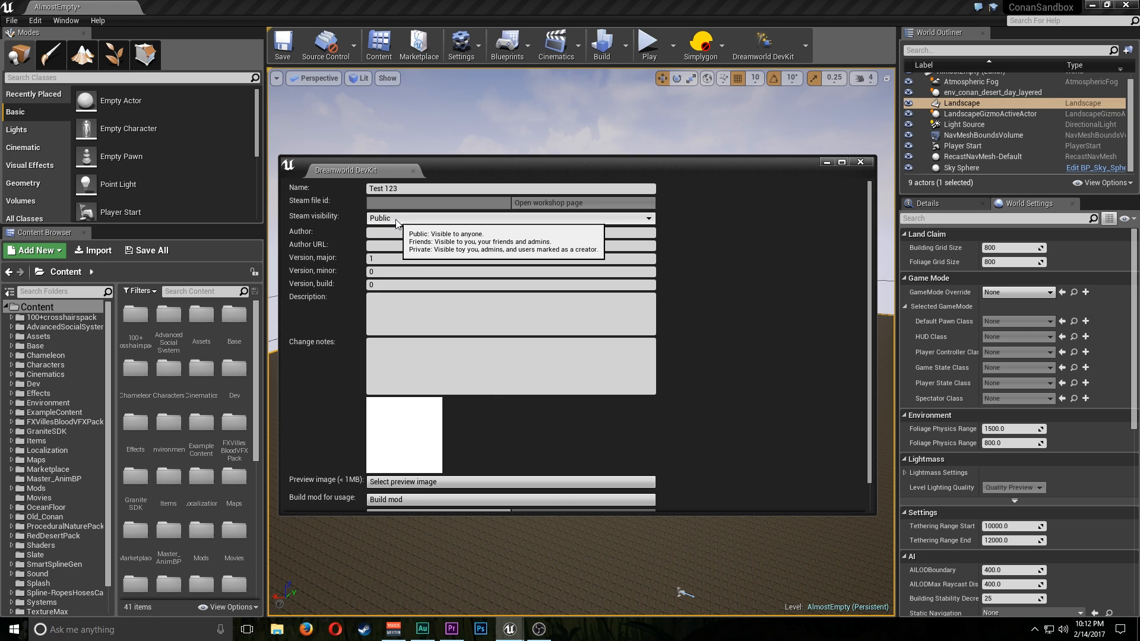
# Look over the whole mod settings form, including the options for building the mod, uploading it to Steam and opening its folders
pyautogui.scroll(-1, 429, 374)
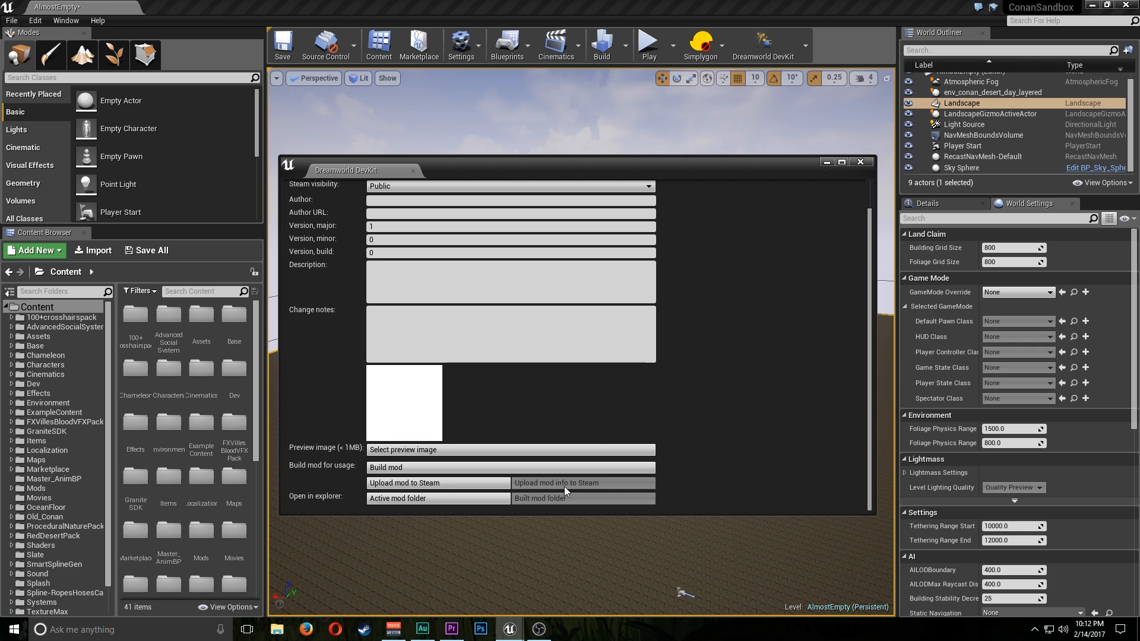
pyautogui.scroll(1, 482, 431)
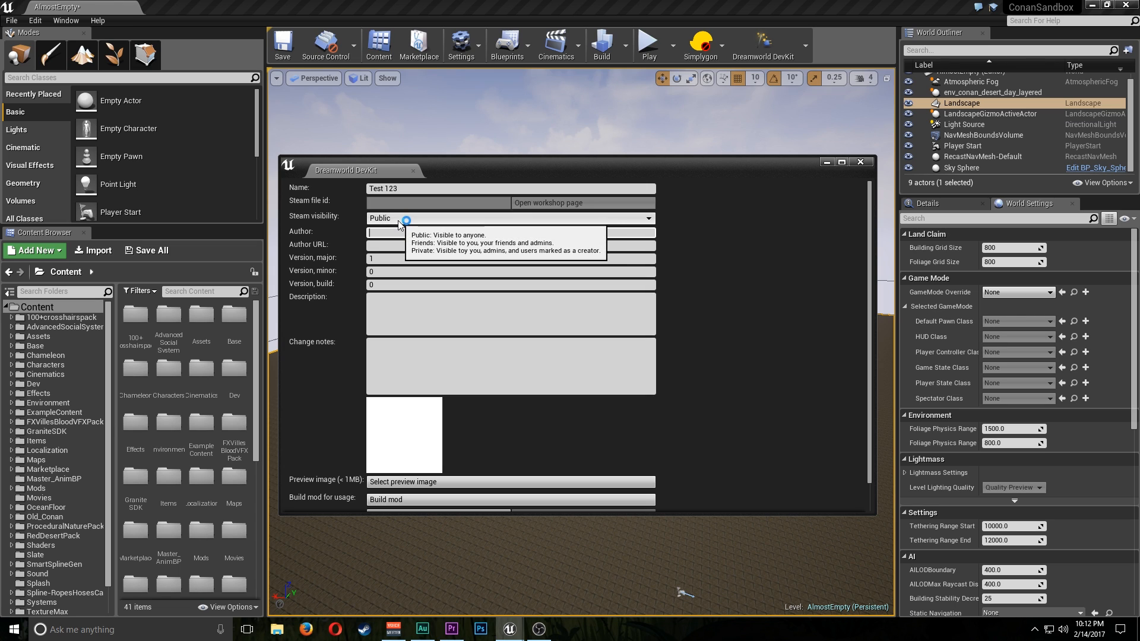
pyautogui.scroll(-2, 416, 279)
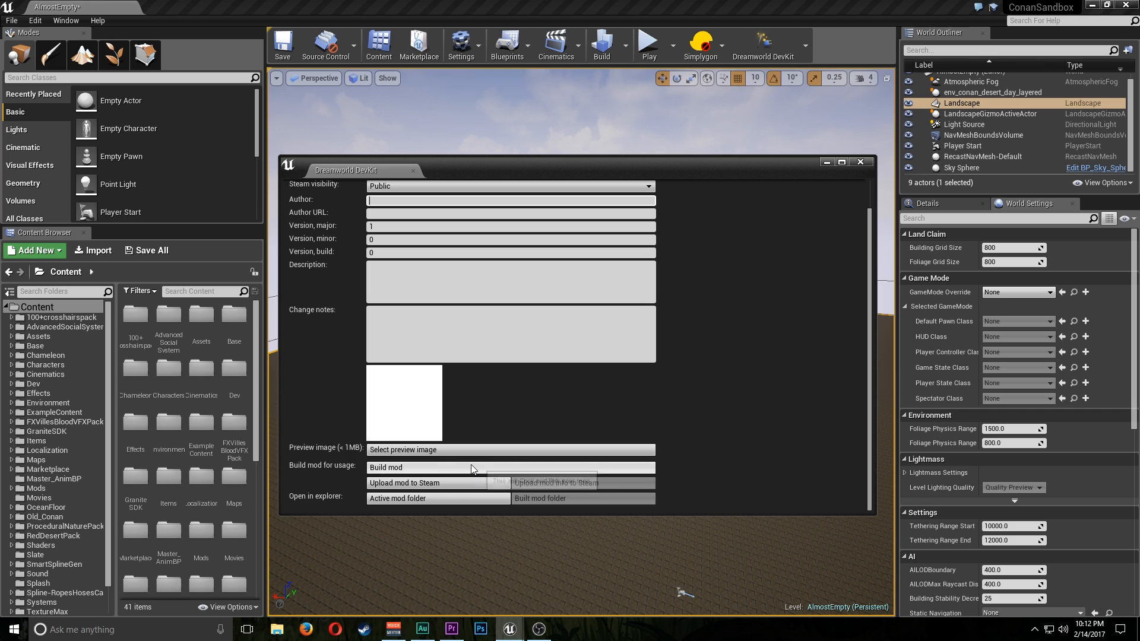
pyautogui.scroll(2, 463, 467)
pyautogui.scroll(-2, 438, 467)
pyautogui.scroll(2, 386, 404)
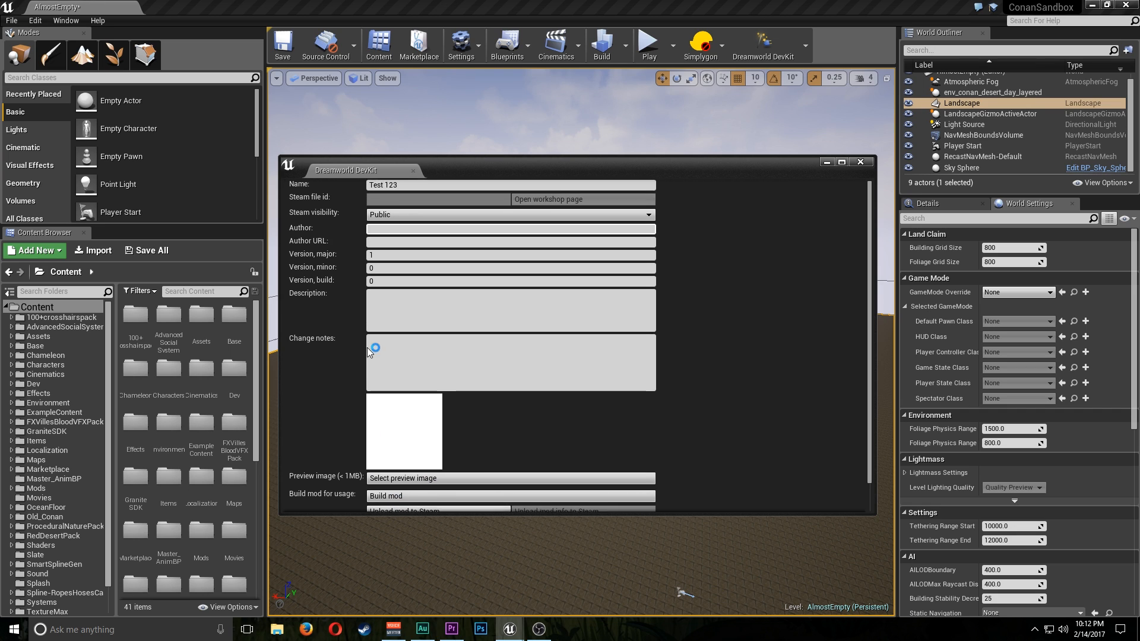
# Examine the mod's Steam visibility, Author and Author URL fields
pyautogui.click(392, 219)
pyautogui.click(387, 227)
pyautogui.click(379, 246)
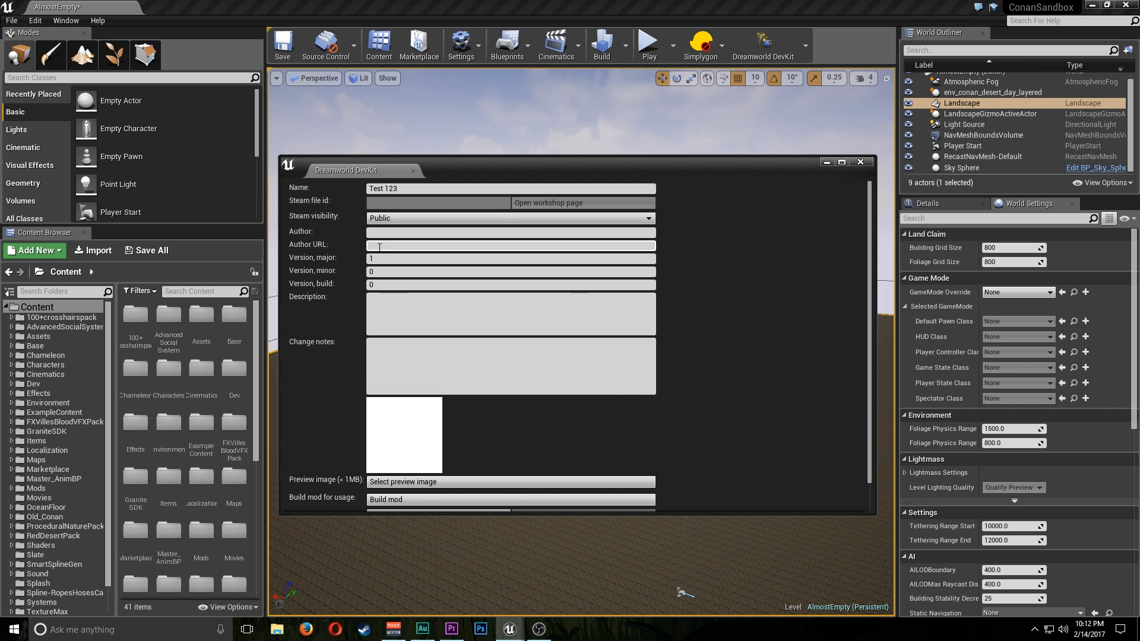
pyautogui.click(381, 231)
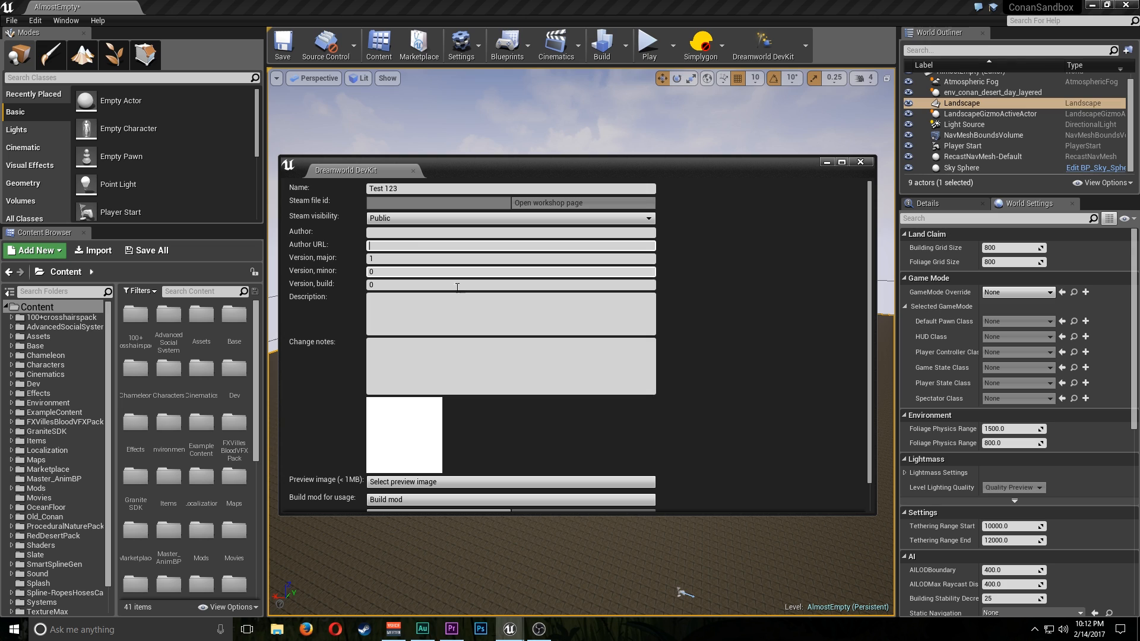
pyautogui.click(368, 246)
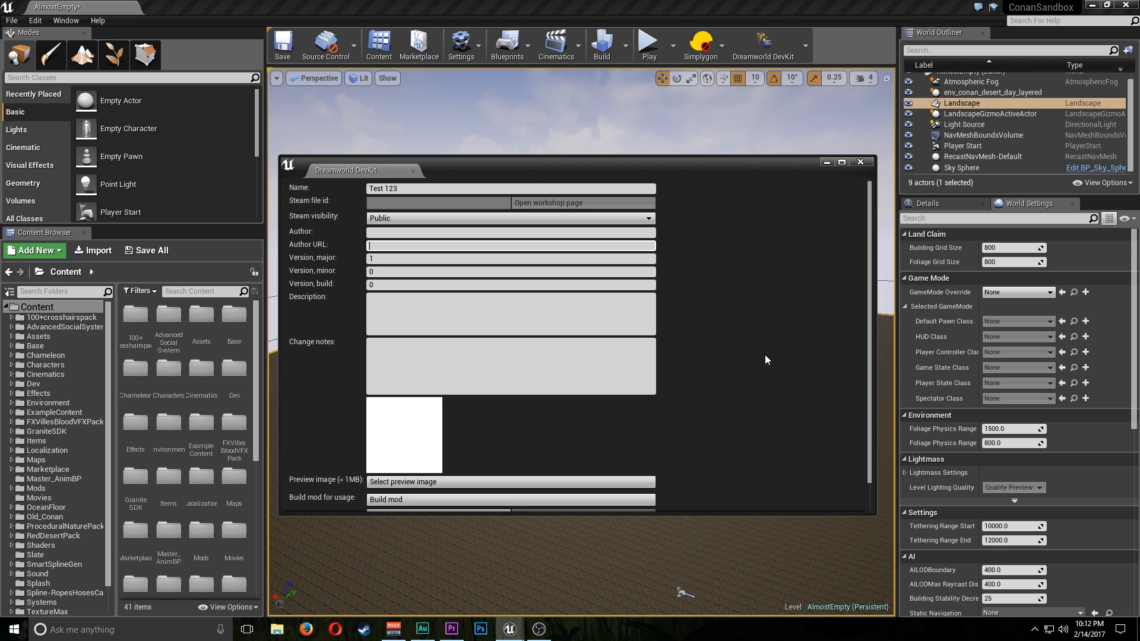
# Go through the mod's version, description and change notes fields
pyautogui.scroll(-2, 434, 309)
pyautogui.click(387, 228)
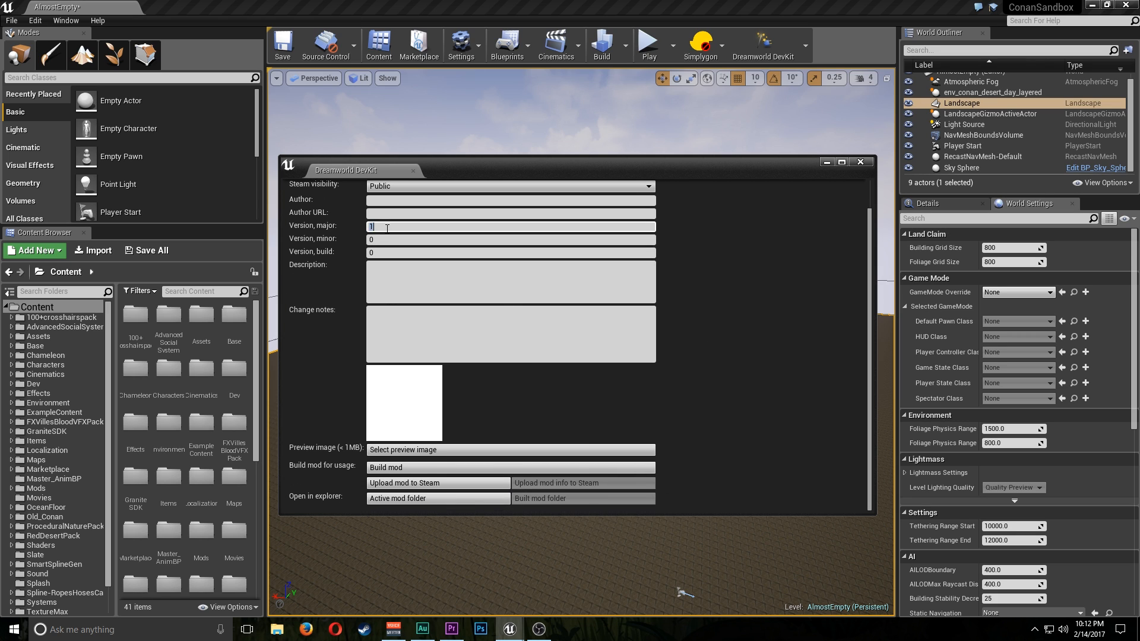
pyautogui.press('Tab')
pyautogui.press('Tab')
pyautogui.press('Tab')
pyautogui.press('Tab')
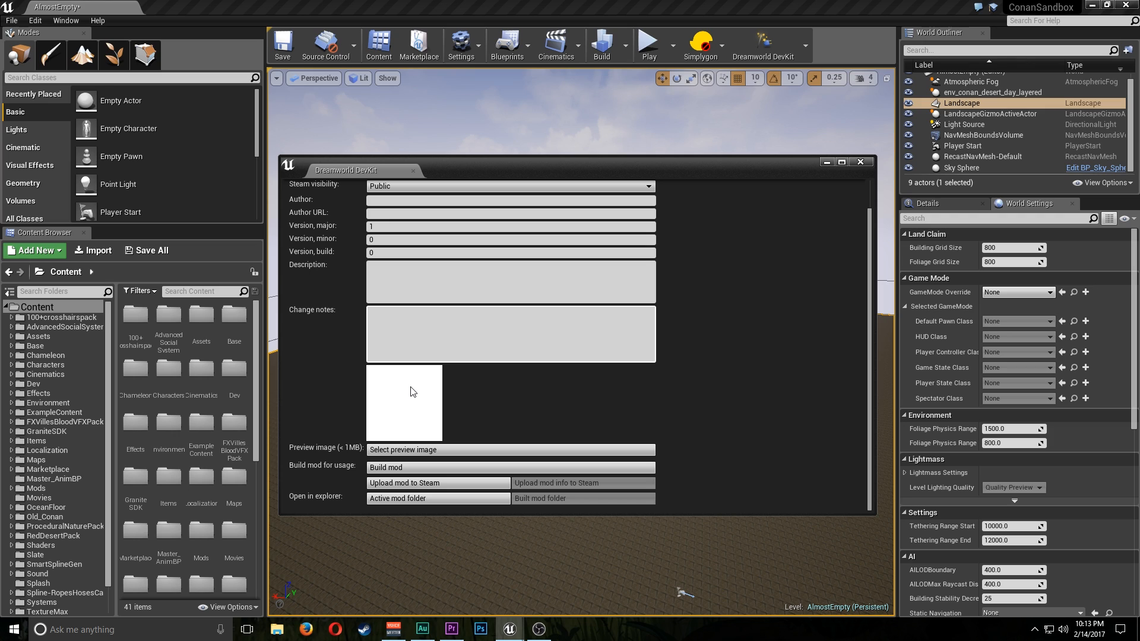
# Review the preview image, build and Steam upload options once more, and close the Dreamworld DevKit window
pyautogui.click(396, 482)
pyautogui.scroll(1, 512, 456)
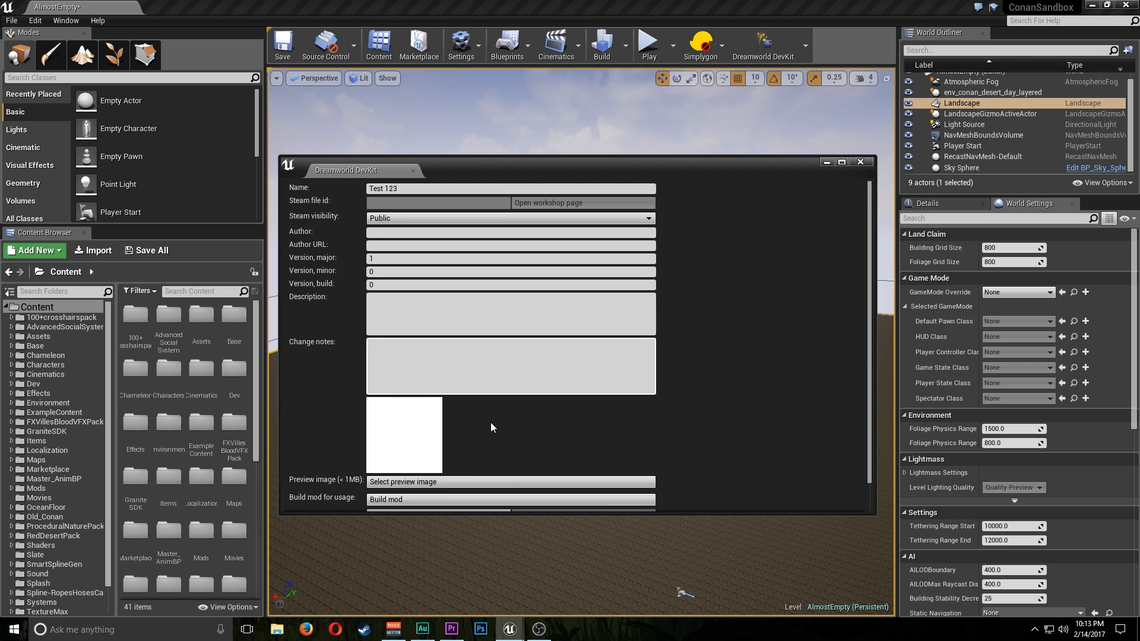
pyautogui.scroll(-1, 490, 423)
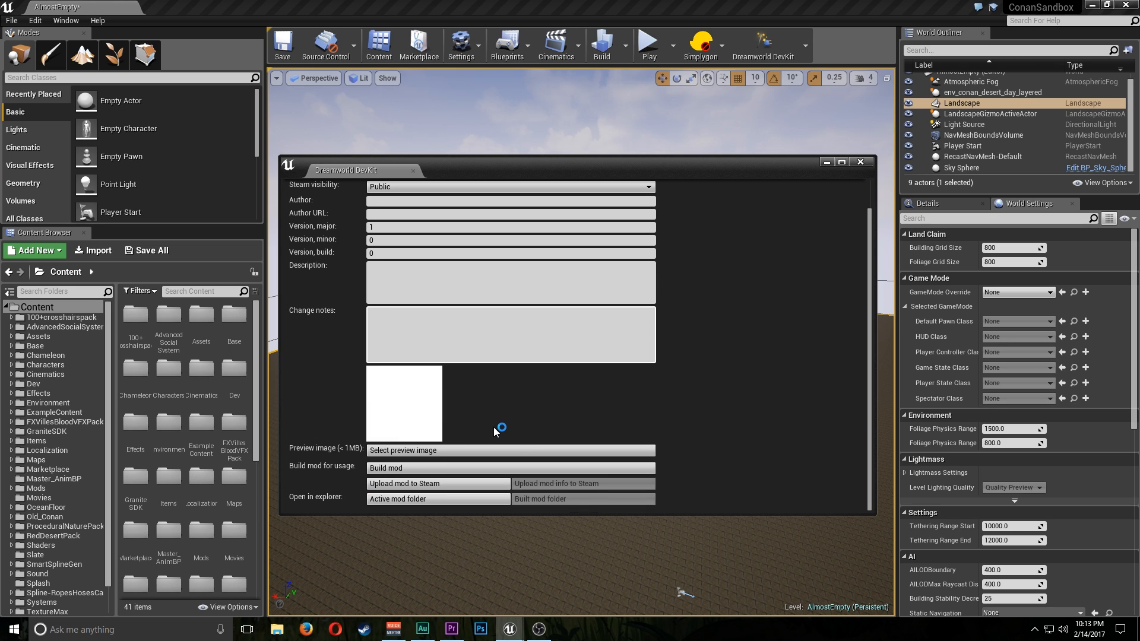
pyautogui.click(859, 163)
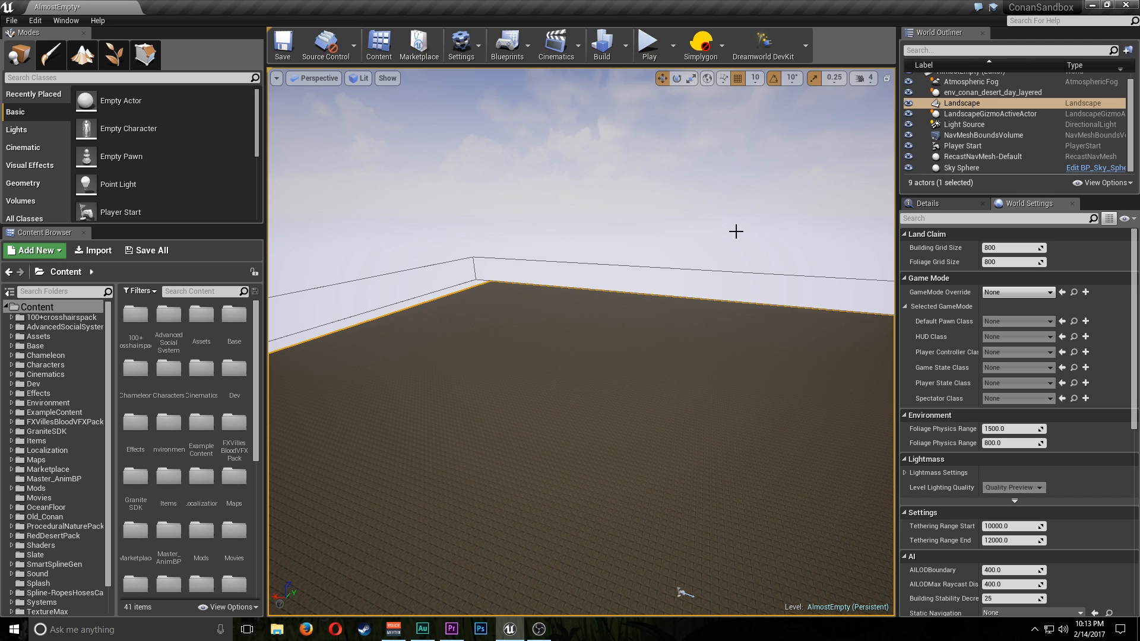
pyautogui.moveTo(544, 330); pyautogui.dragTo(534, 386, button='right')
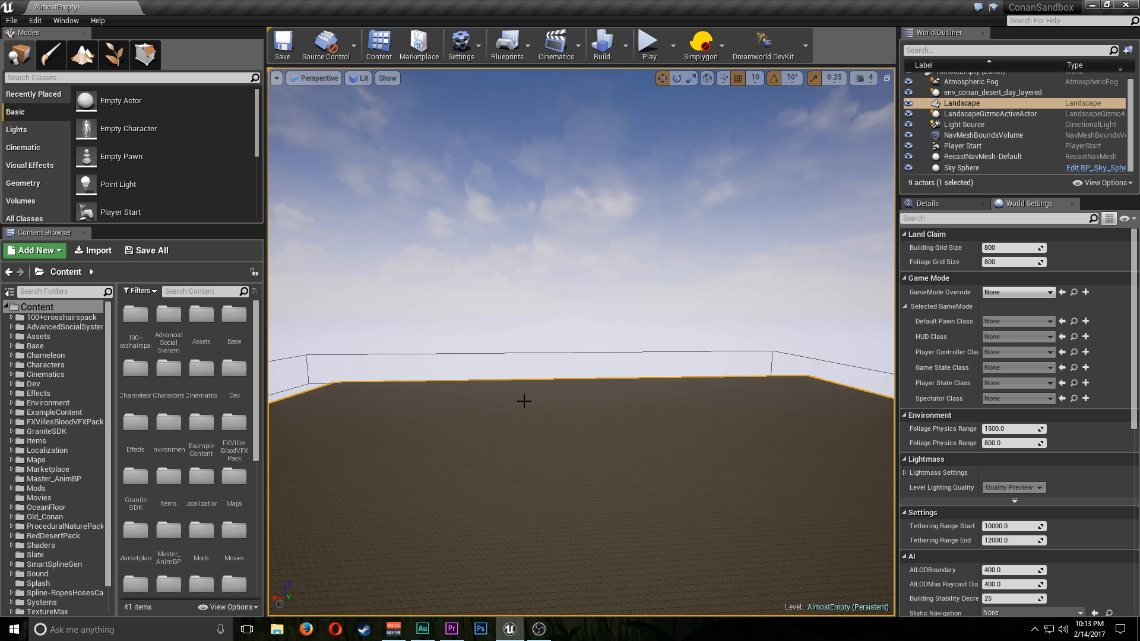
pyautogui.moveTo(524, 397); pyautogui.dragTo(566, 407, button='right')
pyautogui.scroll(-6, 558, 412)
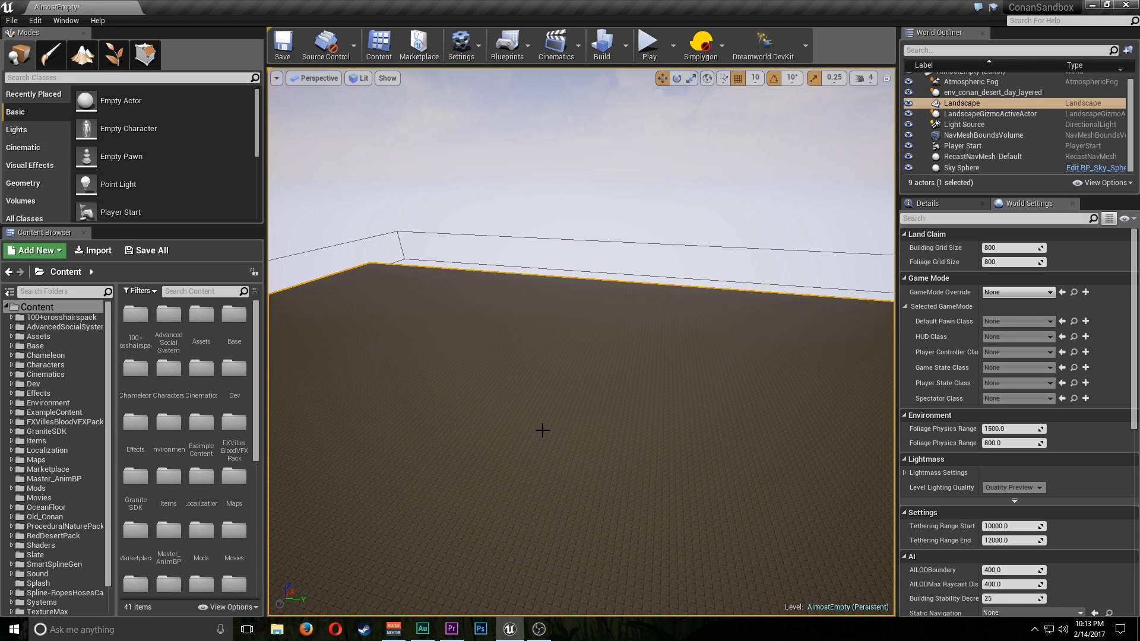
pyautogui.moveTo(543, 430); pyautogui.dragTo(221, 390, button='right')
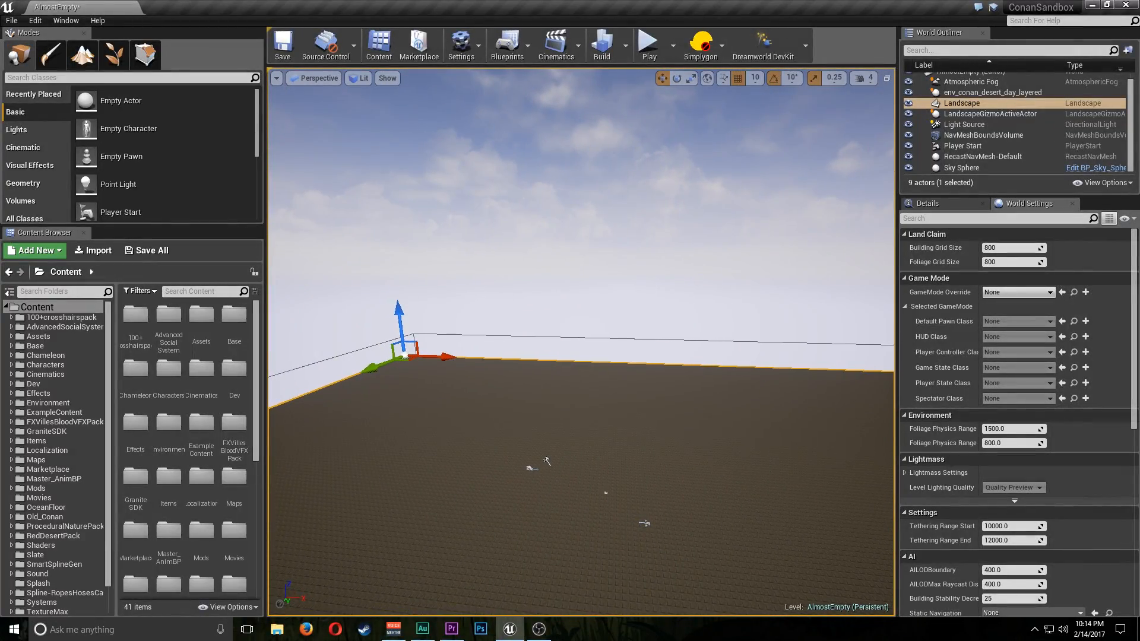